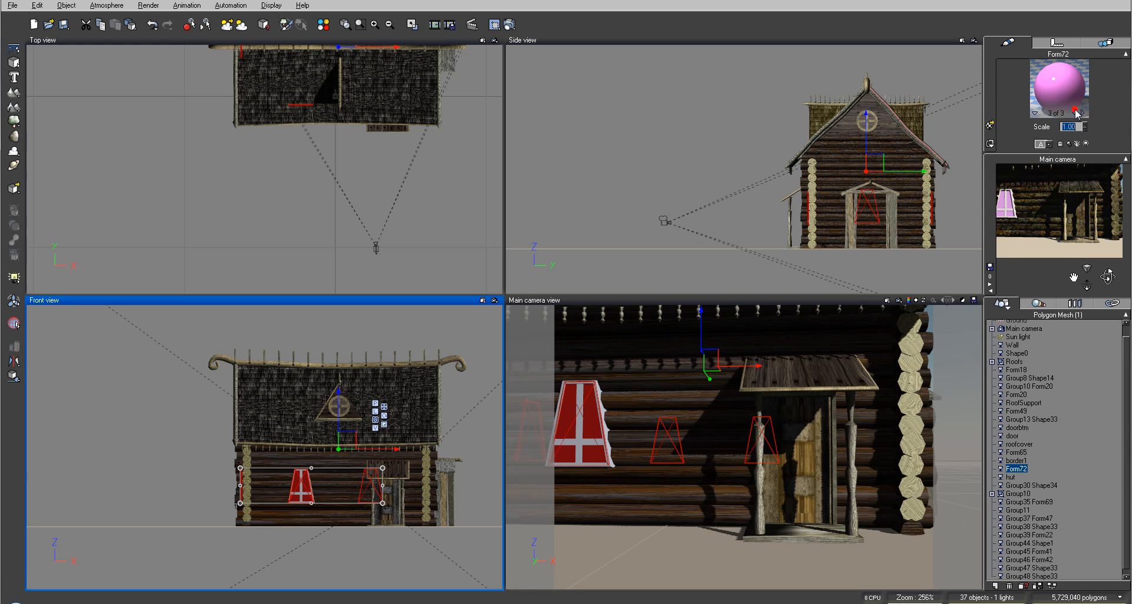
# Assign the Slightly smoked glass material from the Glasses collection to the second material of Form72
pyautogui.click(986, 125)
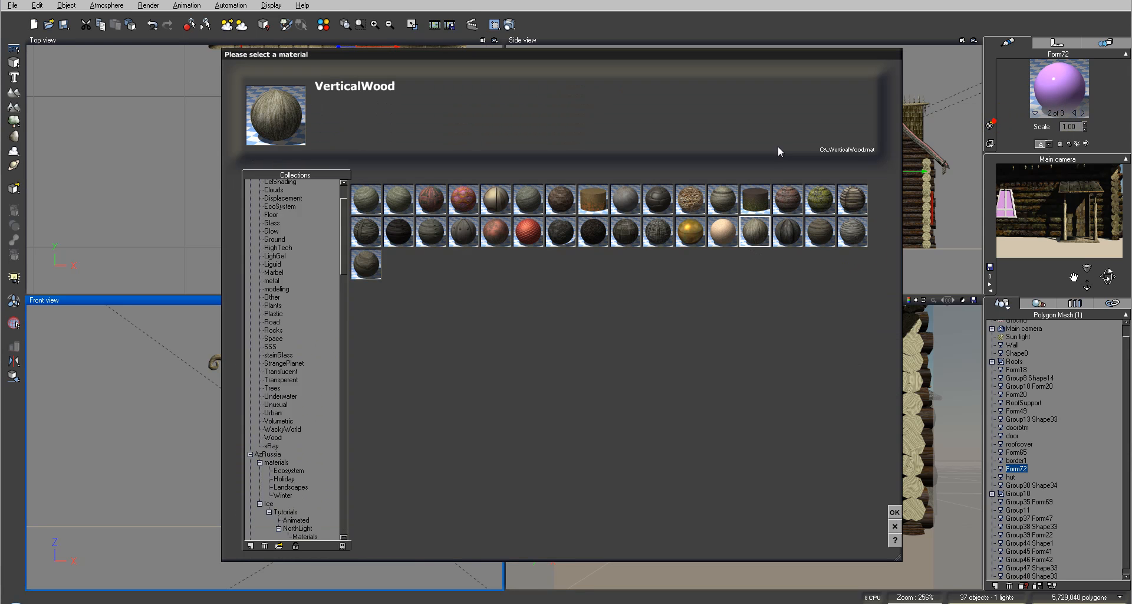
pyautogui.click(334, 474)
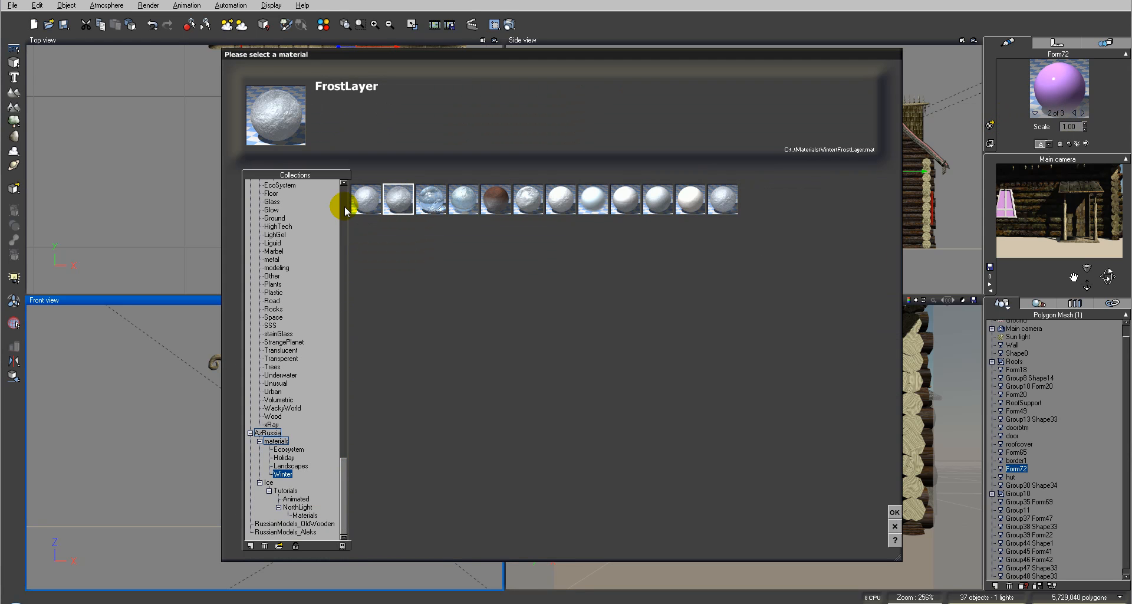
pyautogui.moveTo(346, 497); pyautogui.dragTo(352, 223)
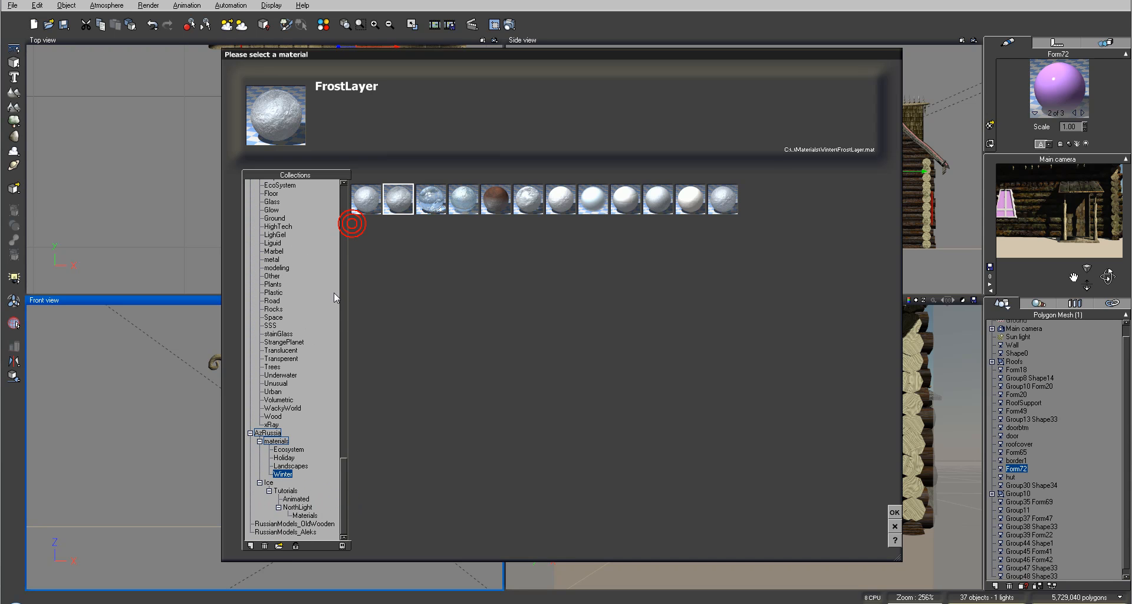
pyautogui.moveTo(337, 458); pyautogui.dragTo(336, 203)
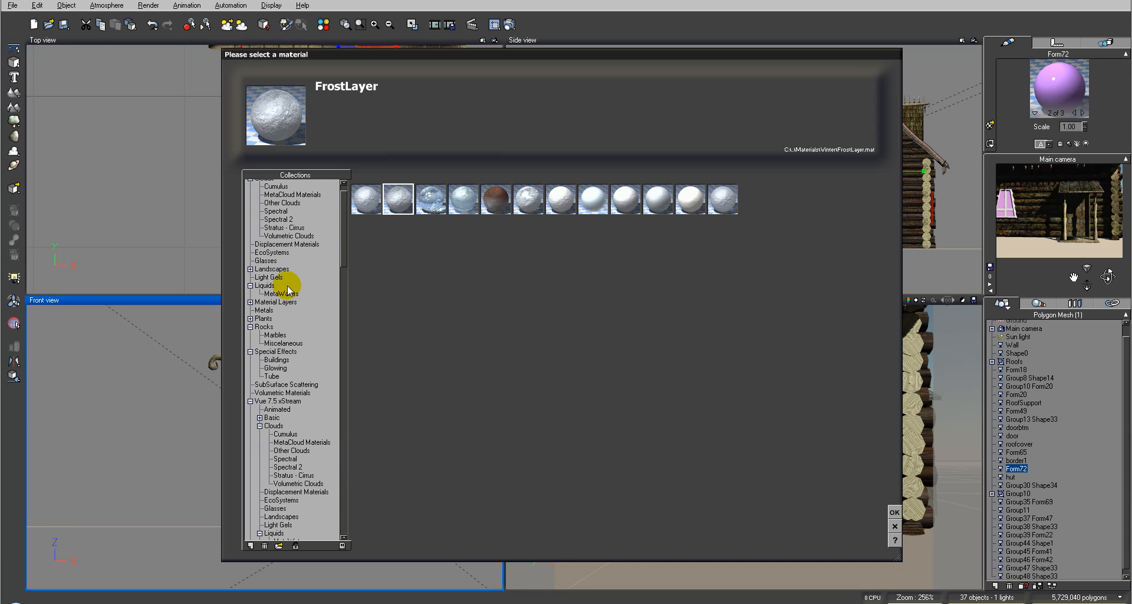
pyautogui.click(269, 260)
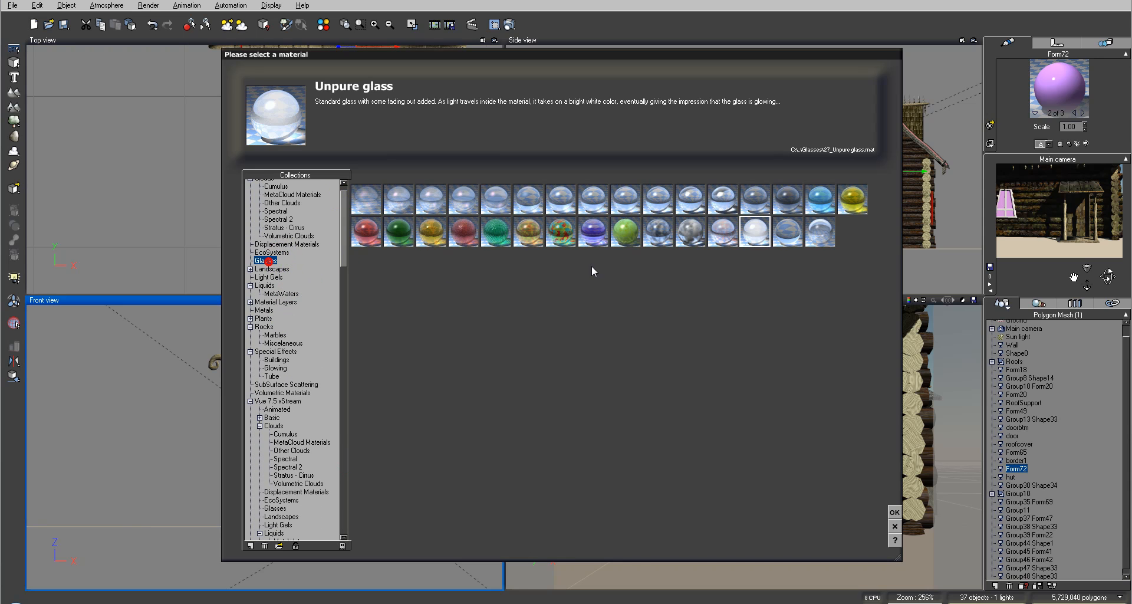
pyautogui.click(719, 201)
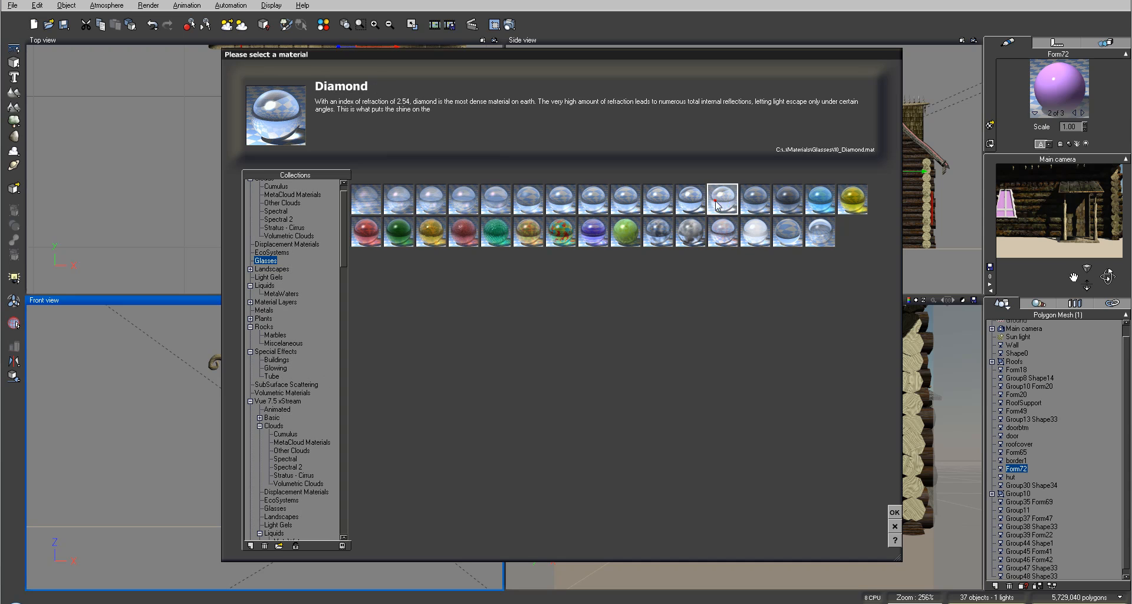
pyautogui.click(754, 203)
pyautogui.click(790, 201)
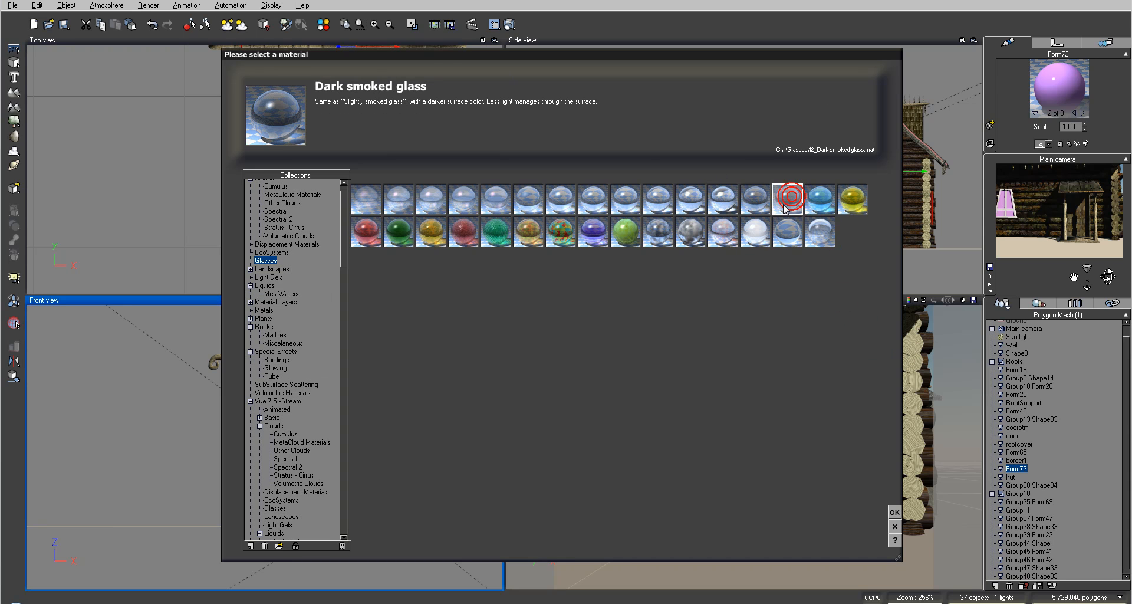
pyautogui.click(752, 204)
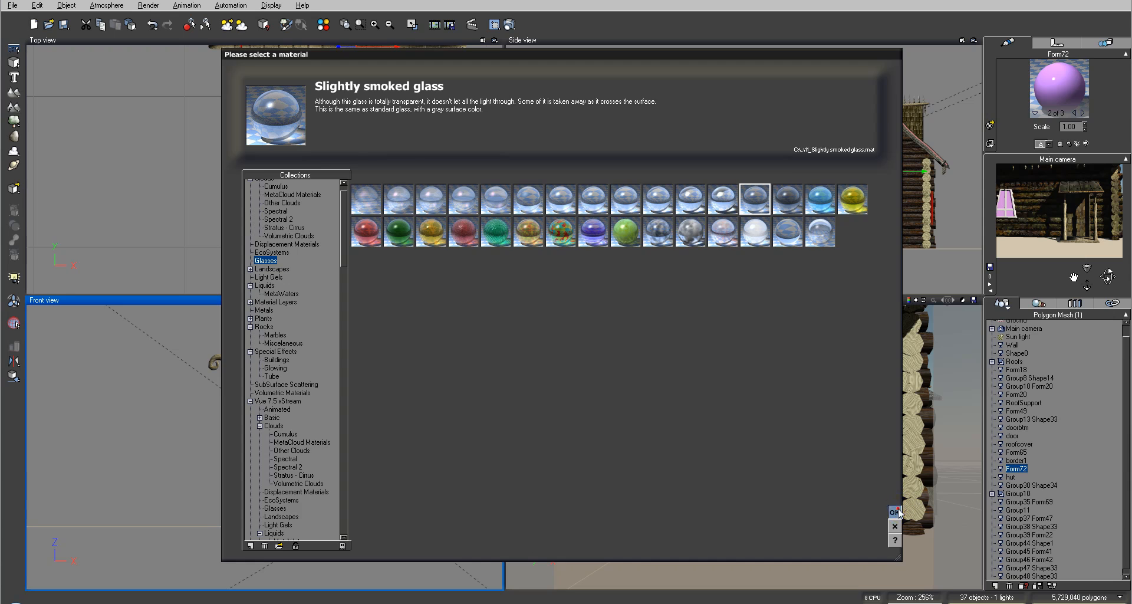
pyautogui.click(894, 512)
# Assign the Dark smoked glass material from the Glasses collection to the third material of Form72
pyautogui.click(1082, 112)
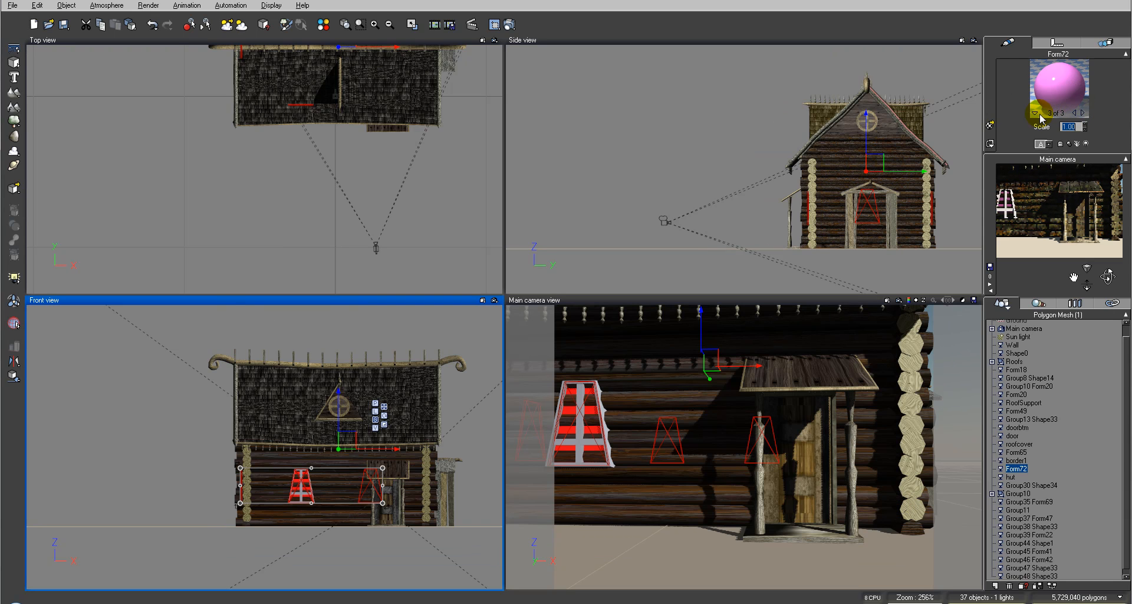
pyautogui.click(993, 125)
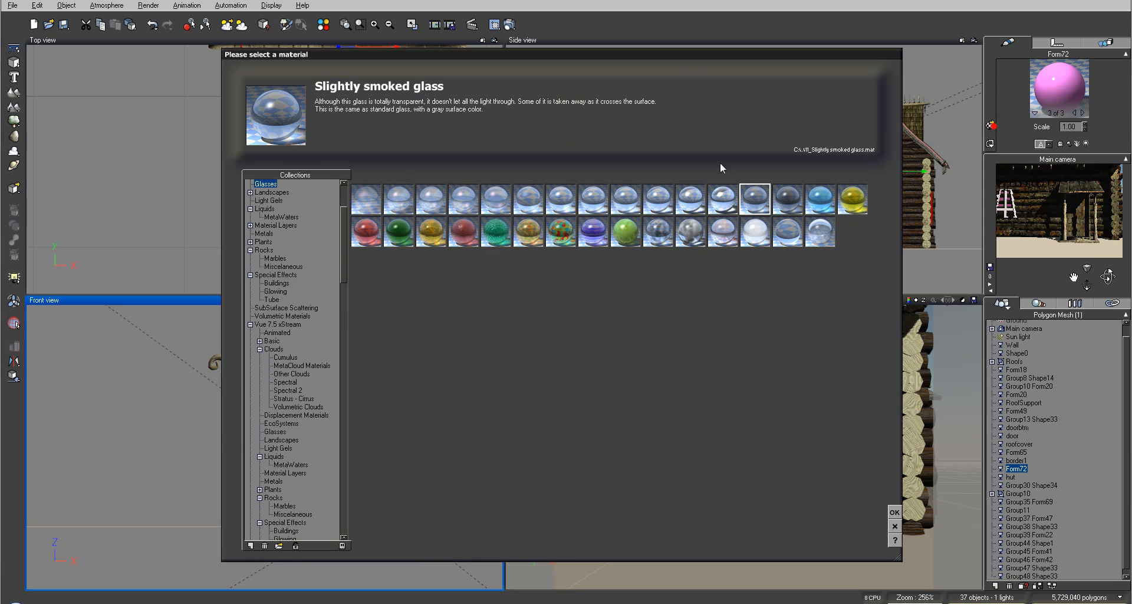
pyautogui.click(776, 214)
pyautogui.click(894, 512)
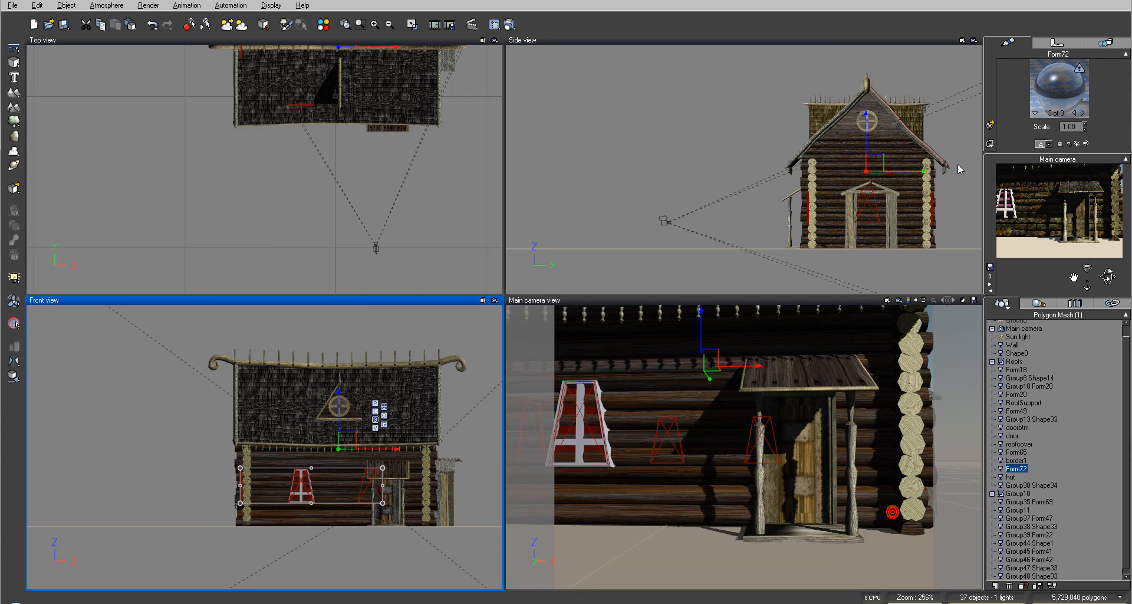
# Render the main camera view to examine the new glass on the window, and close the render
pyautogui.click(509, 24)
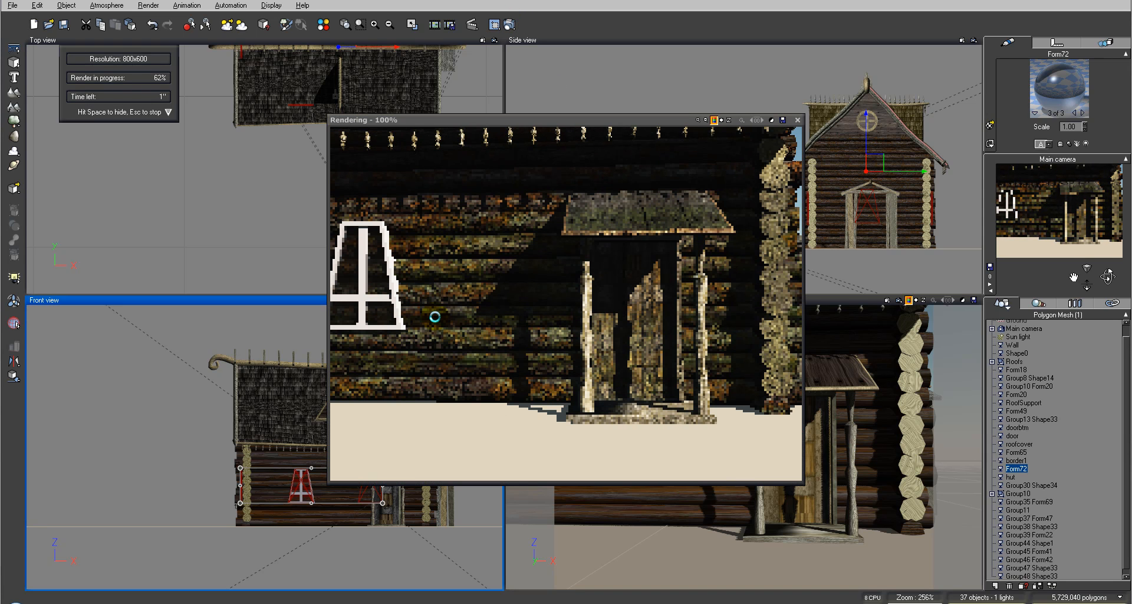
pyautogui.click(380, 281)
pyautogui.click(797, 121)
# Set the transparency fading out of Form72's second material, Slightly smoked glass, to 54%
pyautogui.click(1073, 112)
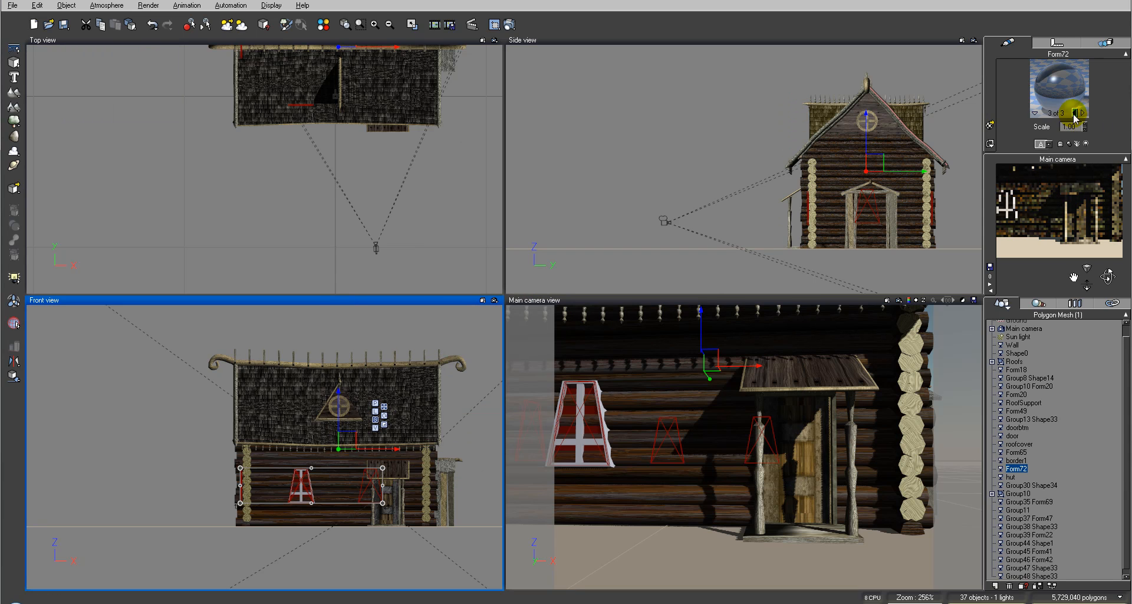
pyautogui.doubleClick(1055, 78)
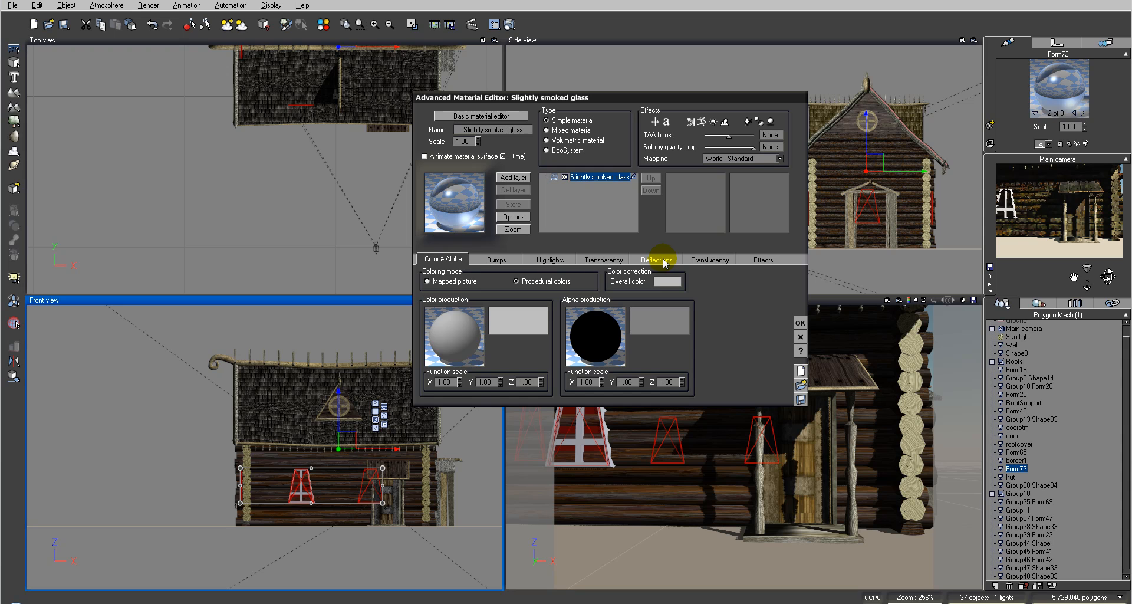
pyautogui.click(613, 262)
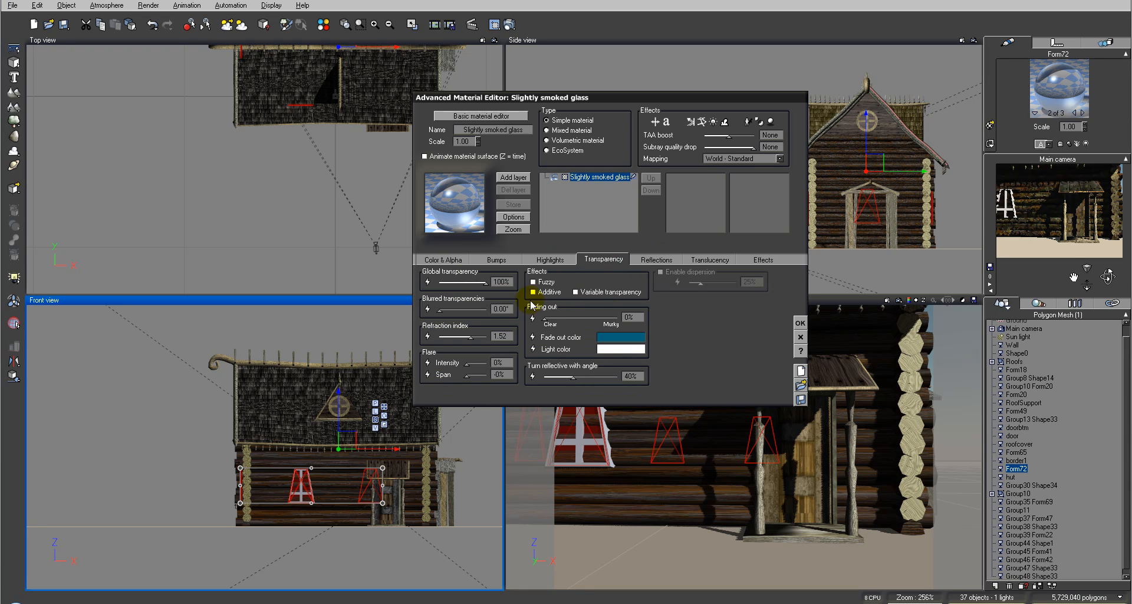
pyautogui.moveTo(574, 314); pyautogui.dragTo(594, 309)
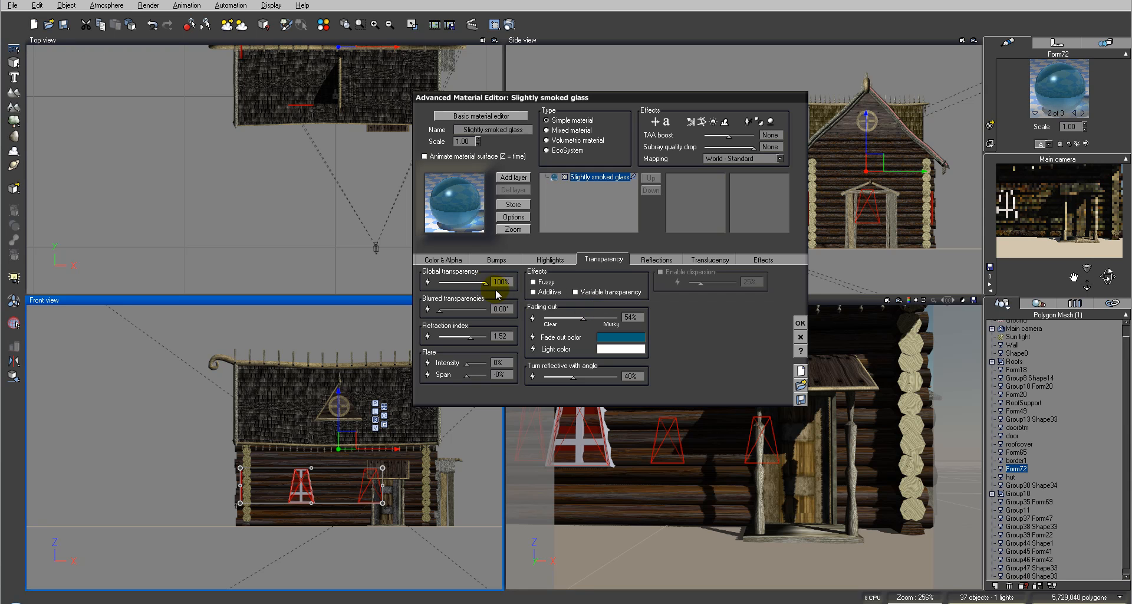
pyautogui.click(800, 323)
# Render the scene again to check the murkier window glass, and close the render display
pyautogui.click(508, 24)
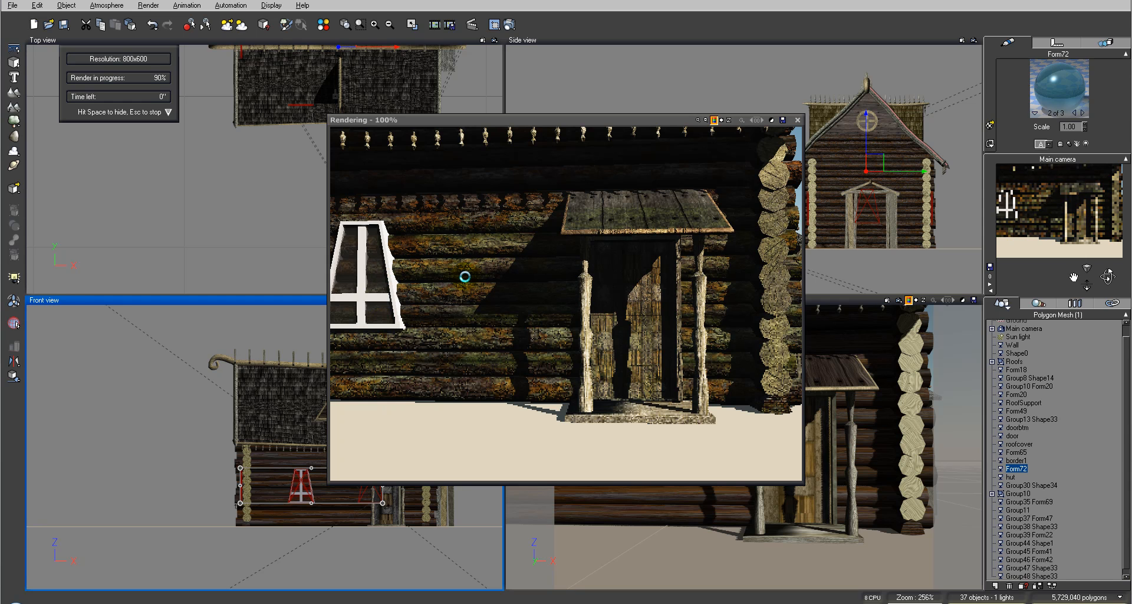
pyautogui.rightClick(370, 253)
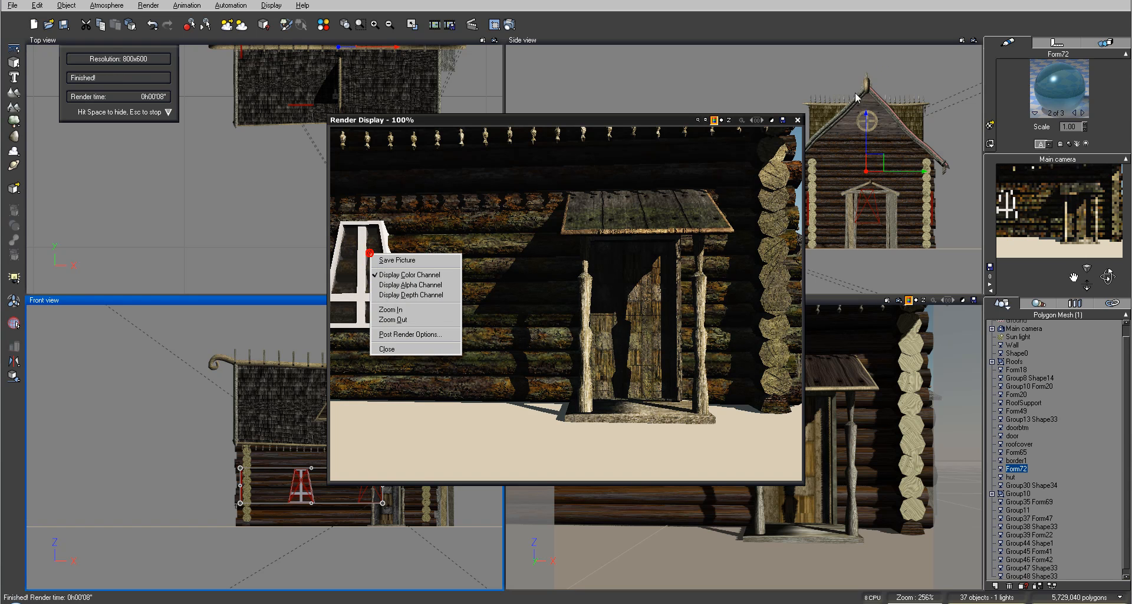
pyautogui.click(797, 121)
# Set the global transparency of Form72's third material, Dark smoked glass, to about 29%
pyautogui.click(1083, 113)
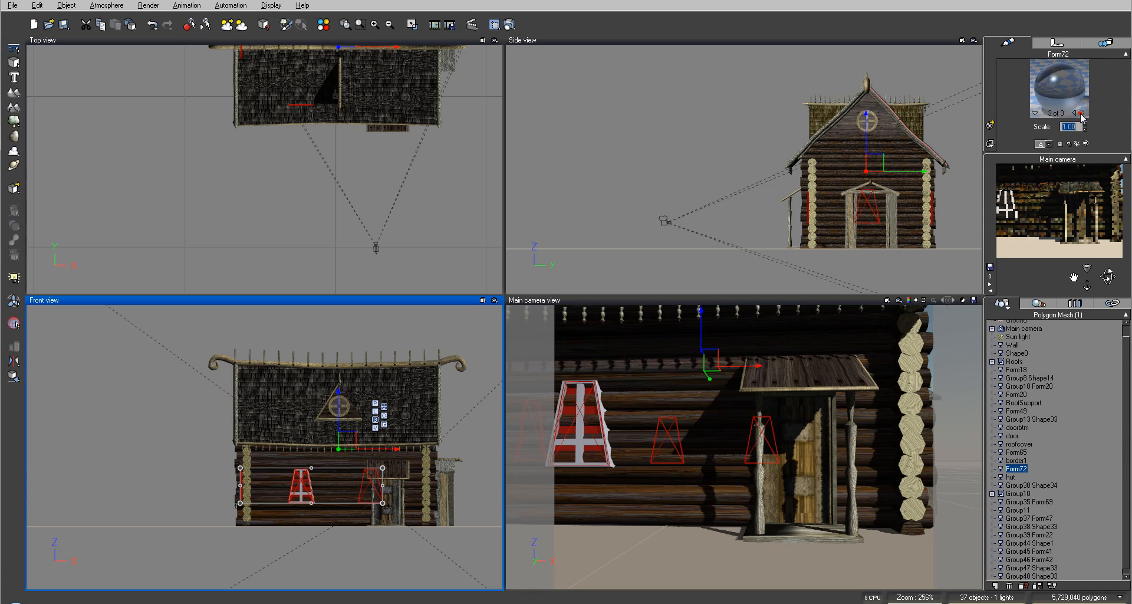
pyautogui.click(1035, 112)
pyautogui.moveTo(484, 283); pyautogui.dragTo(460, 283)
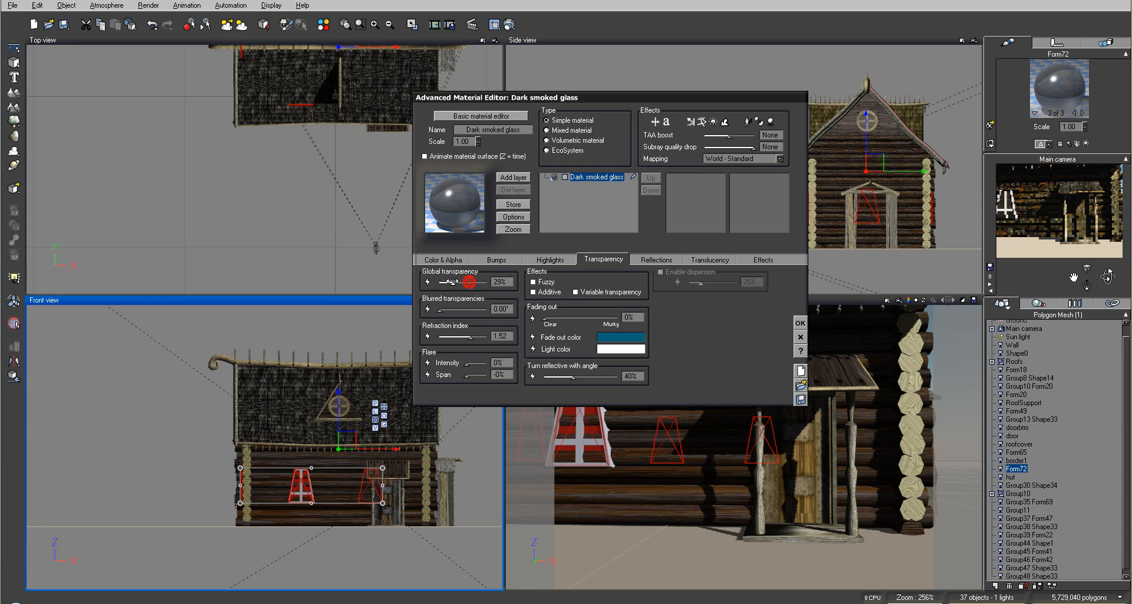
pyautogui.click(799, 321)
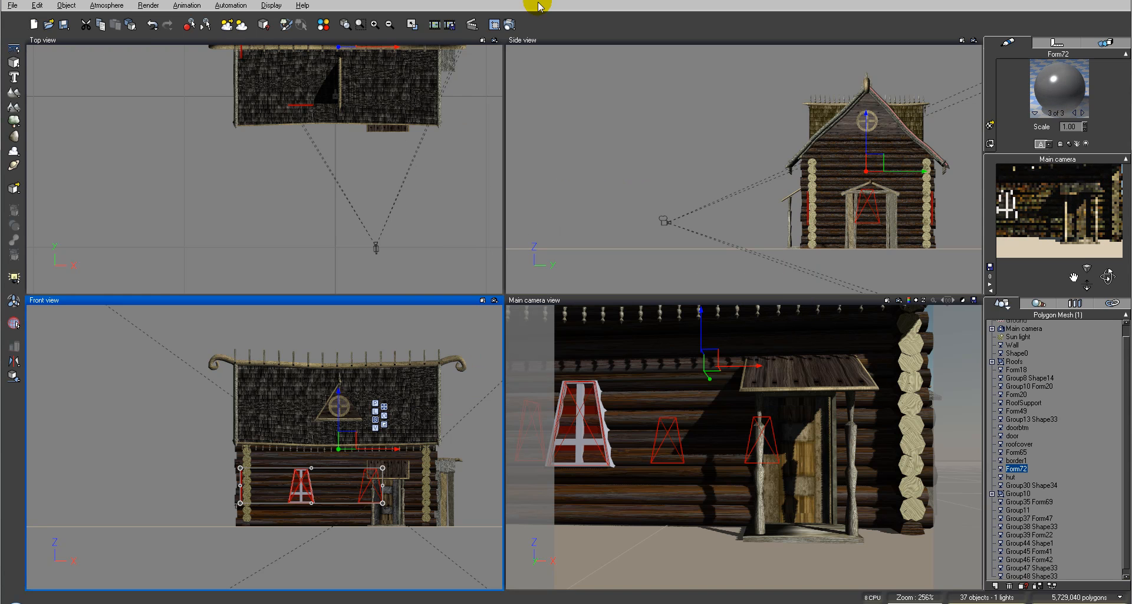
# Start a test render to inspect the less transparent dark glass, and stop and close it
pyautogui.click(511, 25)
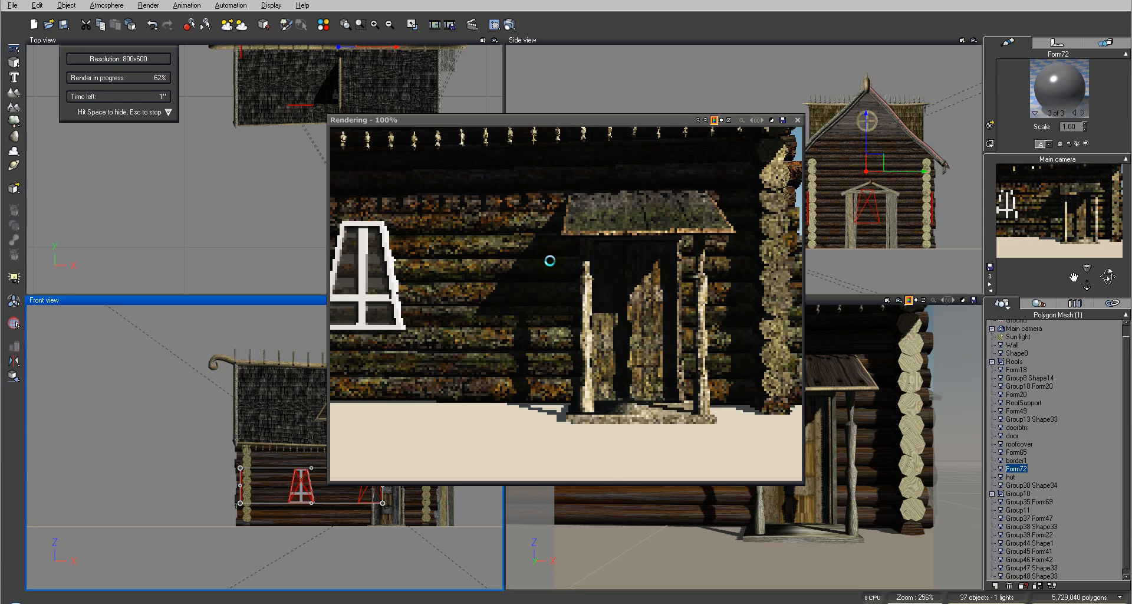
pyautogui.press('Escape')
pyautogui.click(800, 121)
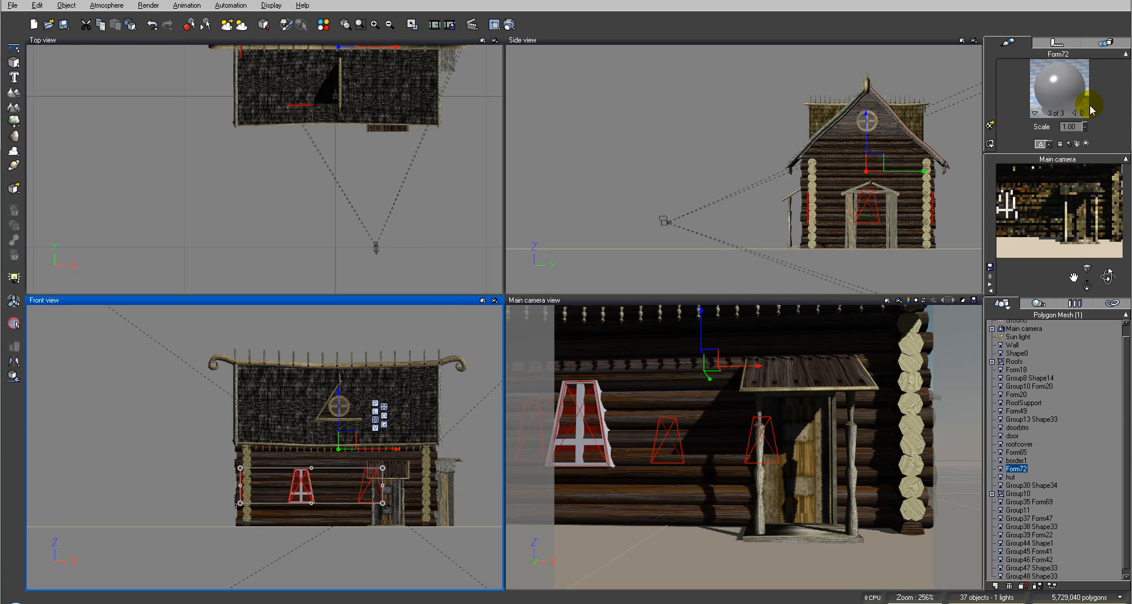
# Select the window crossbar group Group10 and load the WoodPlank2.mat material file onto it
pyautogui.click(645, 178)
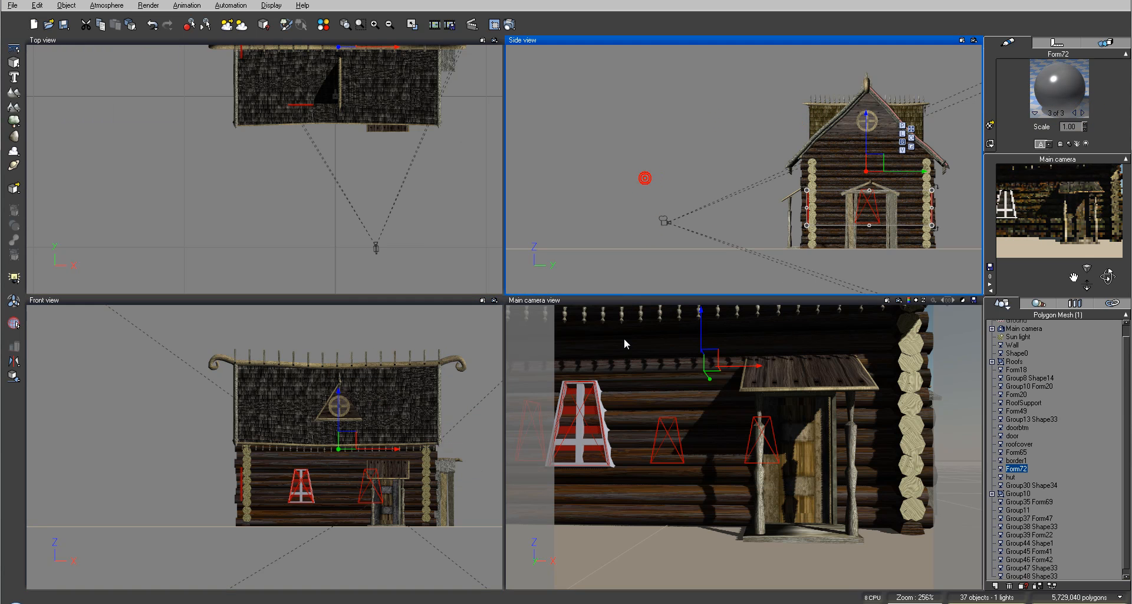
pyautogui.click(594, 218)
pyautogui.click(605, 429)
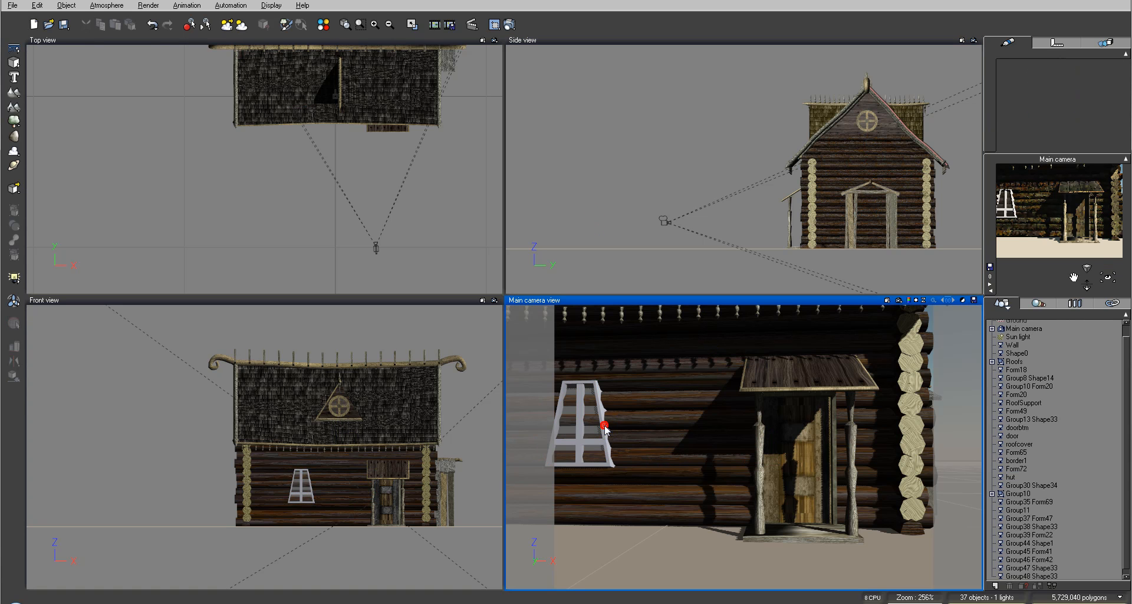
pyautogui.click(581, 441)
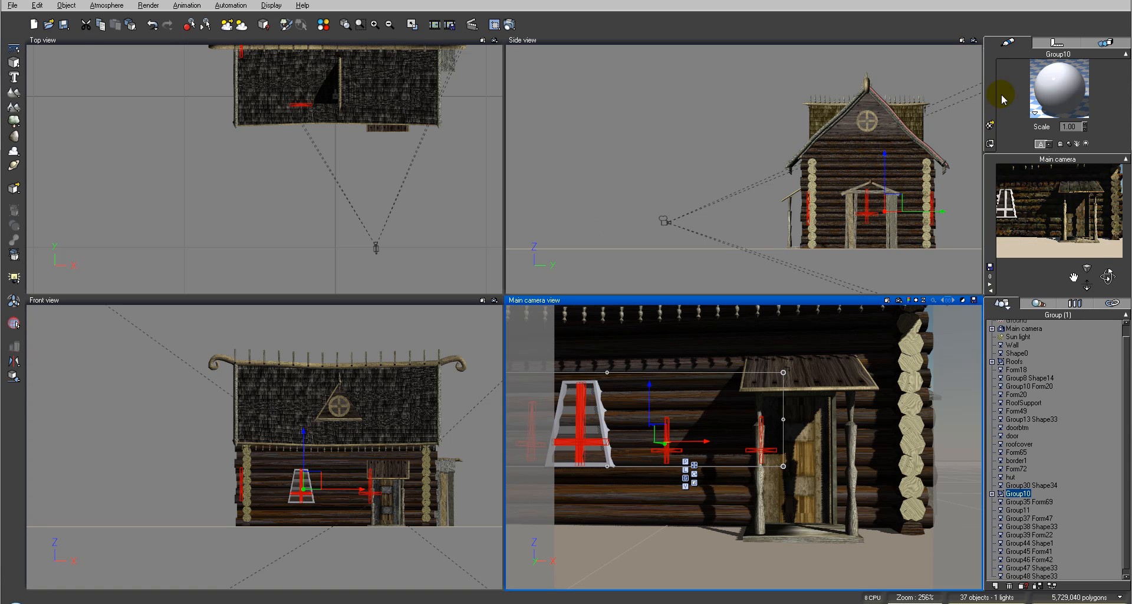
pyautogui.click(990, 125)
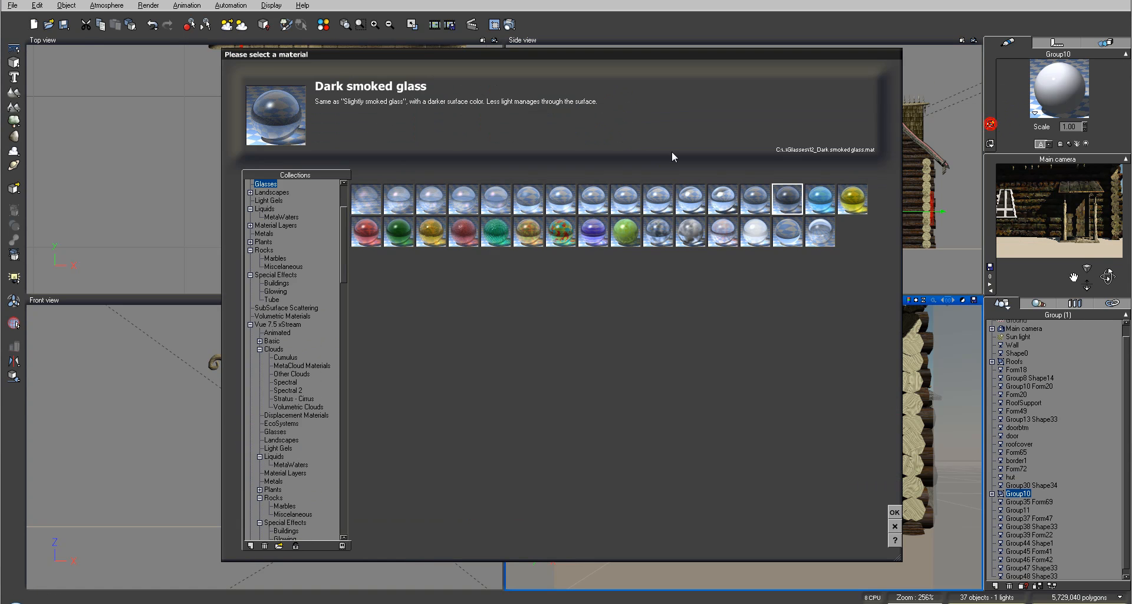
pyautogui.click(281, 547)
pyautogui.click(713, 162)
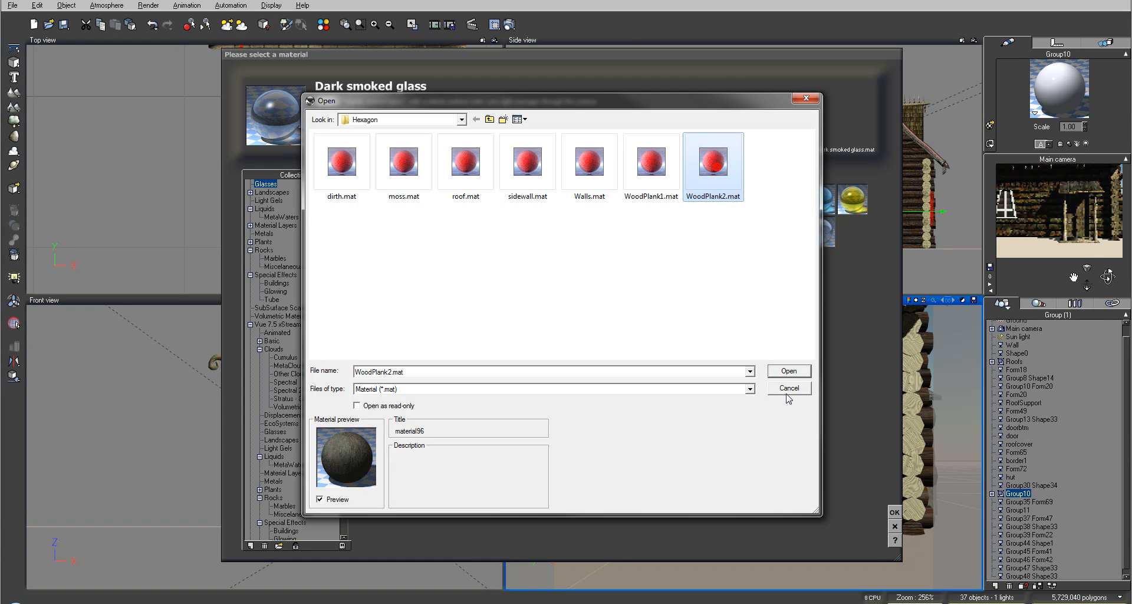
pyautogui.click(800, 366)
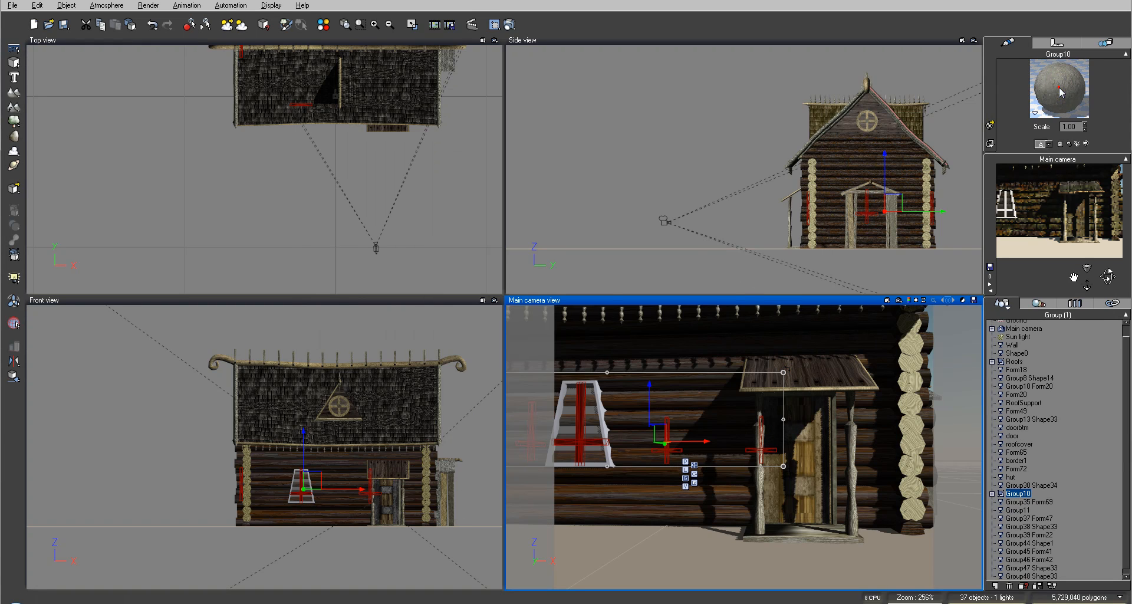
# Edit Group10's material in the Advanced Material Editor, discarding a newly added layer and deleting the moss layer
pyautogui.doubleClick(1059, 89)
pyautogui.click(510, 177)
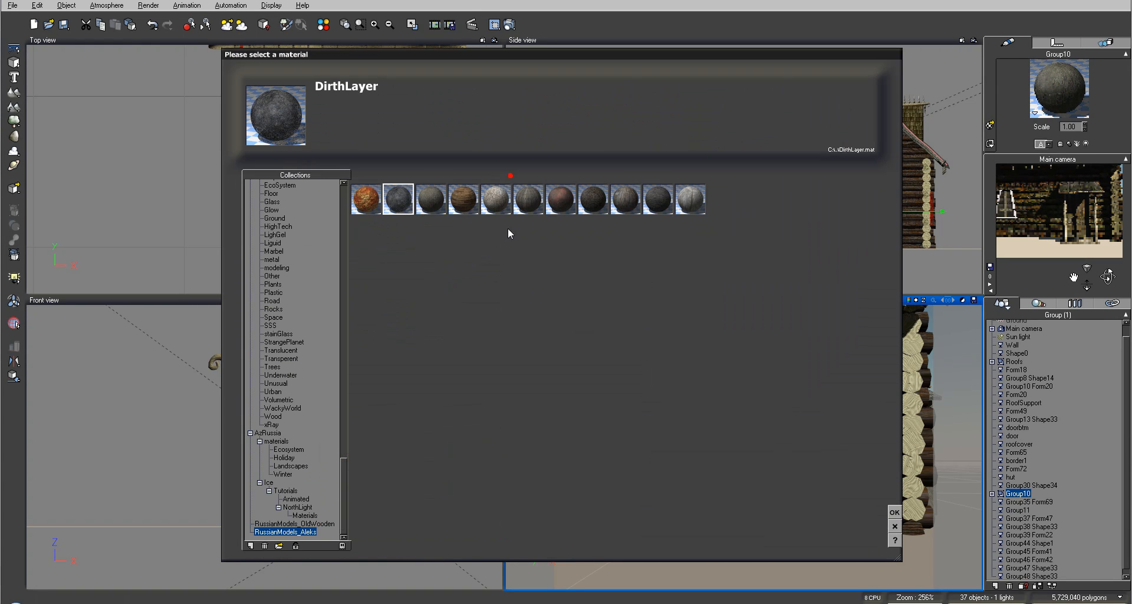
pyautogui.click(895, 529)
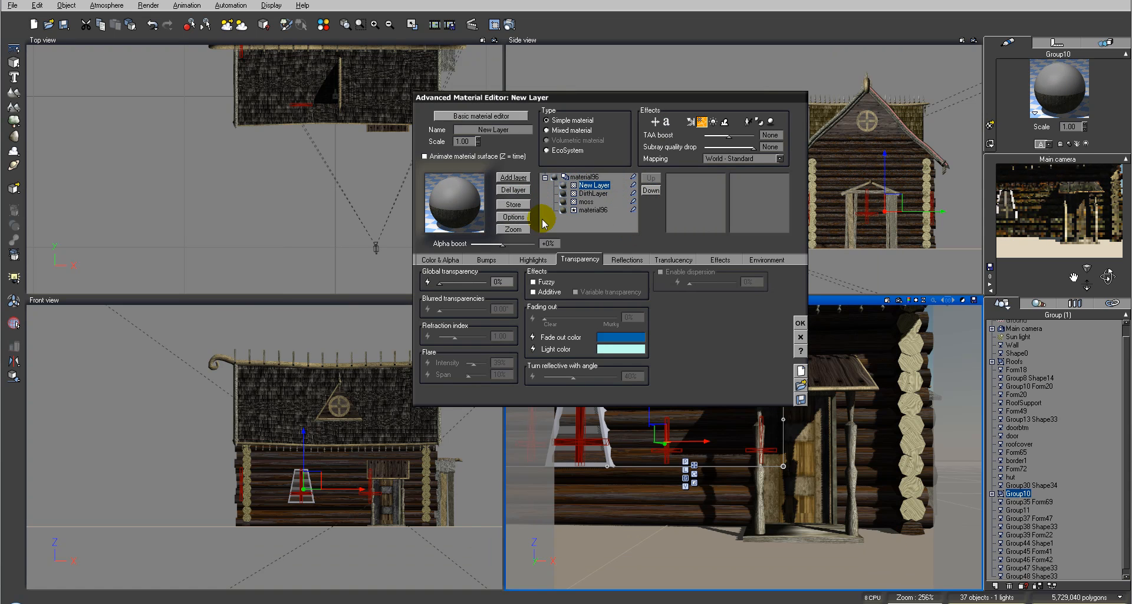
pyautogui.click(513, 189)
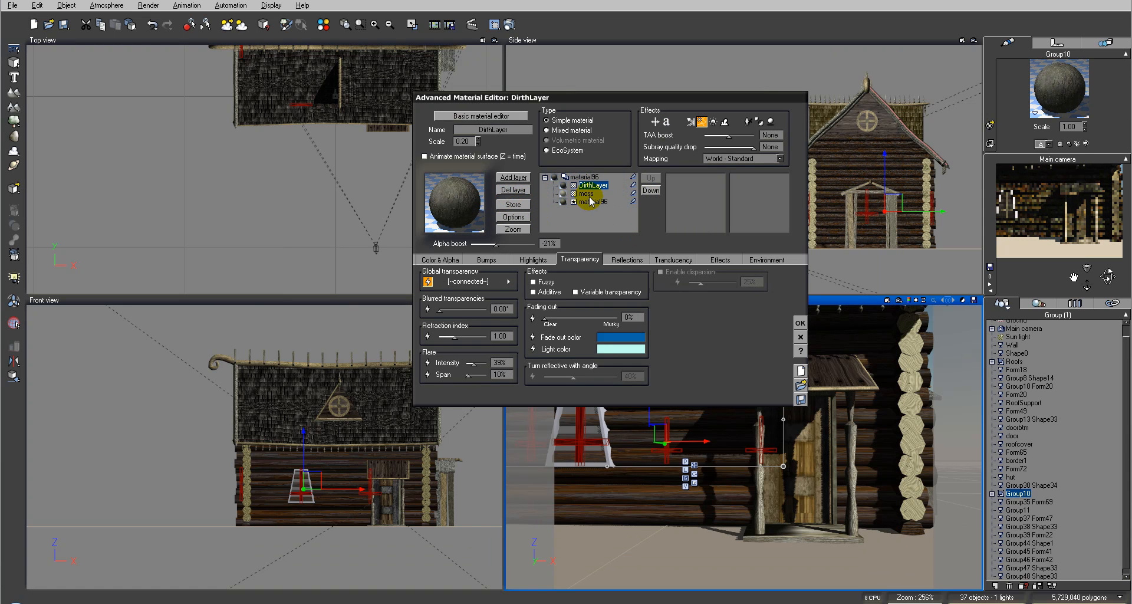
pyautogui.click(587, 195)
pyautogui.click(516, 190)
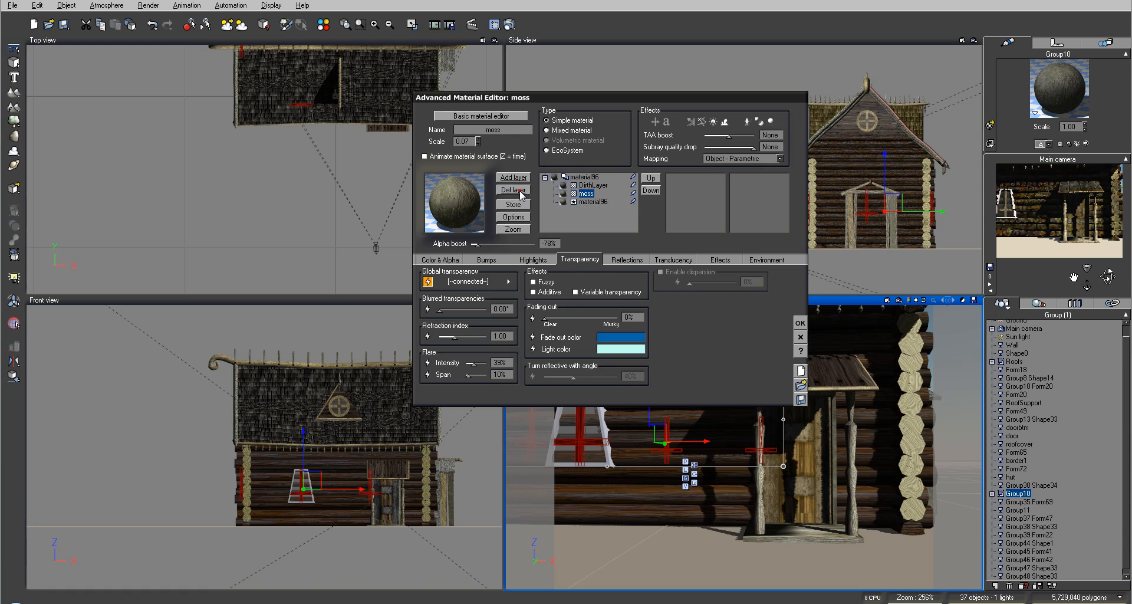
# Set the overall color of the DirthLayer in Group10's material to a darker grey of about RGB 88, and accept the material edits
pyautogui.click(593, 185)
pyautogui.click(657, 281)
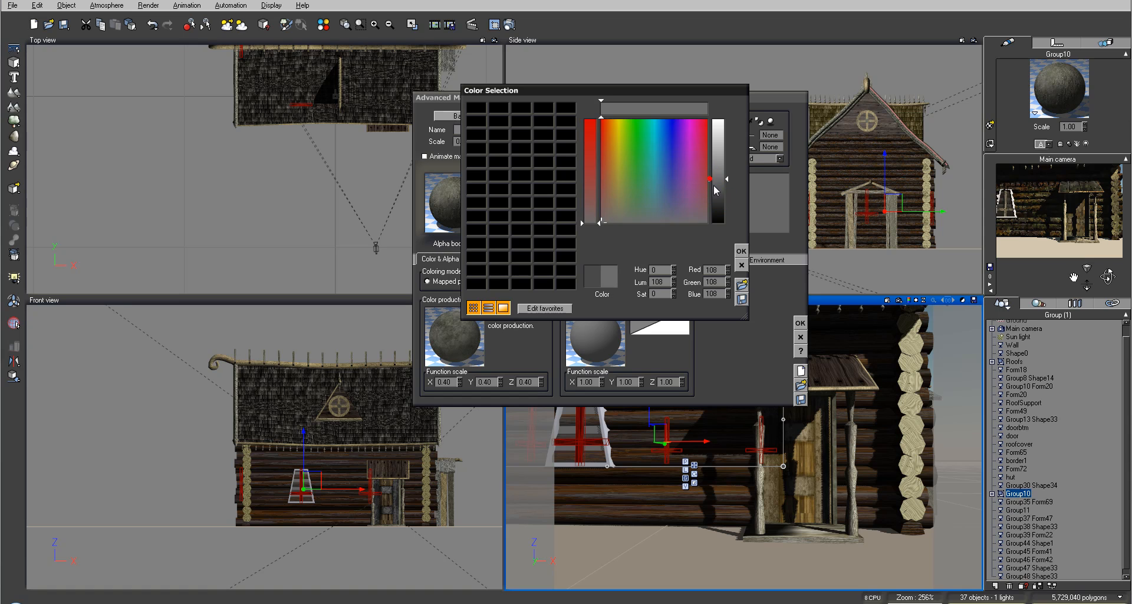
pyautogui.click(720, 182)
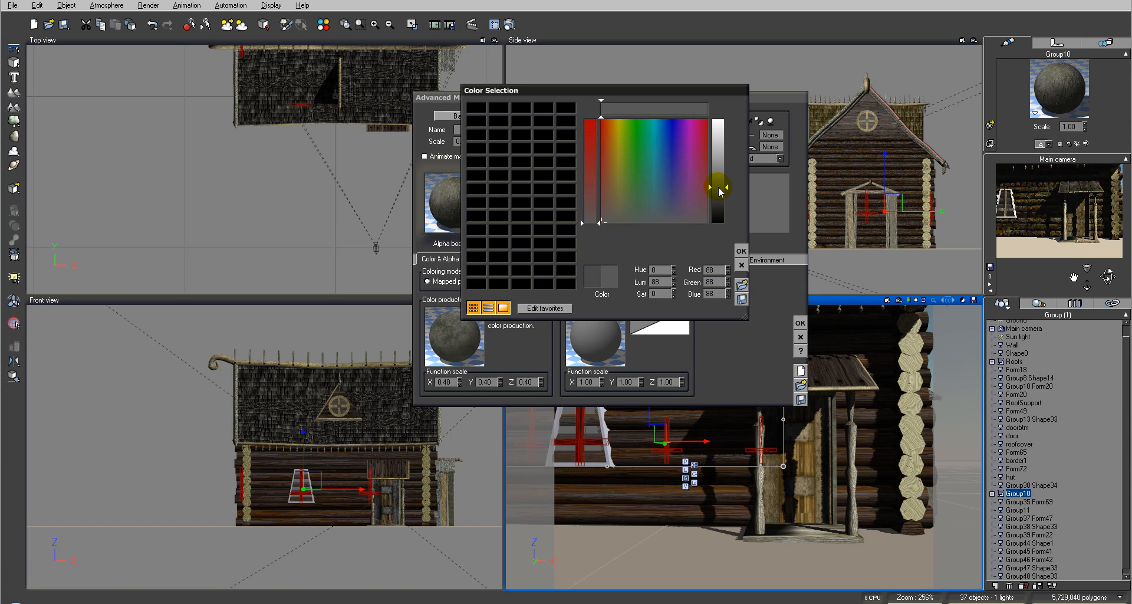
pyautogui.click(741, 252)
pyautogui.click(800, 322)
# Run a test render to inspect the darkened window crossbars, and close it
pyautogui.click(509, 25)
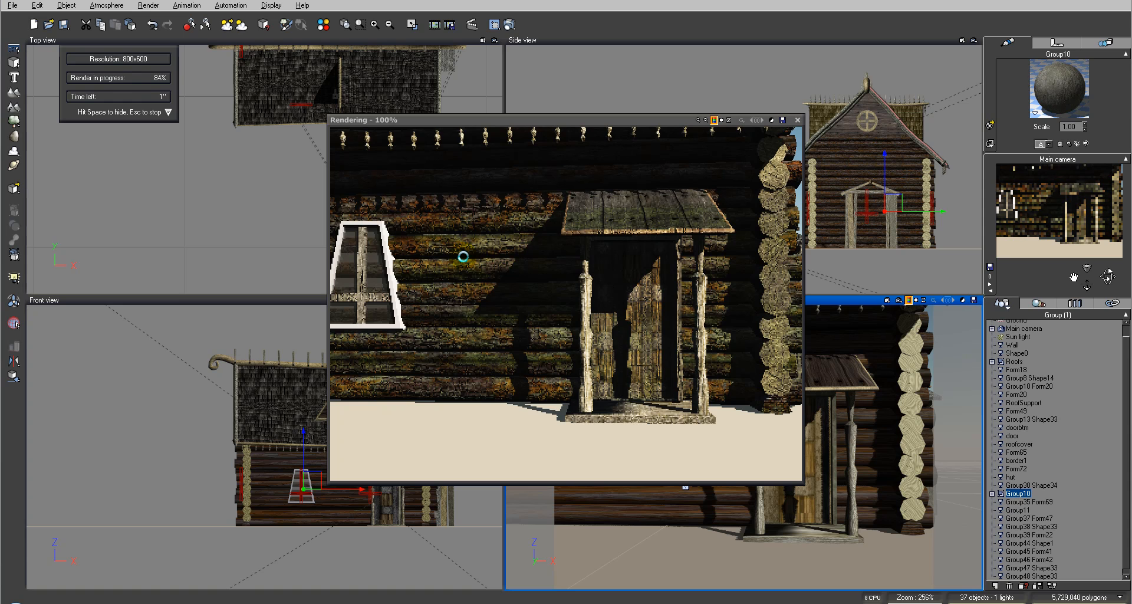
pyautogui.click(795, 120)
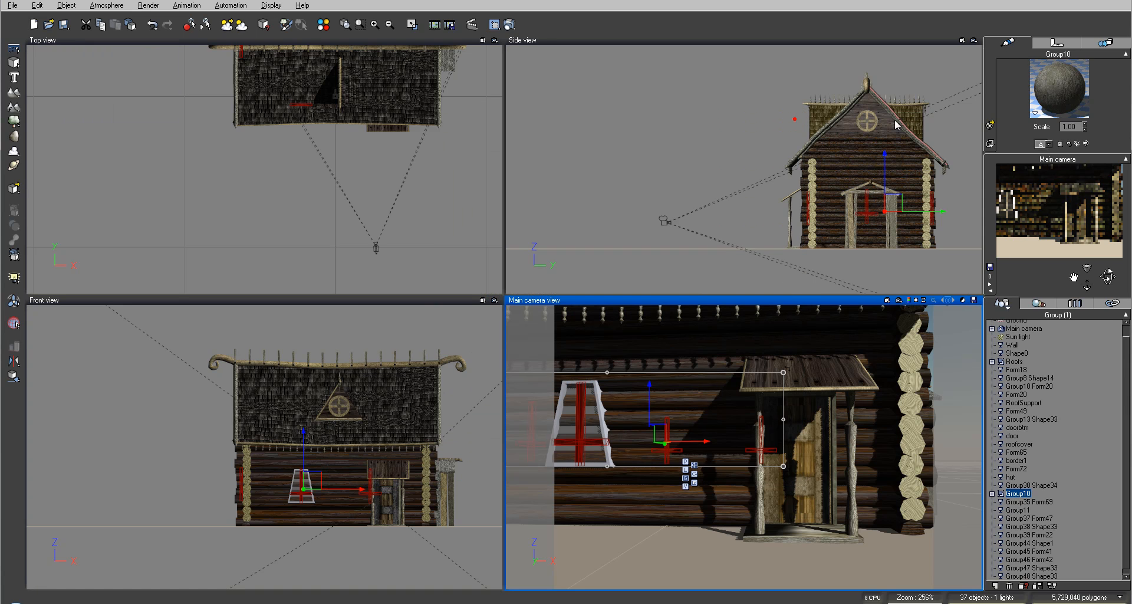
pyautogui.click(620, 180)
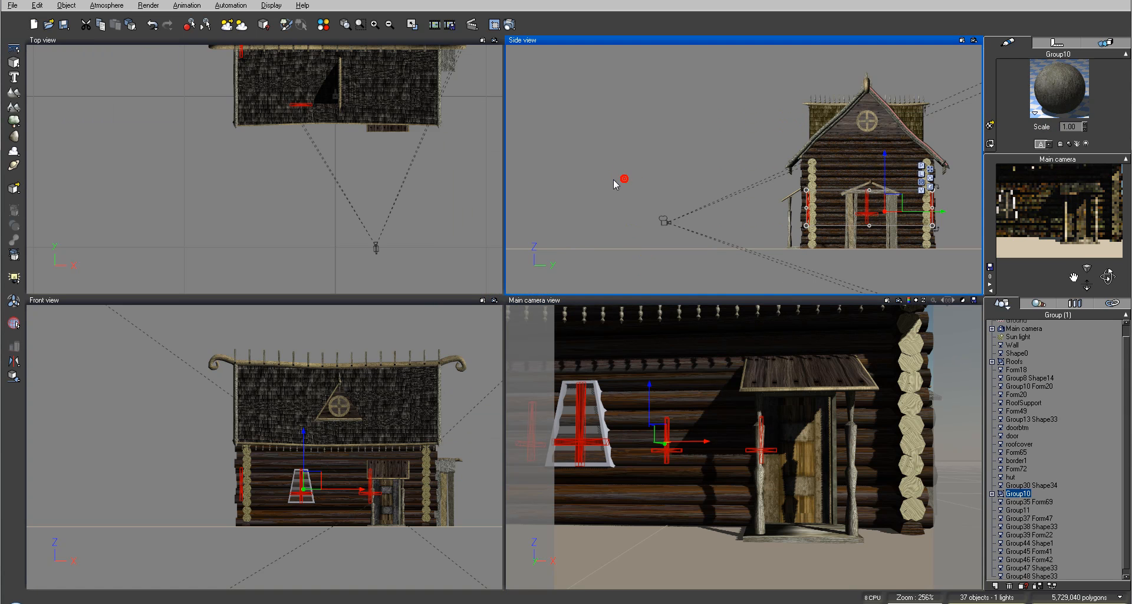
# Select the window frame mesh Group35 Form69 and load the WoodPlank1.mat material file onto it
pyautogui.click(598, 397)
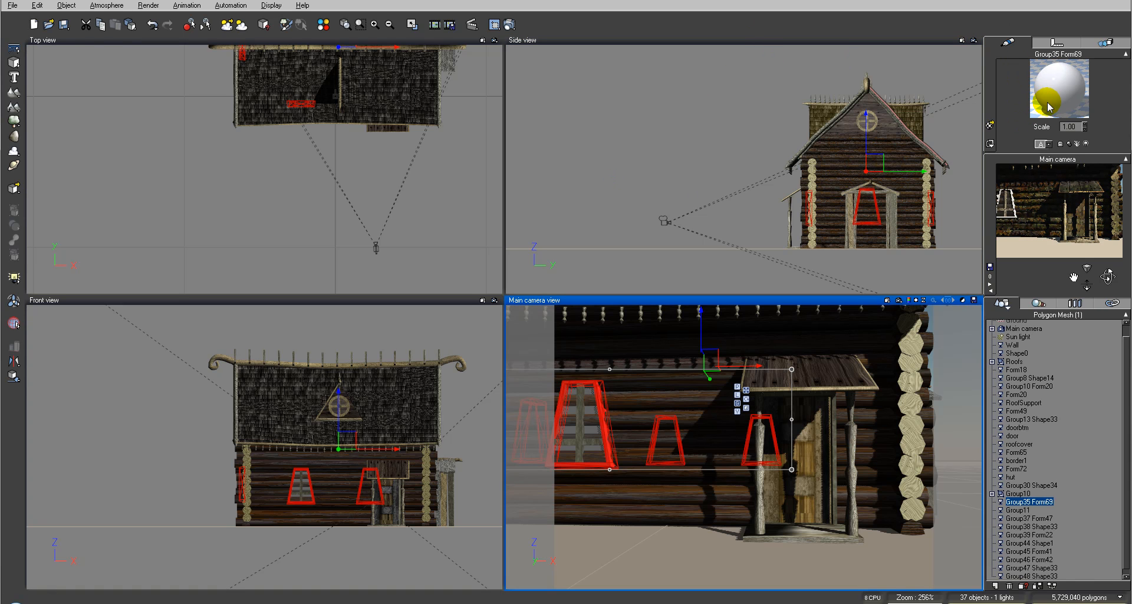
pyautogui.click(990, 125)
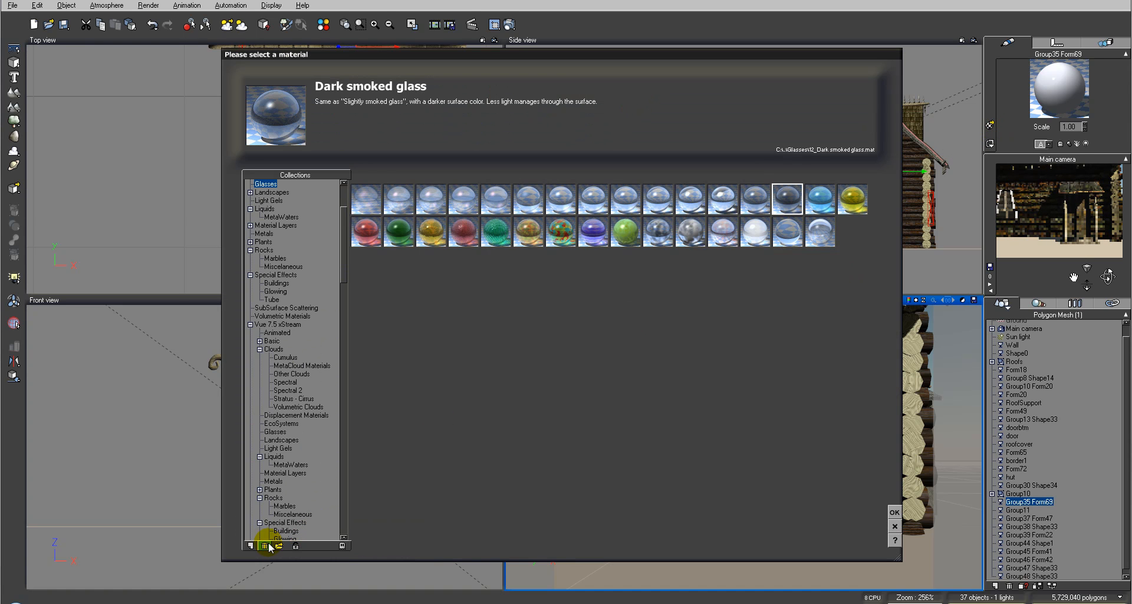
pyautogui.click(278, 546)
pyautogui.click(767, 166)
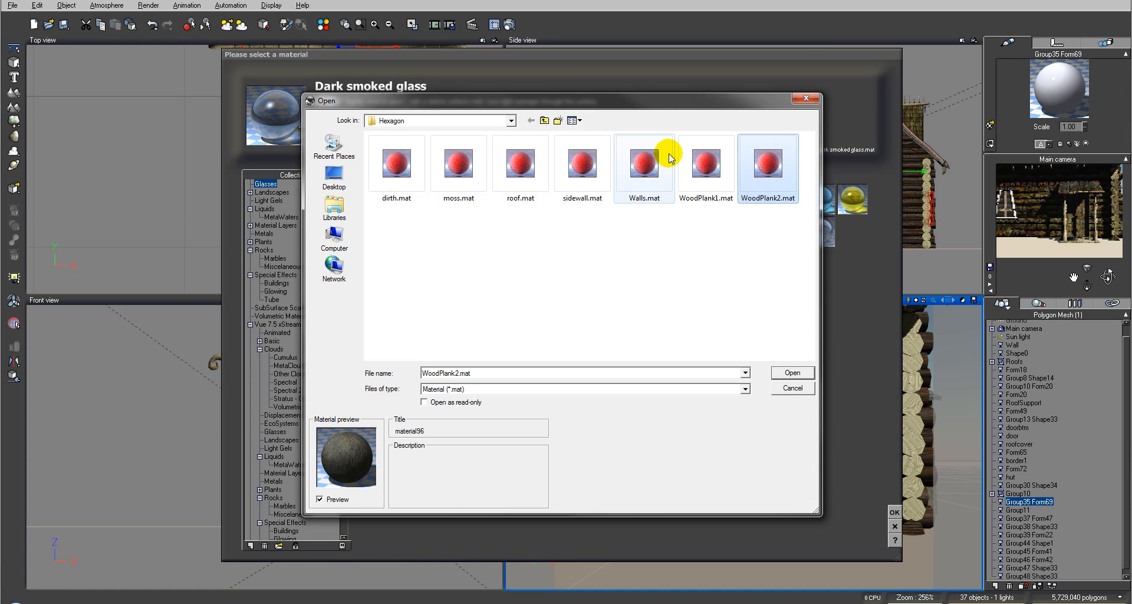
pyautogui.click(708, 168)
pyautogui.click(793, 373)
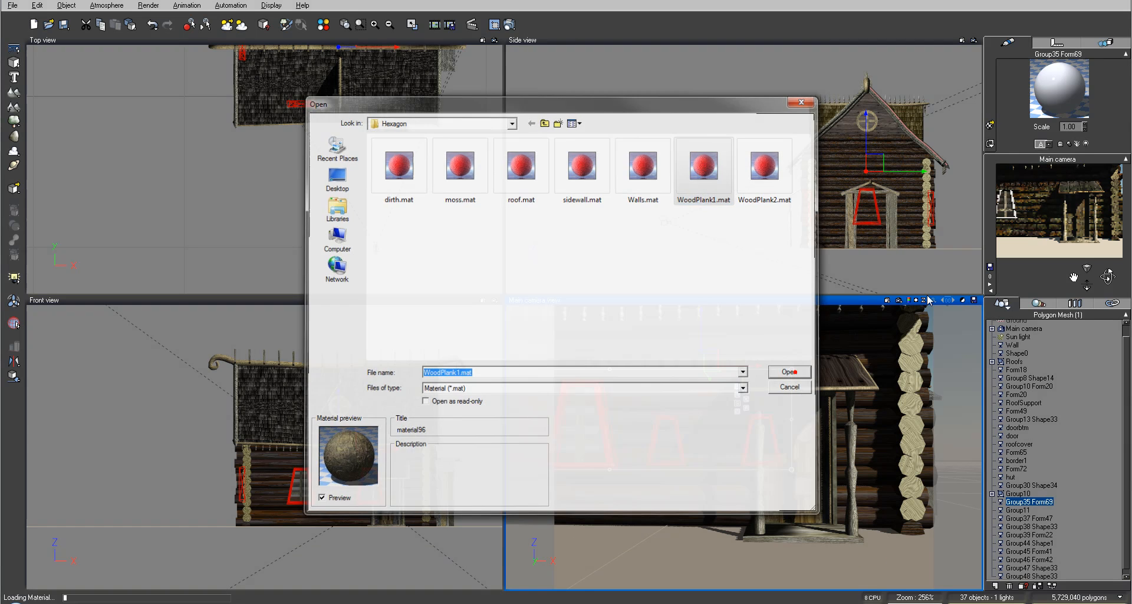
# Try deleting the moss layer from the window frame's material and lowering the DirthLayer's alpha boost to about -28%
pyautogui.doubleClick(1061, 91)
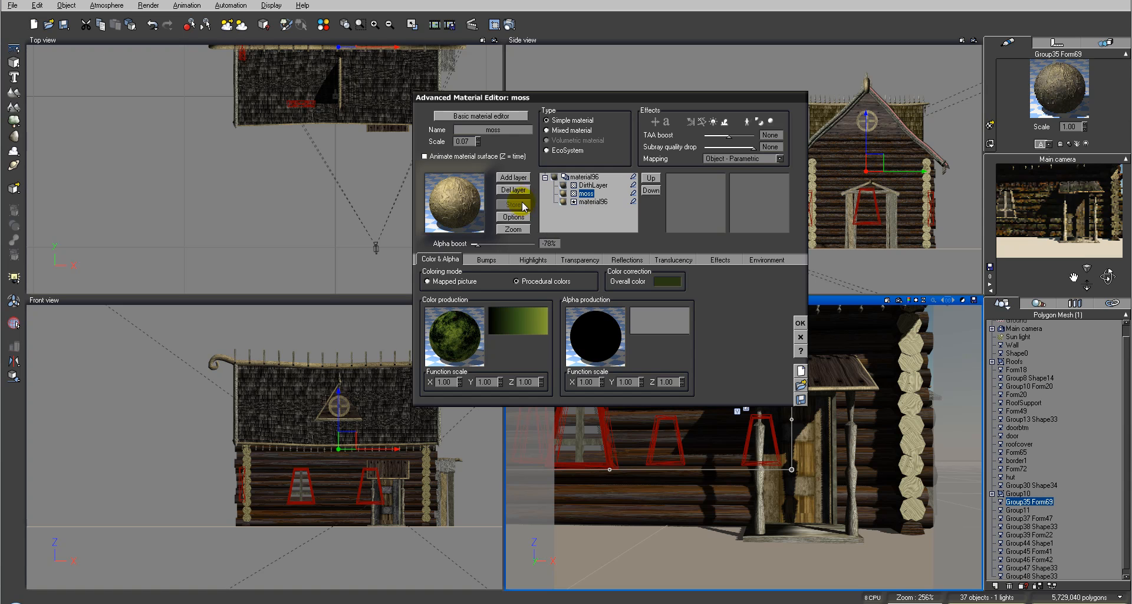
pyautogui.click(513, 189)
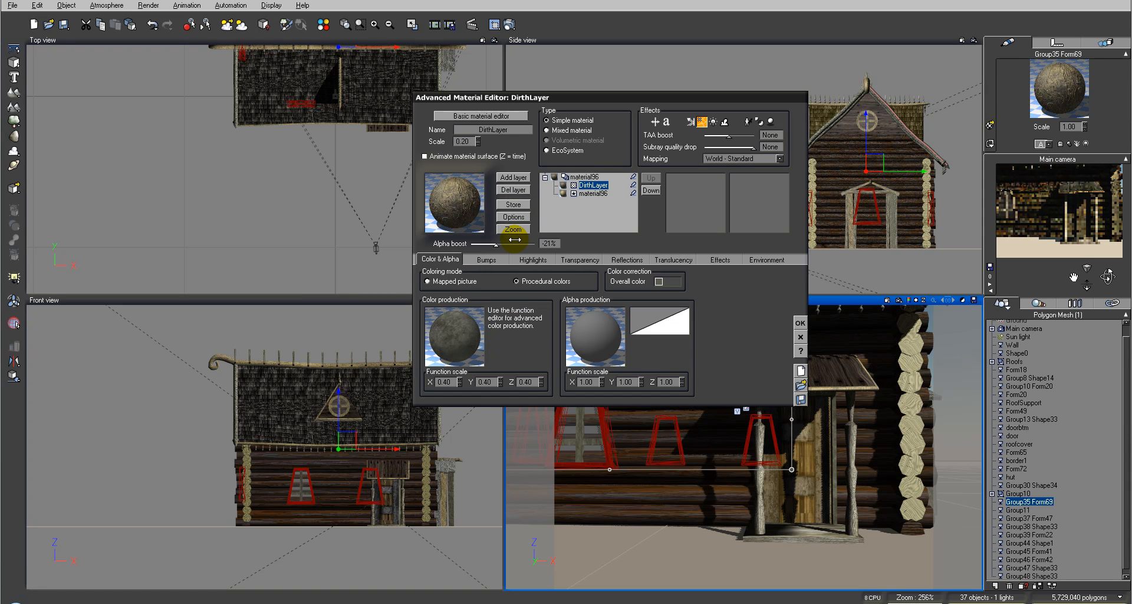
pyautogui.moveTo(509, 243); pyautogui.dragTo(505, 243)
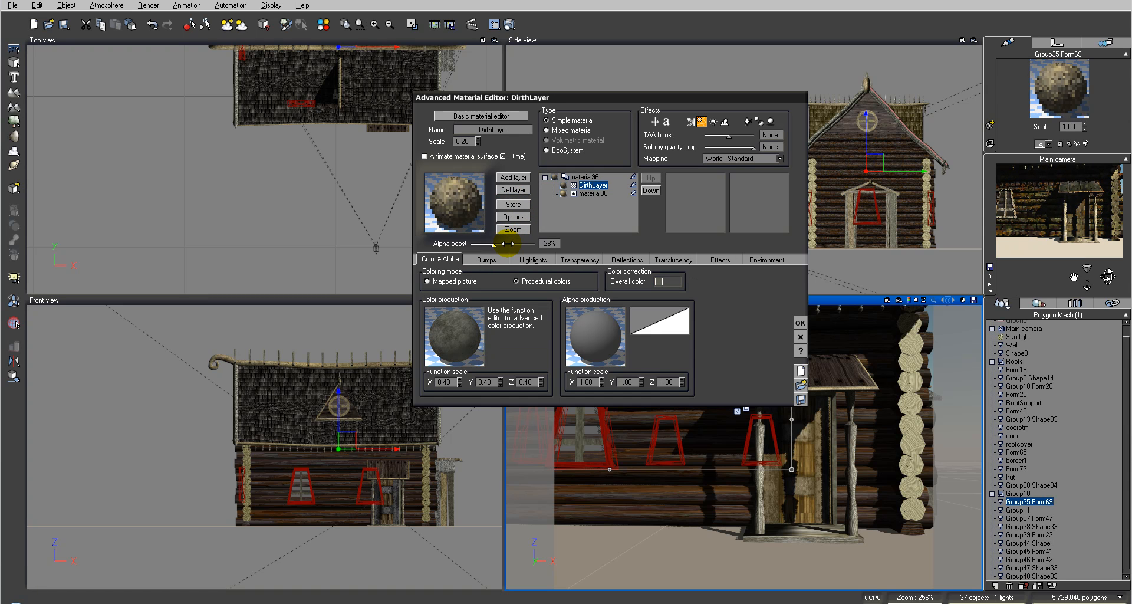
pyautogui.click(593, 193)
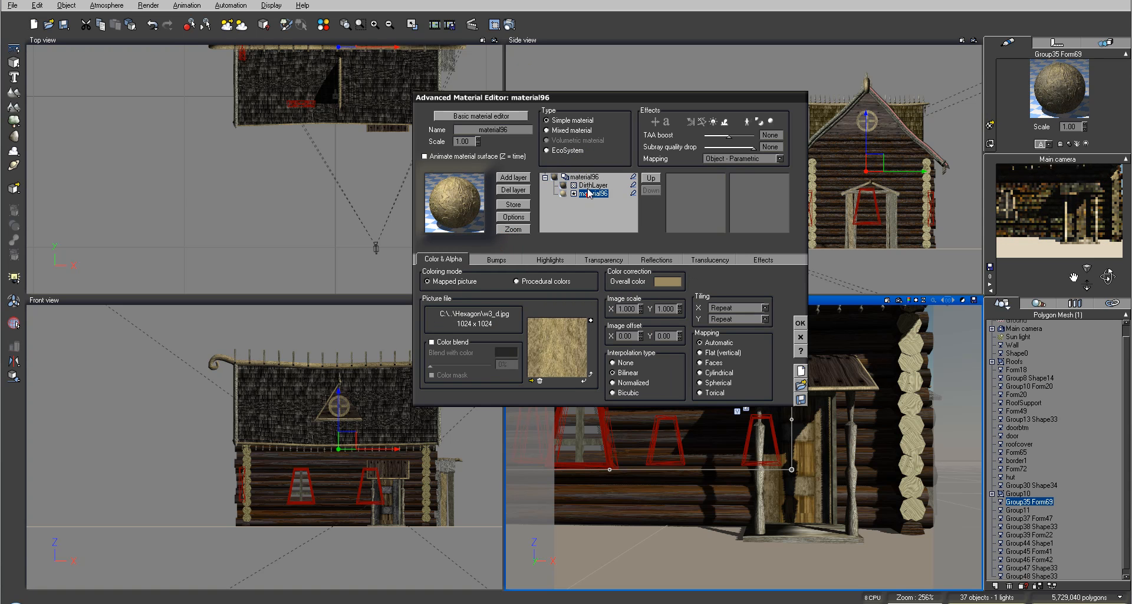
# Run a test render to inspect the window frame's wood, close it, and leave the material editor without accepting the edits
pyautogui.click(510, 25)
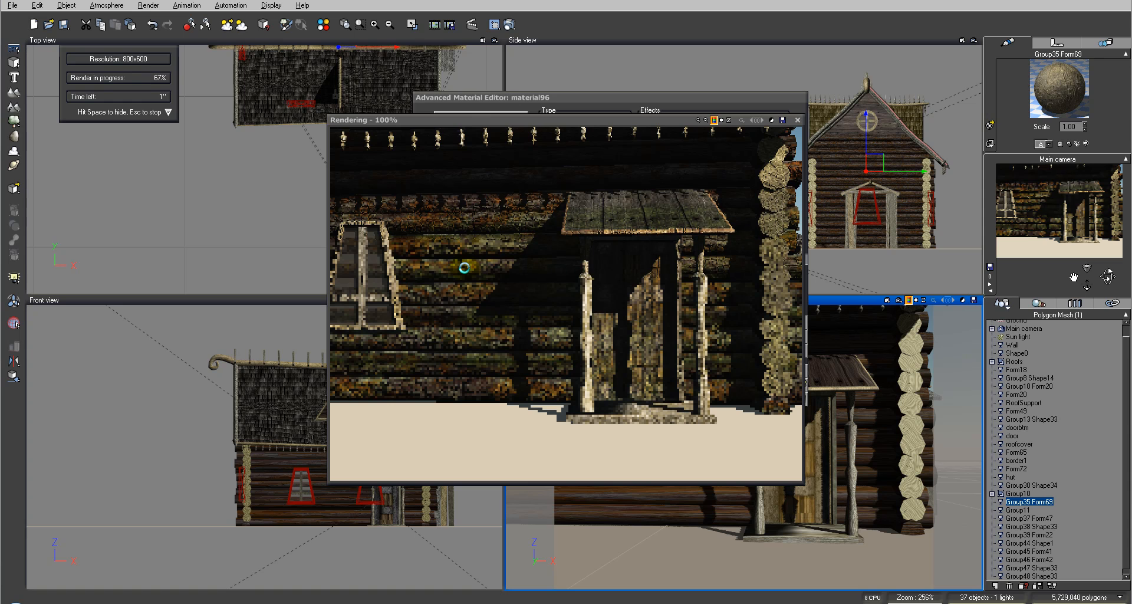
pyautogui.click(796, 120)
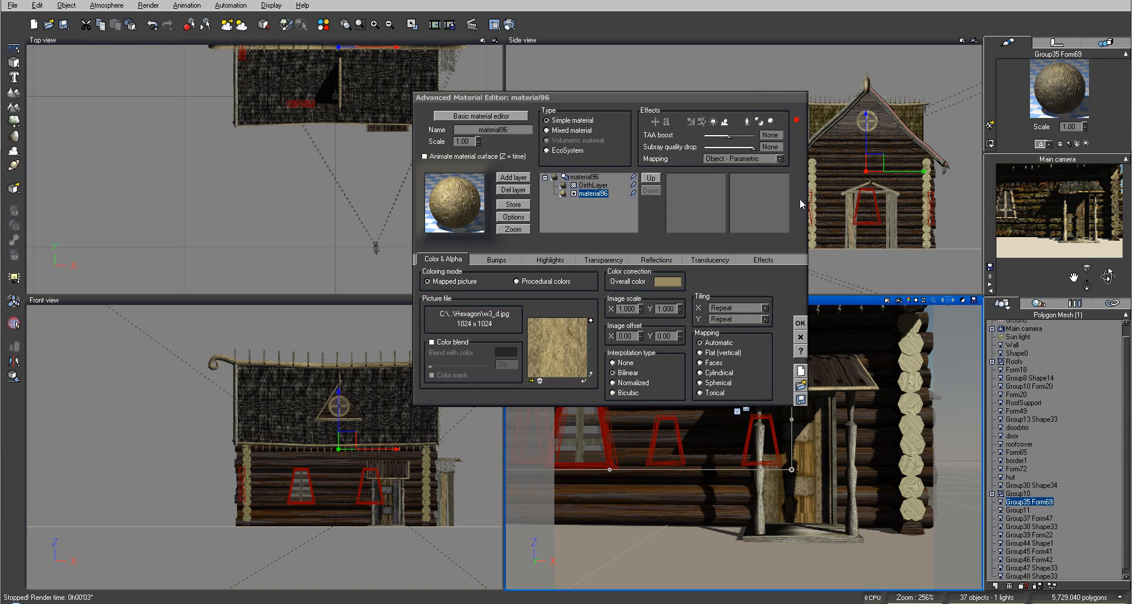
pyautogui.click(801, 337)
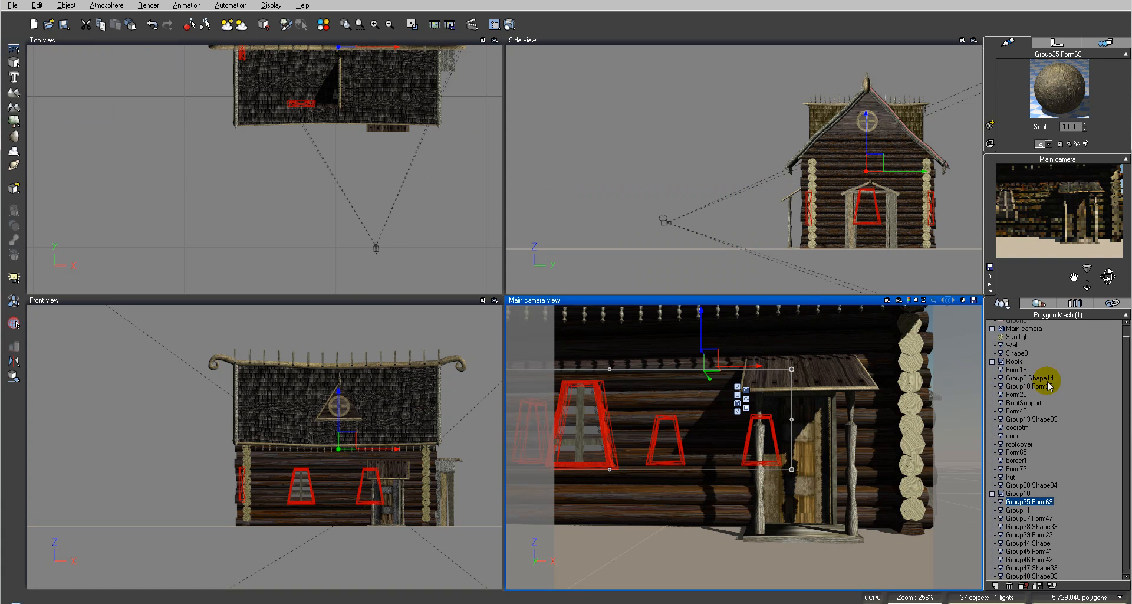
# Move the main camera back from the hut and raise it to a height of about 12.6 m
pyautogui.click(1025, 330)
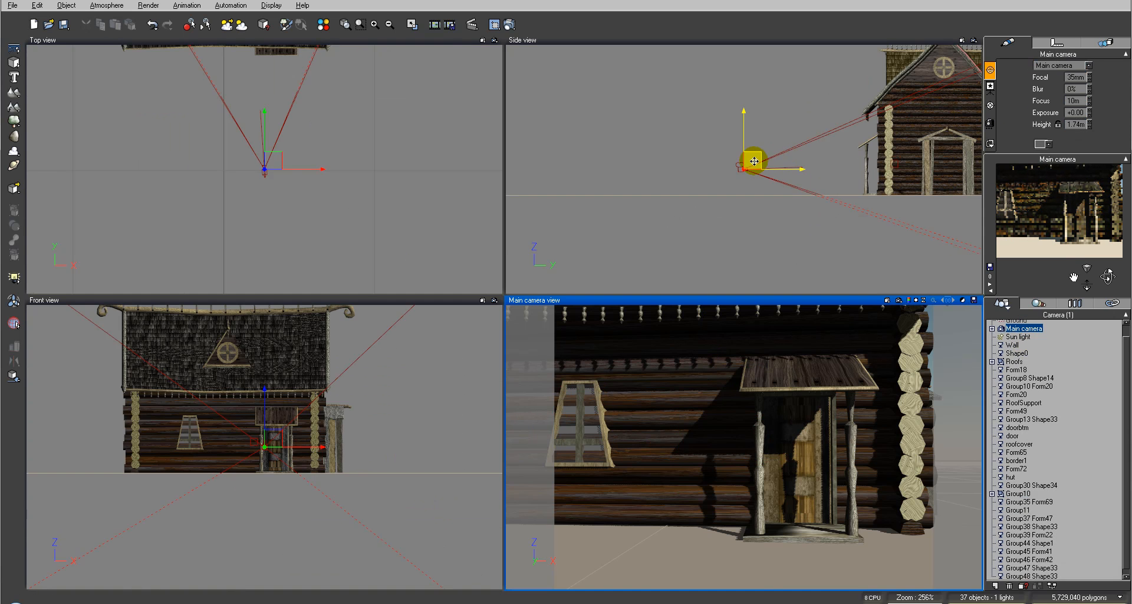
pyautogui.moveTo(753, 161); pyautogui.dragTo(635, 80)
pyautogui.scroll(-2, 722, 159)
pyautogui.scroll(-2, 723, 160)
pyautogui.moveTo(733, 149); pyautogui.dragTo(678, 134)
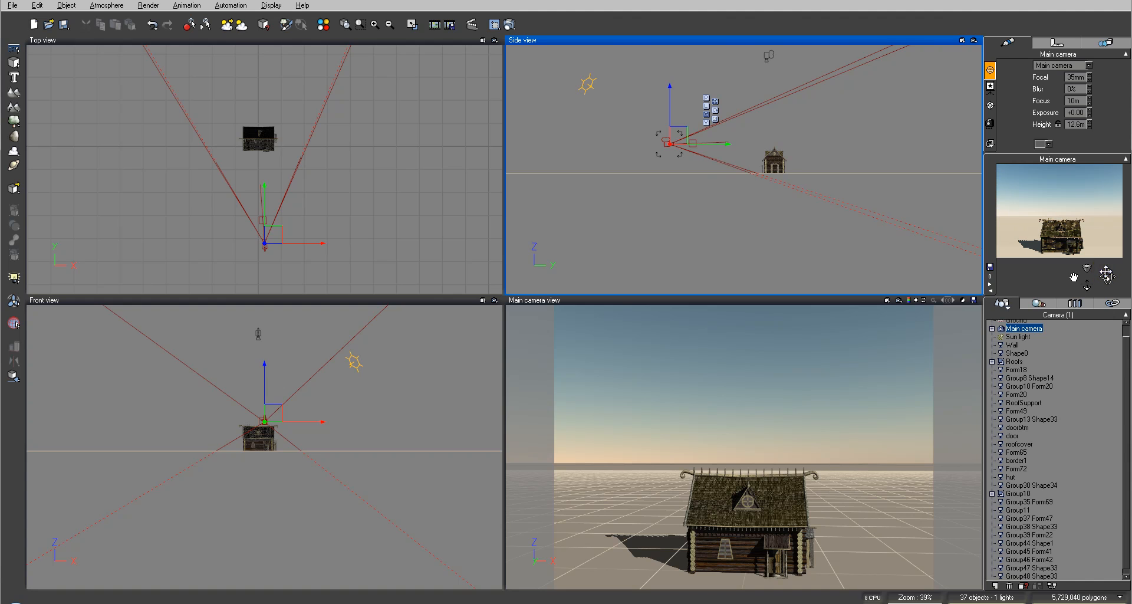
# Aim the main camera at the hut's front corner from an angled position and lower it to about 11.4 m
pyautogui.moveTo(1107, 276); pyautogui.dragTo(1098, 315)
pyautogui.moveTo(265, 243); pyautogui.dragTo(320, 192)
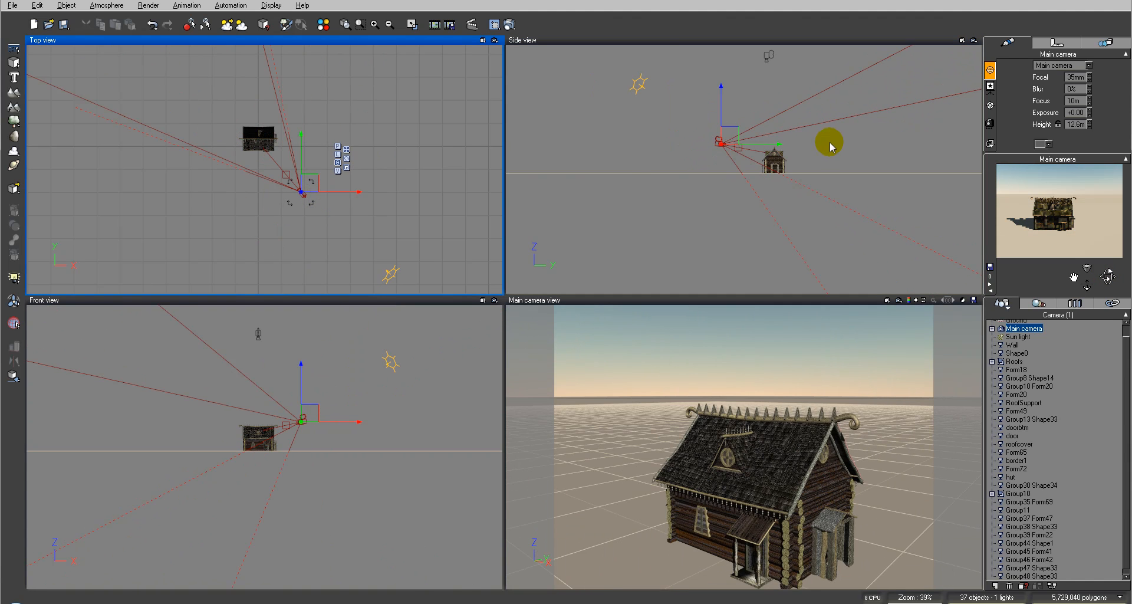
pyautogui.click(734, 137)
pyautogui.moveTo(734, 136); pyautogui.dragTo(734, 139)
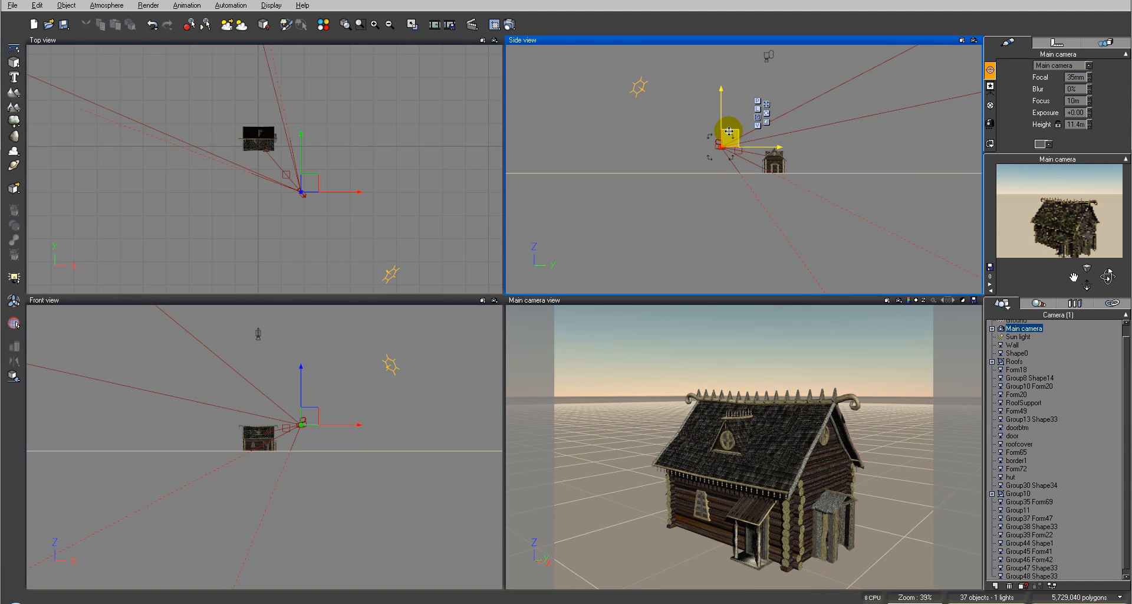
# Run a test render of the whole hut from the new camera position, and close it
pyautogui.click(509, 24)
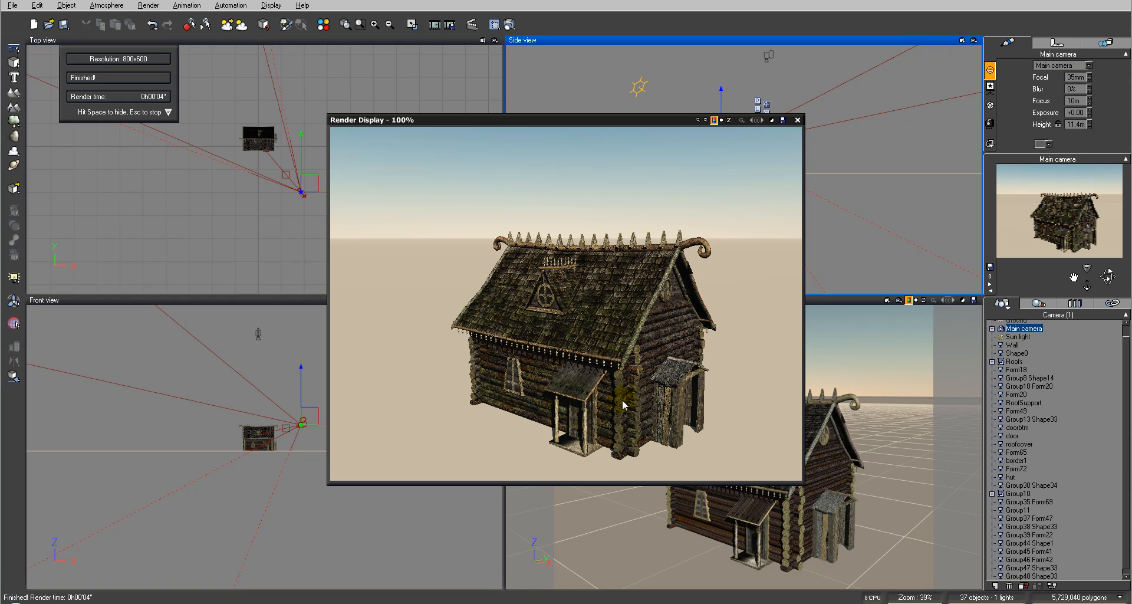
pyautogui.click(797, 121)
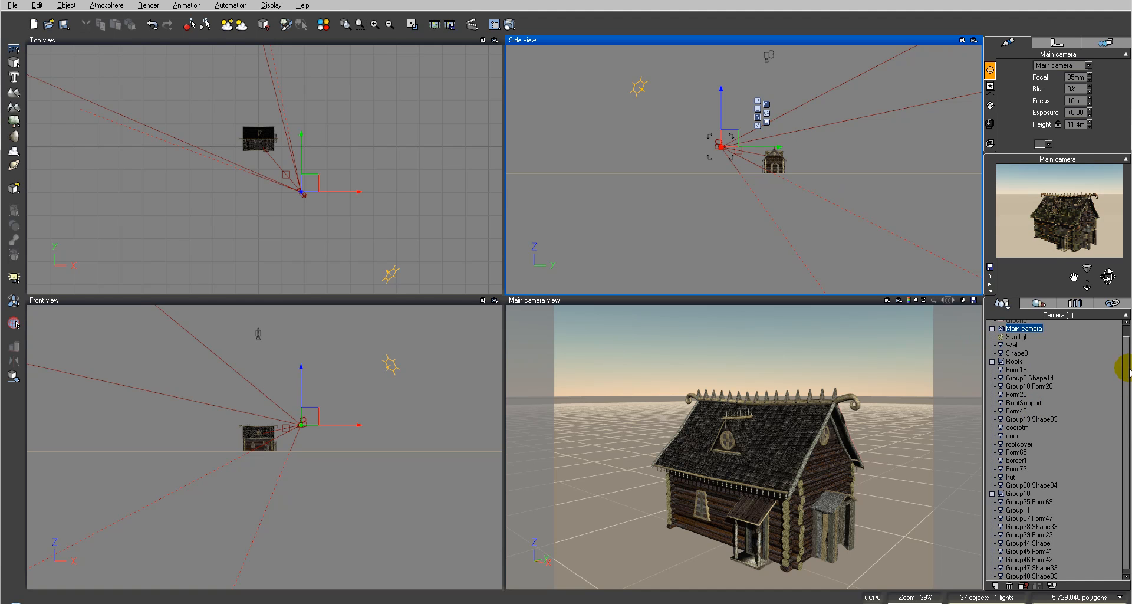
# Select the round window mesh Group48 Shape33, review its three materials, and load the Crystal glass preset onto the first one
pyautogui.click(1127, 370)
pyautogui.click(1030, 571)
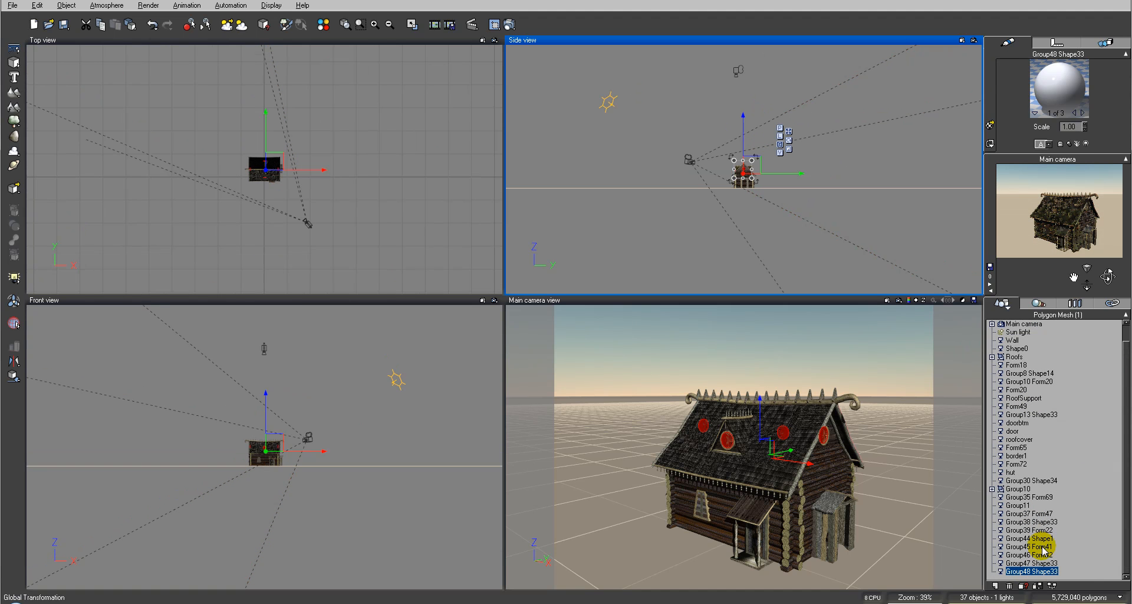
pyautogui.click(1082, 113)
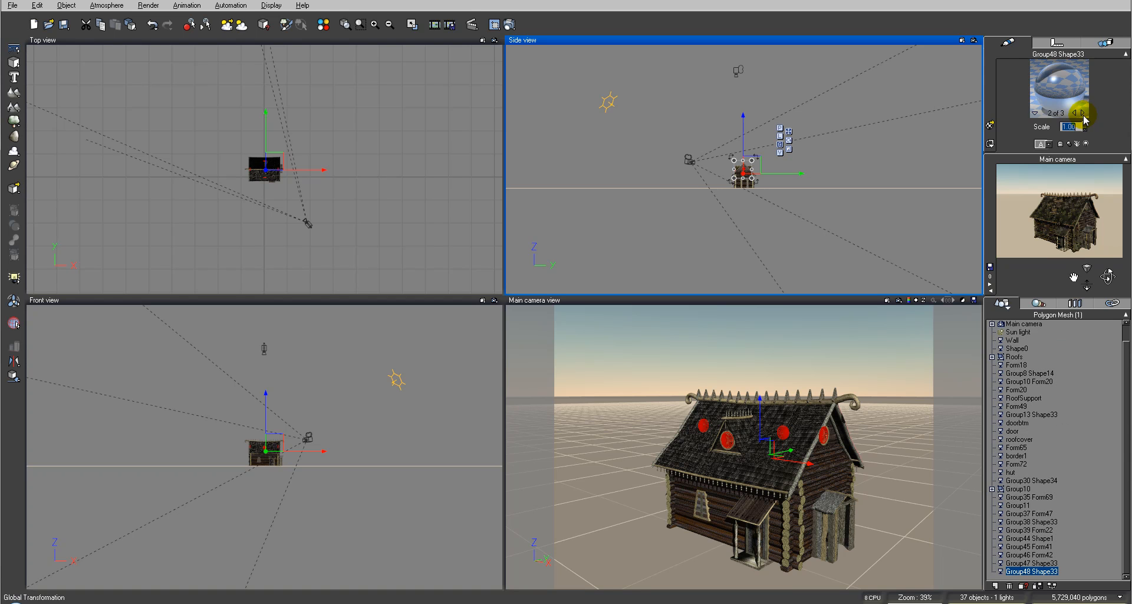
pyautogui.click(1083, 112)
pyautogui.click(1082, 113)
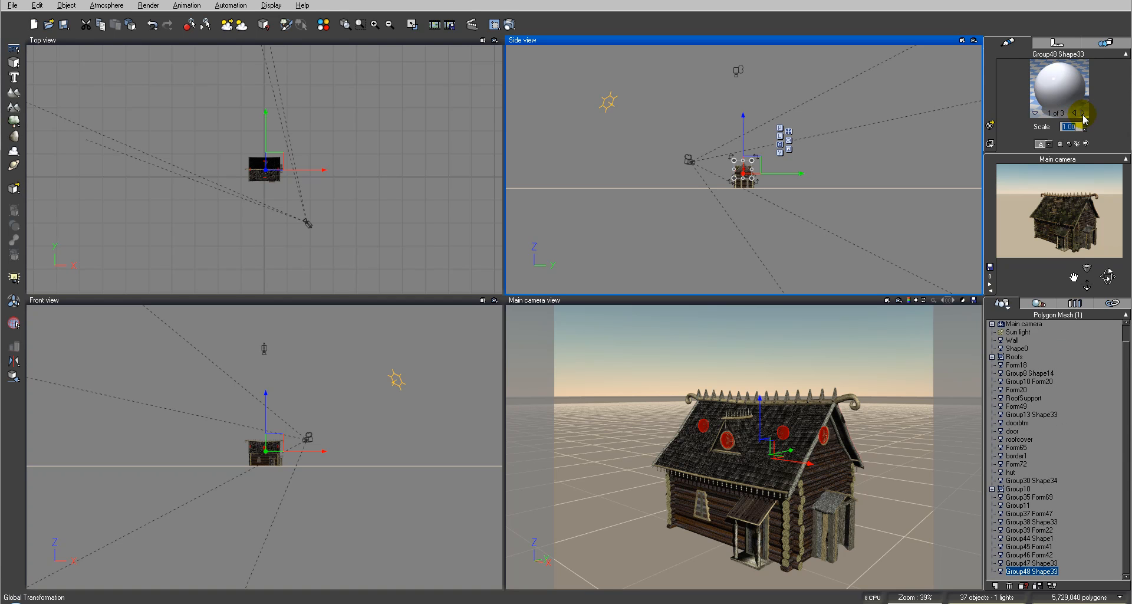
pyautogui.click(989, 125)
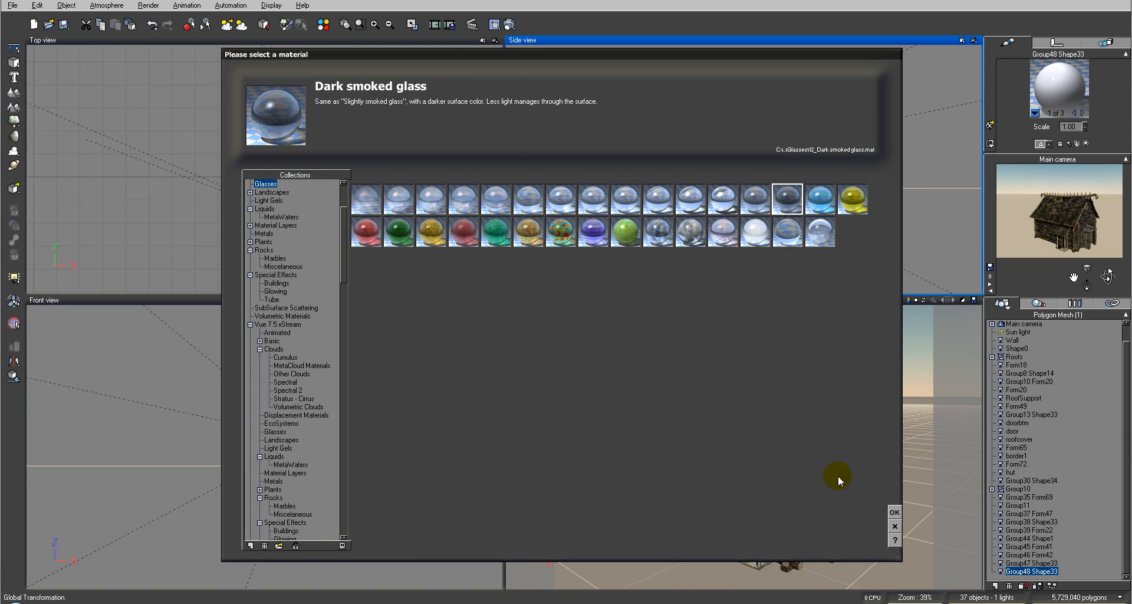
pyautogui.click(699, 195)
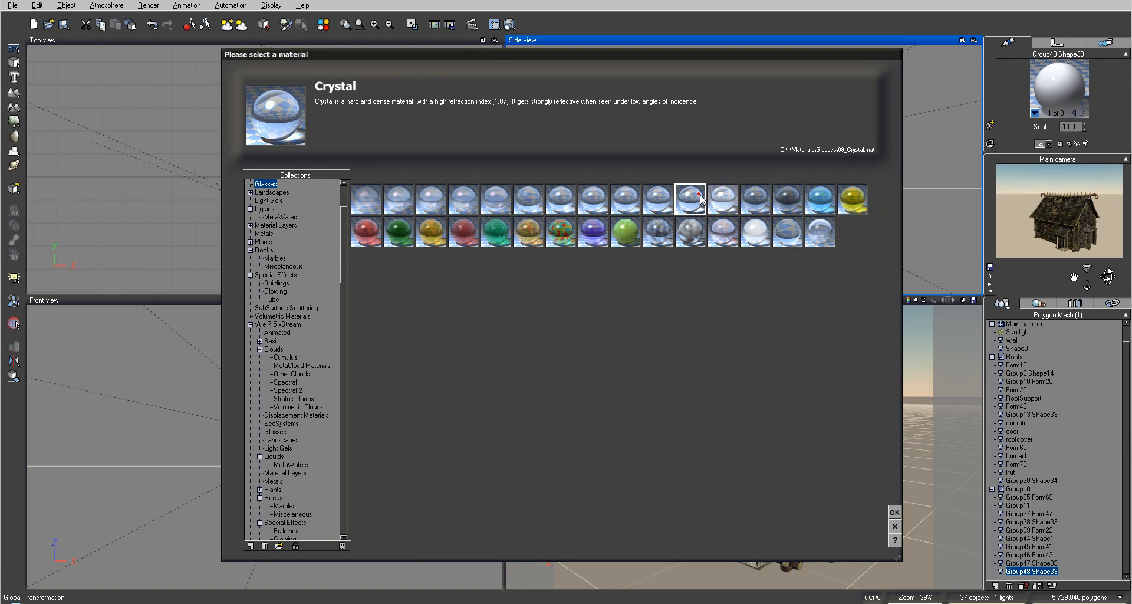
pyautogui.click(894, 511)
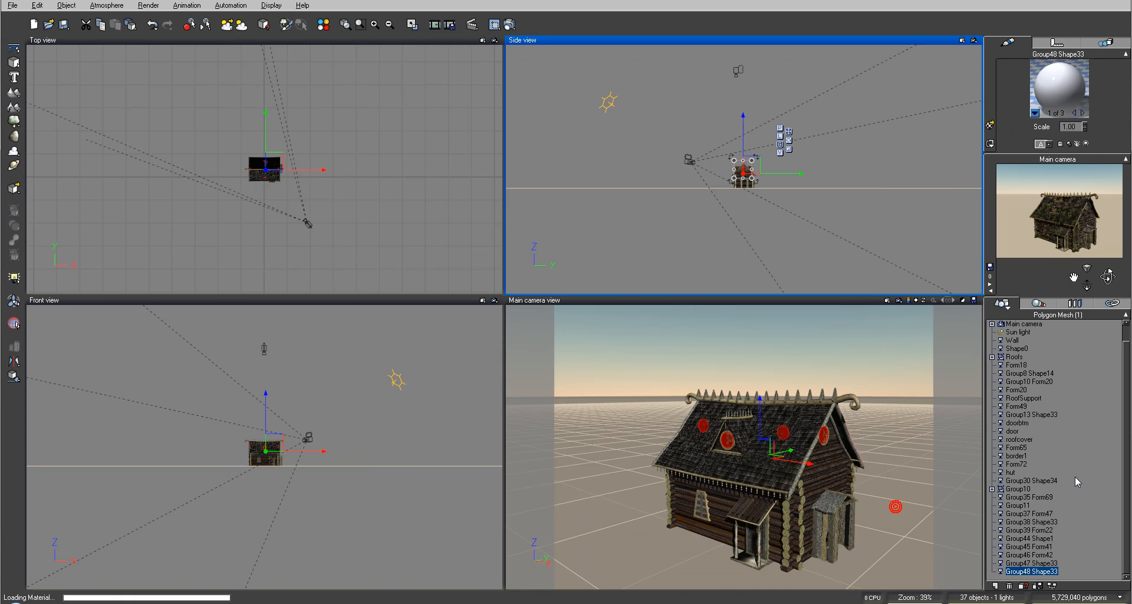
# Set Group48 Shape33's third material, Dark smoked glass, to about 79% global transparency and 44% fading out
pyautogui.click(1082, 114)
pyautogui.click(1082, 114)
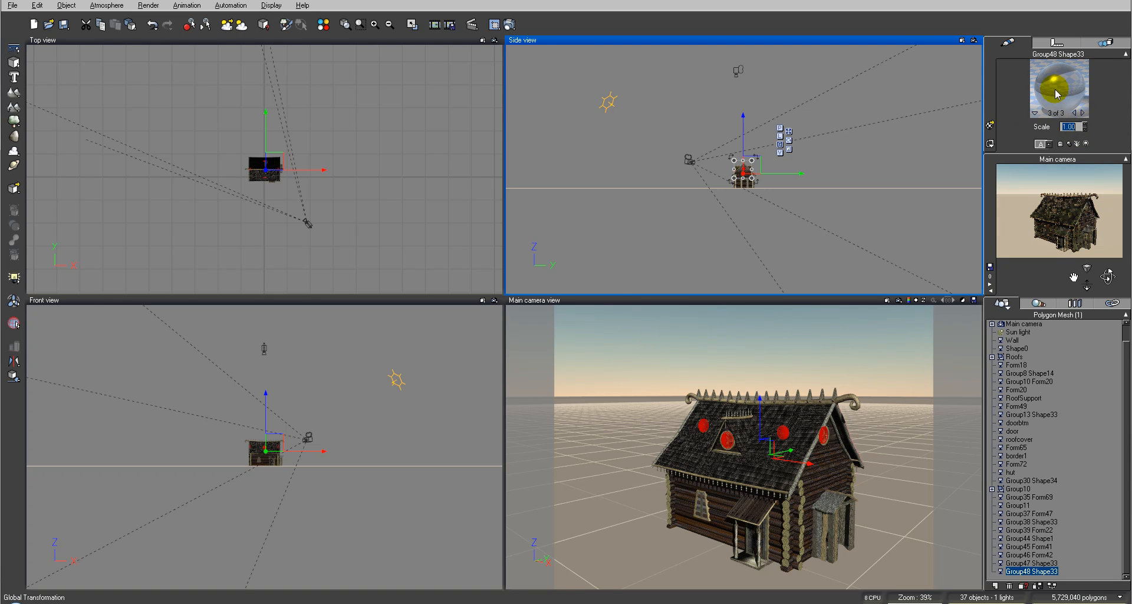
pyautogui.doubleClick(1072, 90)
pyautogui.click(764, 260)
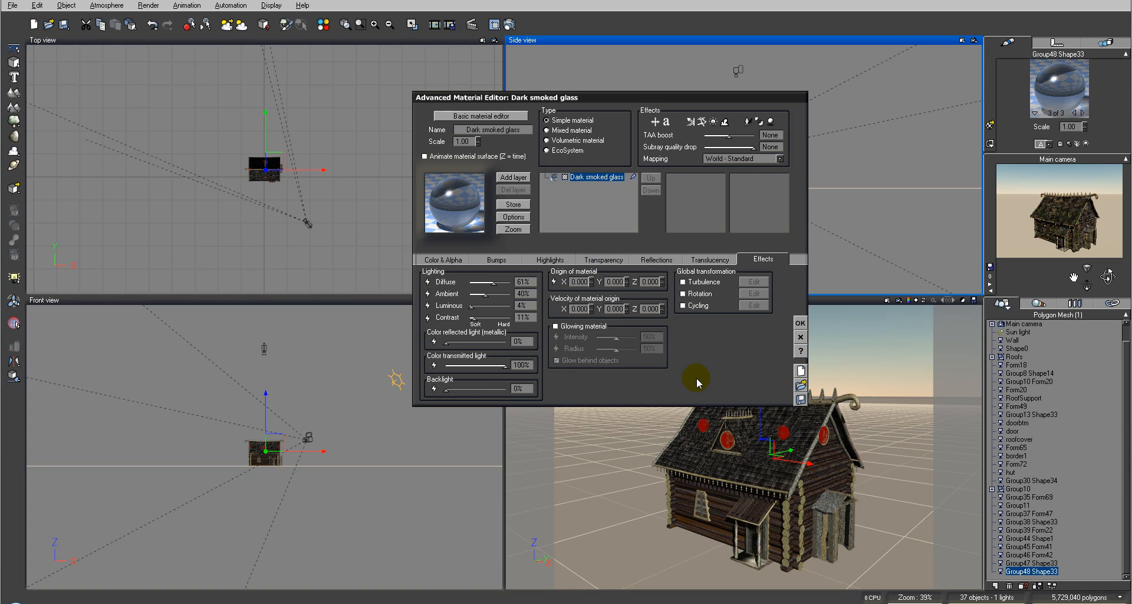
pyautogui.click(602, 260)
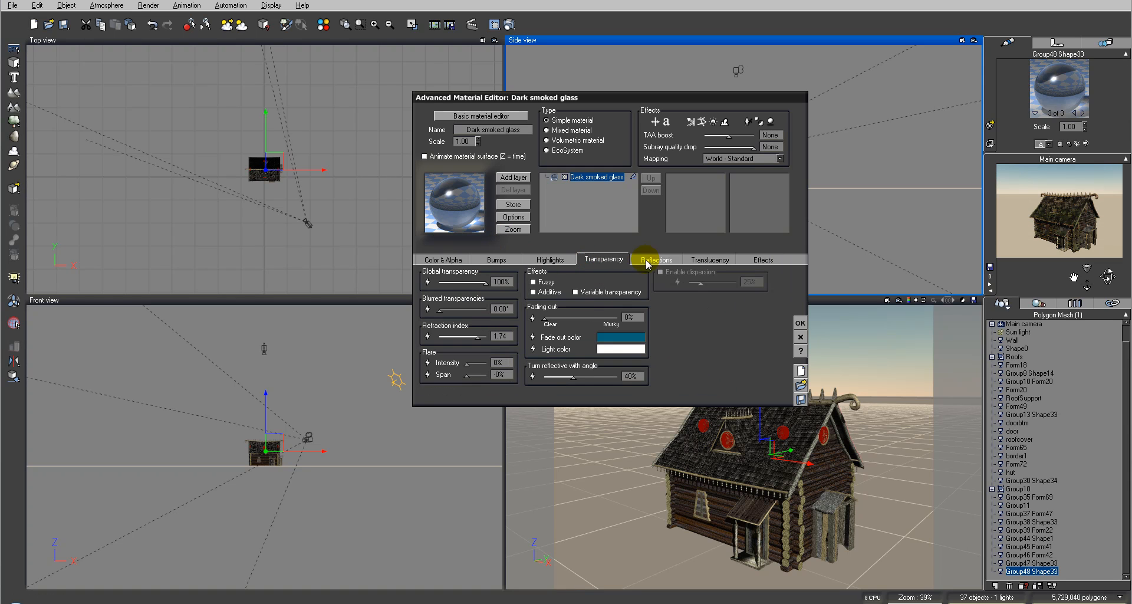
pyautogui.moveTo(488, 282); pyautogui.dragTo(473, 282)
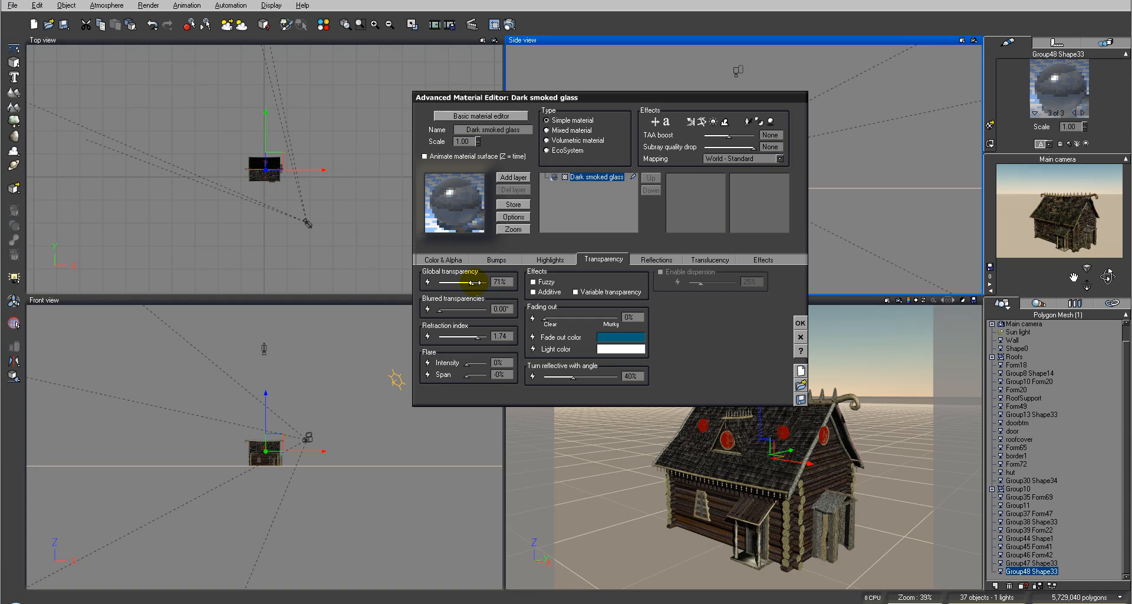
pyautogui.moveTo(607, 321); pyautogui.dragTo(588, 318)
pyautogui.moveTo(472, 283); pyautogui.dragTo(481, 283)
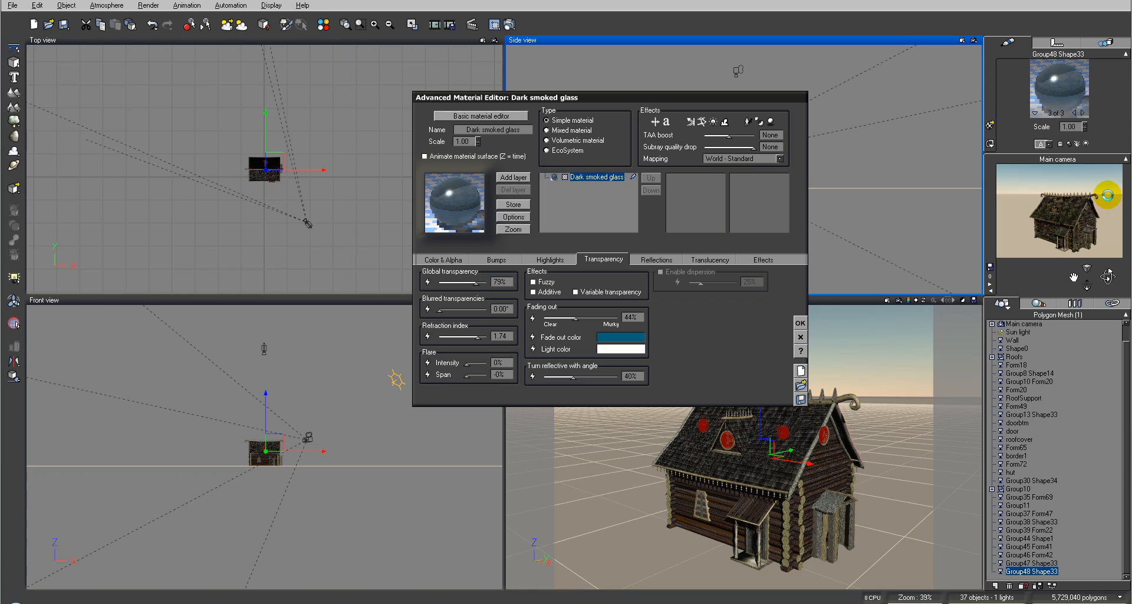
# Set Group48 Shape33's second material, Slightly smoked glass, to about 90% global transparency and 40% fading out
pyautogui.click(1074, 113)
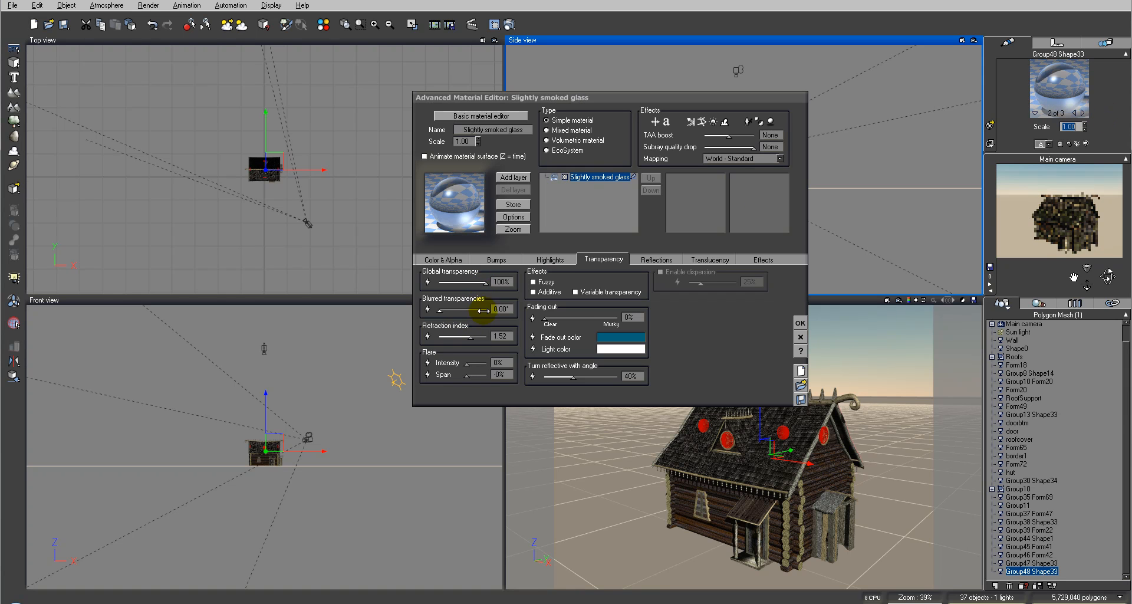
pyautogui.click(482, 281)
pyautogui.moveTo(483, 281); pyautogui.dragTo(481, 281)
pyautogui.moveTo(551, 319); pyautogui.dragTo(572, 319)
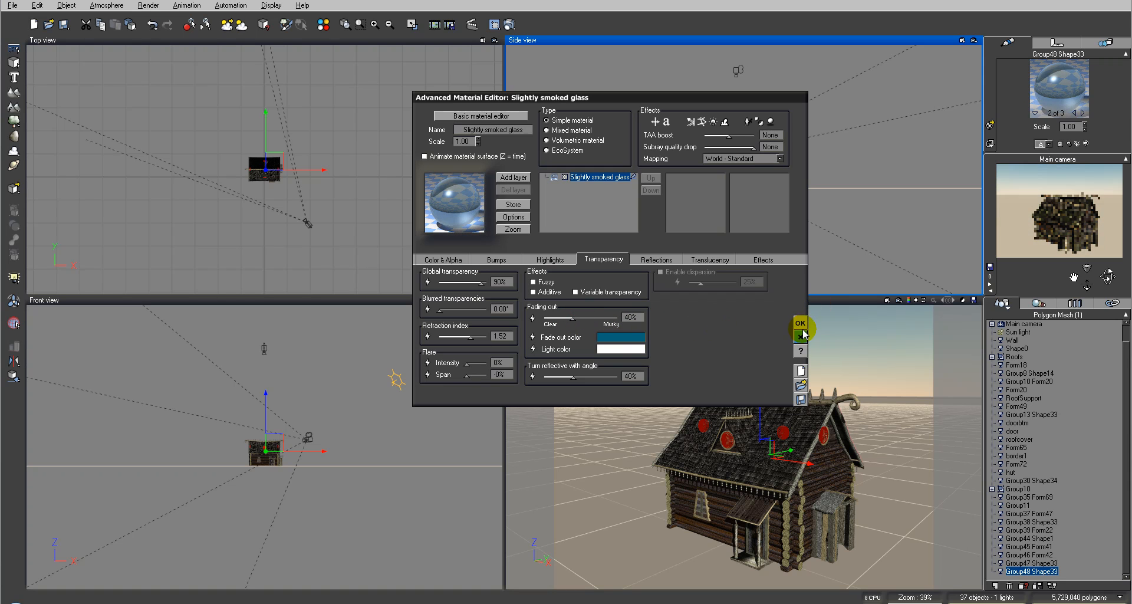
# Accept the glass material, and start a multi-selection with Group48 Shape33, Group47 Shape33, Group46 Form42 and Group44 Shape1, leaving out Group45 Form41 and Group39 Form22
pyautogui.click(800, 322)
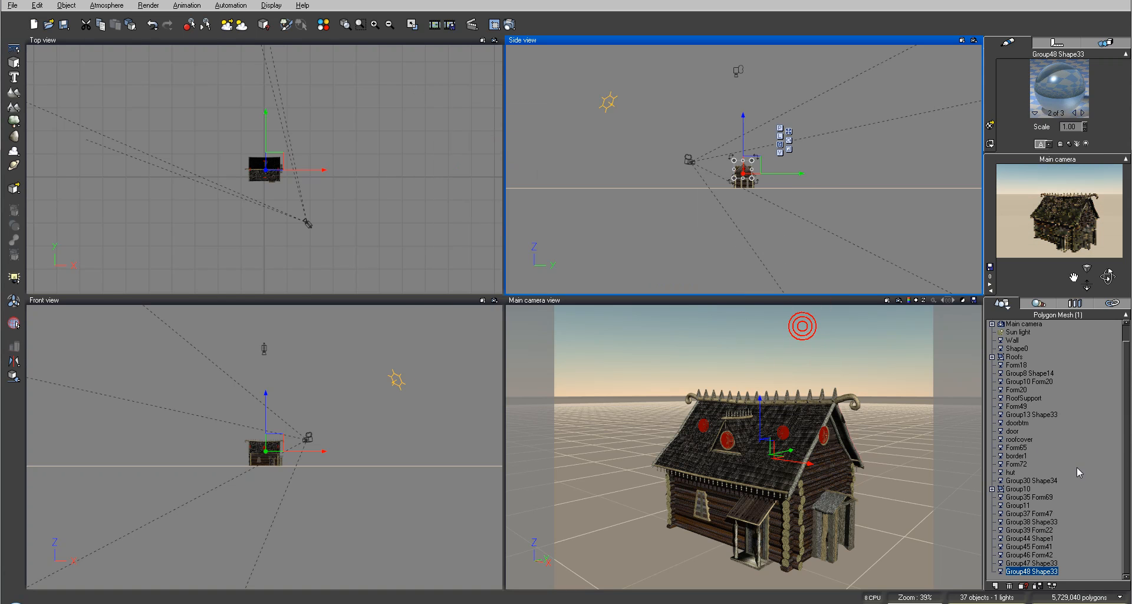
pyautogui.click(1037, 562)
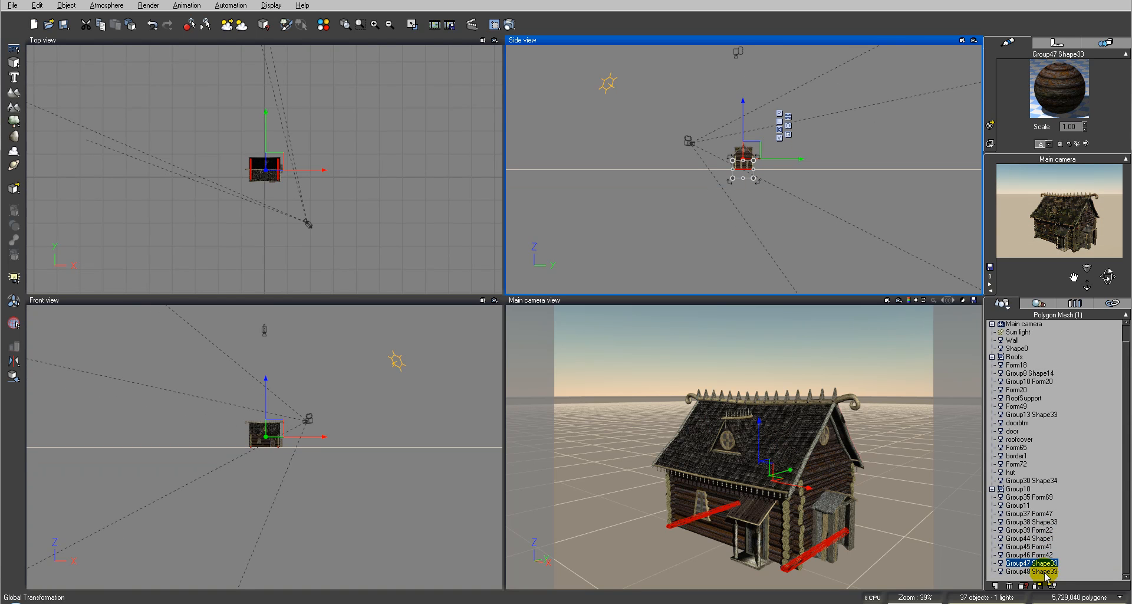
pyautogui.keyDown('ctrl'); pyautogui.click(1045, 572); pyautogui.keyUp('ctrl')
pyautogui.keyDown('ctrl'); pyautogui.click(1041, 554); pyautogui.keyUp('ctrl')
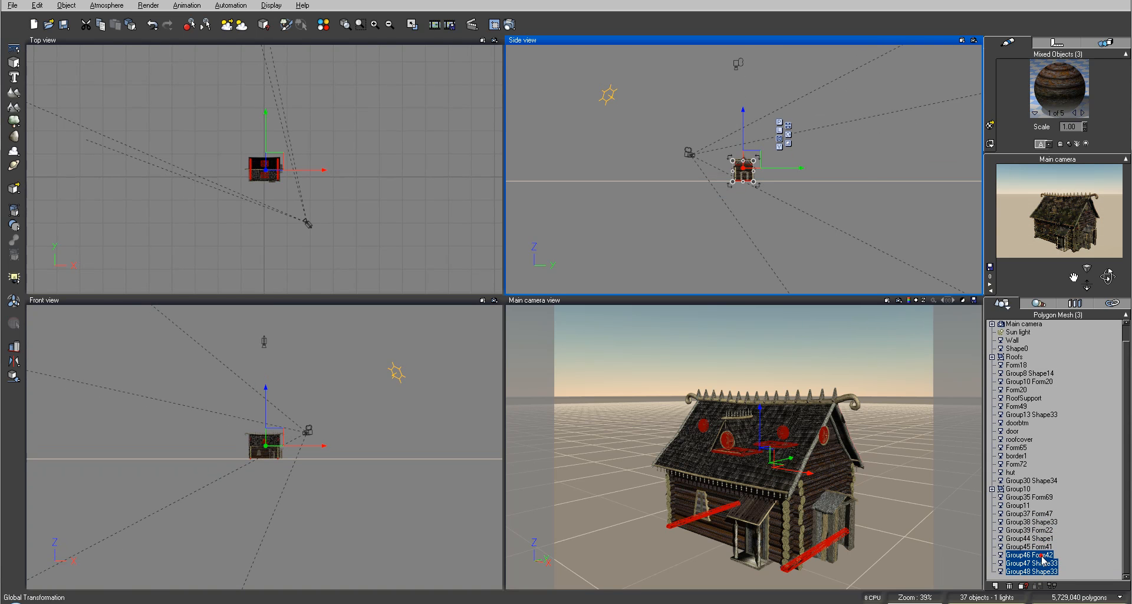
pyautogui.keyDown('ctrl'); pyautogui.click(1041, 547); pyautogui.keyUp('ctrl')
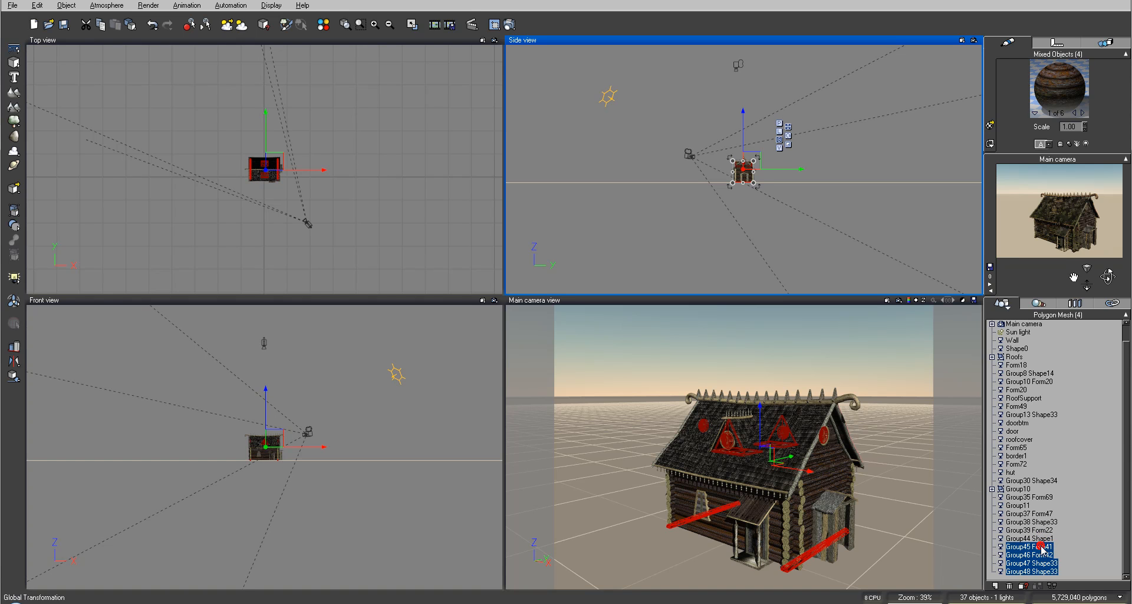
pyautogui.keyDown('ctrl'); pyautogui.click(1038, 538); pyautogui.keyUp('ctrl')
pyautogui.keyDown('ctrl'); pyautogui.click(1040, 530); pyautogui.keyUp('ctrl')
pyautogui.keyDown('ctrl'); pyautogui.click(1041, 522); pyautogui.keyUp('ctrl')
pyautogui.keyDown('ctrl'); pyautogui.click(1041, 530); pyautogui.keyUp('ctrl')
pyautogui.keyDown('ctrl'); pyautogui.click(1042, 522); pyautogui.keyUp('ctrl')
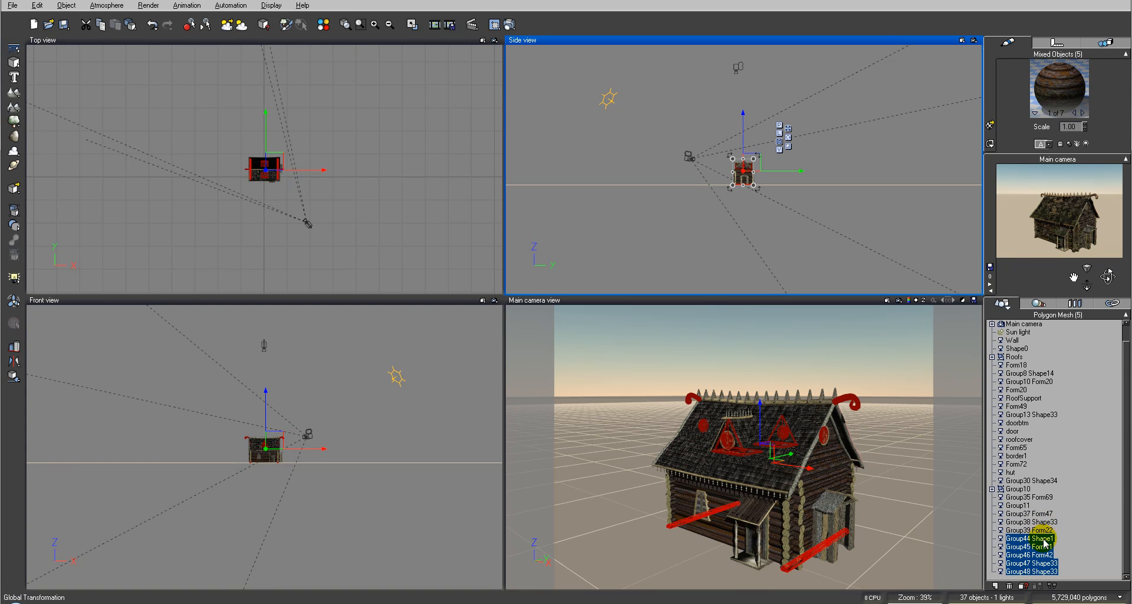
pyautogui.keyDown('ctrl'); pyautogui.click(1044, 547); pyautogui.keyUp('ctrl')
# Add Group38 Shape33, Group37 Form47, Group11, Group35 Form69, Group10 and Group30 Shape34 to the selection
pyautogui.keyDown('ctrl'); pyautogui.click(1036, 522); pyautogui.keyUp('ctrl')
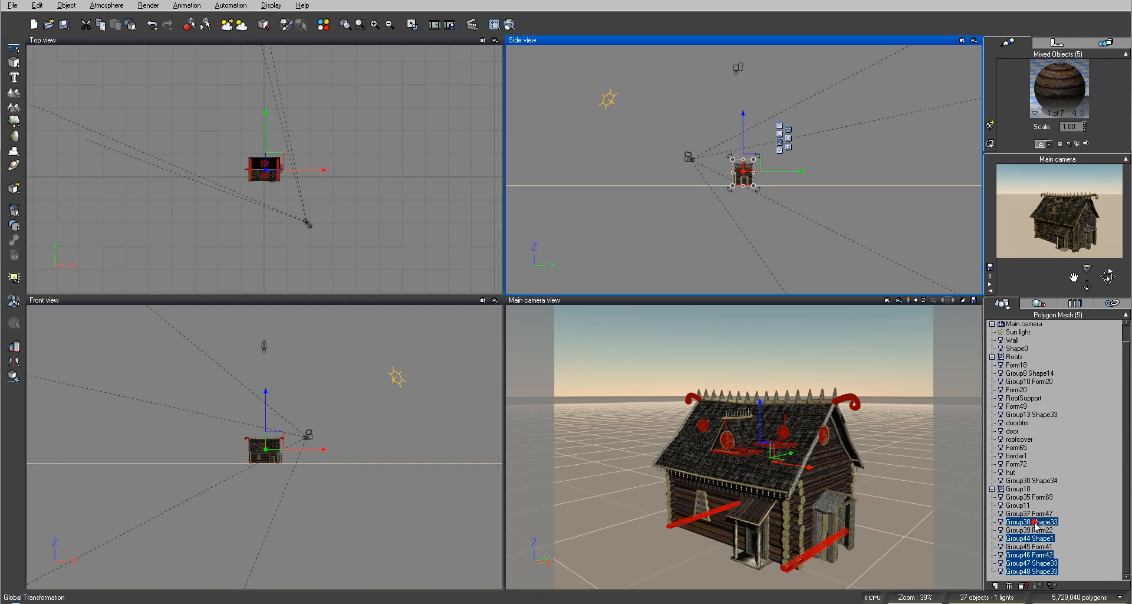
pyautogui.keyDown('ctrl'); pyautogui.click(1027, 513); pyautogui.keyUp('ctrl')
pyautogui.keyDown('ctrl'); pyautogui.click(1016, 505); pyautogui.keyUp('ctrl')
pyautogui.keyDown('ctrl'); pyautogui.click(1018, 501); pyautogui.keyUp('ctrl')
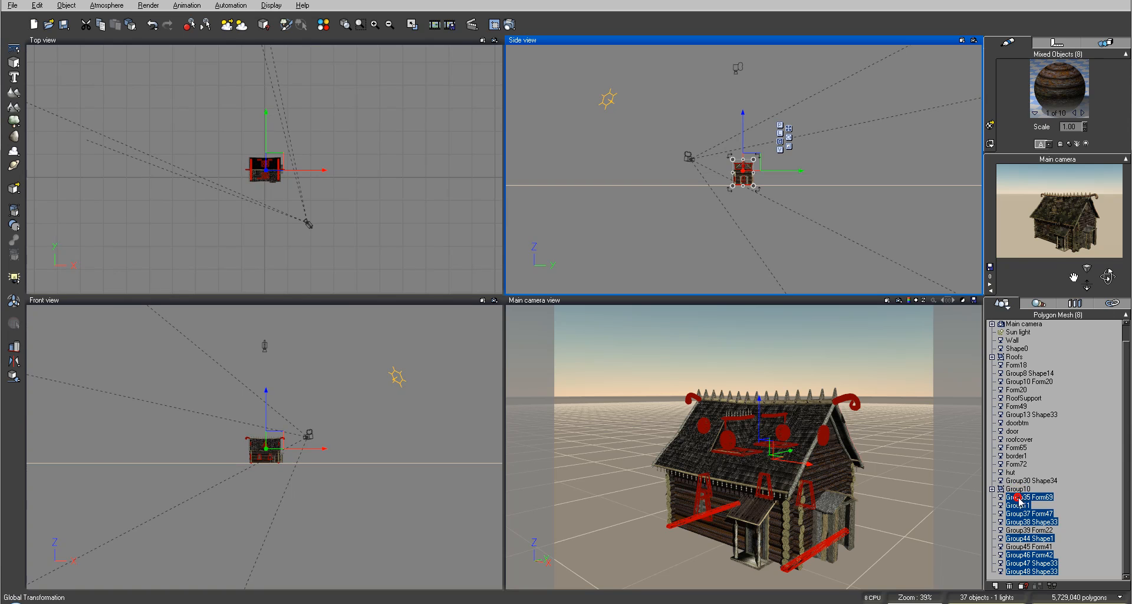
pyautogui.keyDown('ctrl'); pyautogui.click(1019, 489); pyautogui.keyUp('ctrl')
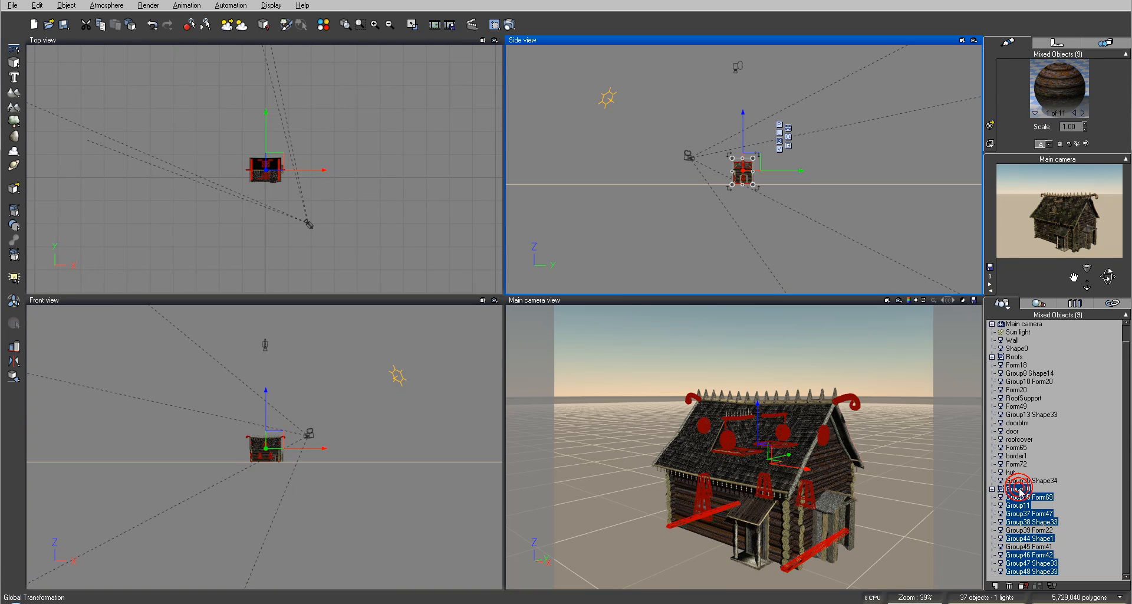
pyautogui.keyDown('ctrl'); pyautogui.click(1007, 490); pyautogui.keyUp('ctrl')
pyautogui.keyDown('ctrl'); pyautogui.click(1025, 480); pyautogui.keyUp('ctrl')
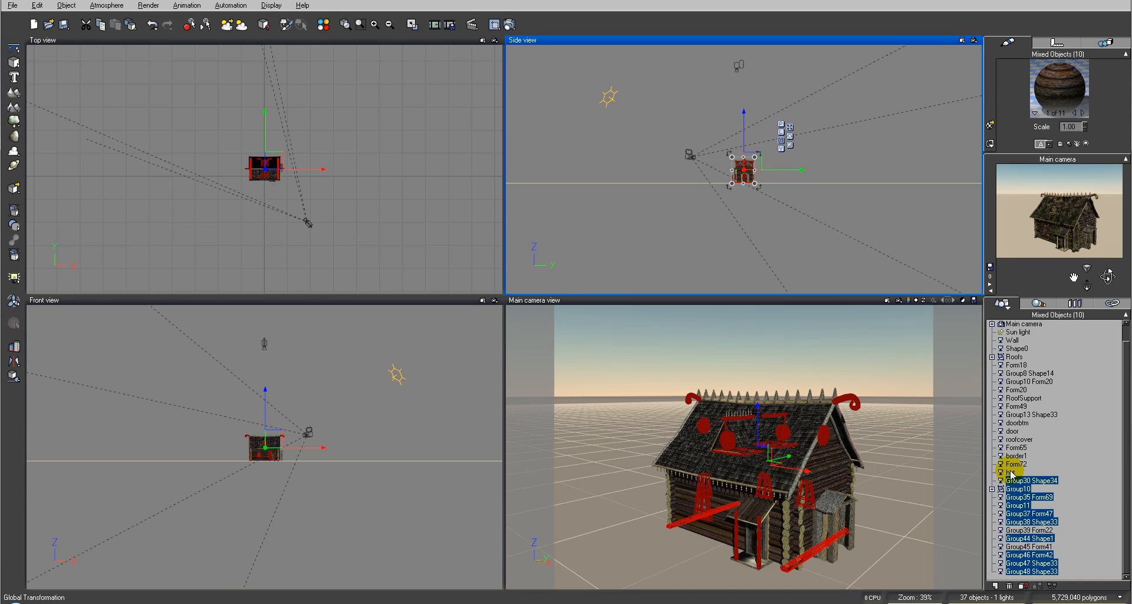
# Extend the selection with Form72, border1, Form65 and doorbtm, leaving out the hut, roofcover and door meshes
pyautogui.keyDown('ctrl'); pyautogui.click(1011, 472); pyautogui.keyUp('ctrl')
pyautogui.keyDown('ctrl'); pyautogui.click(1010, 472); pyautogui.keyUp('ctrl')
pyautogui.keyDown('ctrl'); pyautogui.click(1019, 464); pyautogui.keyUp('ctrl')
pyautogui.keyDown('ctrl'); pyautogui.click(1016, 456); pyautogui.keyUp('ctrl')
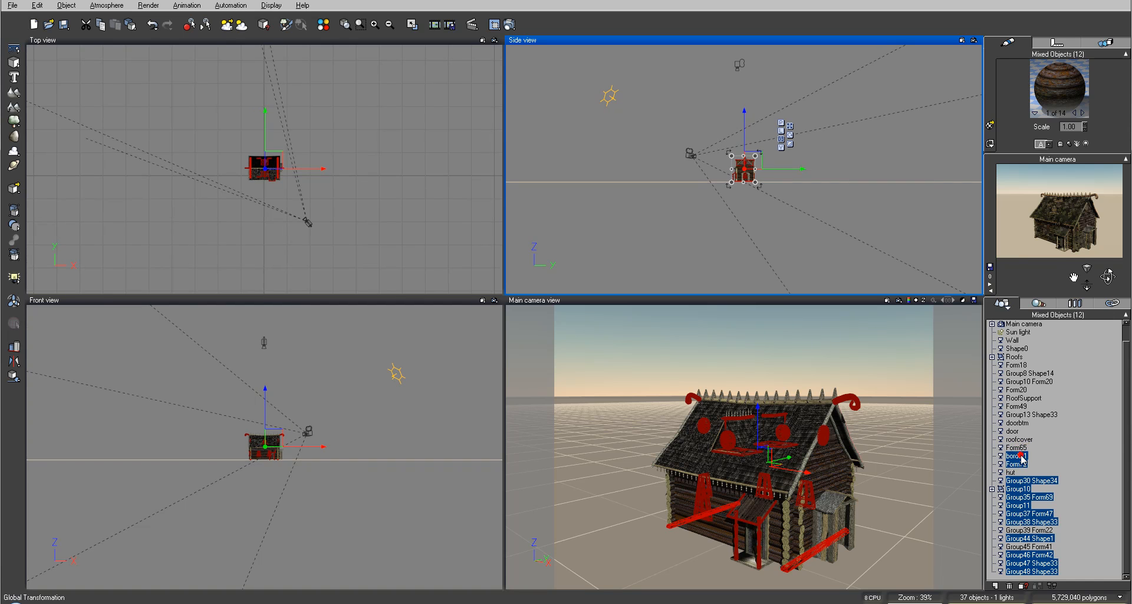
pyautogui.keyDown('ctrl'); pyautogui.click(1018, 448); pyautogui.keyUp('ctrl')
pyautogui.keyDown('ctrl'); pyautogui.click(1018, 439); pyautogui.keyUp('ctrl')
pyautogui.keyDown('ctrl'); pyautogui.click(1018, 440); pyautogui.keyUp('ctrl')
pyautogui.keyDown('ctrl'); pyautogui.doubleClick(1013, 431); pyautogui.keyUp('ctrl')
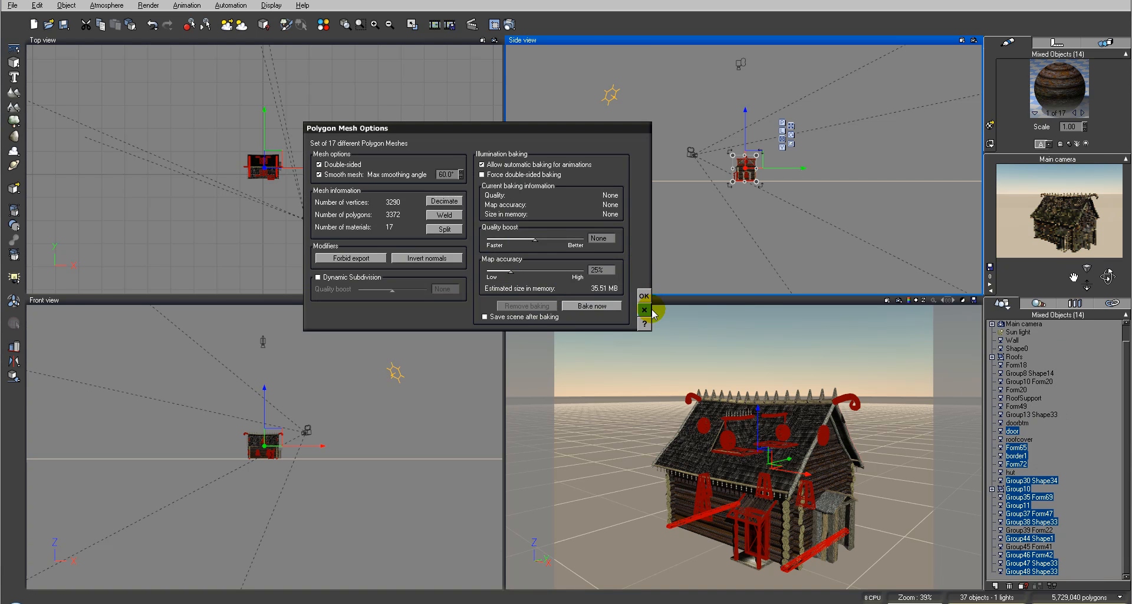
pyautogui.click(644, 309)
pyautogui.keyDown('ctrl'); pyautogui.click(1013, 431); pyautogui.keyUp('ctrl')
pyautogui.keyDown('ctrl'); pyautogui.click(1016, 423); pyautogui.keyUp('ctrl')
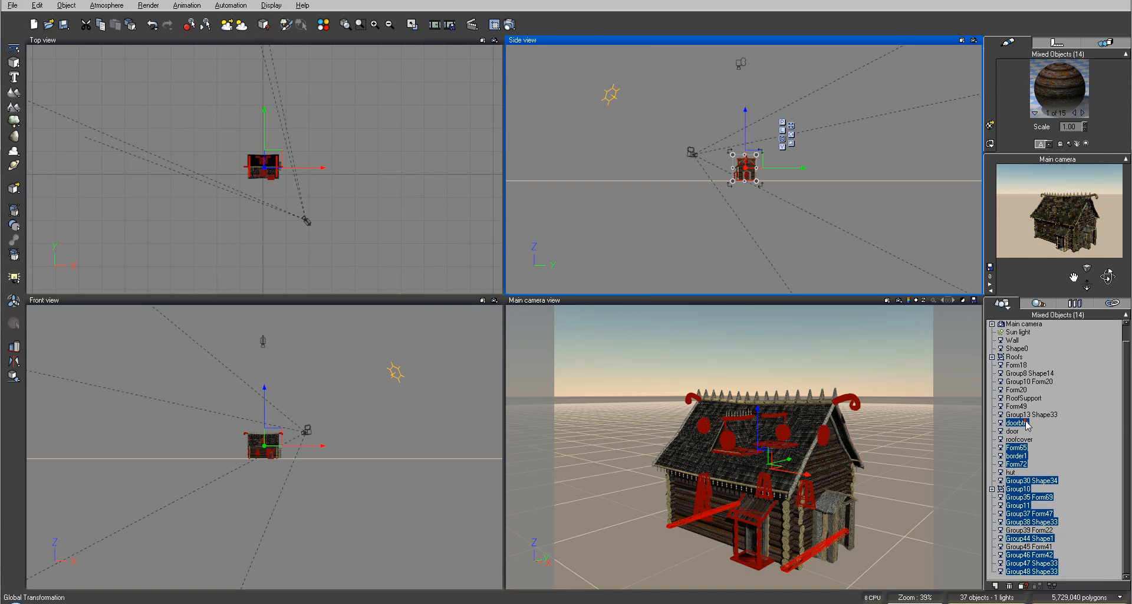
# Add Group13 Shape33, Form49, RoofSupport, Form20, Group10 Form20, Group8 Shape14, Form18 and Shape0 to the selection
pyautogui.keyDown('ctrl'); pyautogui.click(1037, 415); pyautogui.keyUp('ctrl')
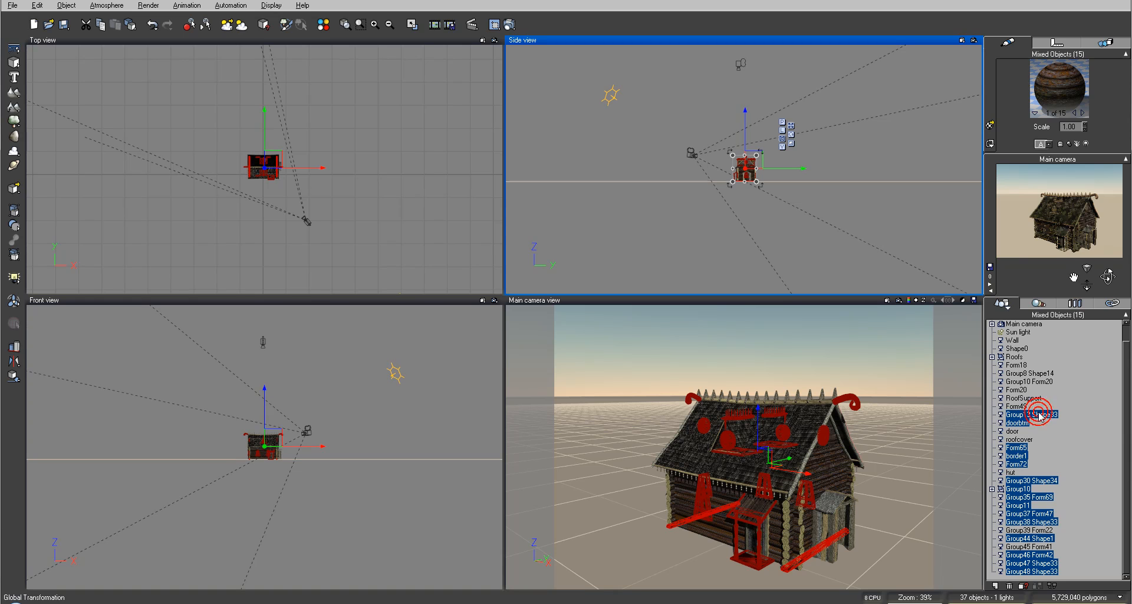
pyautogui.keyDown('ctrl'); pyautogui.click(1015, 406); pyautogui.keyUp('ctrl')
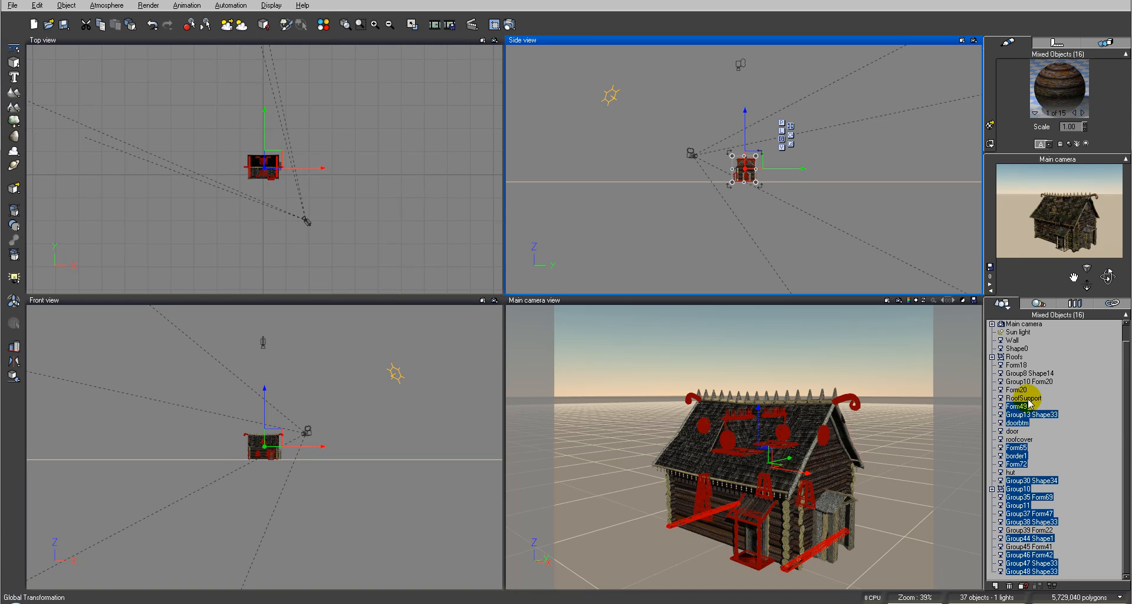
pyautogui.keyDown('ctrl'); pyautogui.click(1026, 398); pyautogui.keyUp('ctrl')
pyautogui.keyDown('ctrl'); pyautogui.click(1021, 391); pyautogui.keyUp('ctrl')
pyautogui.keyDown('ctrl'); pyautogui.click(1026, 382); pyautogui.keyUp('ctrl')
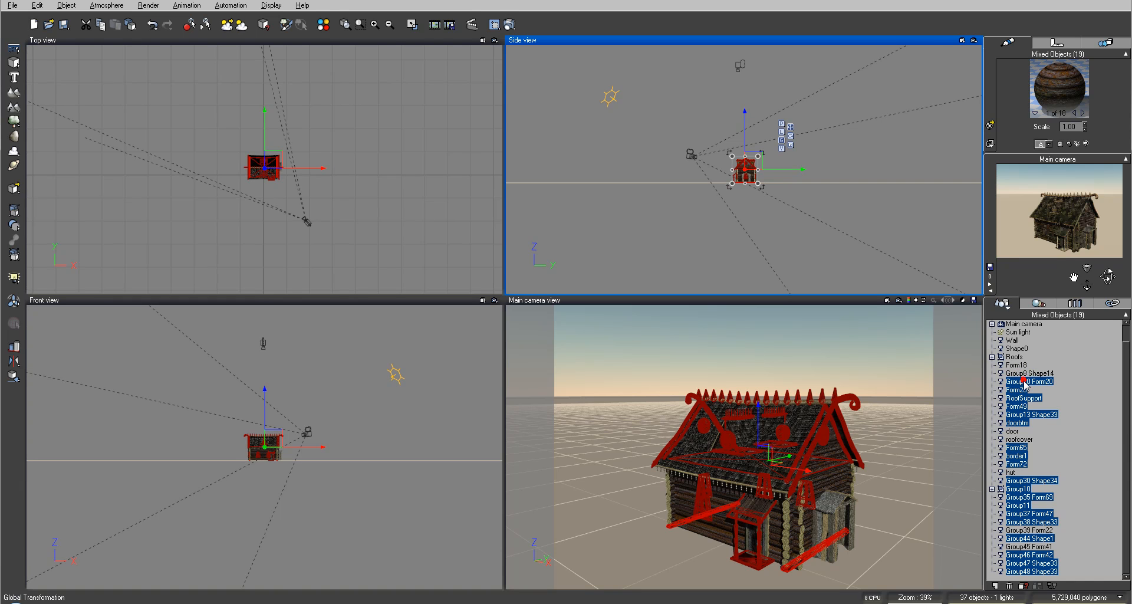
pyautogui.keyDown('ctrl'); pyautogui.click(1028, 373); pyautogui.keyUp('ctrl')
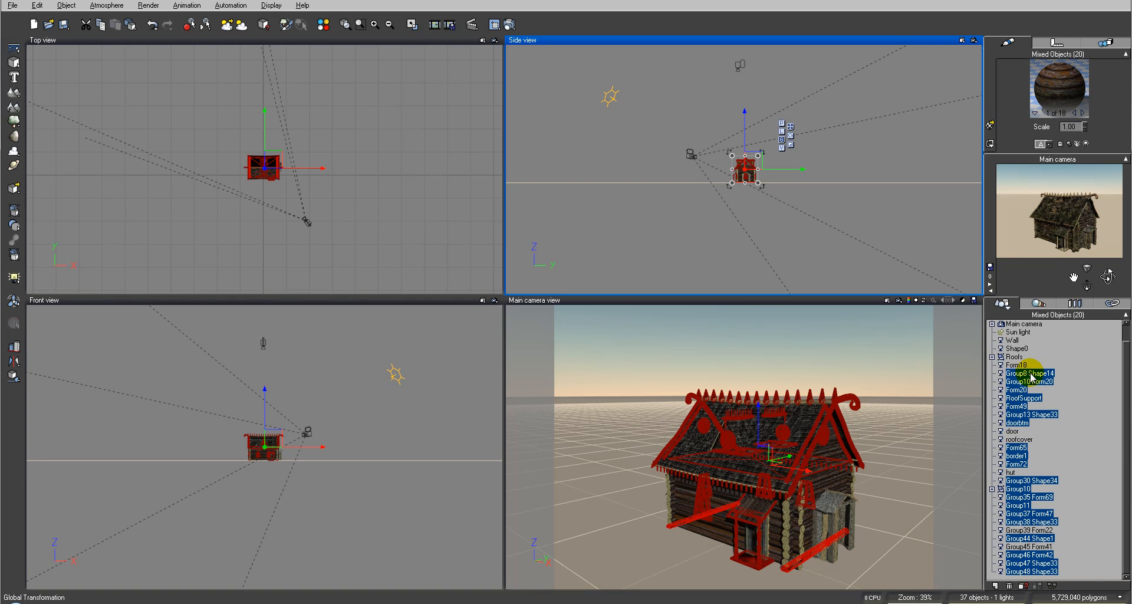
pyautogui.keyDown('ctrl'); pyautogui.click(1015, 364); pyautogui.keyUp('ctrl')
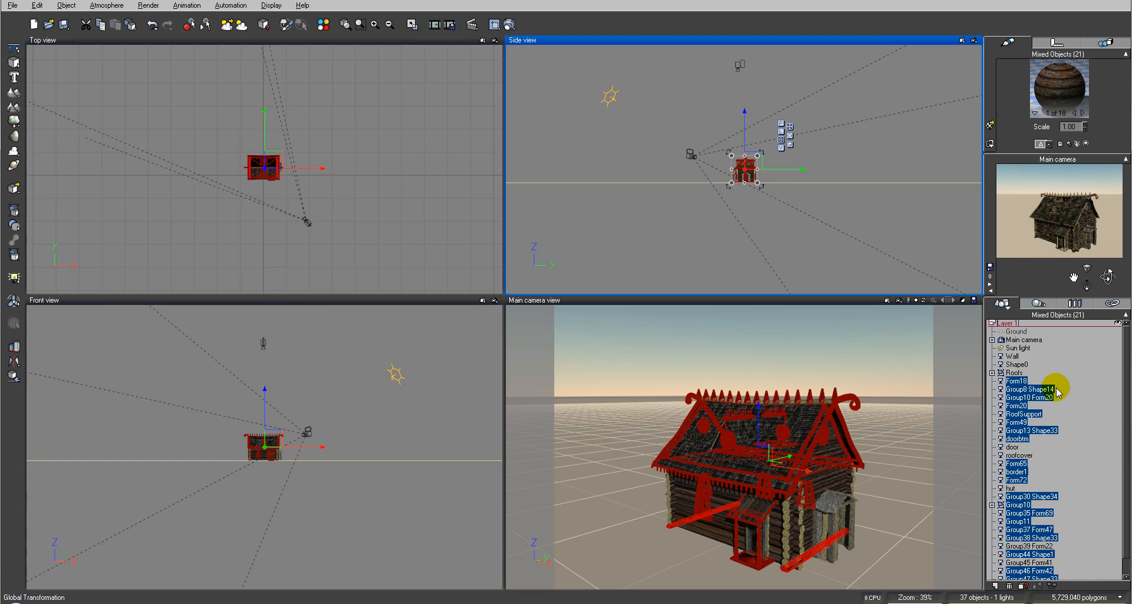
pyautogui.keyDown('ctrl'); pyautogui.click(1016, 364); pyautogui.keyUp('ctrl')
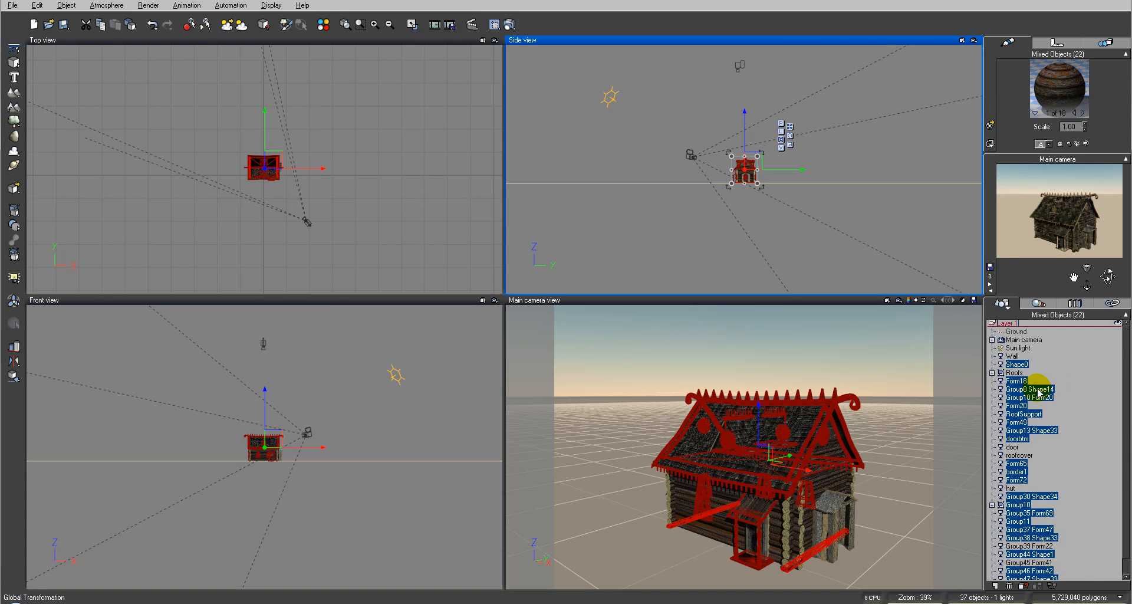
# Group the selected building meshes and bake the group to polygons
pyautogui.hotkey('ctrl', 'g')
pyautogui.rightClick(1026, 364)
pyautogui.click(1061, 273)
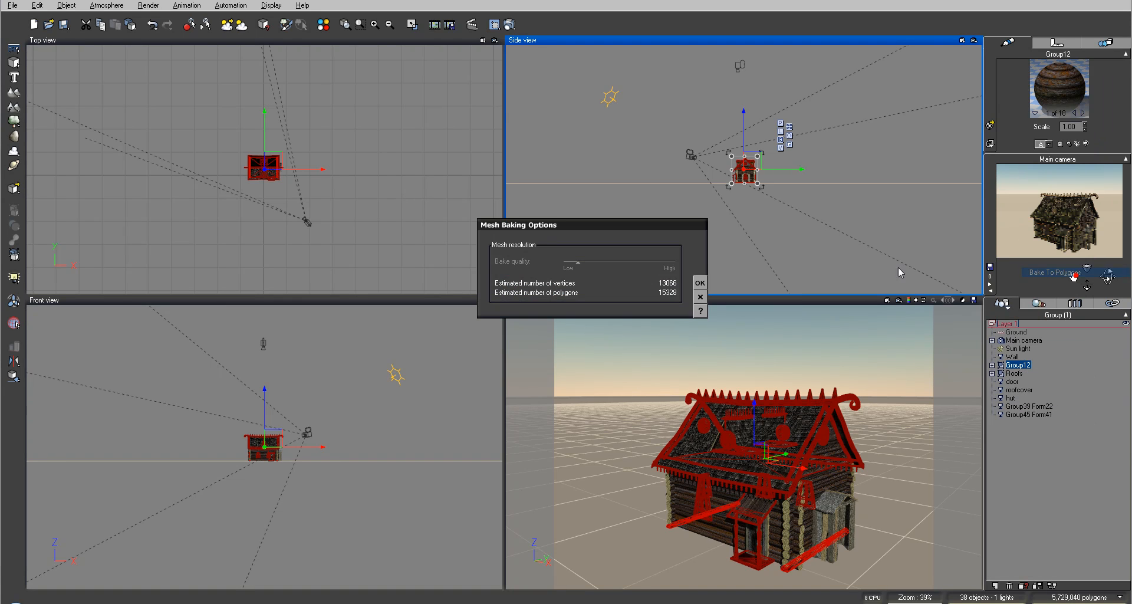
pyautogui.click(700, 283)
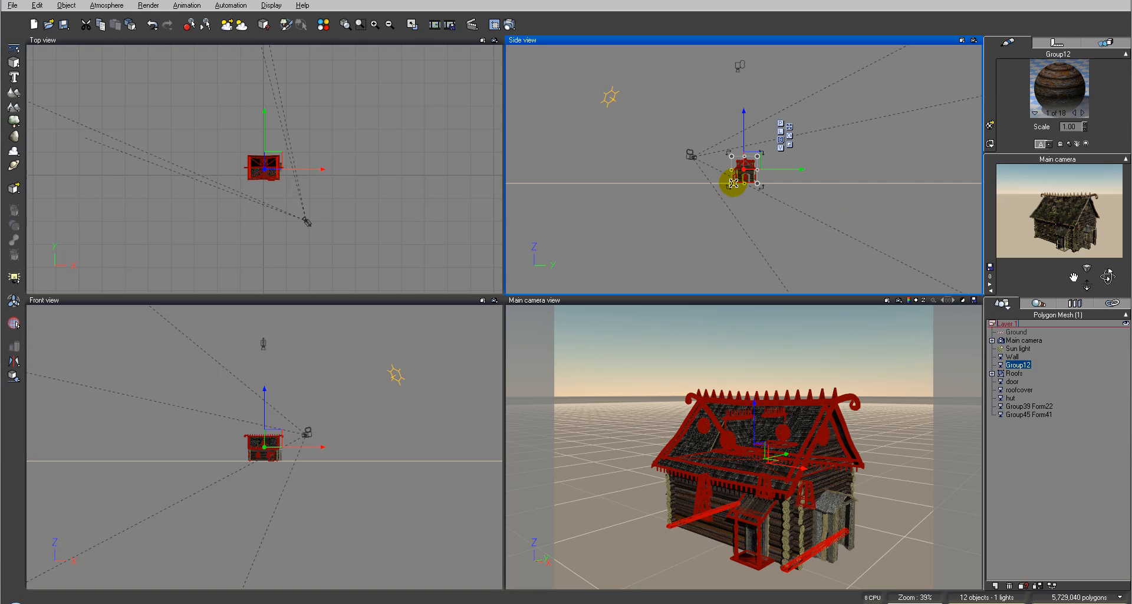
# Move the main camera closer to the hut's front corner, run a test render, and close it
pyautogui.moveTo(675, 134); pyautogui.dragTo(710, 147)
pyautogui.moveTo(1107, 276); pyautogui.dragTo(1101, 281)
pyautogui.moveTo(320, 203); pyautogui.dragTo(307, 189)
pyautogui.moveTo(715, 145); pyautogui.dragTo(716, 154)
pyautogui.click(511, 24)
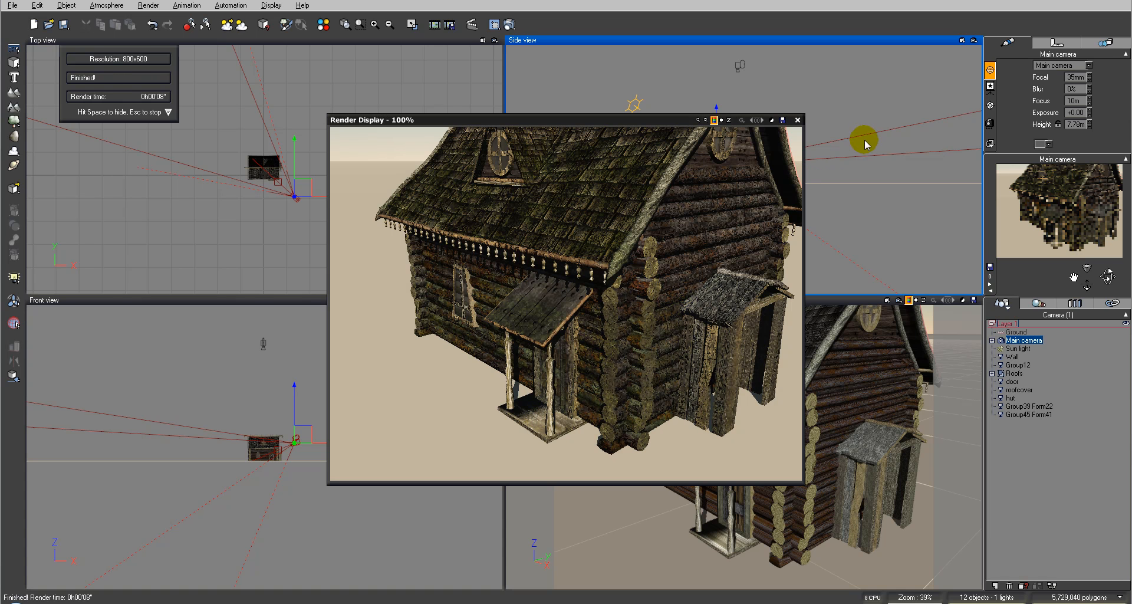
pyautogui.click(797, 119)
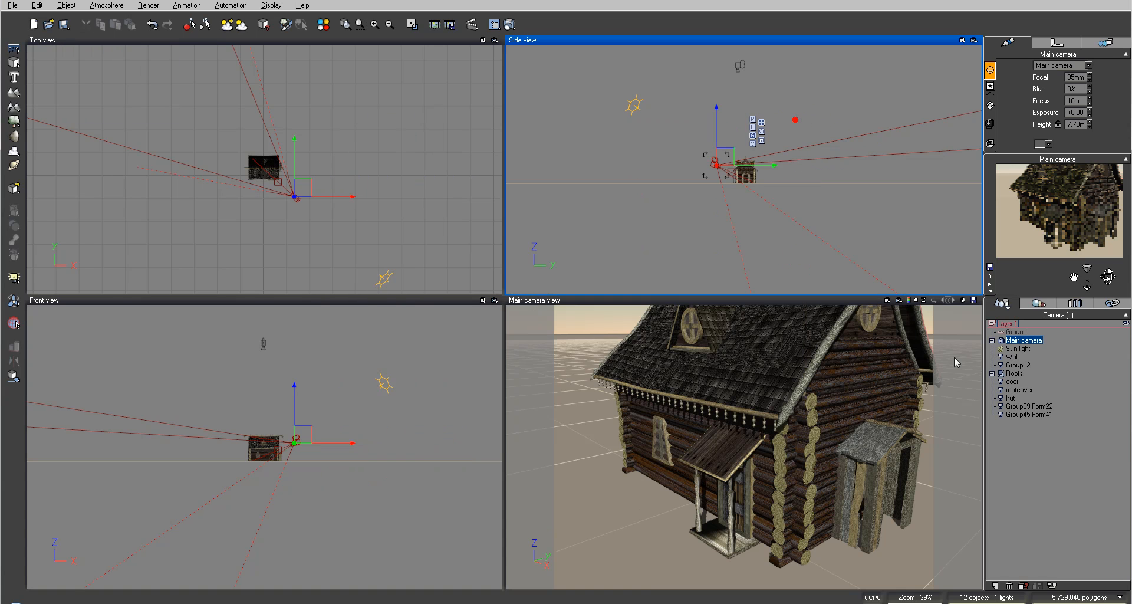
# Rename the baked mesh Group12 as BuildingParts
pyautogui.click(1020, 365)
pyautogui.click(1021, 365)
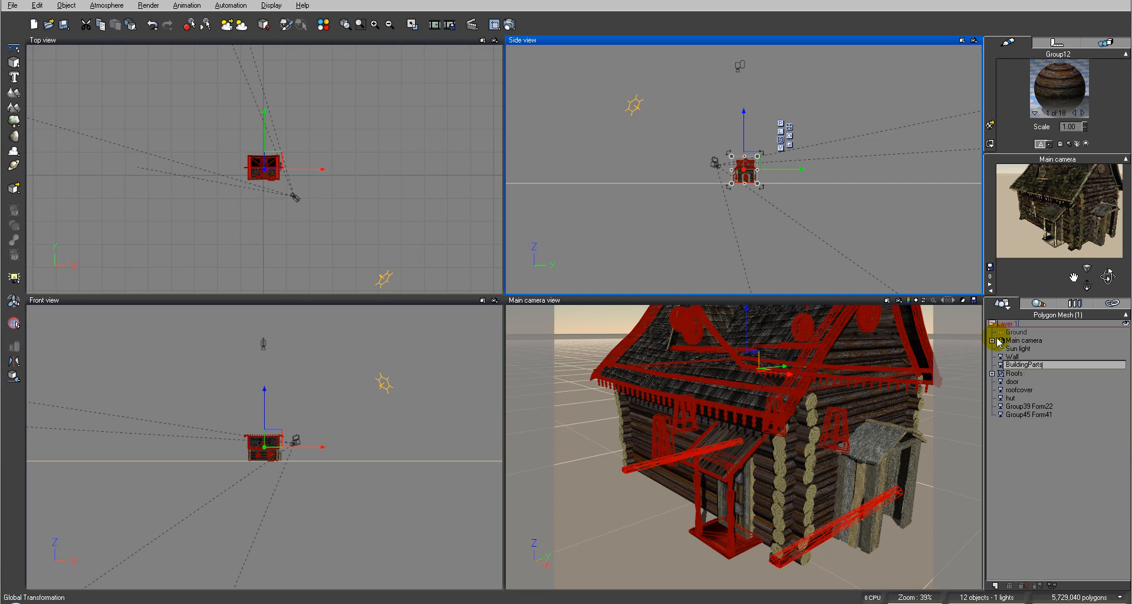
pyautogui.click(1061, 384)
# Check the Roofs group and the door and roofcover meshes, and move roofcover into the Roofs group
pyautogui.click(1015, 373)
pyautogui.click(1017, 381)
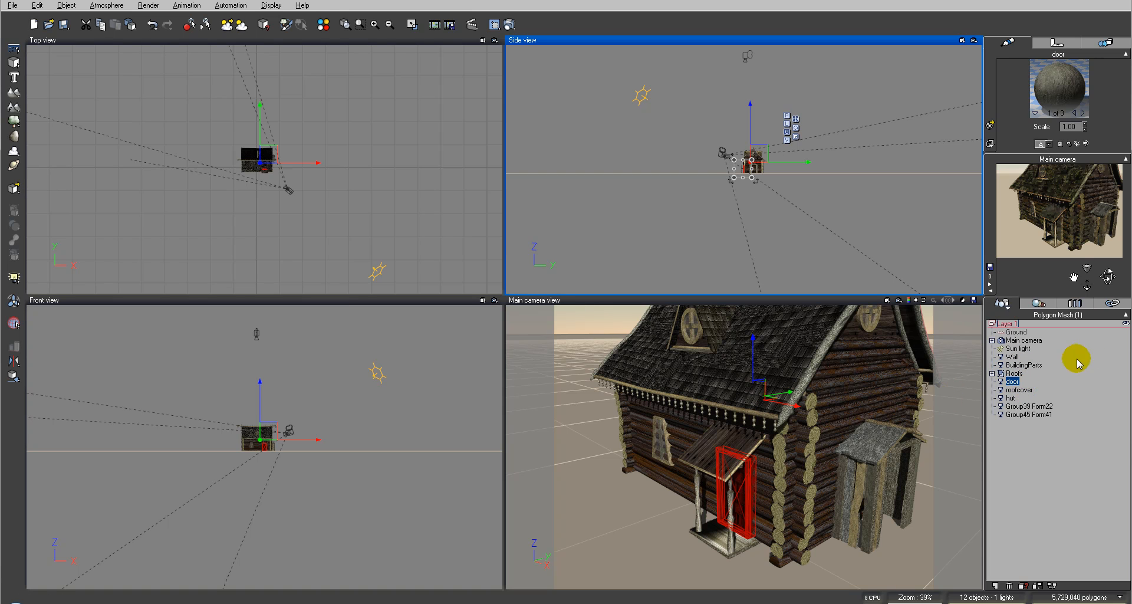
pyautogui.click(1020, 390)
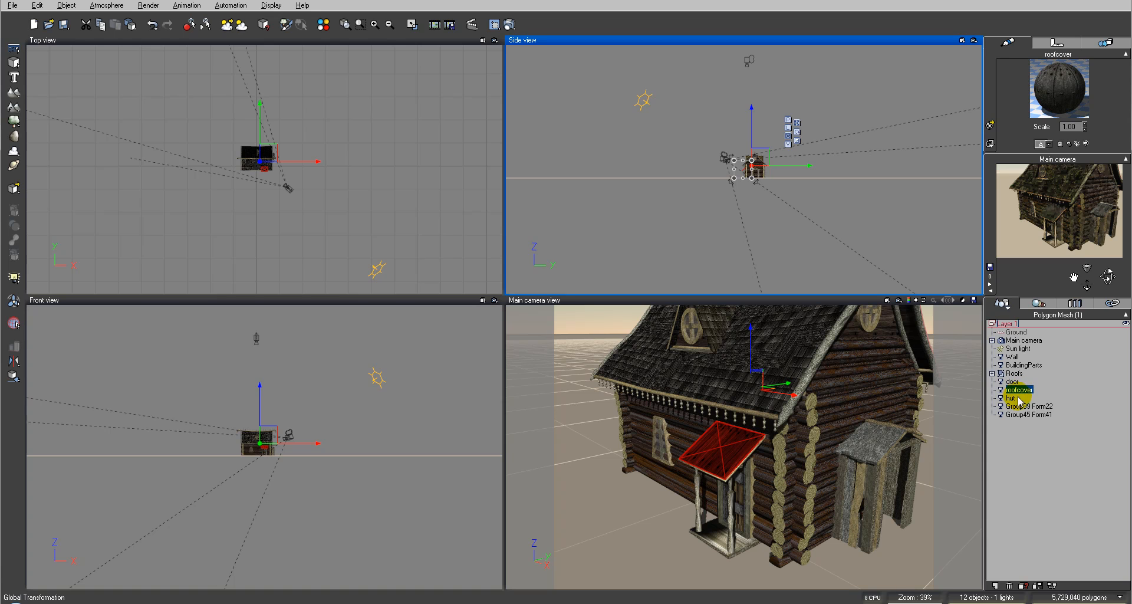
pyautogui.click(992, 373)
pyautogui.moveTo(1027, 414); pyautogui.dragTo(1039, 395)
pyautogui.click(992, 373)
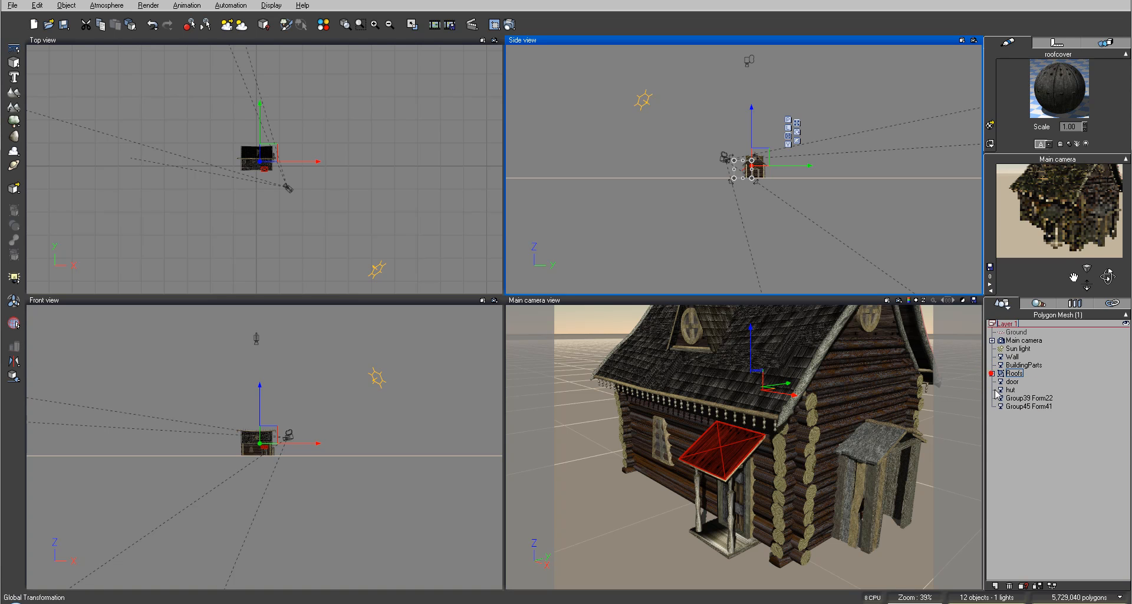
# Group the gable wall meshes Group39 Form22 and Group45 Form41, and bake the group to polygons
pyautogui.click(1012, 389)
pyautogui.click(1027, 397)
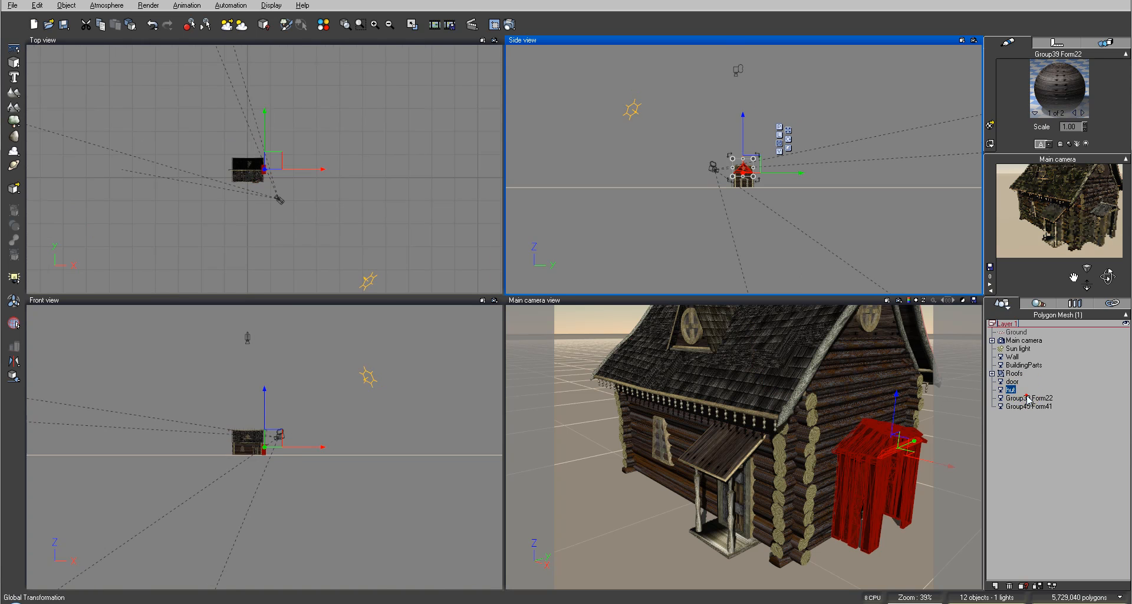
pyautogui.click(1029, 406)
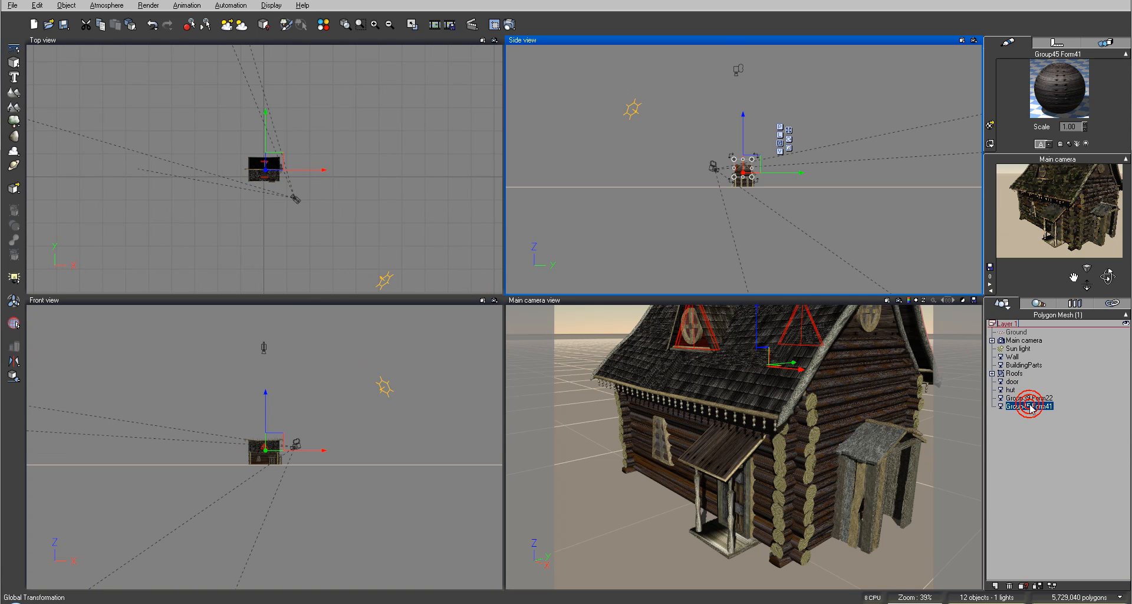
pyautogui.keyDown('ctrl'); pyautogui.click(1028, 398); pyautogui.keyUp('ctrl')
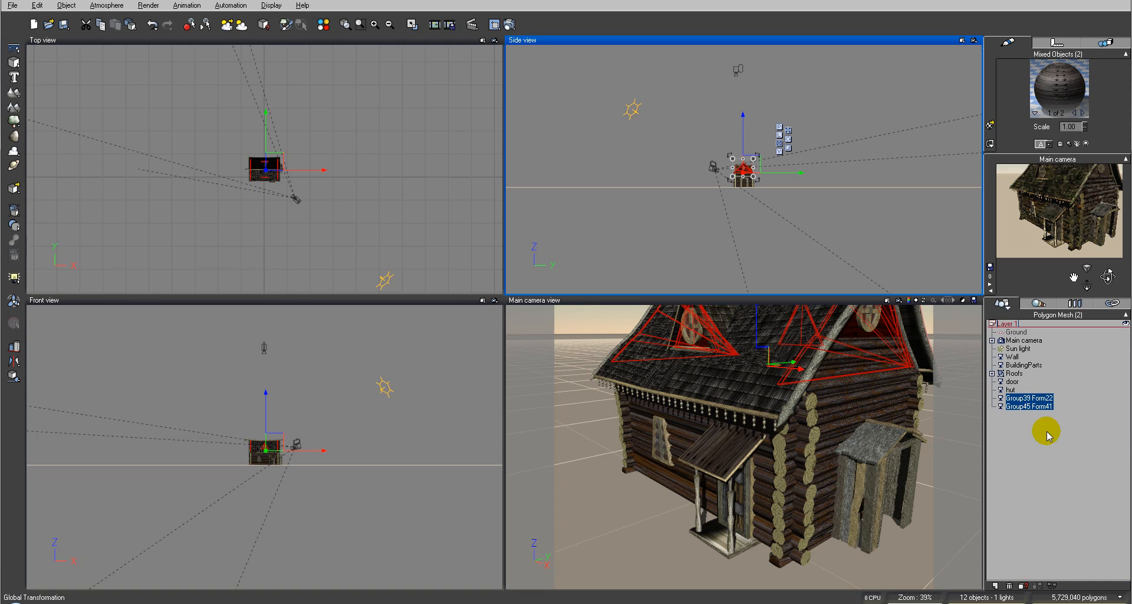
pyautogui.hotkey('ctrl', 'g')
pyautogui.rightClick(1019, 396)
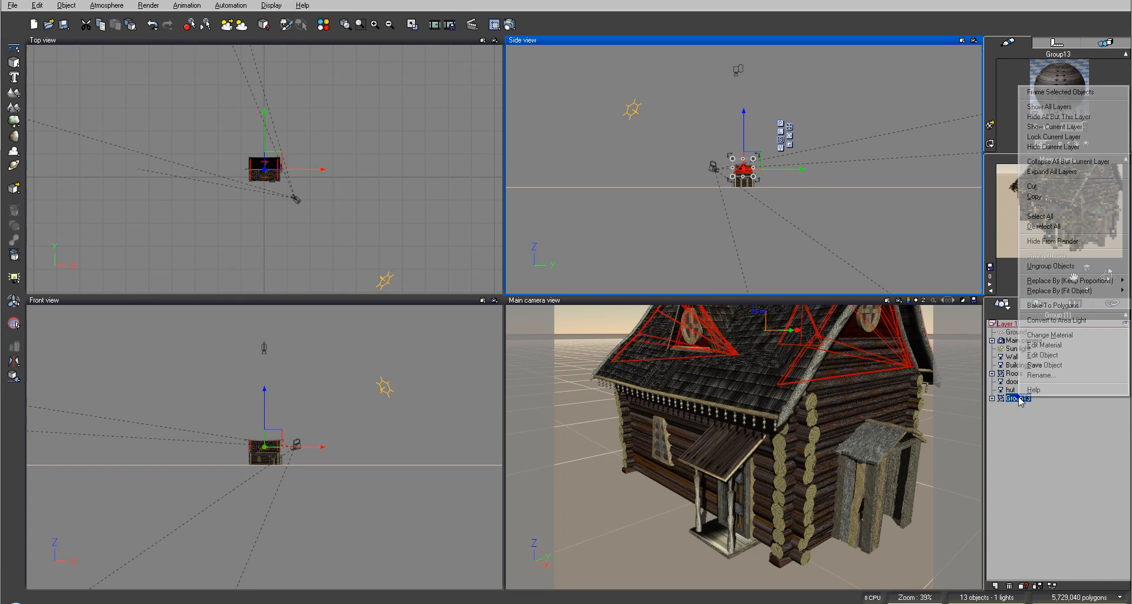
pyautogui.click(1052, 305)
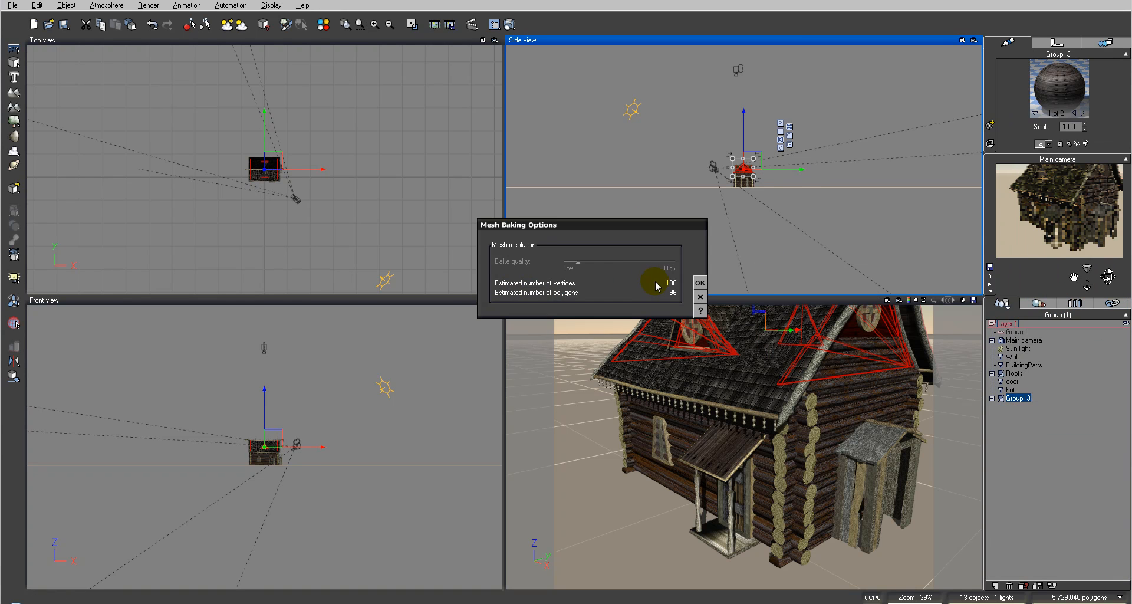
pyautogui.click(701, 282)
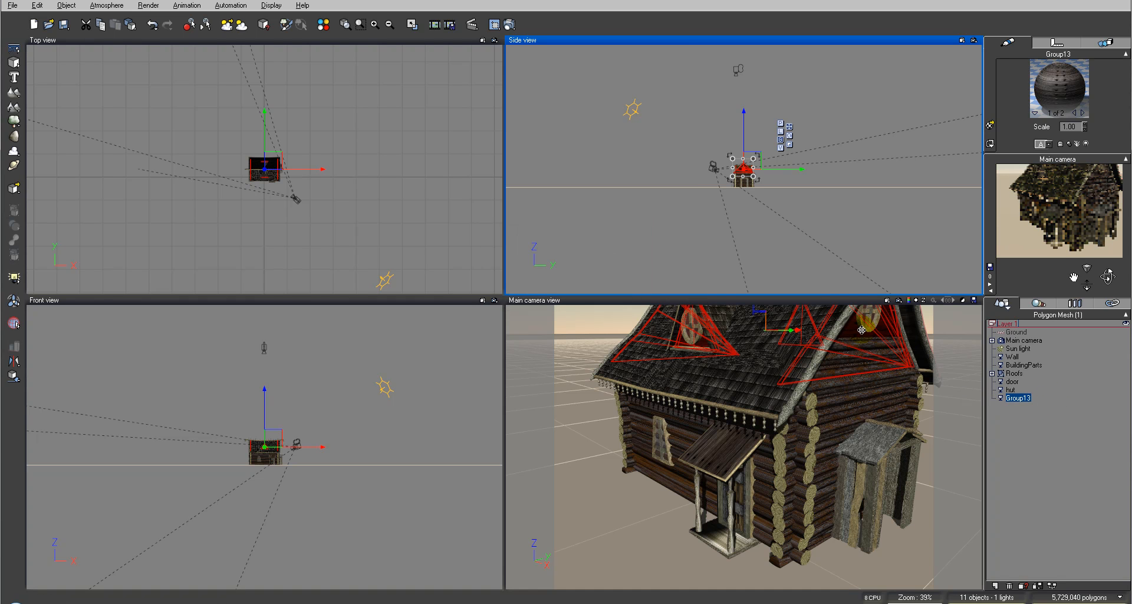
# Rename the baked gable wall mesh as TopWalls and select it
pyautogui.doubleClick(1022, 396)
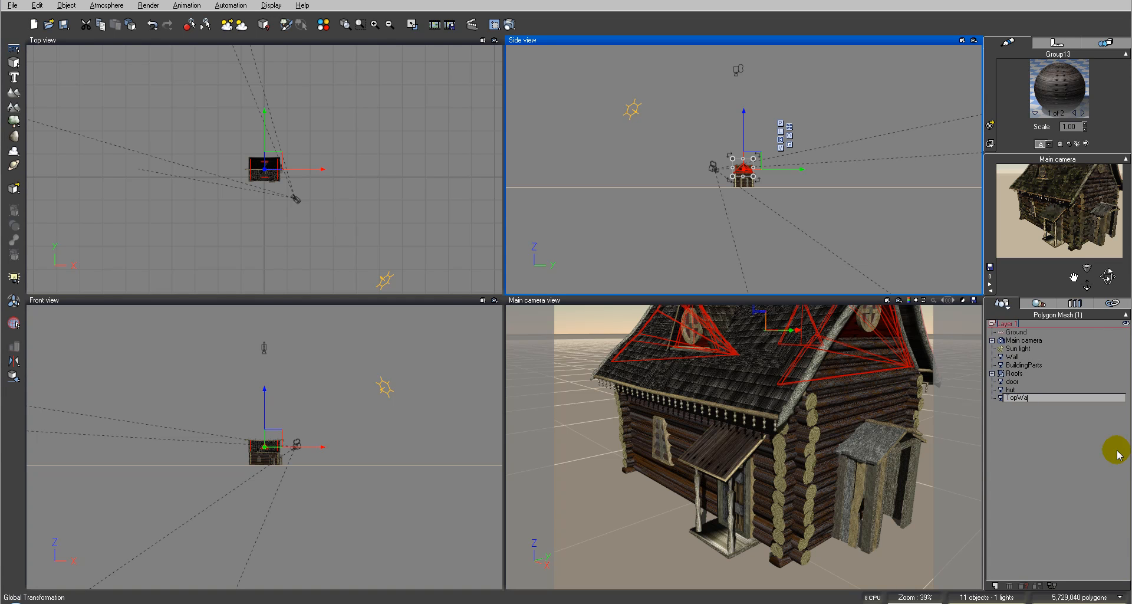
pyautogui.press('Return')
pyautogui.click(1116, 454)
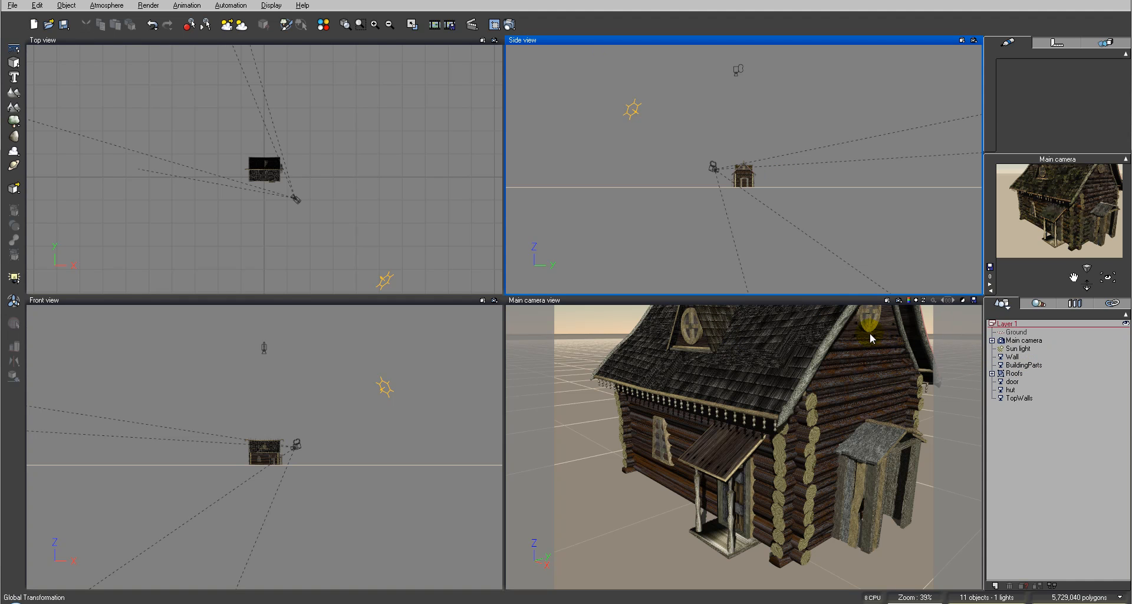
pyautogui.click(1019, 397)
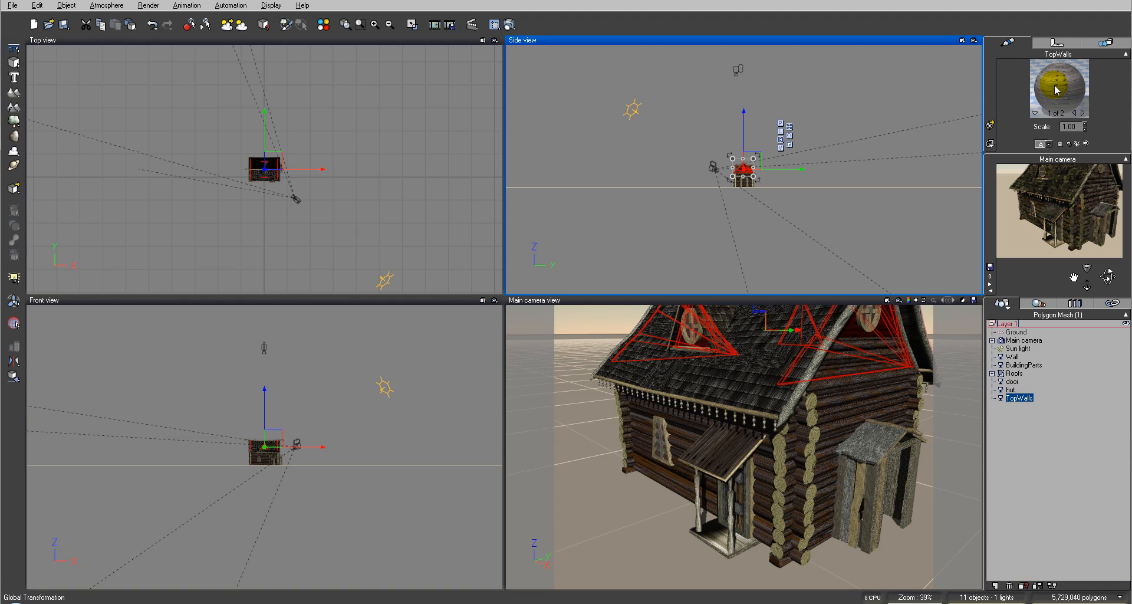
# Check the two materials used by the TopWalls mesh
pyautogui.click(1082, 112)
pyautogui.click(1082, 112)
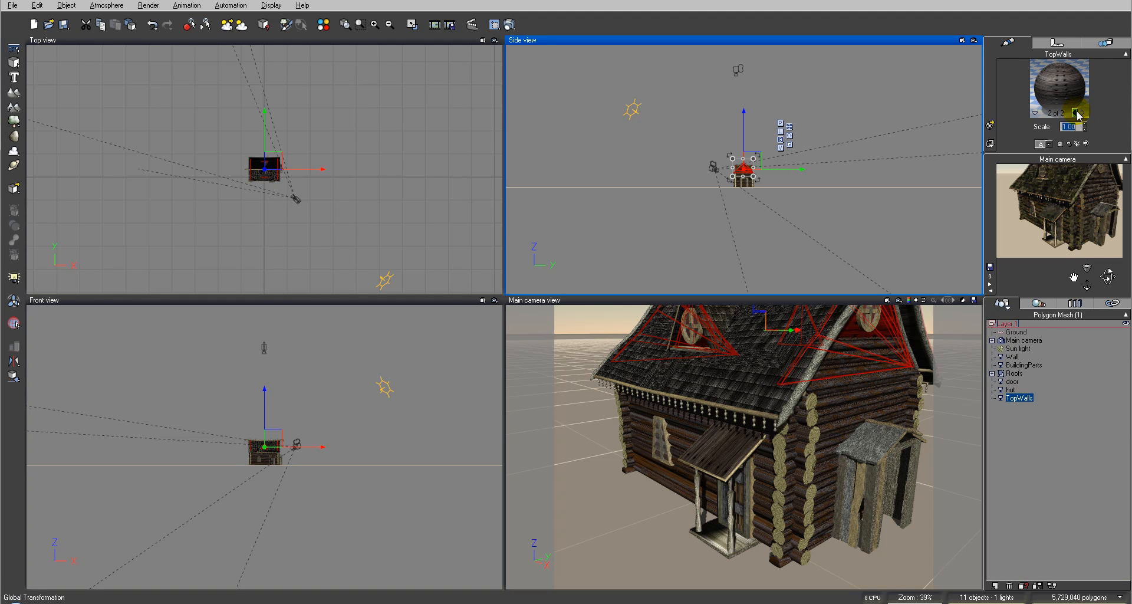
pyautogui.click(1076, 113)
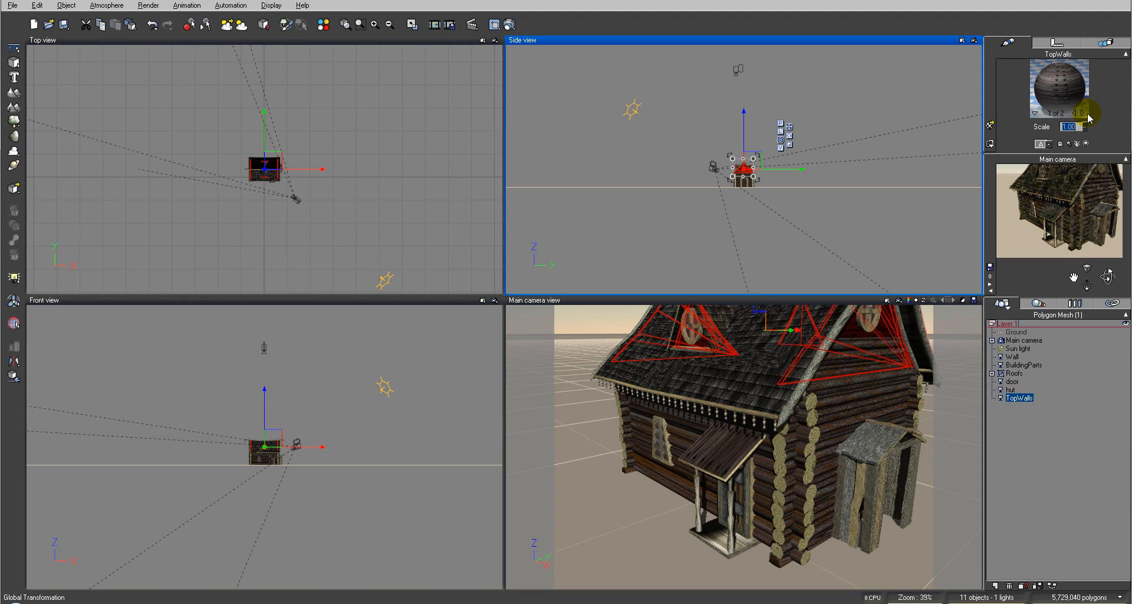
# Group the Wall and TopWalls meshes and name the group Walls
pyautogui.click(1012, 357)
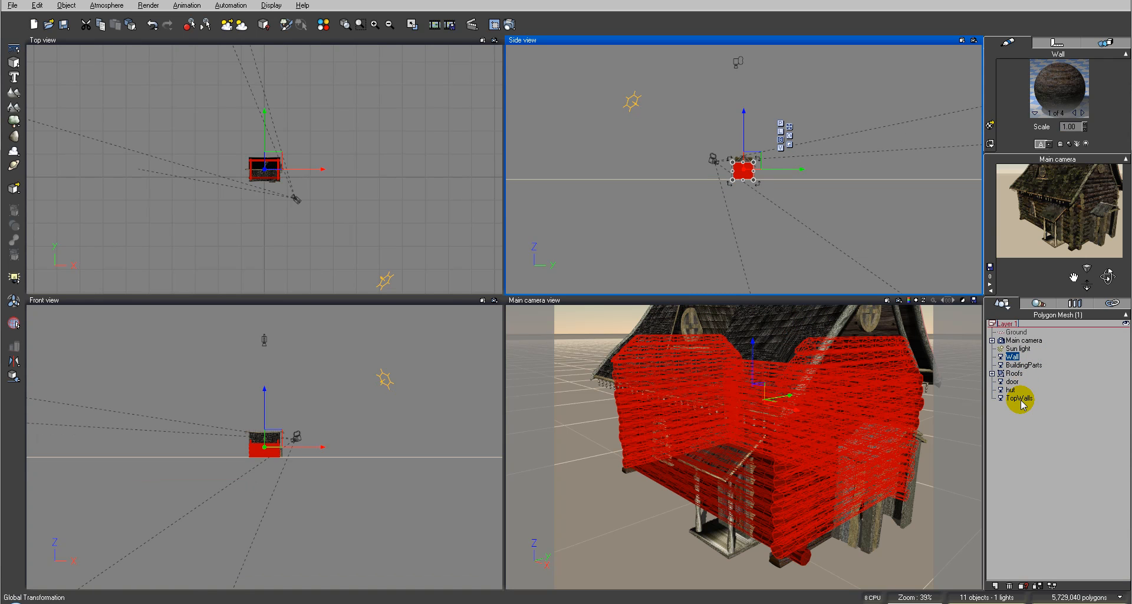
pyautogui.keyDown('shift'); pyautogui.click(1020, 398); pyautogui.keyUp('shift')
pyautogui.click(1025, 398)
pyautogui.keyDown('ctrl'); pyautogui.click(1013, 358); pyautogui.keyUp('ctrl')
pyautogui.hotkey('ctrl', 'g')
pyautogui.click(1027, 357)
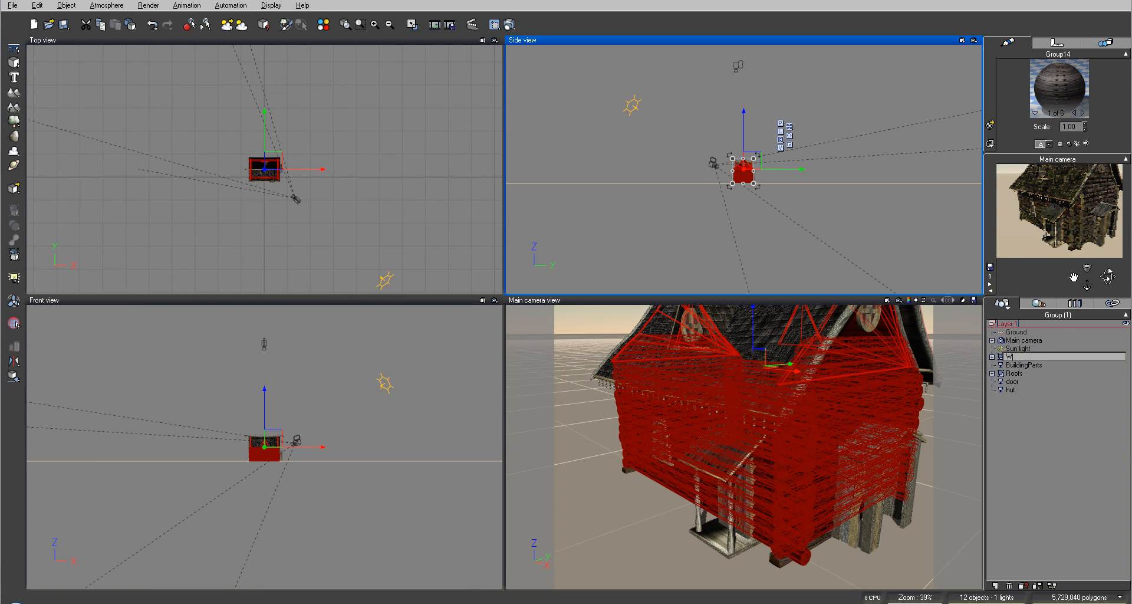
pyautogui.click(1063, 422)
# Group Walls, BuildingParts, Roofs, door and hut under the name WHouse, and save the scene
pyautogui.click(1013, 356)
pyautogui.keyDown('shift'); pyautogui.click(1020, 390); pyautogui.keyUp('shift')
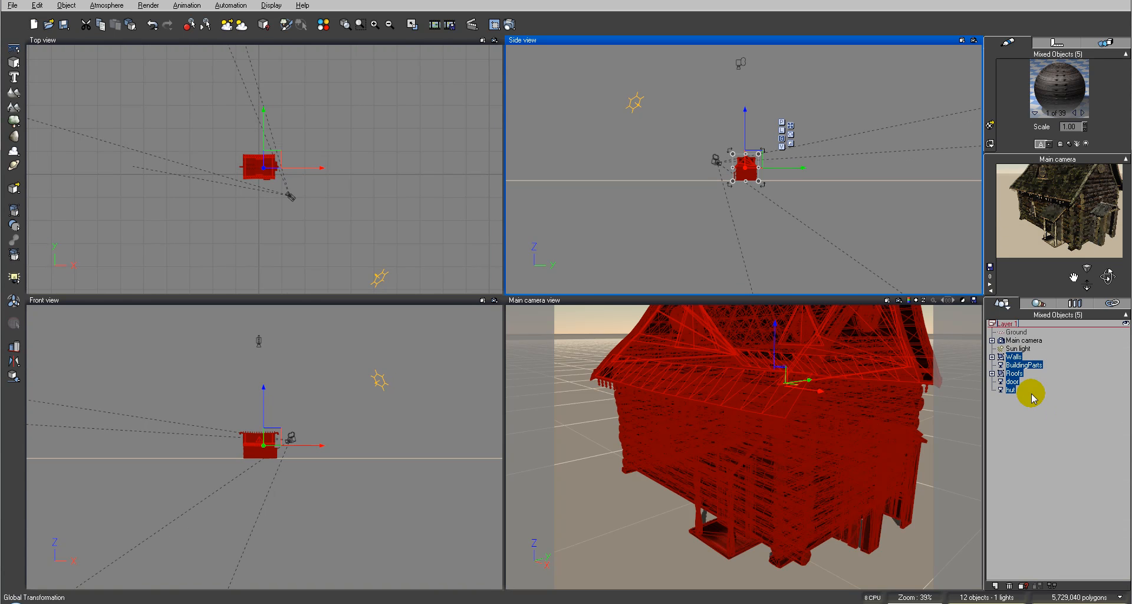
pyautogui.hotkey('ctrl', 'g')
pyautogui.click(1027, 357)
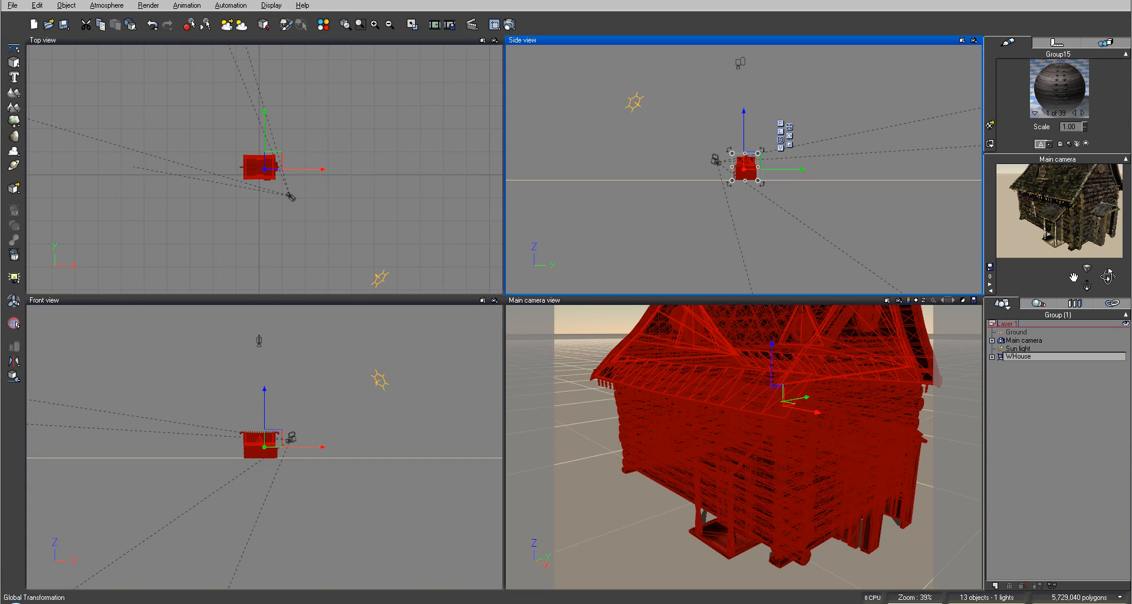
pyautogui.click(1067, 373)
pyautogui.hotkey('ctrl', 's')
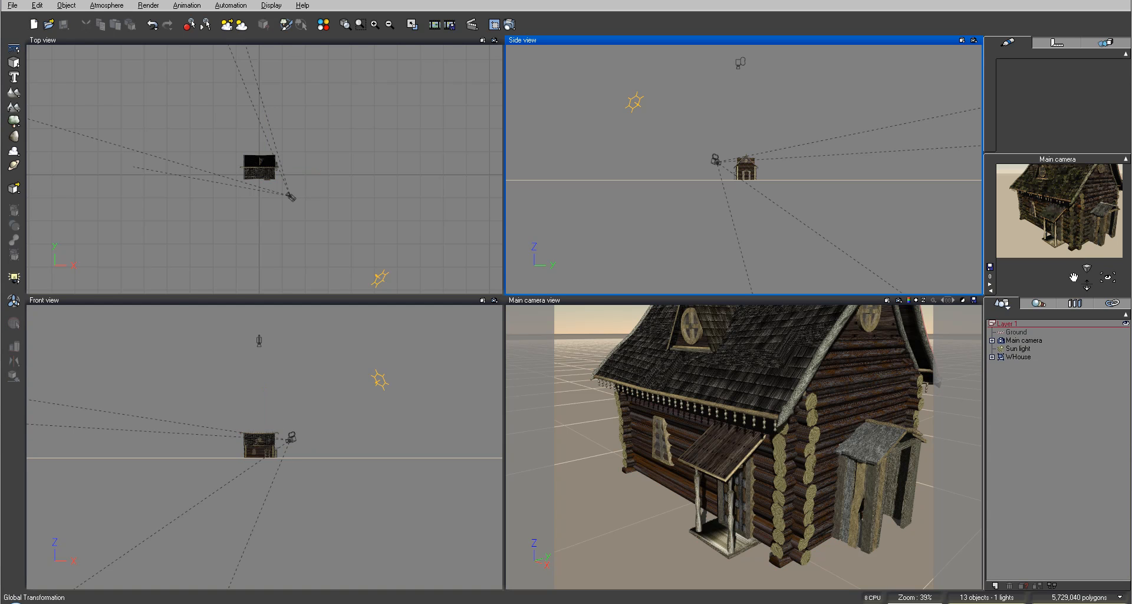
# Move and turn the main camera to frame the whole hut from its gable end, and make a test render
pyautogui.click(1024, 340)
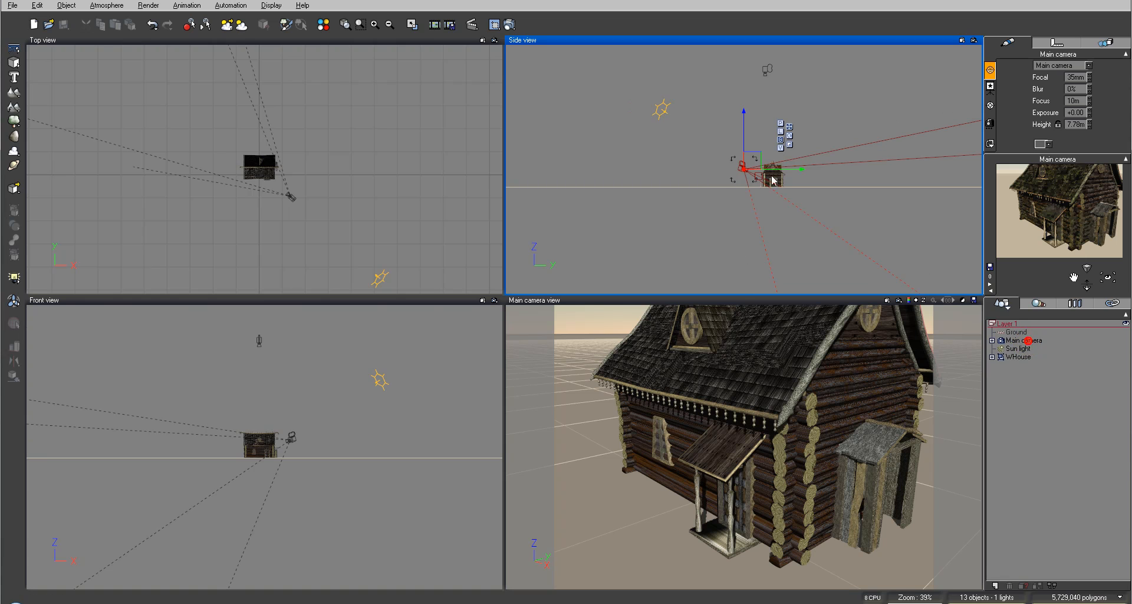
pyautogui.moveTo(727, 161)
pyautogui.mouseDown()
pyautogui.moveTo(704, 149)
pyautogui.moveTo(711, 157)
pyautogui.mouseUp()
pyautogui.moveTo(281, 204); pyautogui.dragTo(302, 190)
pyautogui.moveTo(1106, 275); pyautogui.dragTo(1095, 278)
pyautogui.moveTo(723, 154)
pyautogui.mouseDown()
pyautogui.moveTo(745, 170)
pyautogui.moveTo(736, 163)
pyautogui.mouseUp()
pyautogui.moveTo(1106, 274); pyautogui.dragTo(551, 433)
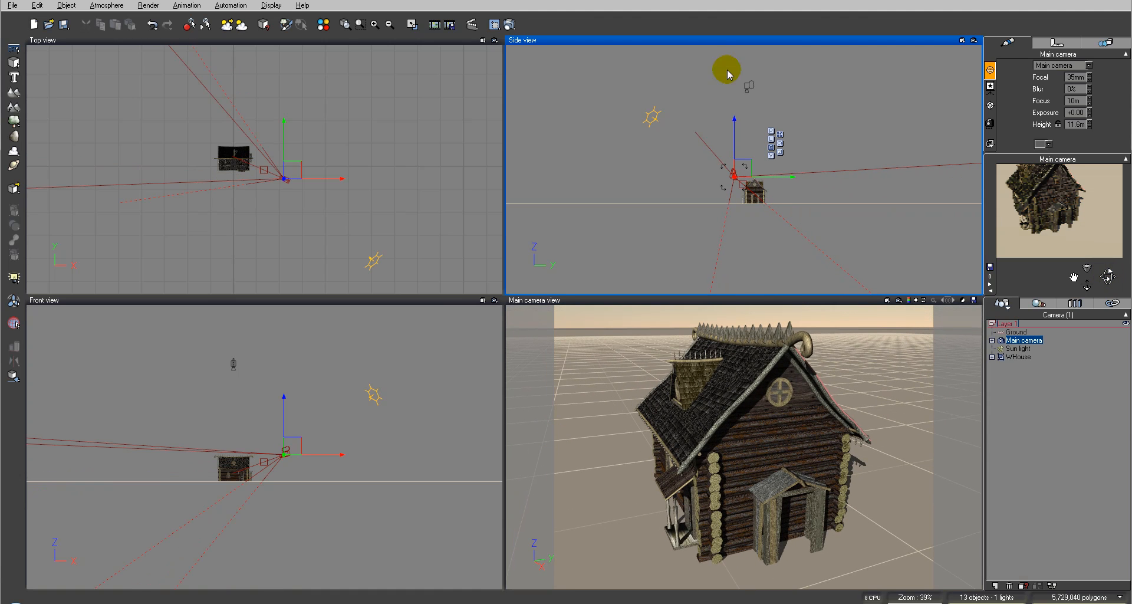
pyautogui.click(508, 24)
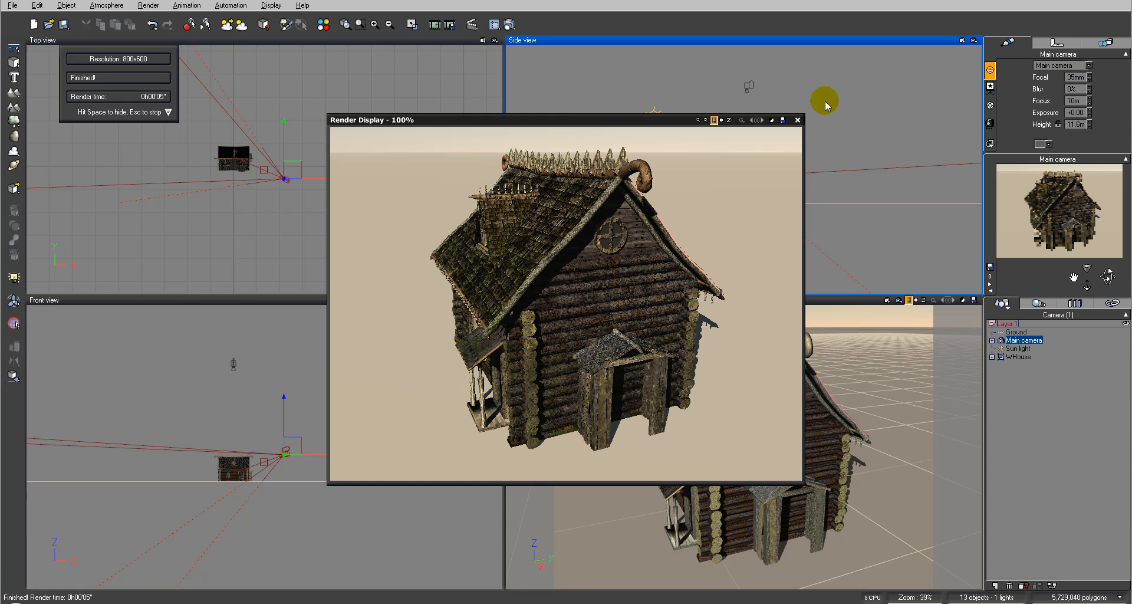
pyautogui.click(798, 120)
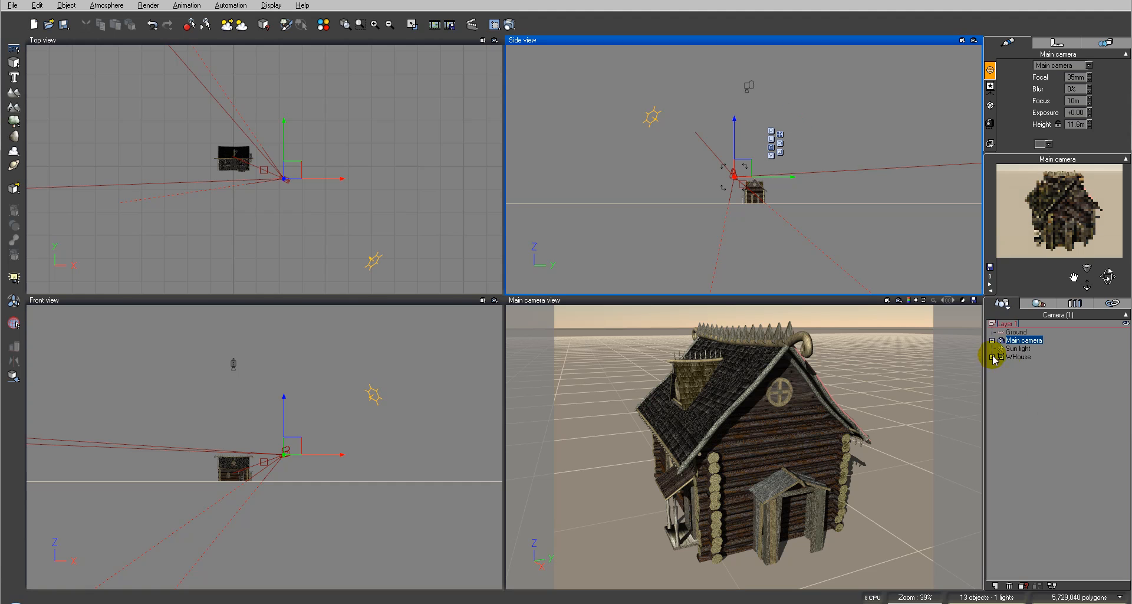
# Select the SideRoof mesh inside WHouse's Roofs group and open its roof material for advanced editing
pyautogui.click(992, 357)
pyautogui.click(1000, 382)
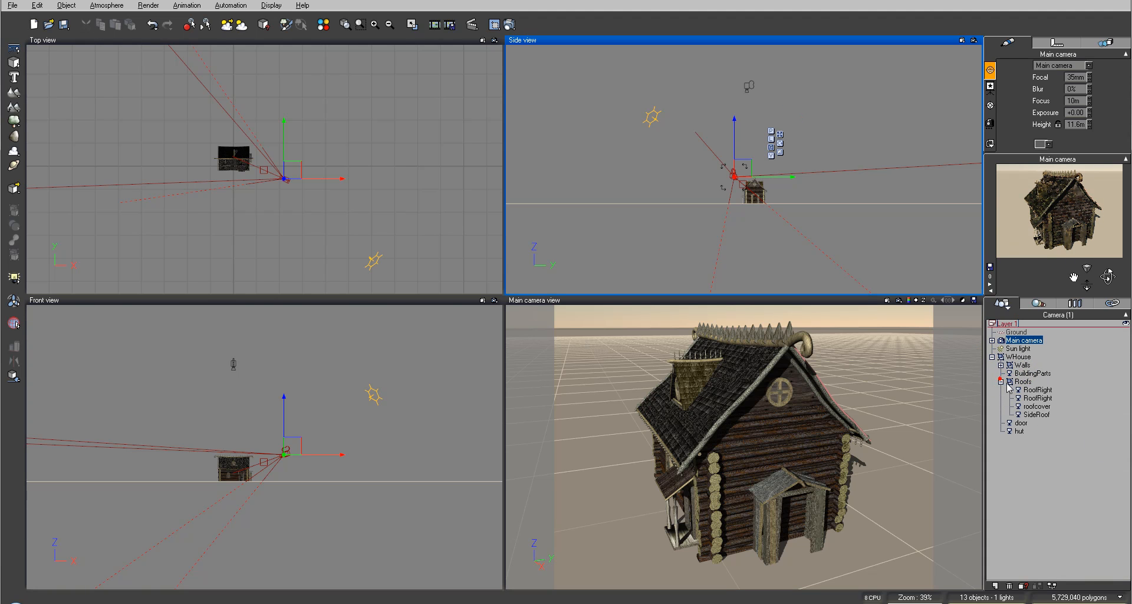
pyautogui.click(1038, 414)
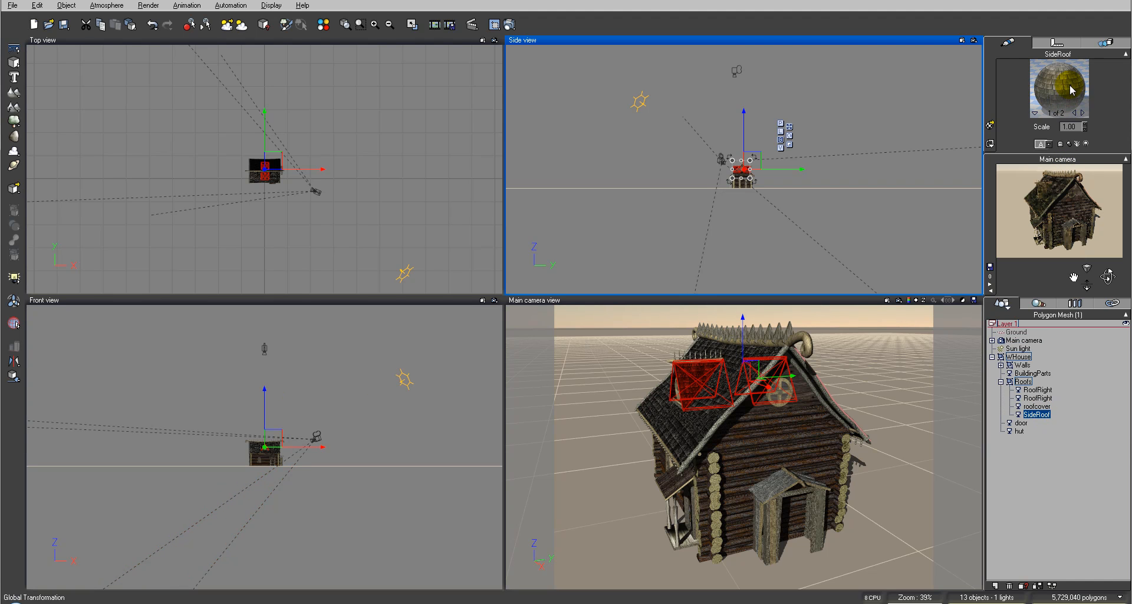
pyautogui.click(1082, 113)
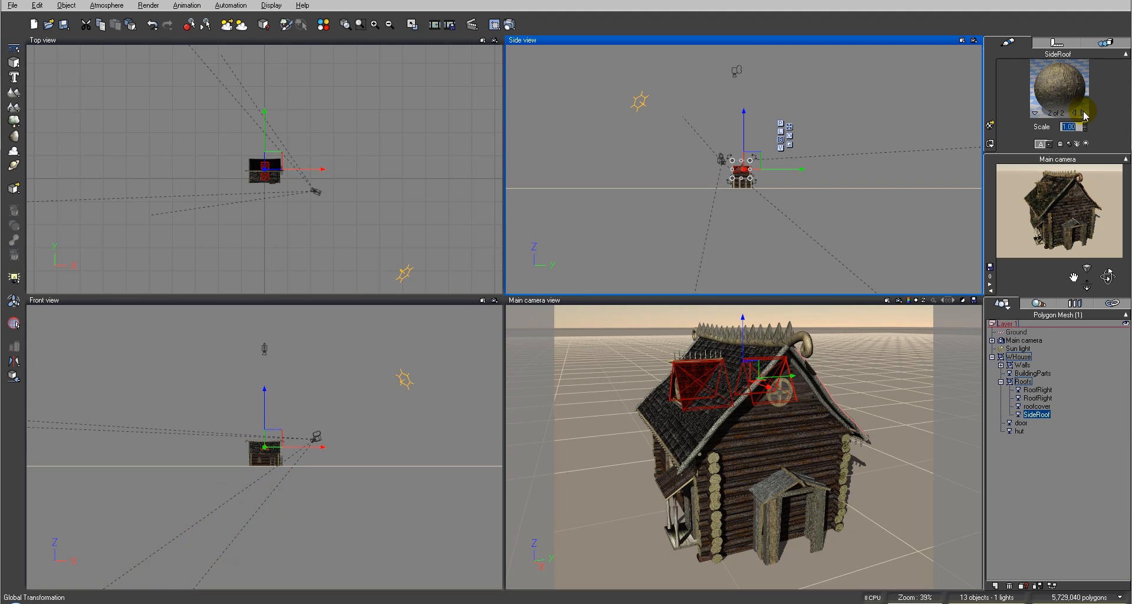
pyautogui.click(1083, 112)
pyautogui.doubleClick(1064, 81)
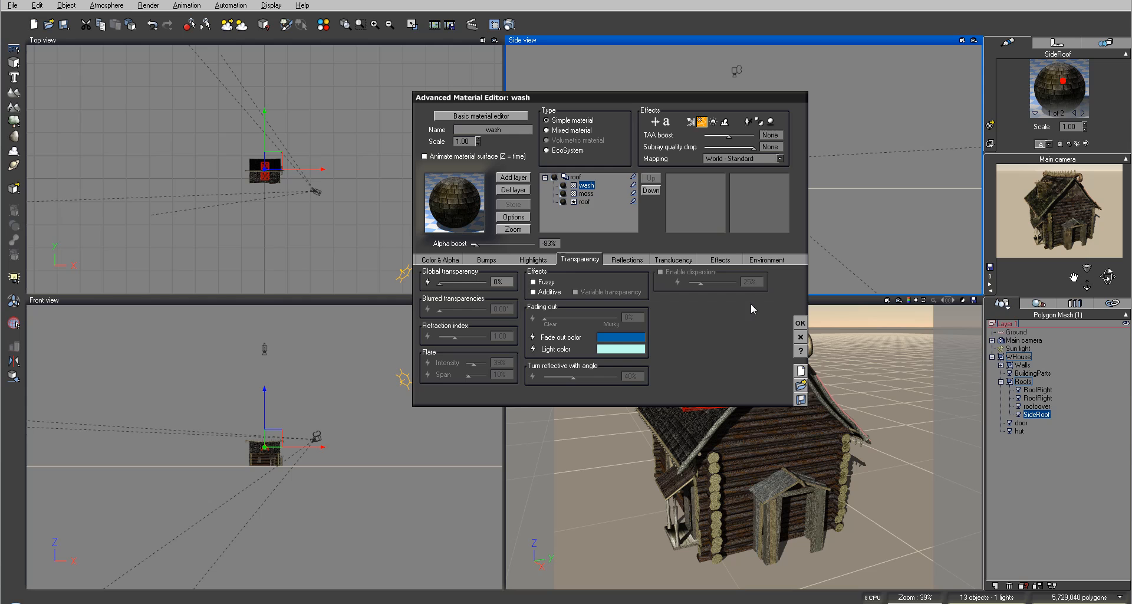
# Adjust the roof layer's image scale and set its function's constant texture coordinates to X 1.2 and Y 1.4
pyautogui.click(586, 202)
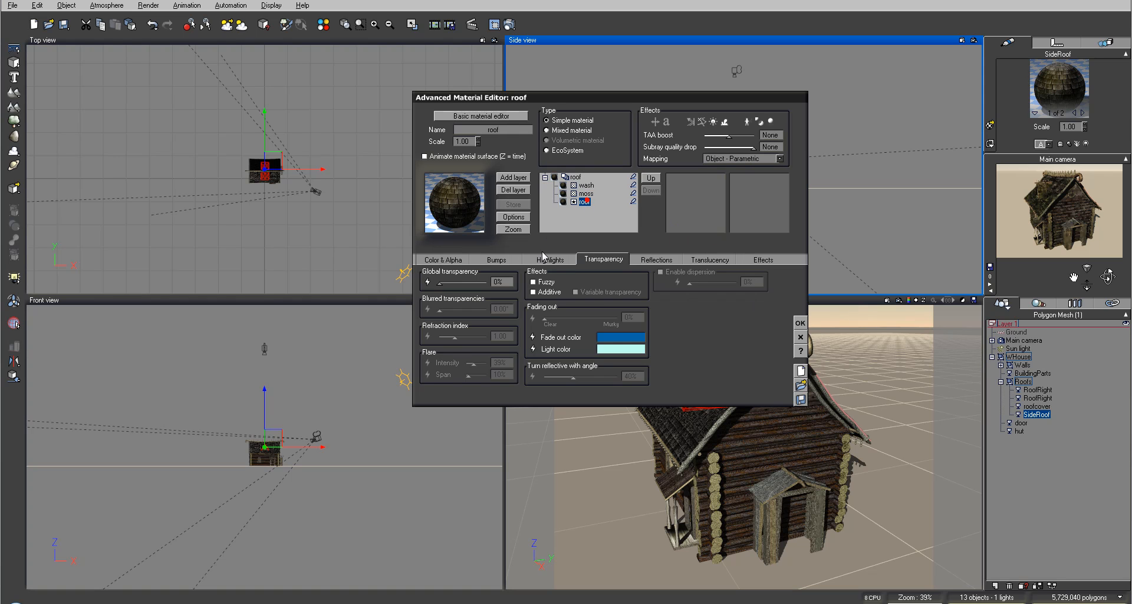
pyautogui.click(433, 260)
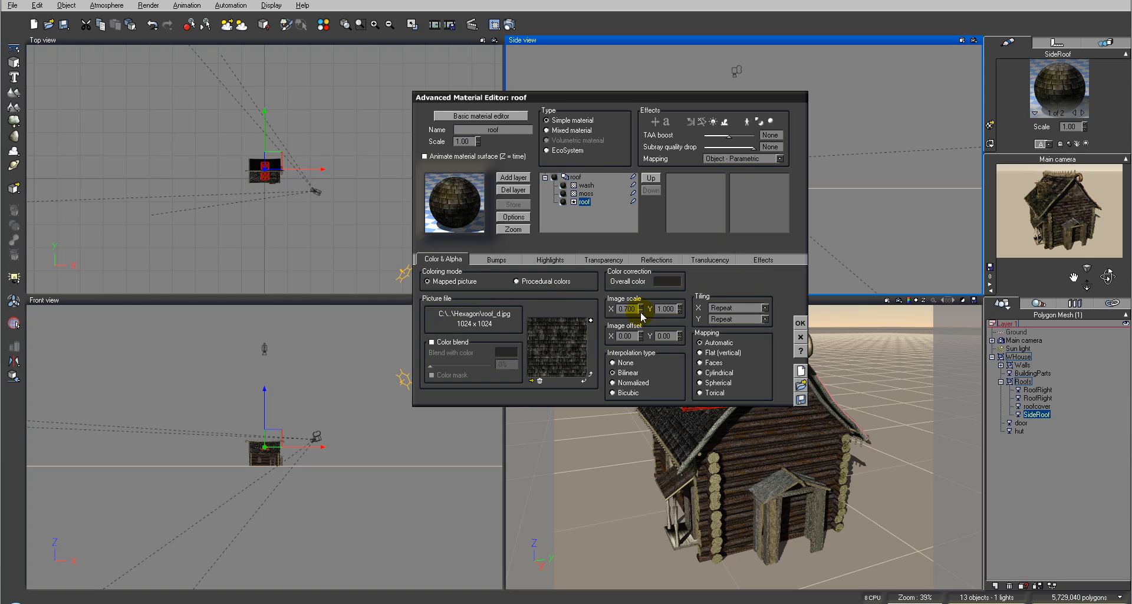
pyautogui.moveTo(641, 310); pyautogui.dragTo(640, 308)
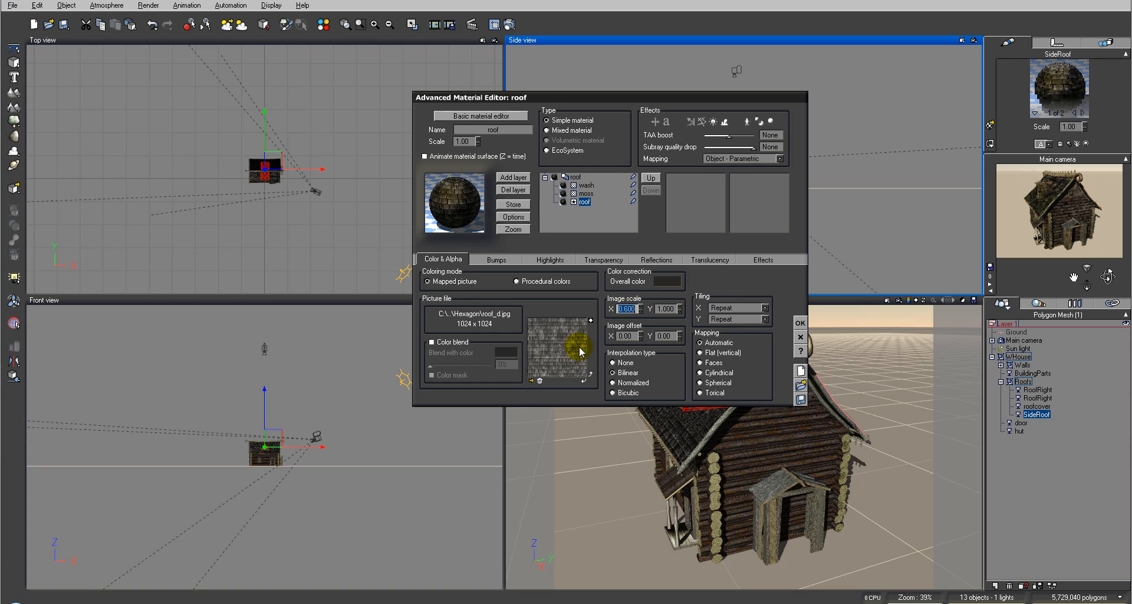
pyautogui.rightClick(568, 346)
pyautogui.click(581, 355)
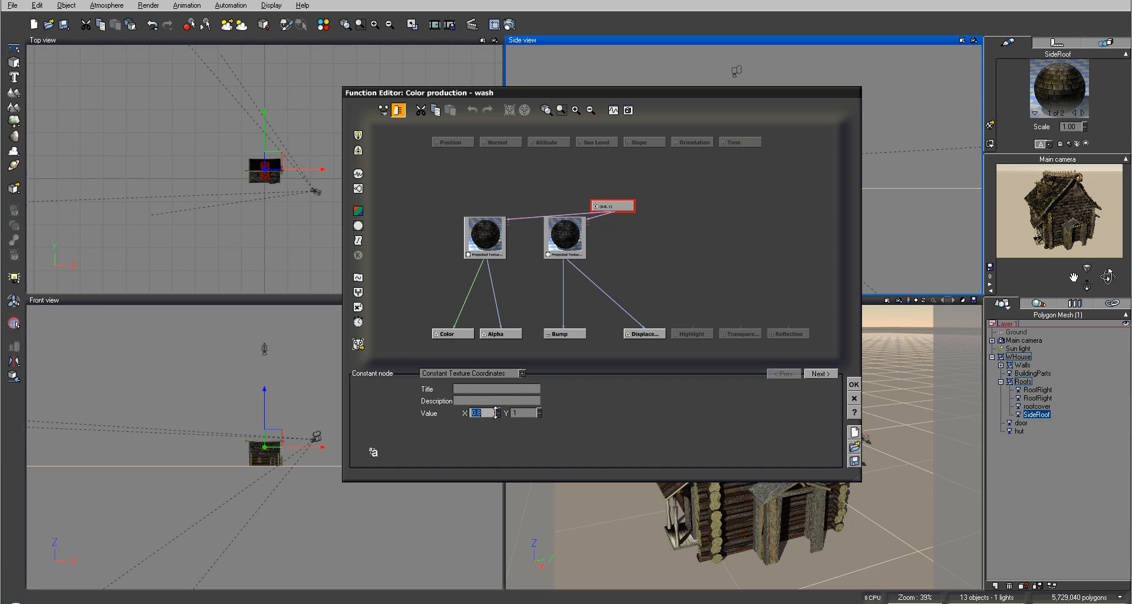
pyautogui.moveTo(539, 415); pyautogui.dragTo(498, 411)
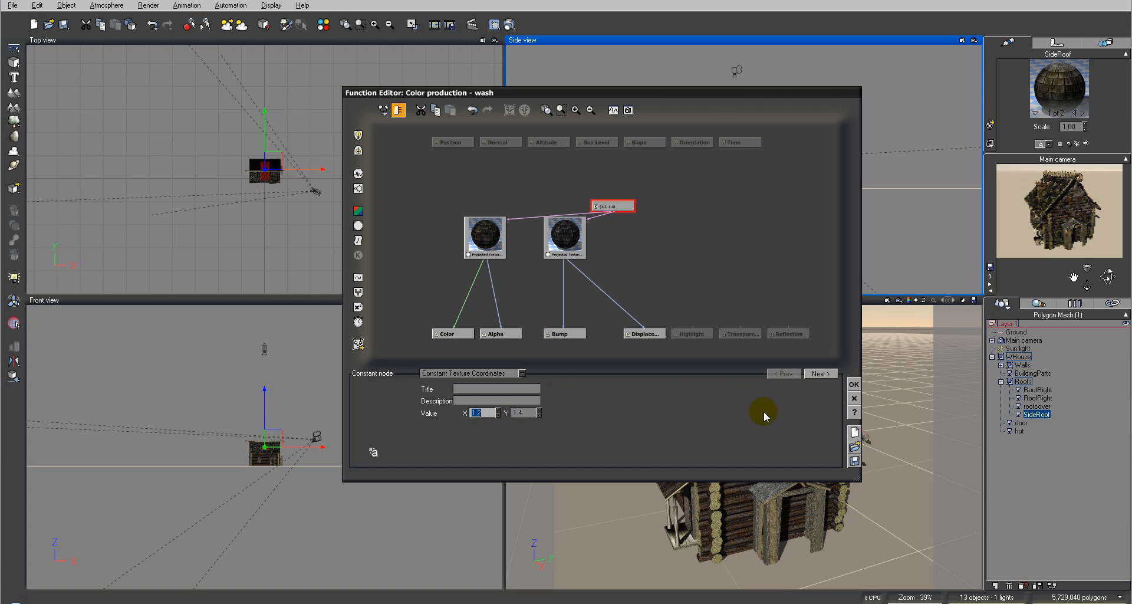
pyautogui.click(853, 384)
# Set the roof layer's X image scale to 1 and check the side roof in a test render
pyautogui.moveTo(618, 309); pyautogui.dragTo(666, 308)
pyautogui.write('1')
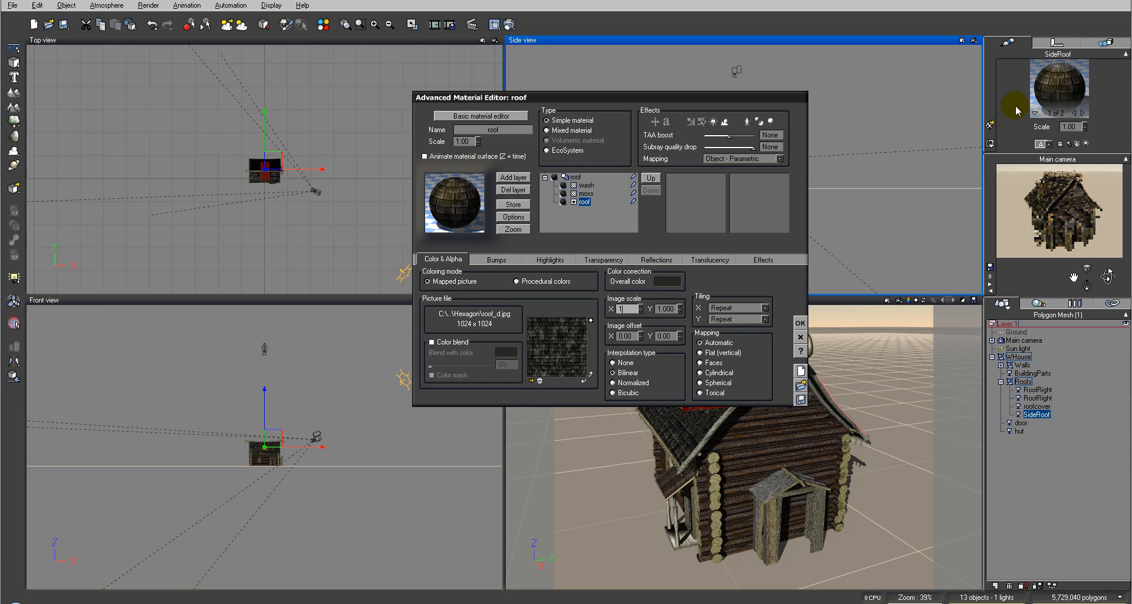
pyautogui.click(509, 24)
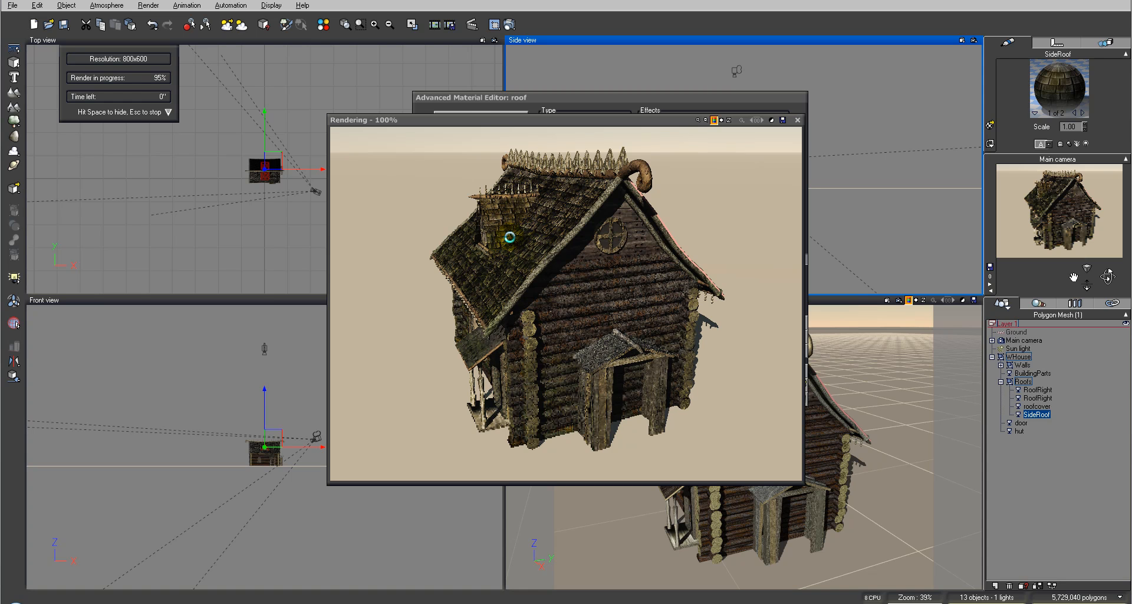
pyautogui.rightClick(519, 227)
pyautogui.click(807, 111)
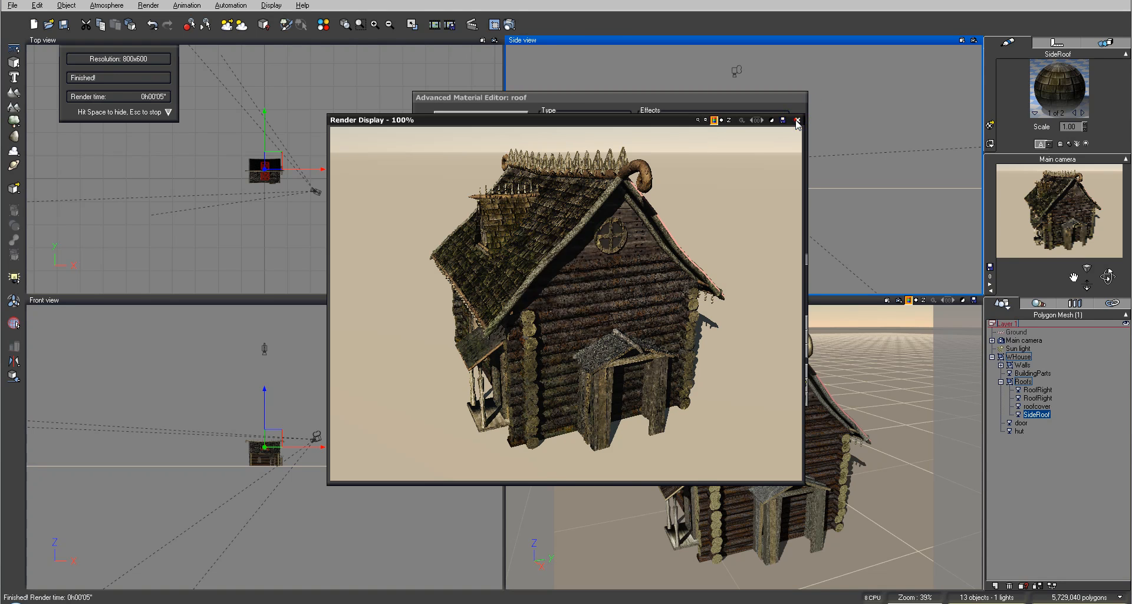
pyautogui.click(797, 120)
# Raise the roof function's constant texture coordinates to X 1.3 and a higher Y, accept the material, and render the hut again
pyautogui.click(559, 344)
pyautogui.rightClick(558, 340)
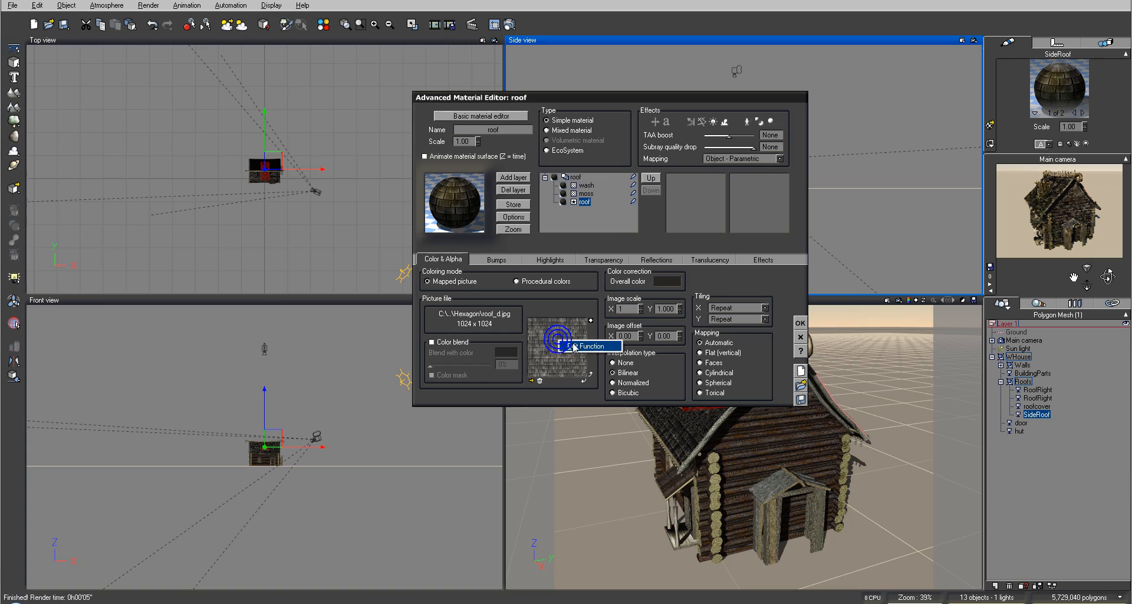
pyautogui.click(572, 343)
pyautogui.click(497, 411)
pyautogui.click(539, 411)
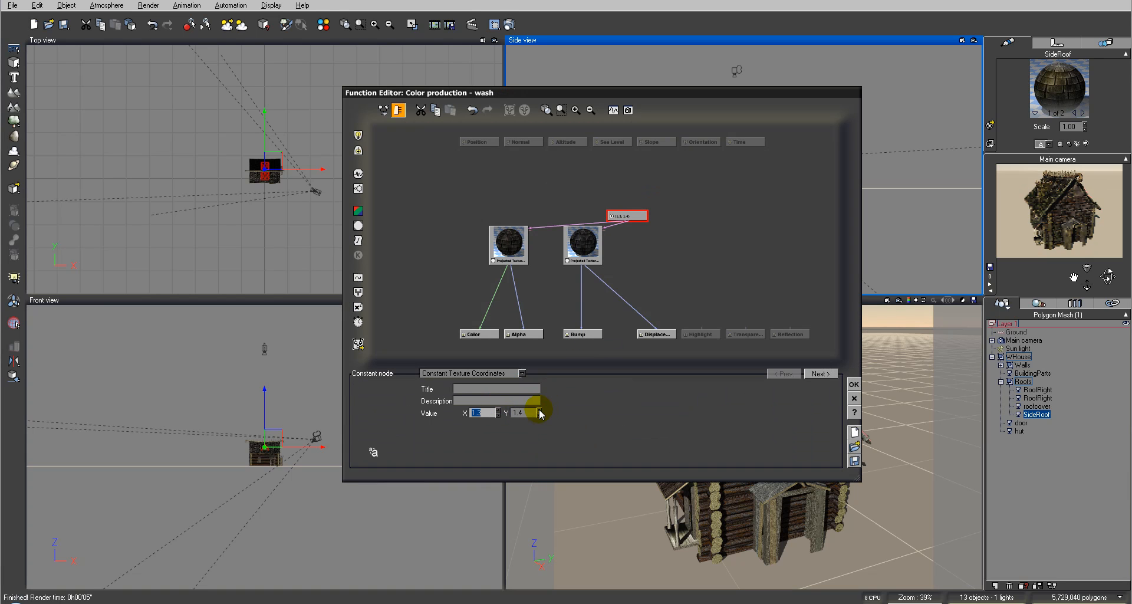
pyautogui.click(539, 411)
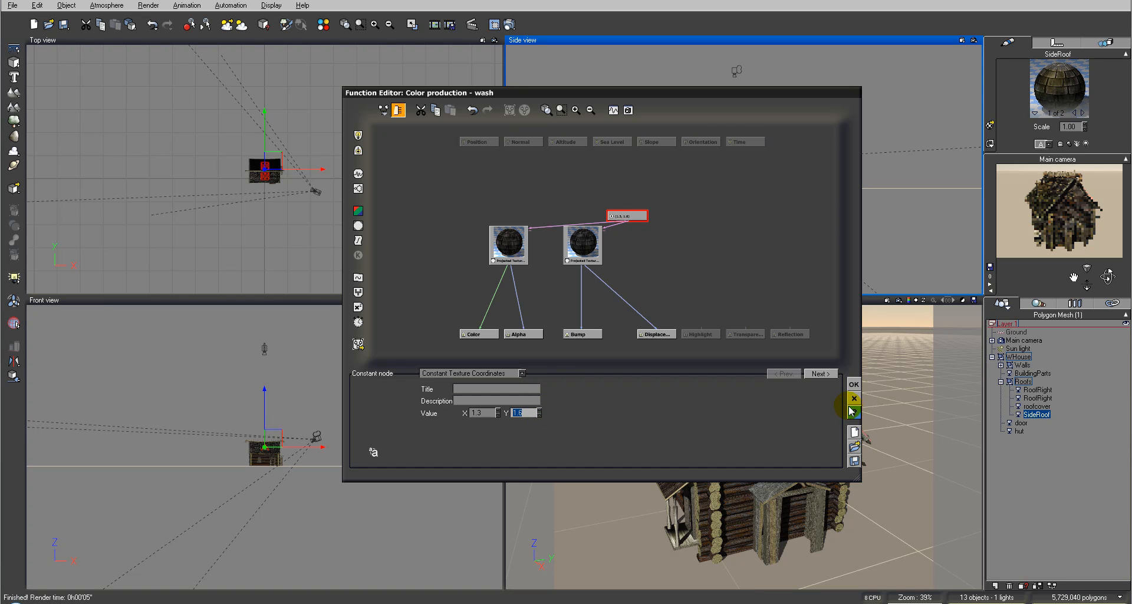
pyautogui.click(853, 384)
pyautogui.click(797, 318)
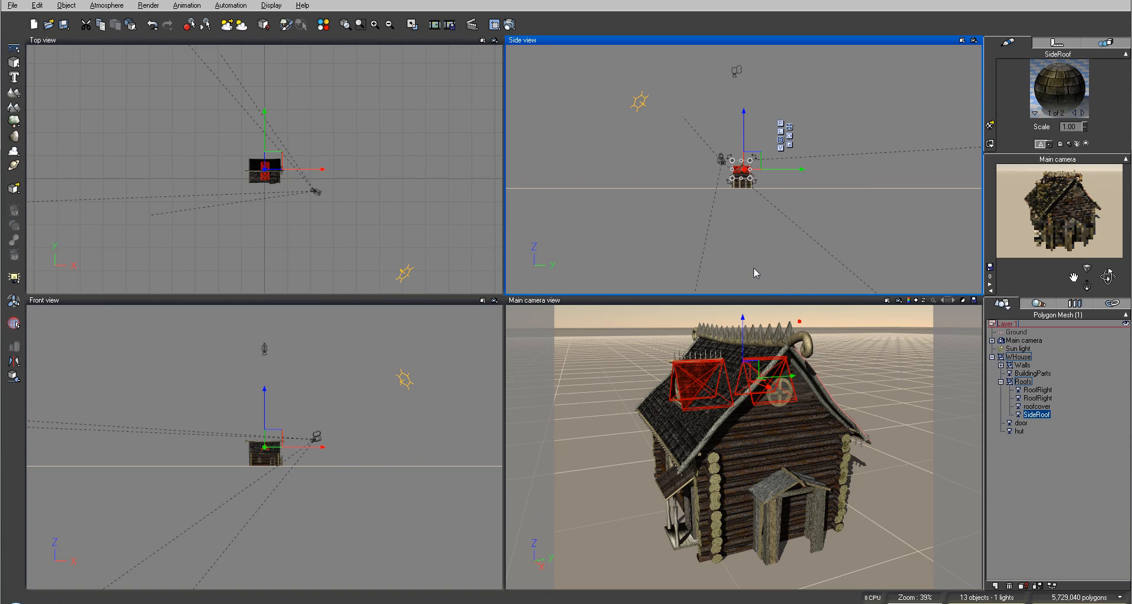
pyautogui.click(511, 27)
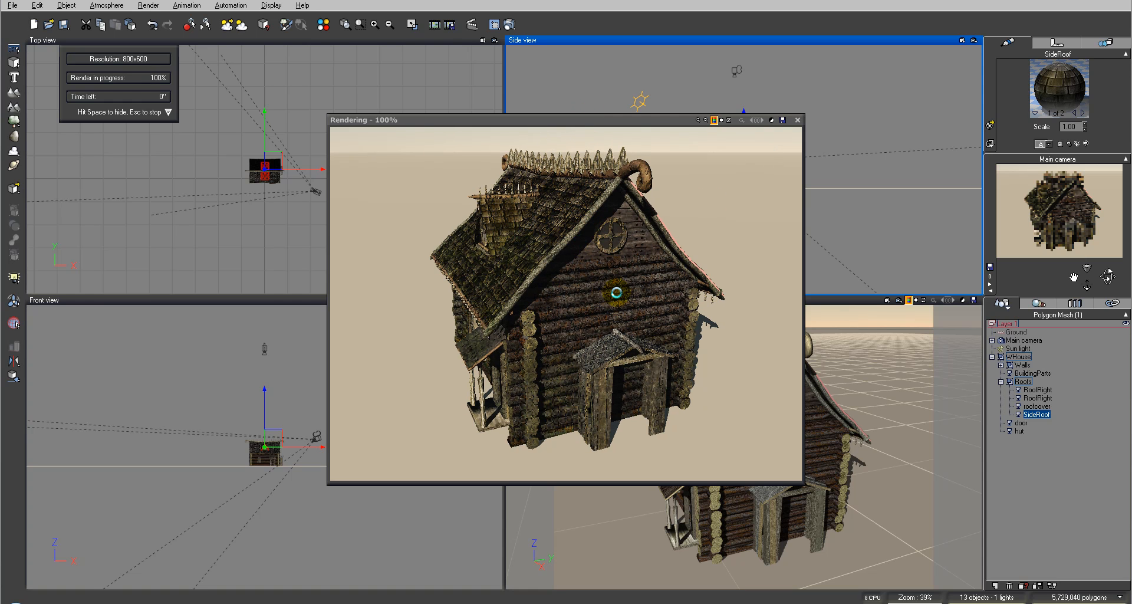
pyautogui.click(797, 120)
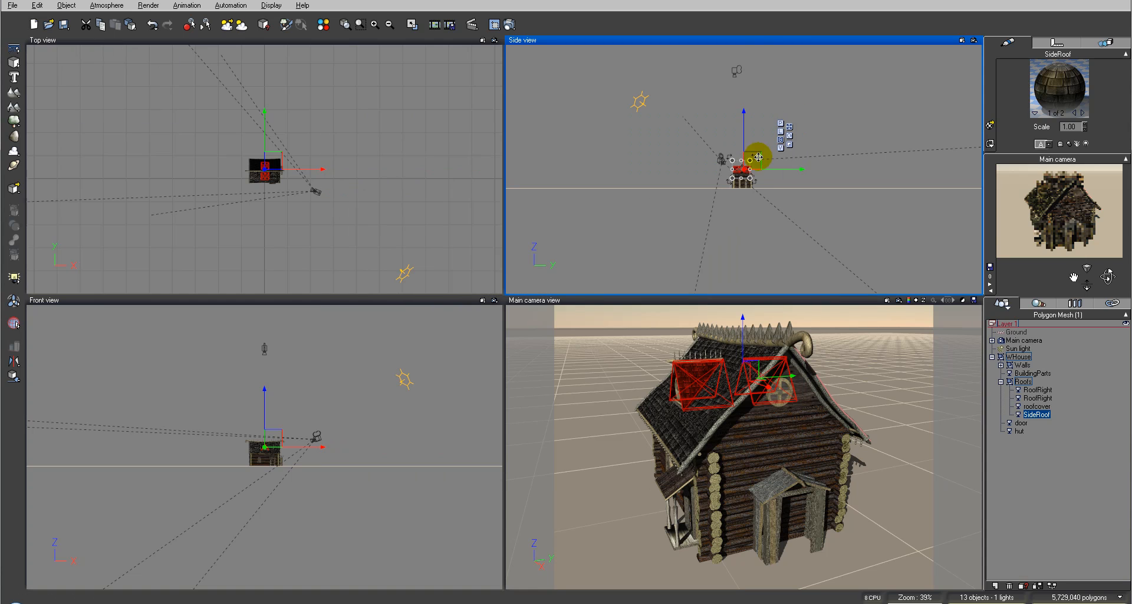
# Select the BuildingParts mesh and browse its materials to the seventh one, the vertical wood
pyautogui.click(792, 334)
pyautogui.click(792, 335)
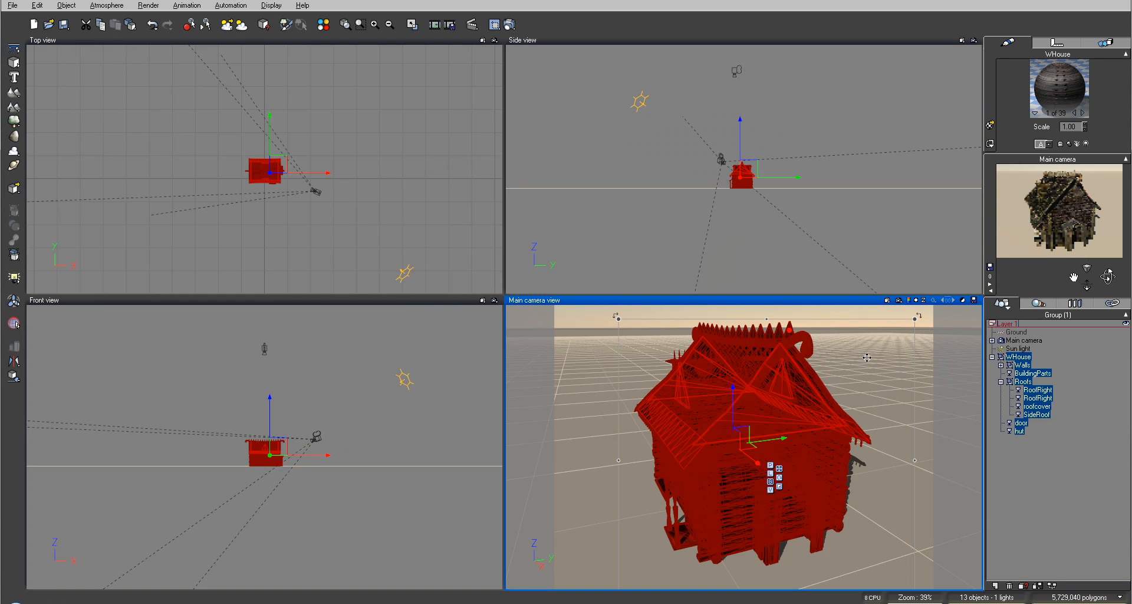
pyautogui.click(1028, 373)
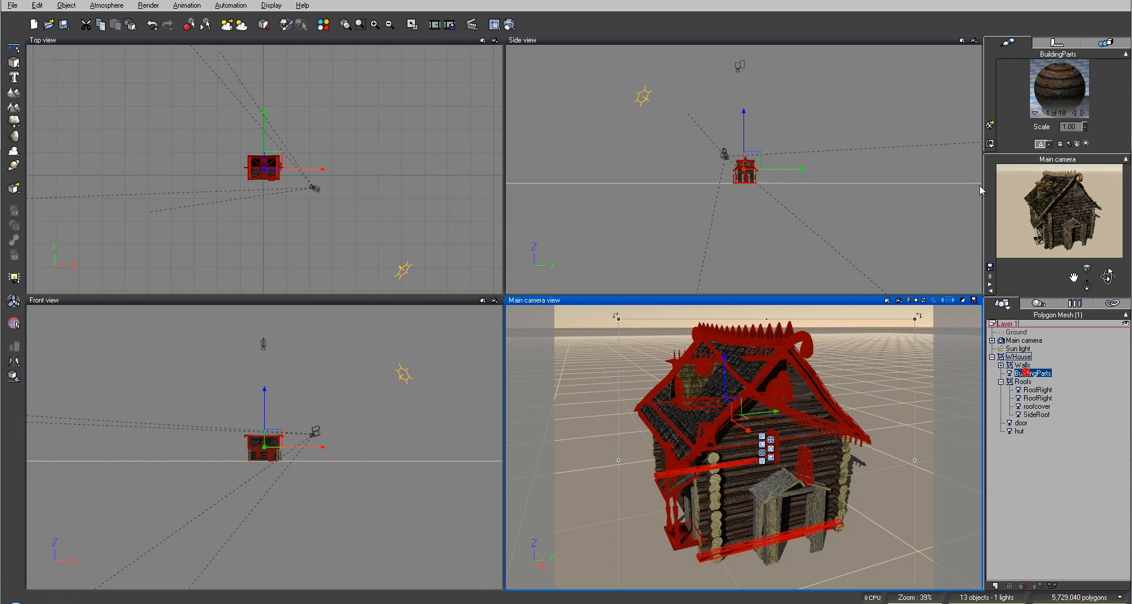
pyautogui.click(1075, 112)
pyautogui.click(1074, 113)
pyautogui.click(1074, 113)
pyautogui.click(1074, 113)
pyautogui.click(1073, 112)
pyautogui.click(1073, 112)
pyautogui.click(1072, 113)
pyautogui.click(1072, 112)
pyautogui.click(1073, 113)
pyautogui.click(1073, 113)
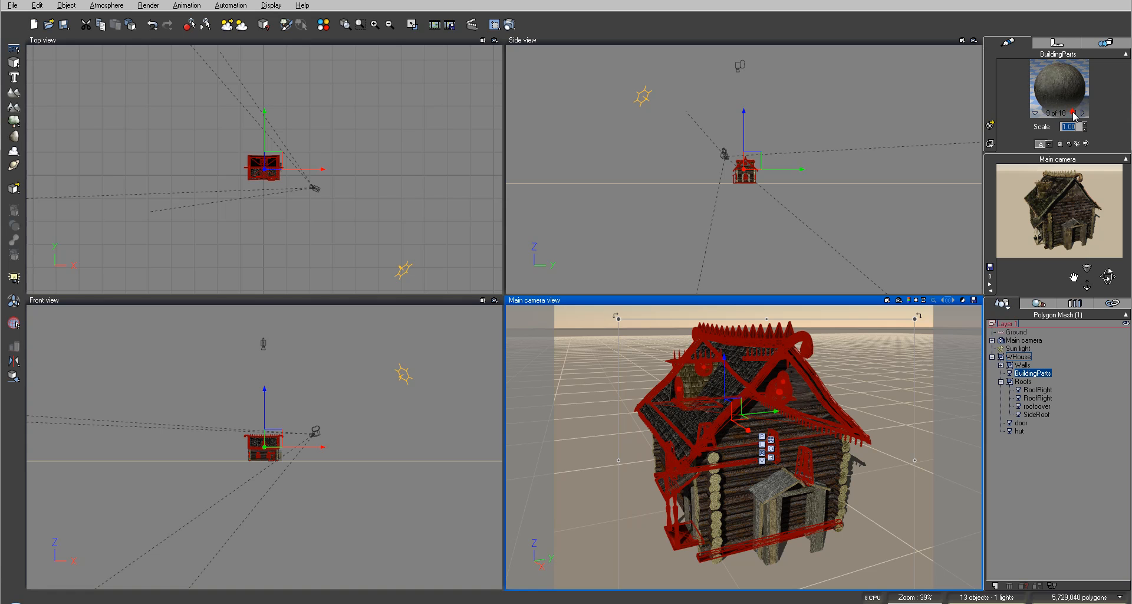
pyautogui.click(1073, 113)
pyautogui.click(1072, 113)
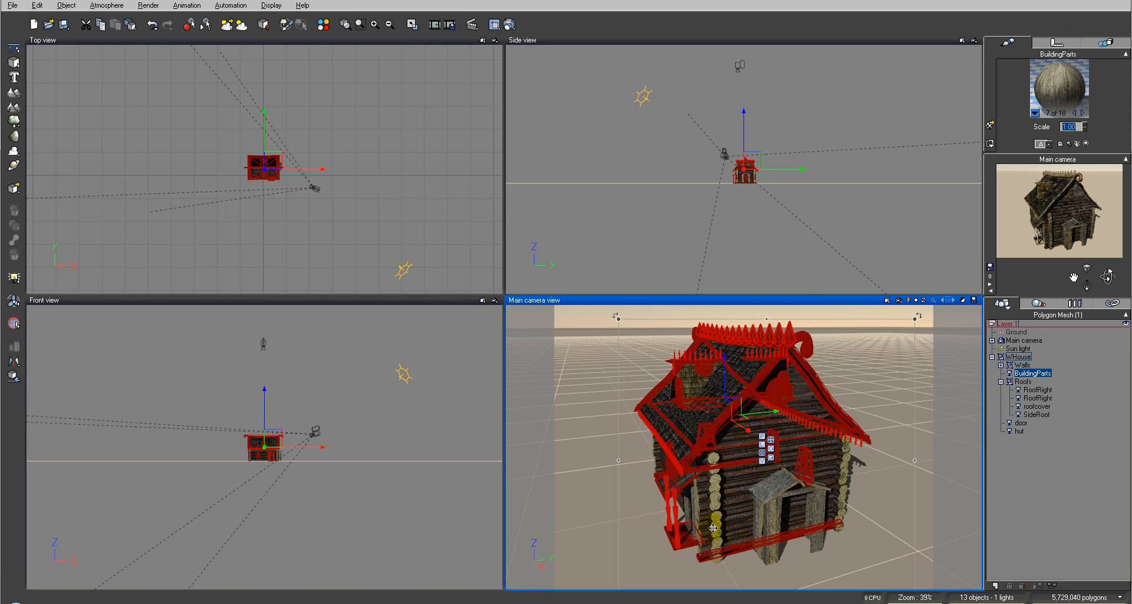
# Set the VerticalWood projected texture map's scale to X 0.3 and Y 0.3 in its function, accept it, and test render the hut
pyautogui.doubleClick(1046, 88)
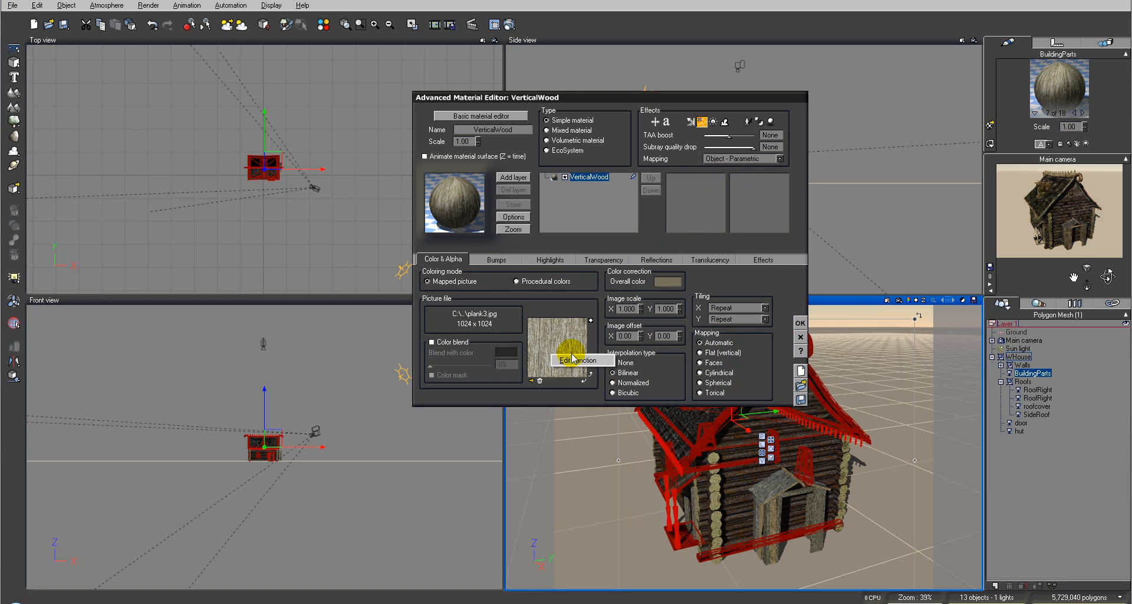
pyautogui.doubleClick(551, 356)
pyautogui.moveTo(591, 303); pyautogui.dragTo(539, 253)
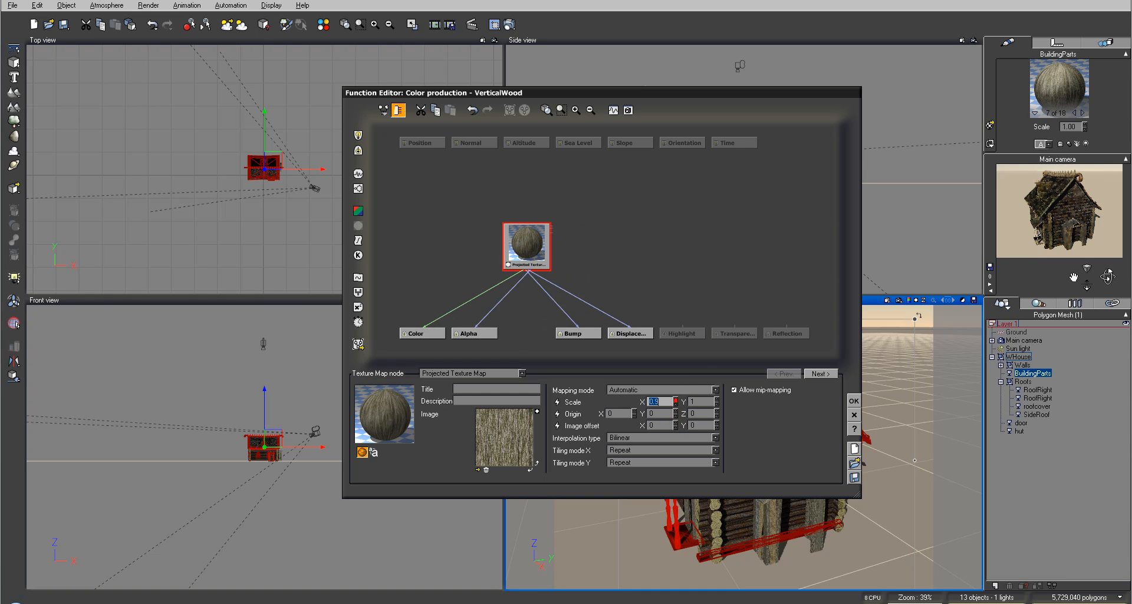
pyautogui.click(717, 404)
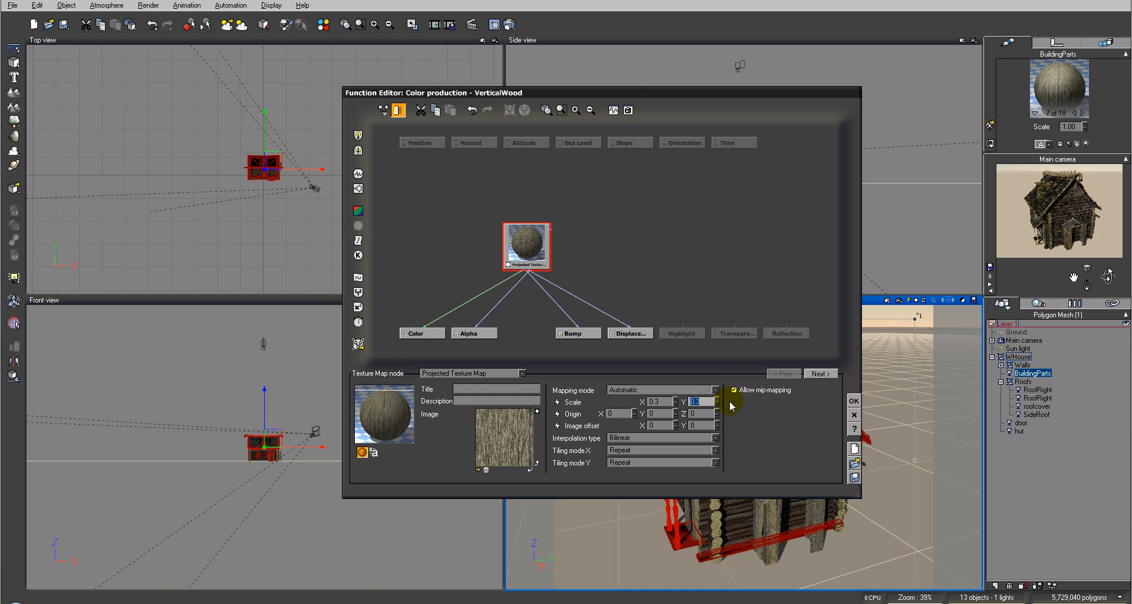
pyautogui.click(853, 400)
pyautogui.click(507, 25)
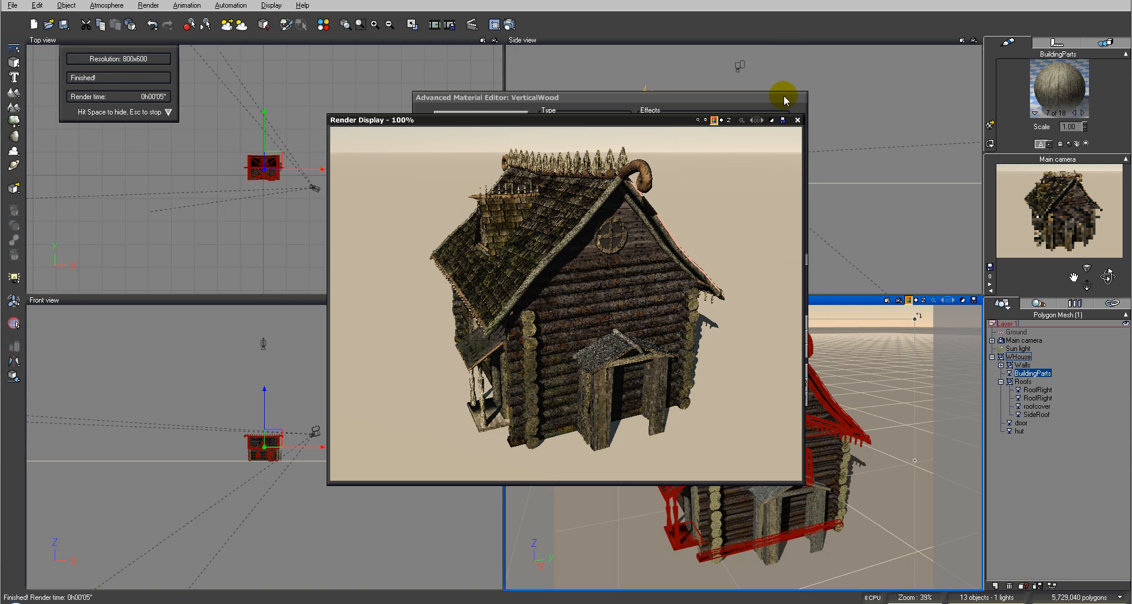
pyautogui.click(797, 121)
# Reduce the VerticalWood image scale further in X and Y and check the wood in a test render
pyautogui.click(640, 309)
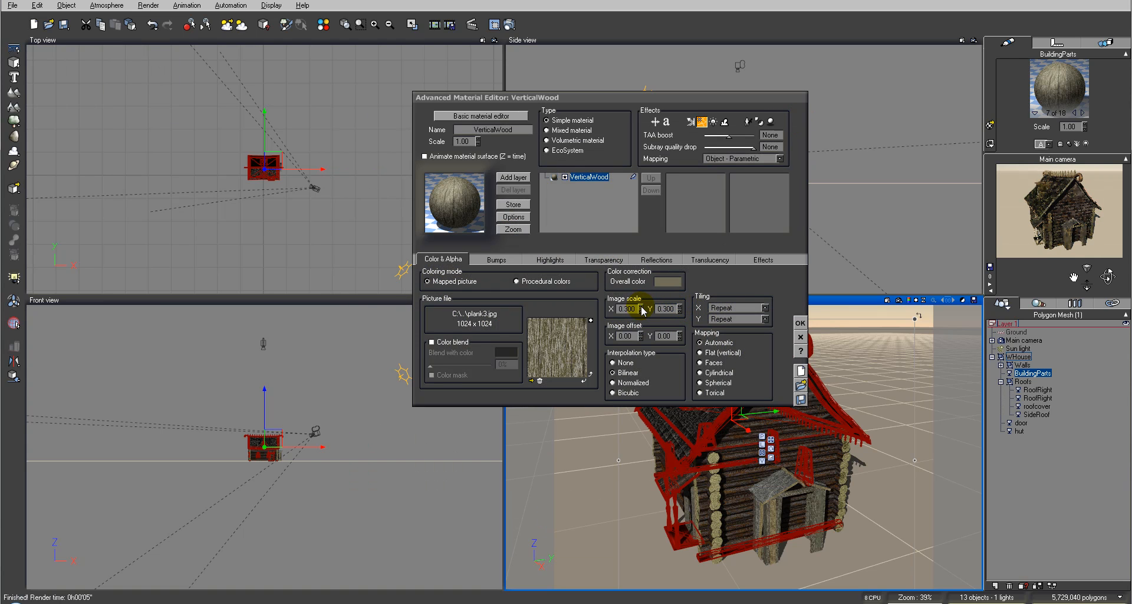
pyautogui.click(680, 311)
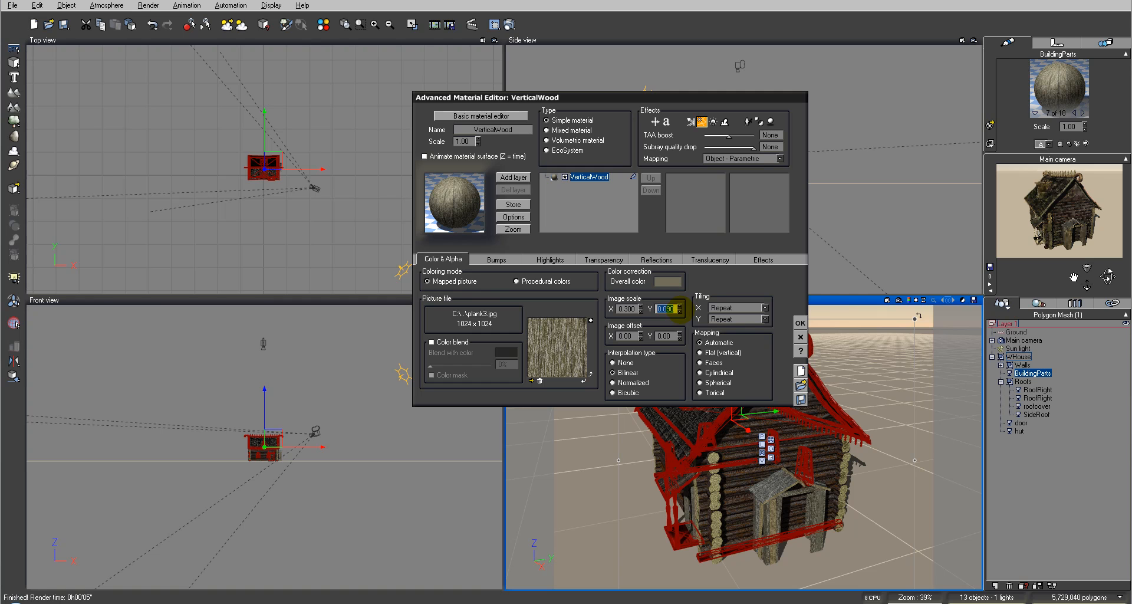
pyautogui.click(640, 306)
pyautogui.click(508, 25)
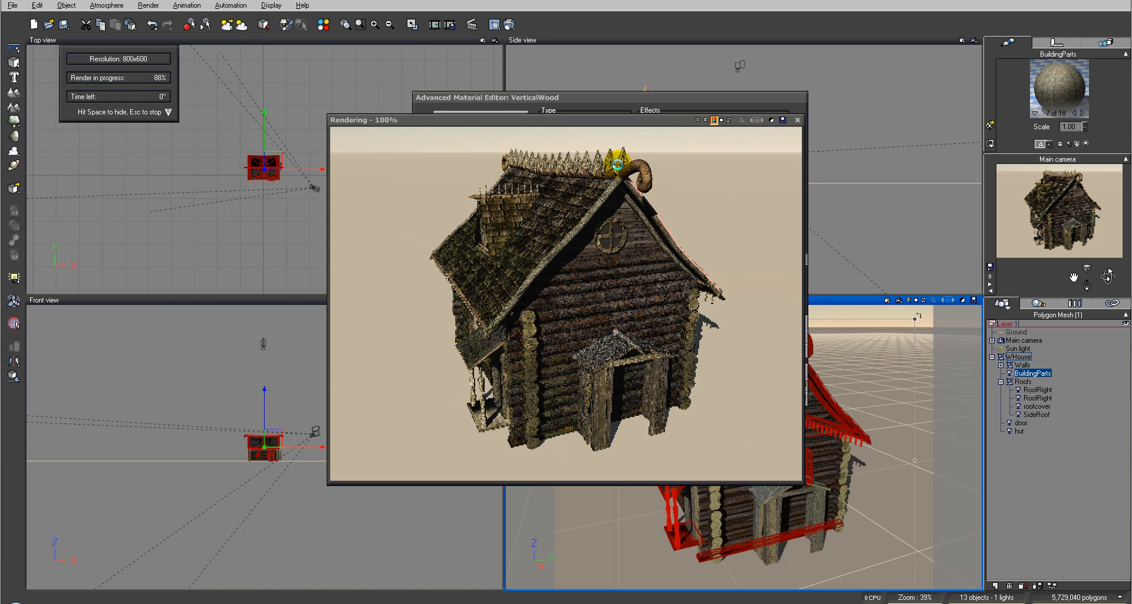
pyautogui.click(797, 120)
# Add the DirthLayer material as a layer over VerticalWood, review the wood's bump settings, accept the material, and test render the hut
pyautogui.click(515, 179)
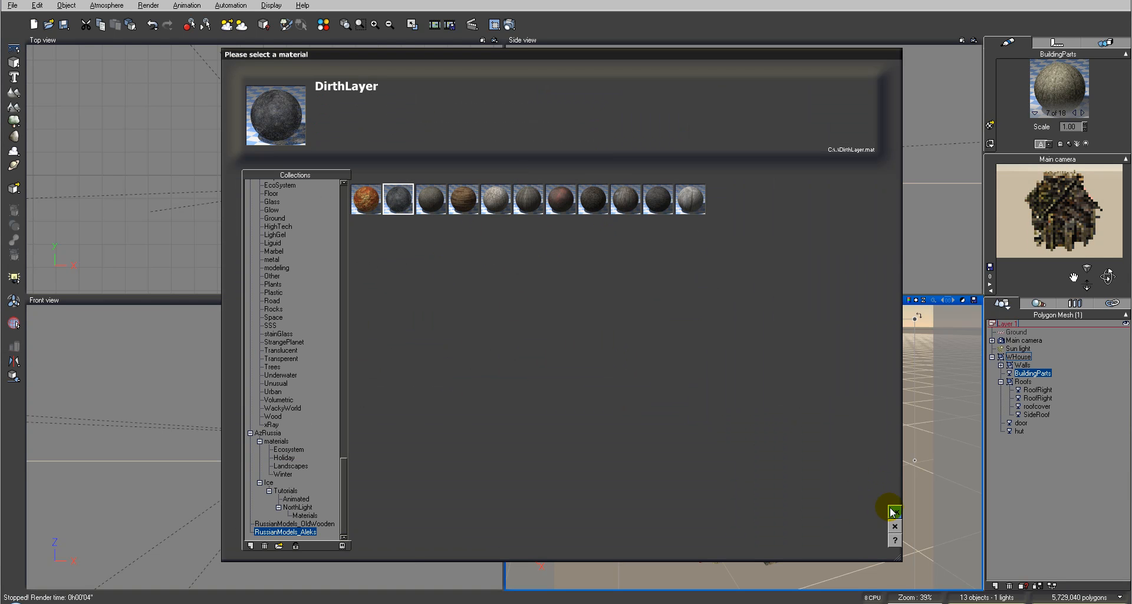
pyautogui.click(893, 512)
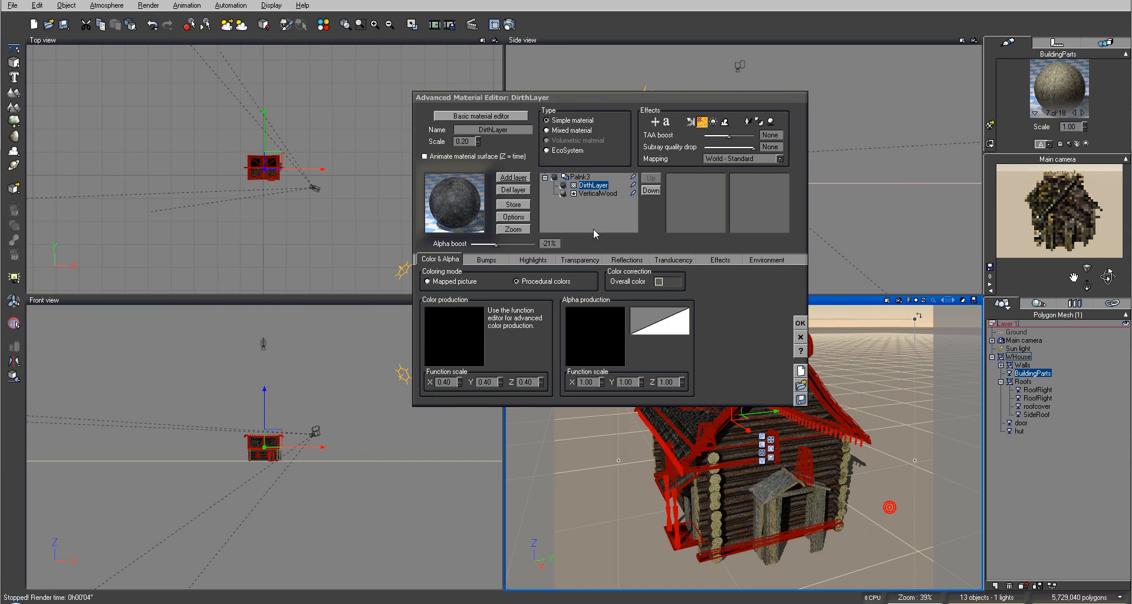
pyautogui.click(596, 193)
pyautogui.click(494, 259)
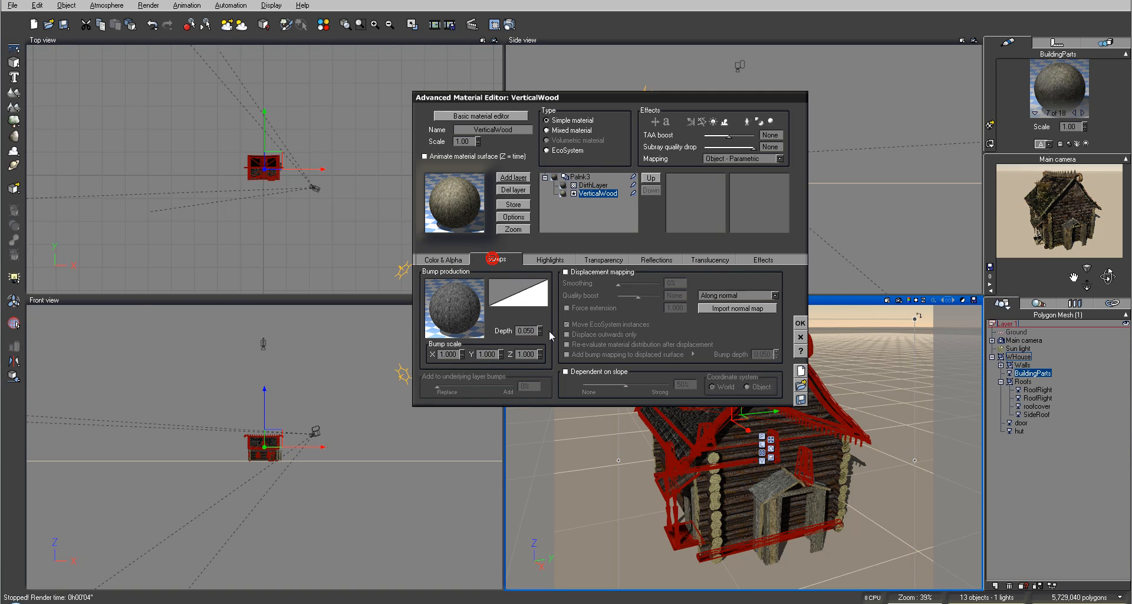
pyautogui.click(800, 323)
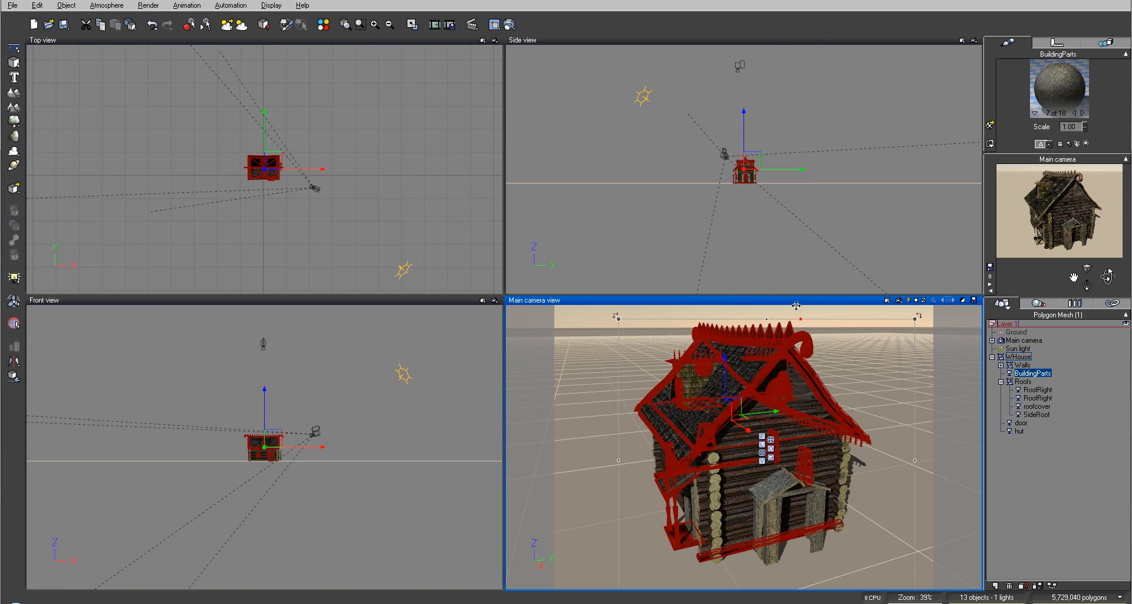
pyautogui.click(506, 26)
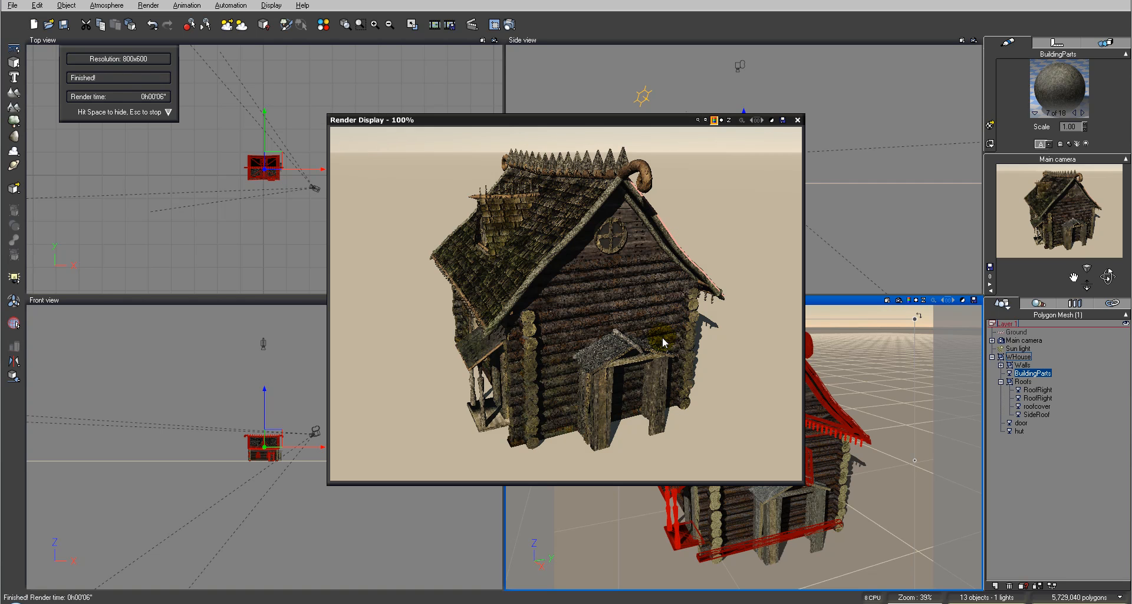
pyautogui.click(800, 121)
# Collapse and select the WHouse group and save it as a Vue object with the file name WHouse
pyautogui.click(1001, 382)
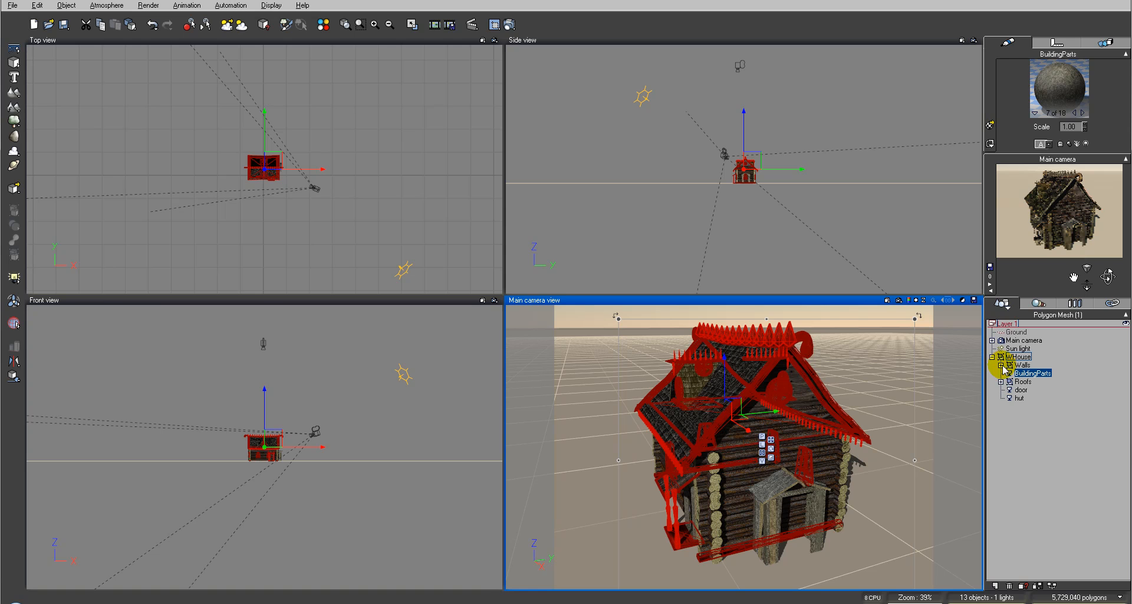
pyautogui.click(992, 356)
pyautogui.click(1026, 356)
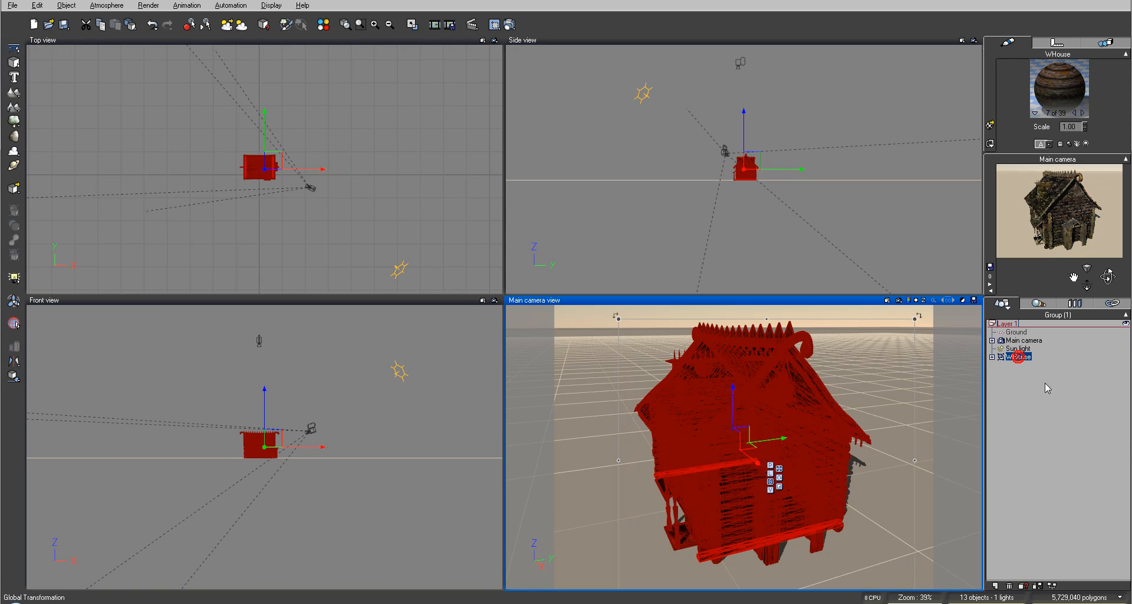
pyautogui.rightClick(1031, 360)
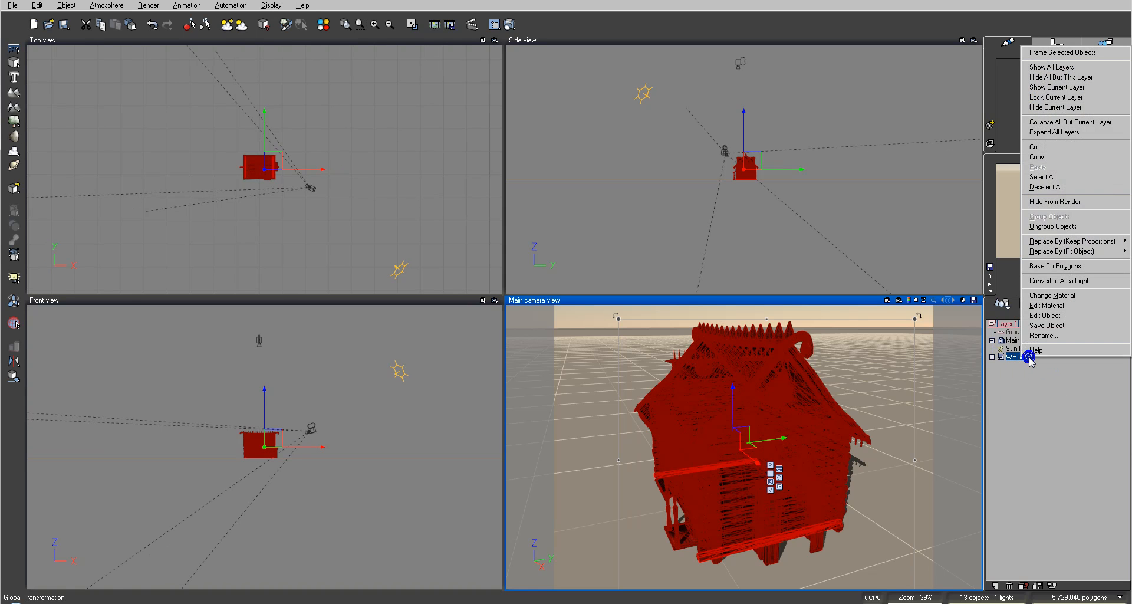
pyautogui.click(1072, 326)
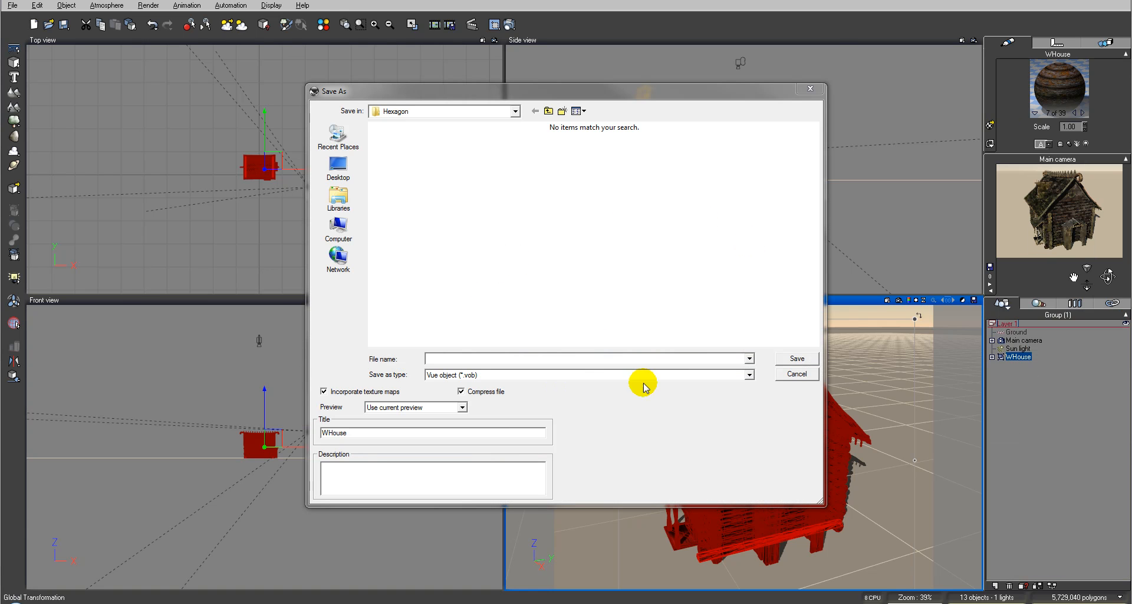
pyautogui.click(374, 431)
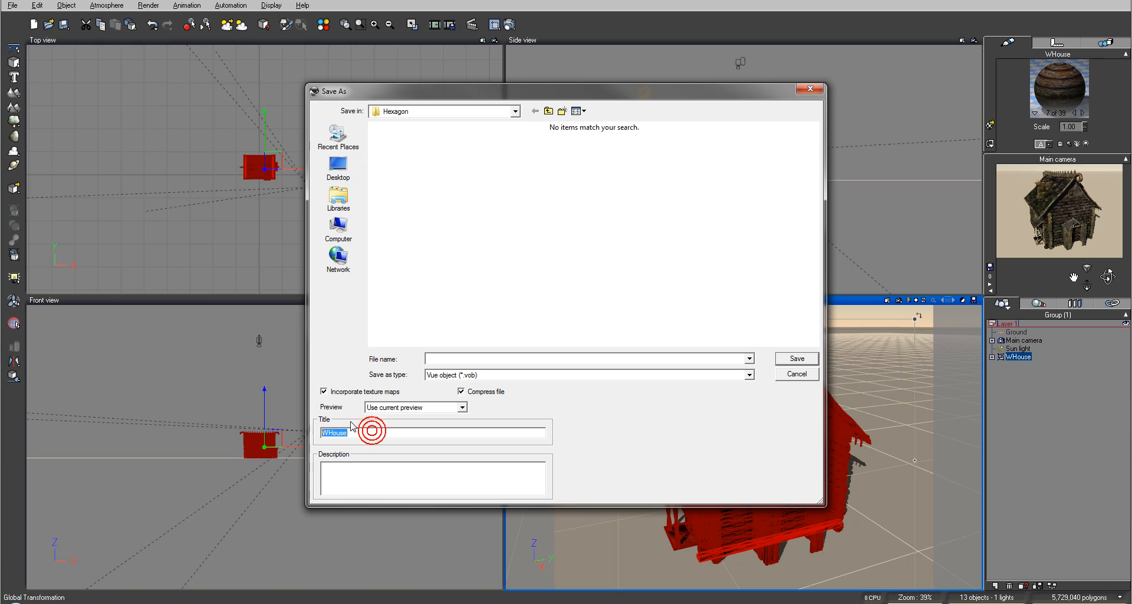
pyautogui.click(505, 358)
pyautogui.write('WHouse')
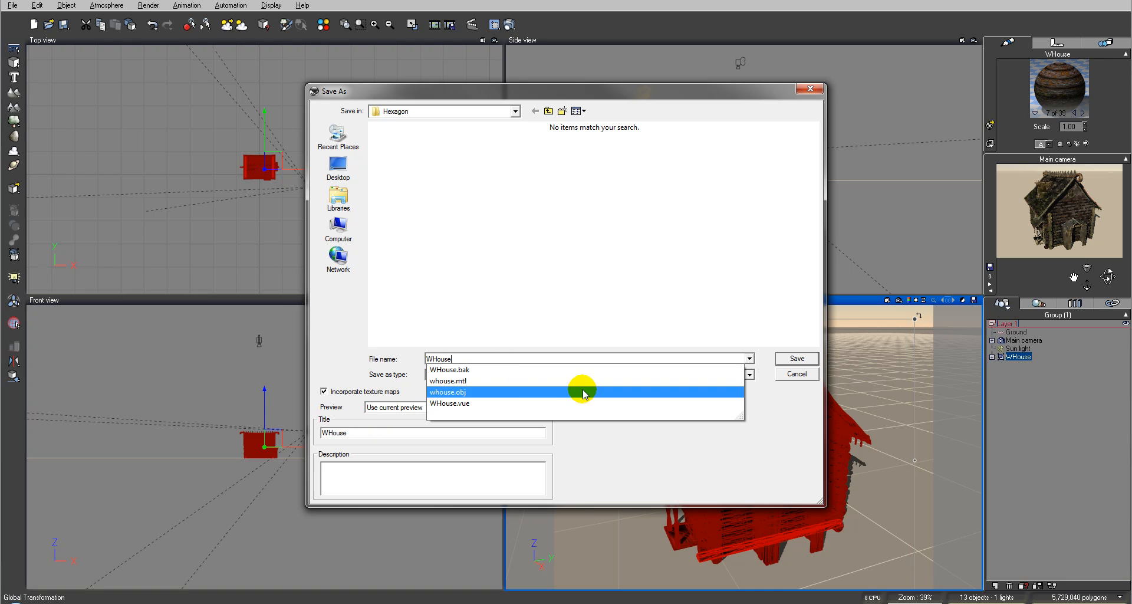
pyautogui.click(797, 359)
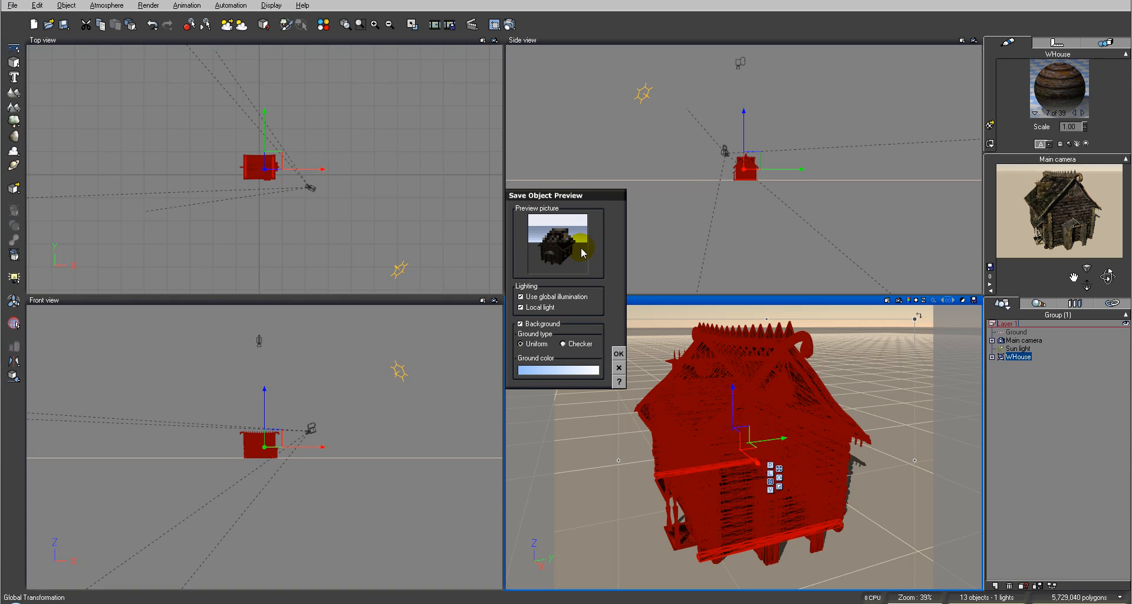
# Orbit the object preview picture to an elevated angle on the hut and accept it to complete the save
pyautogui.moveTo(541, 264); pyautogui.dragTo(571, 270)
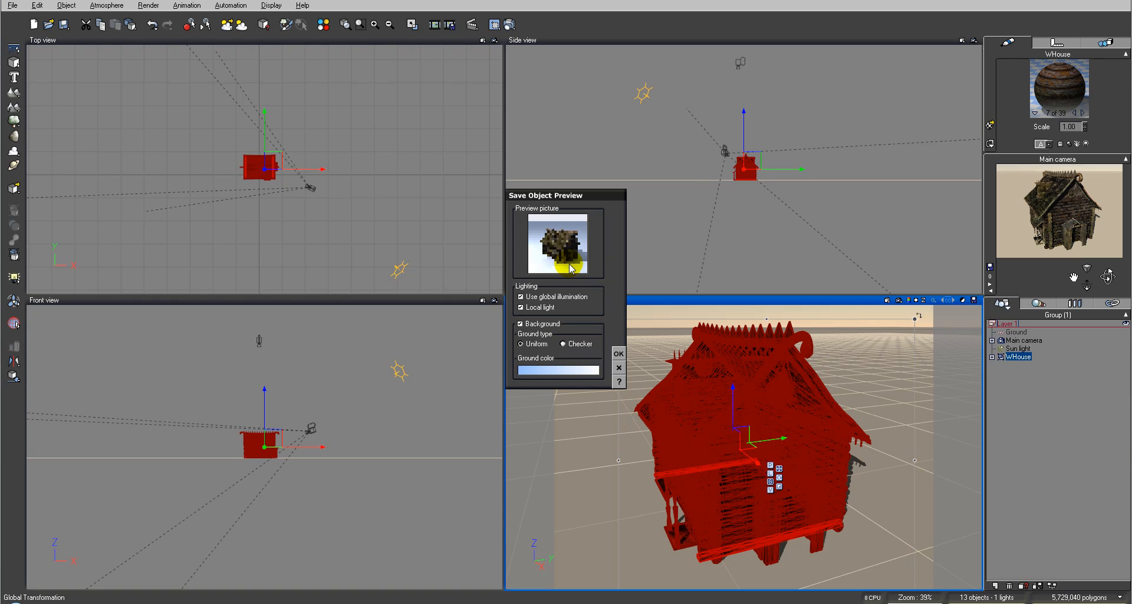
pyautogui.moveTo(570, 268)
pyautogui.mouseDown(button='right')
pyautogui.moveTo(570, 243)
pyautogui.moveTo(571, 255)
pyautogui.mouseUp(button='right')
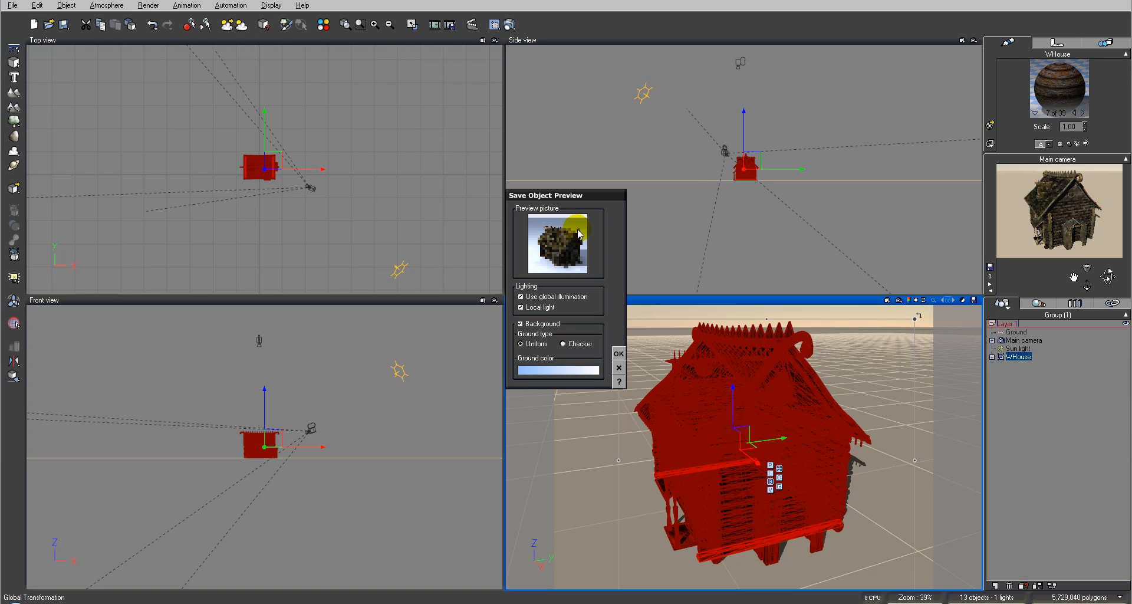
pyautogui.moveTo(590, 270); pyautogui.dragTo(586, 234)
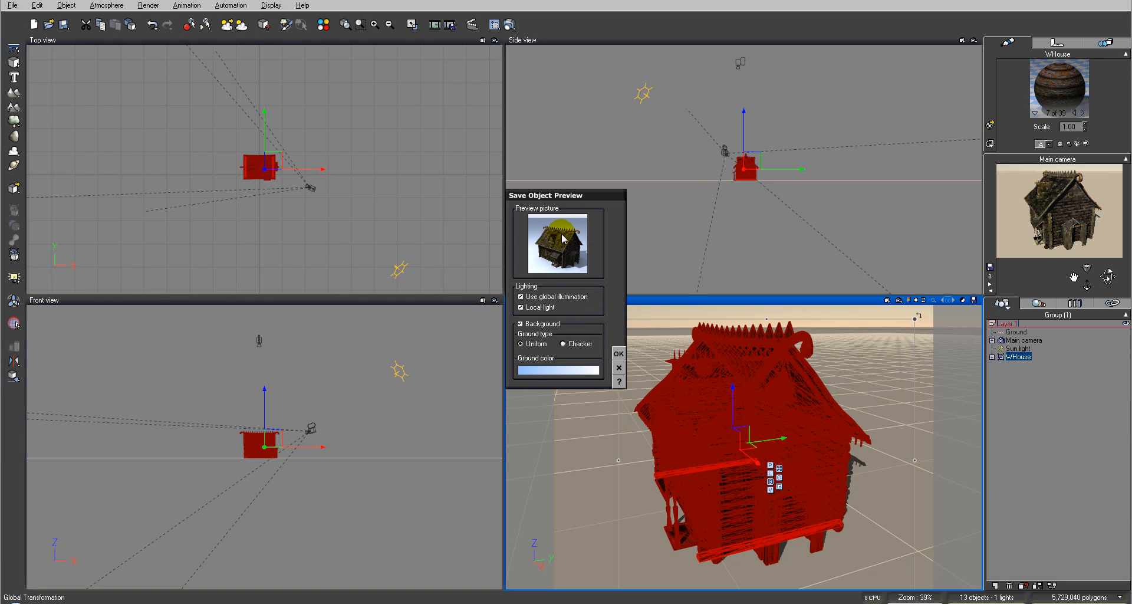
pyautogui.click(620, 353)
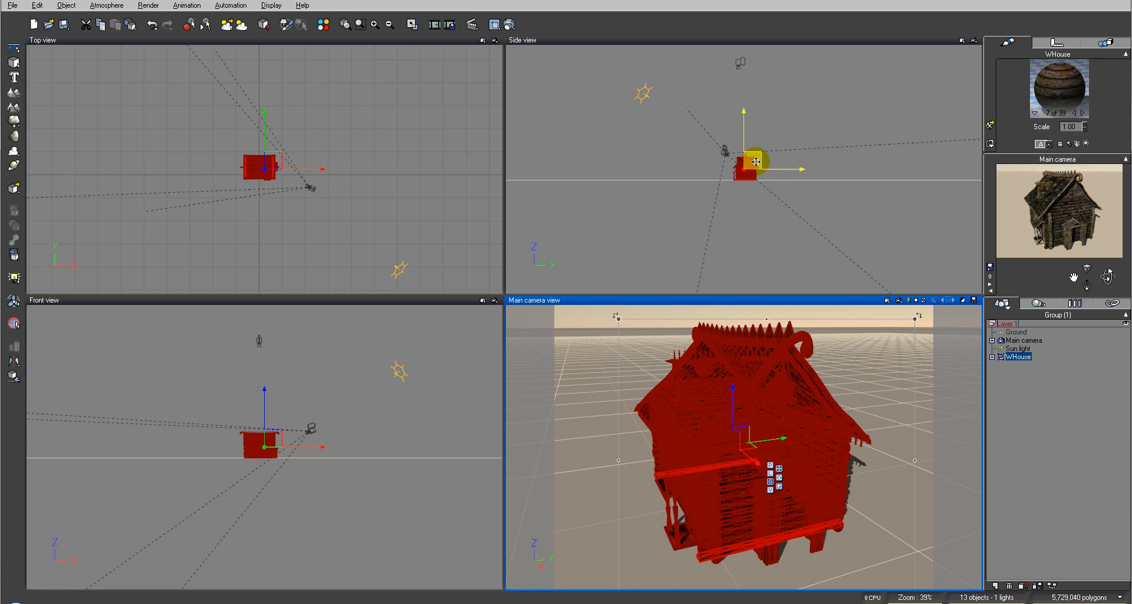
# Move the WHouse group away from the camera and raise it above the ground to clear space
pyautogui.moveTo(364, 153); pyautogui.dragTo(393, 168, button='right')
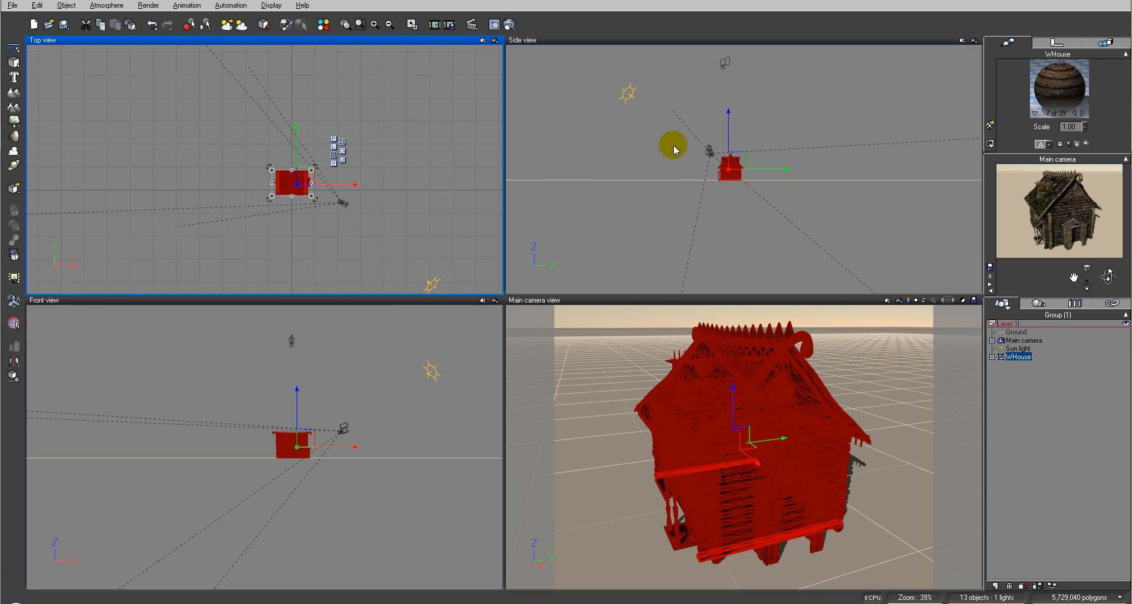
pyautogui.moveTo(739, 161); pyautogui.dragTo(766, 141)
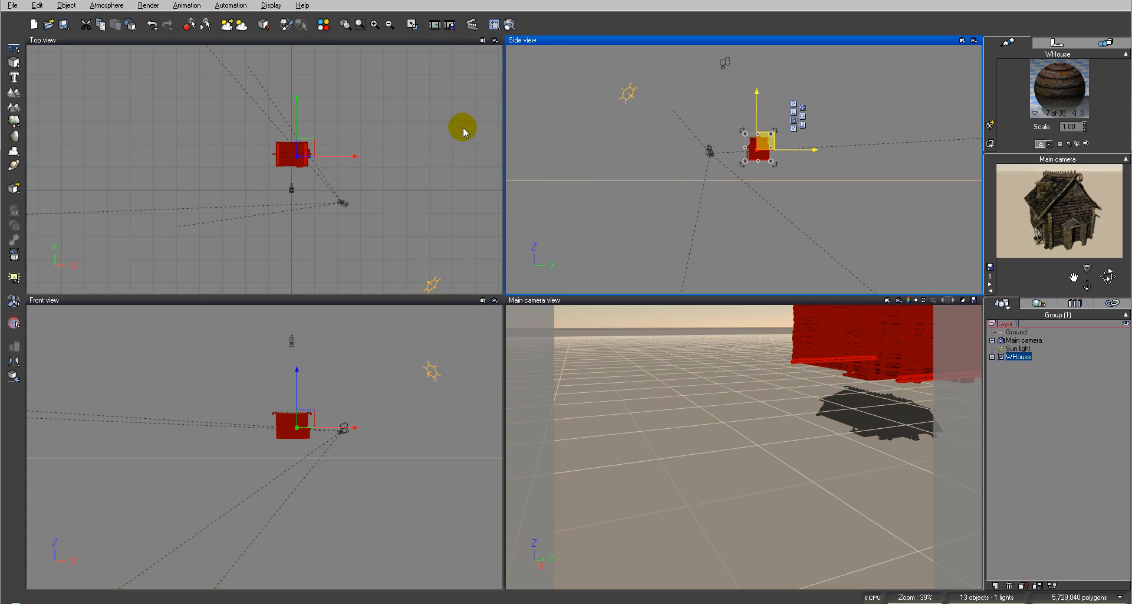
pyautogui.moveTo(307, 146); pyautogui.dragTo(280, 122)
pyautogui.moveTo(280, 123); pyautogui.dragTo(345, 134, button='right')
pyautogui.moveTo(346, 135); pyautogui.dragTo(337, 143)
pyautogui.moveTo(763, 143); pyautogui.dragTo(787, 120)
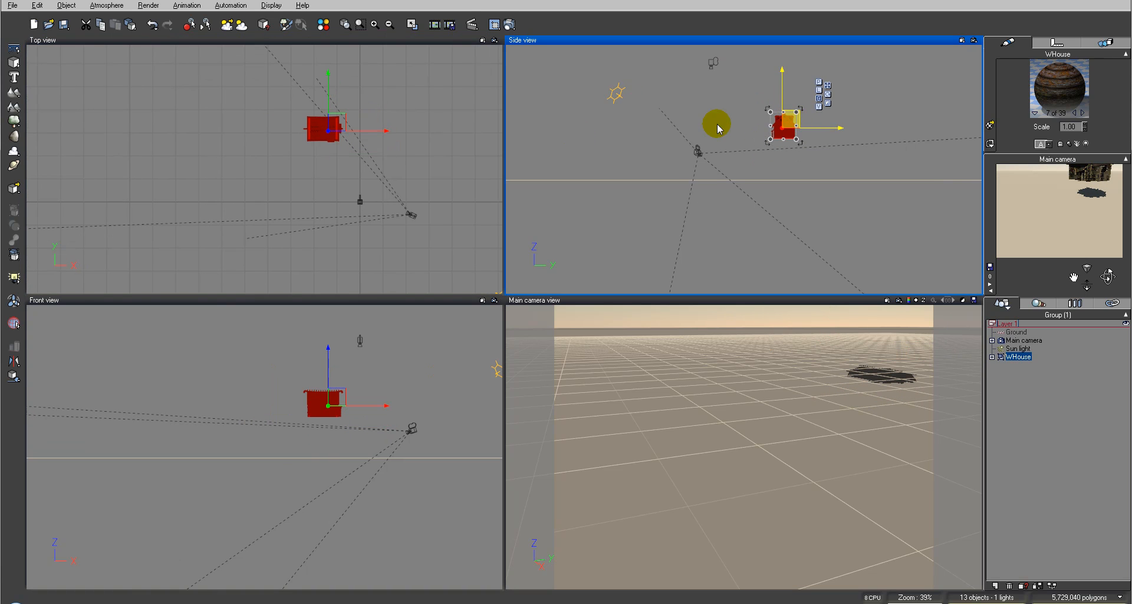
# Add a terrain to the scene and reposition the main camera near its front edge
pyautogui.click(13, 92)
pyautogui.click(273, 148)
pyautogui.moveTo(389, 196); pyautogui.dragTo(433, 222)
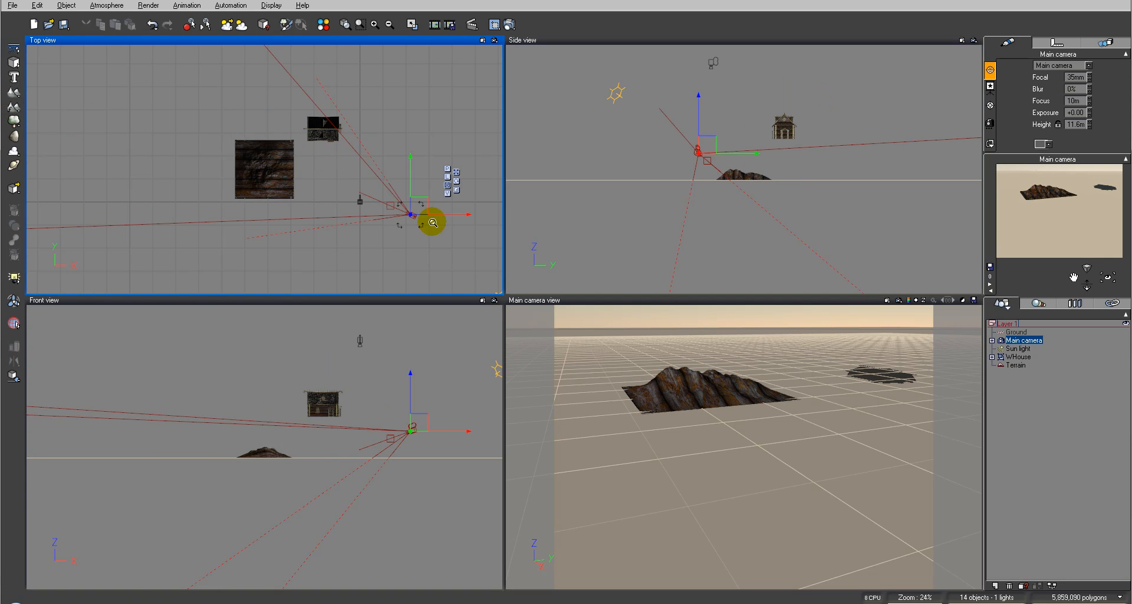
pyautogui.scroll(-2, 433, 222)
pyautogui.moveTo(331, 179); pyautogui.dragTo(278, 247)
# Select the terrain and stretch it horizontally in both directions into a much larger ground area
pyautogui.click(273, 176)
pyautogui.scroll(2, 273, 176)
pyautogui.moveTo(351, 175); pyautogui.dragTo(426, 175)
pyautogui.moveTo(324, 202); pyautogui.dragTo(323, 278)
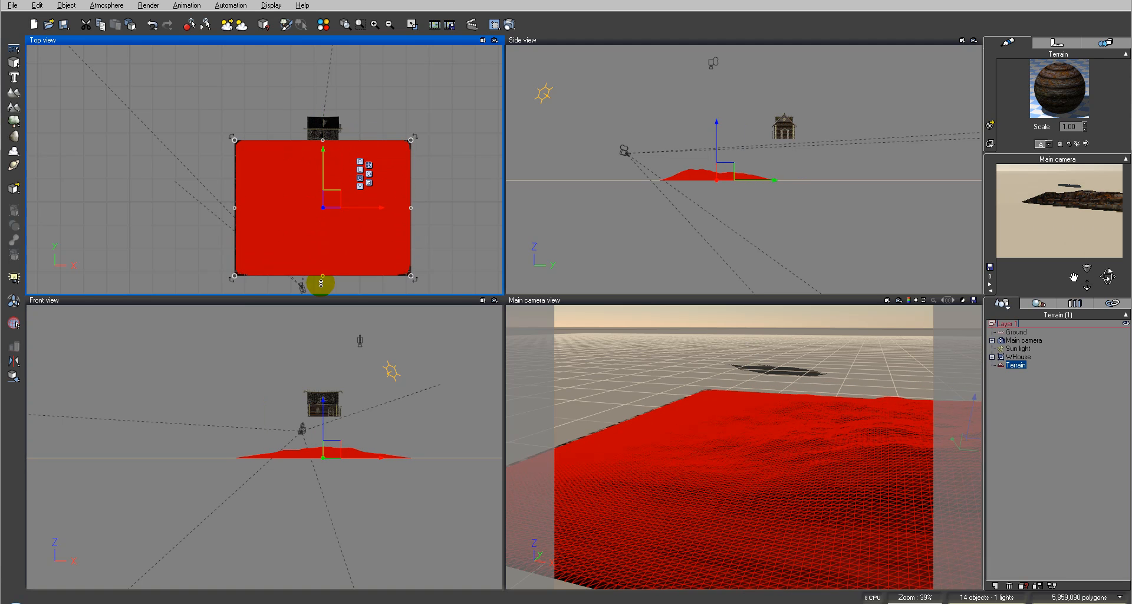
pyautogui.moveTo(321, 140); pyautogui.dragTo(321, 129)
# Select the WHouse group and move it down onto the crest of the terrain
pyautogui.click(813, 106)
pyautogui.click(793, 129)
pyautogui.scroll(3, 821, 153)
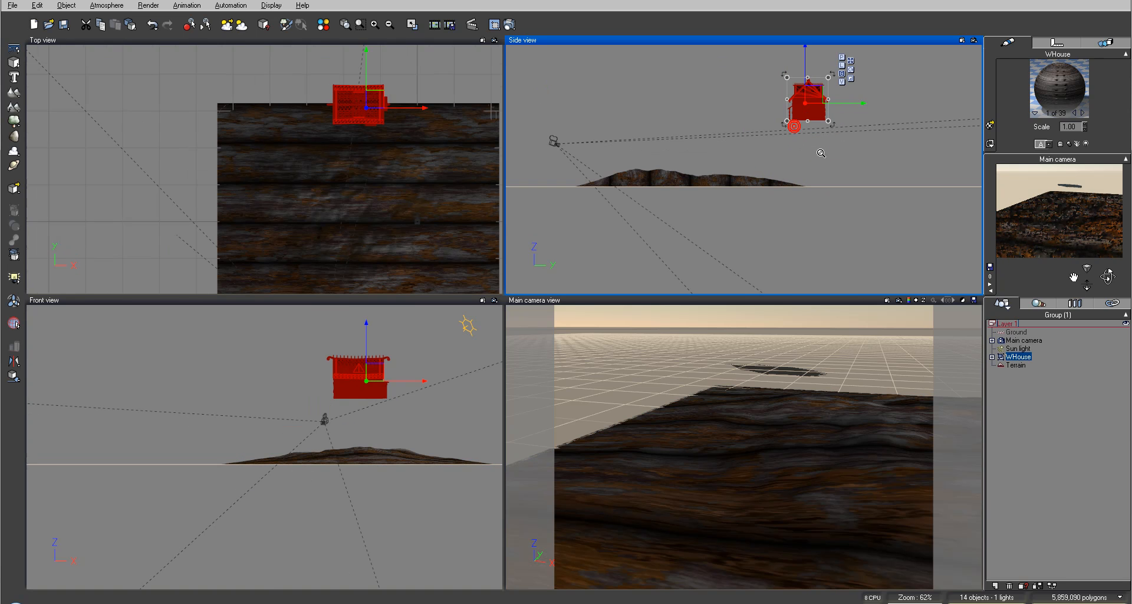
pyautogui.moveTo(814, 91); pyautogui.dragTo(684, 142)
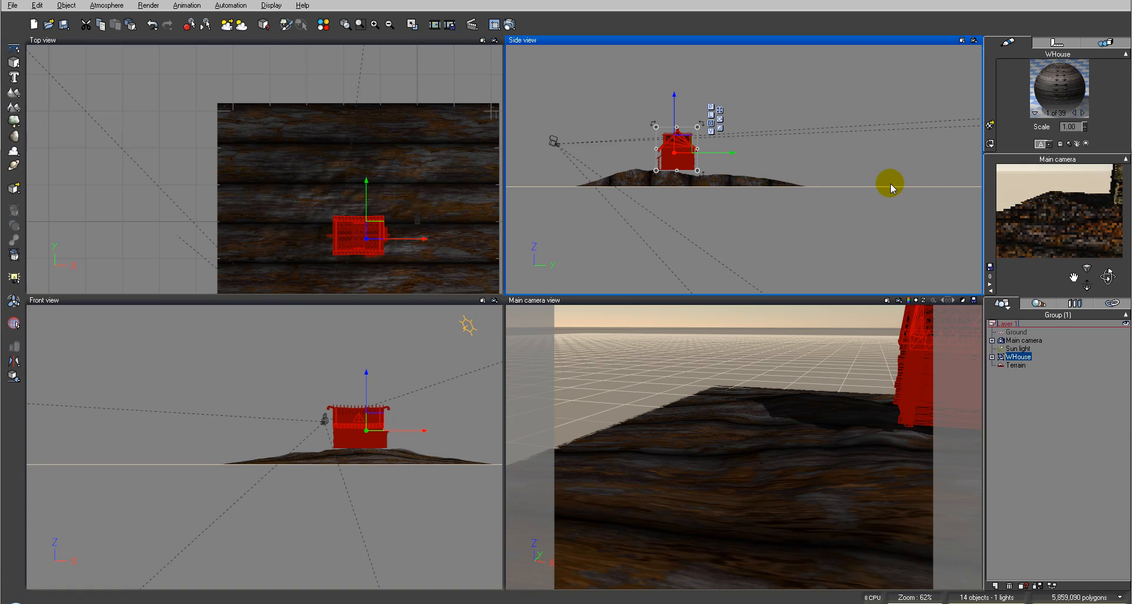
# Select the terrain and replace its material with Flat white from the Basic collection
pyautogui.moveTo(456, 176); pyautogui.dragTo(366, 94, button='right')
pyautogui.click(384, 180)
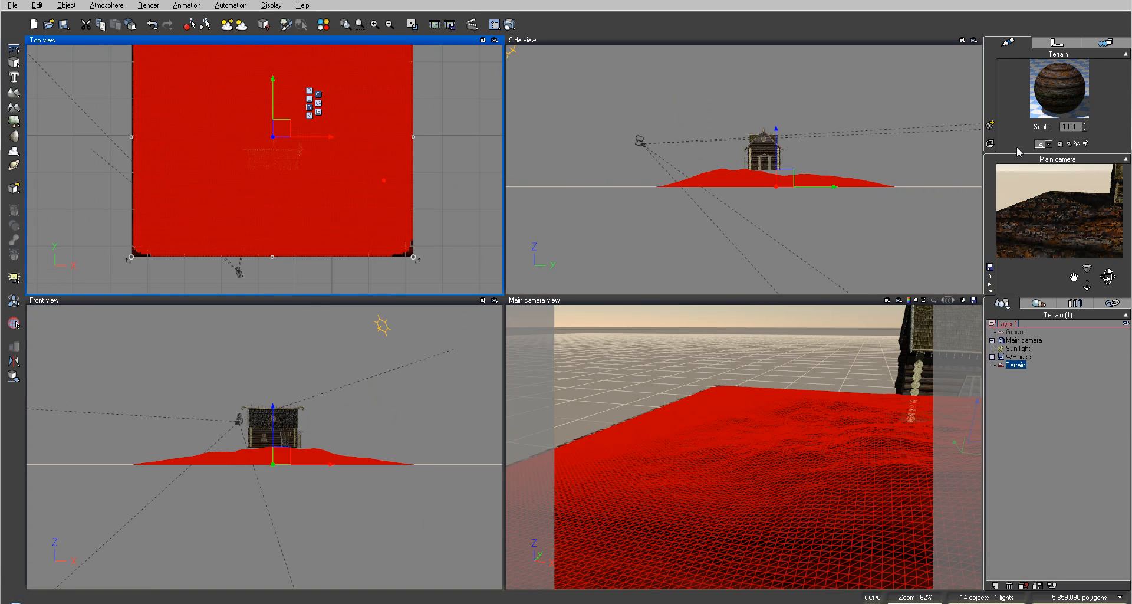
pyautogui.click(992, 126)
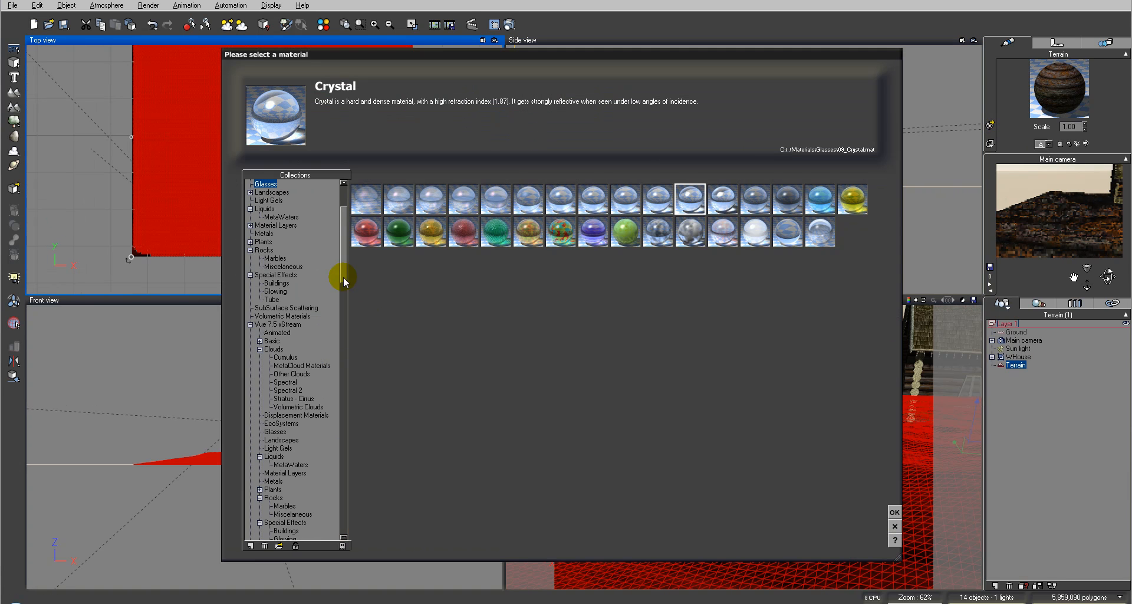
pyautogui.moveTo(344, 275); pyautogui.dragTo(345, 261)
pyautogui.click(265, 185)
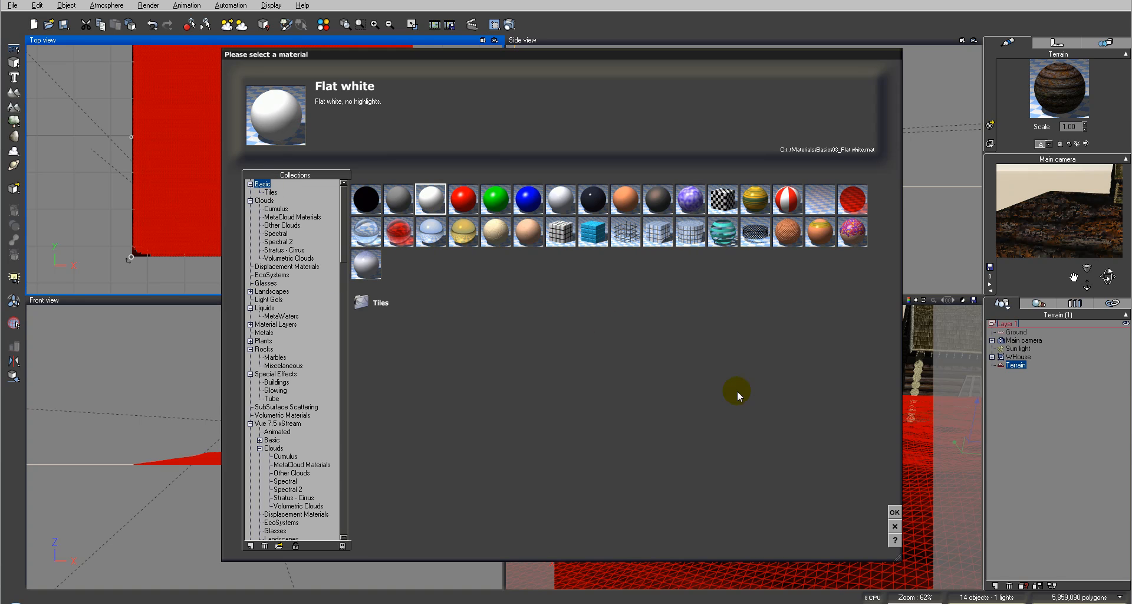
pyautogui.click(894, 515)
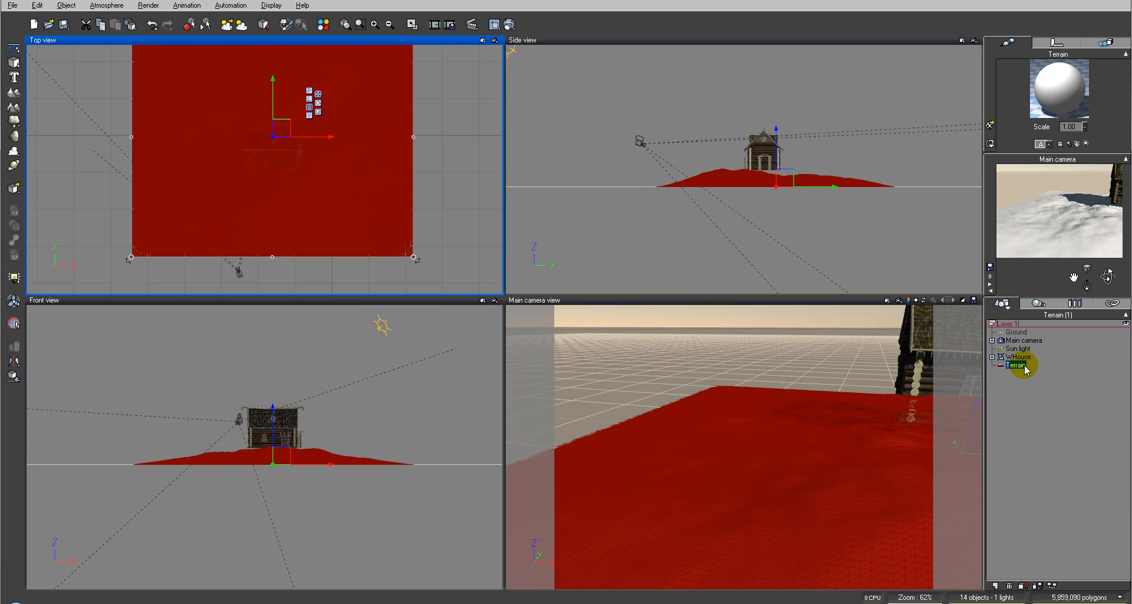
# Open the terrain in the Terrain Editor and shift the editor window aside so the scene views are less covered
pyautogui.rightClick(334, 186)
pyautogui.click(411, 402)
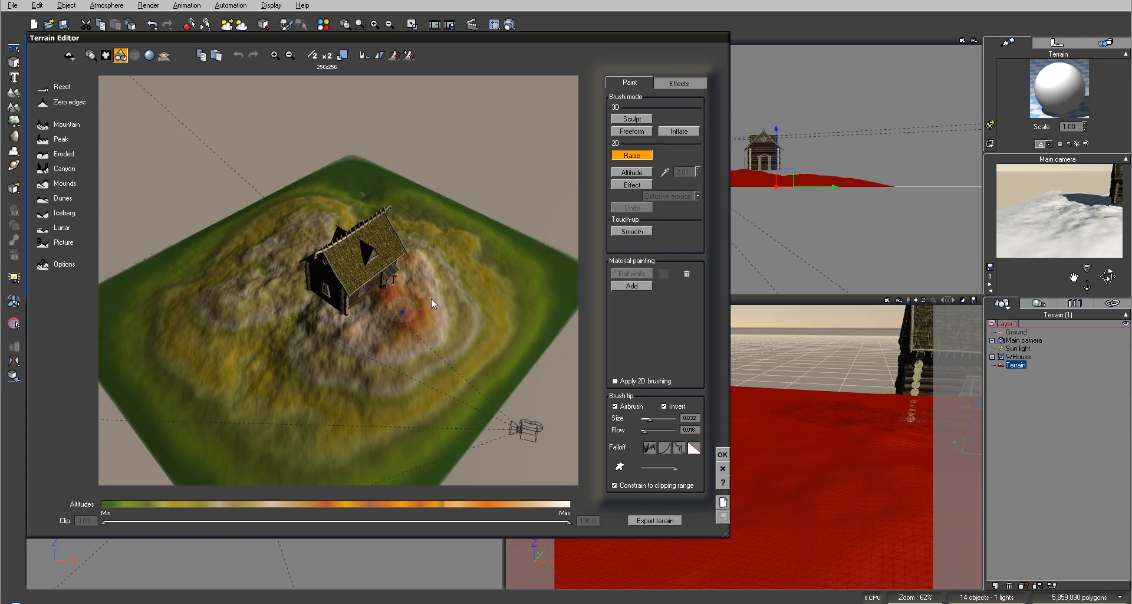
pyautogui.moveTo(431, 299); pyautogui.dragTo(548, 258, button='right')
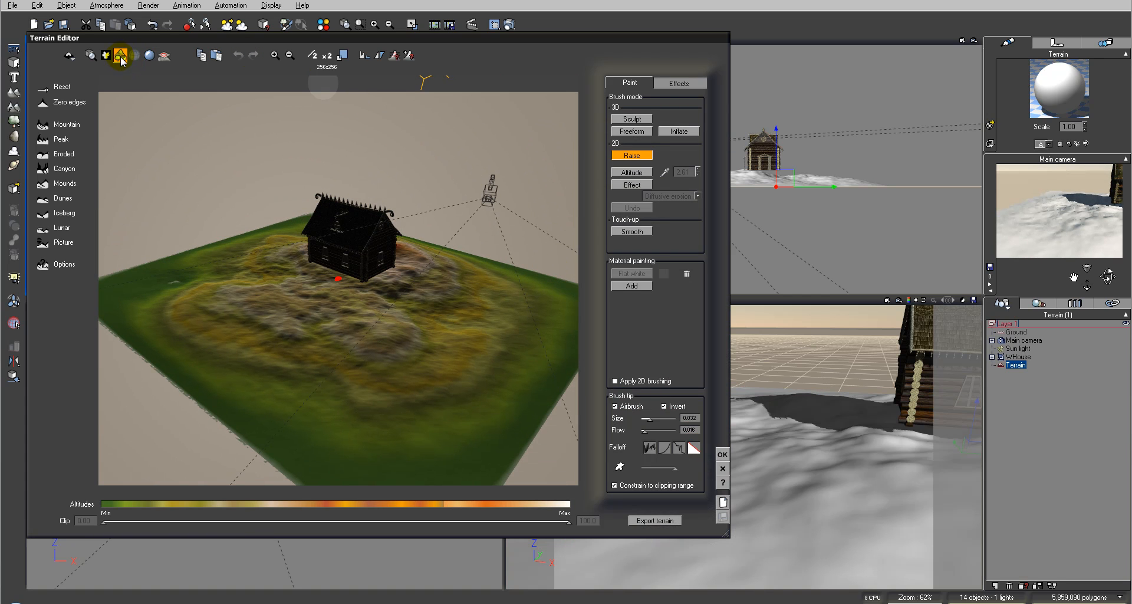
pyautogui.moveTo(386, 36); pyautogui.dragTo(619, 30)
pyautogui.moveTo(594, 323); pyautogui.dragTo(692, 325, button='right')
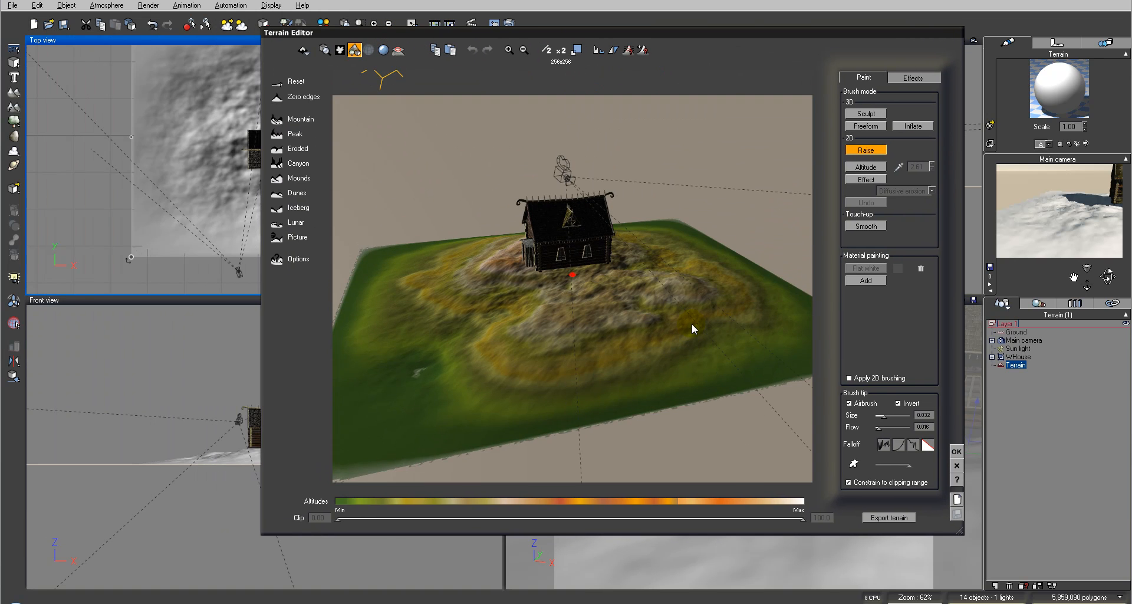
pyautogui.scroll(3, 532, 283)
pyautogui.moveTo(532, 287); pyautogui.dragTo(461, 267, button='right')
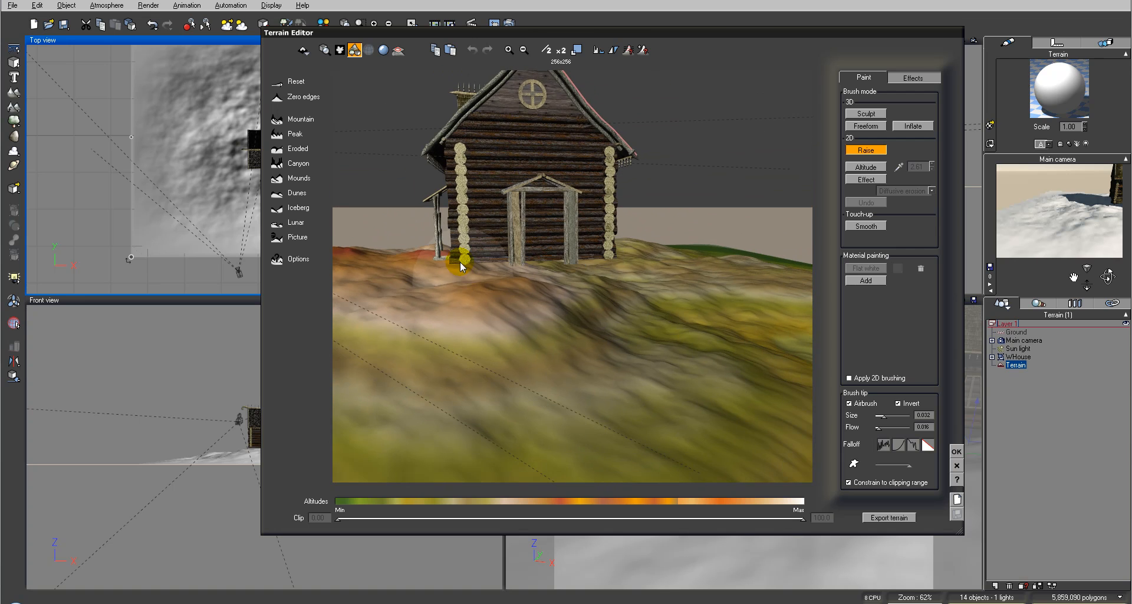
# Turn on the display of clipped terrain and lower the maximum clip altitude to about 46, near the hut's base
pyautogui.click(399, 51)
pyautogui.moveTo(804, 518); pyautogui.dragTo(577, 523)
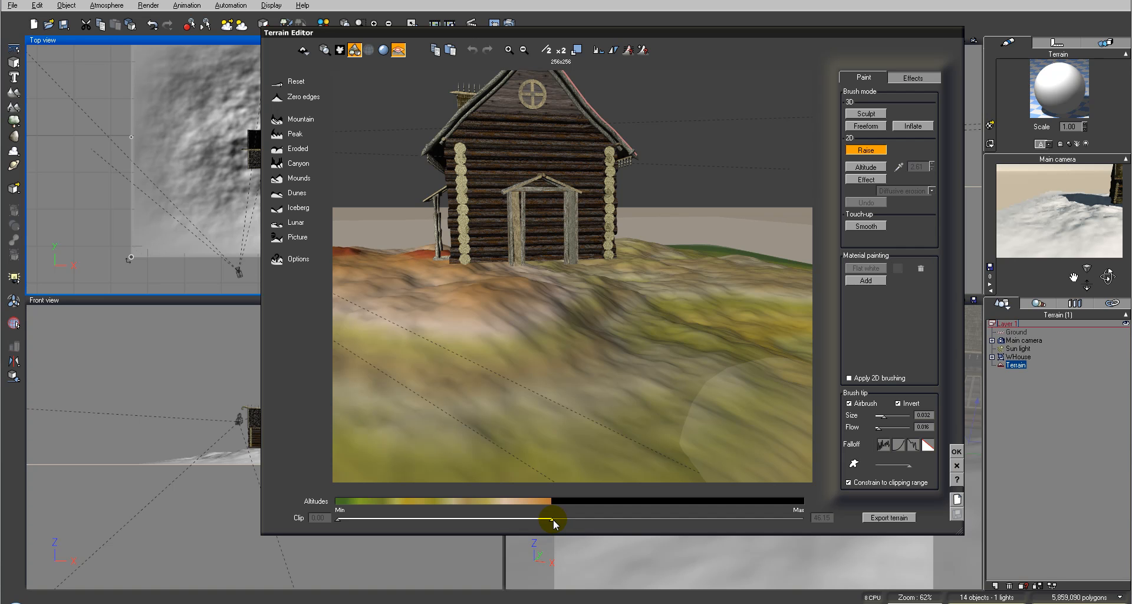
pyautogui.moveTo(571, 288); pyautogui.dragTo(707, 328, button='right')
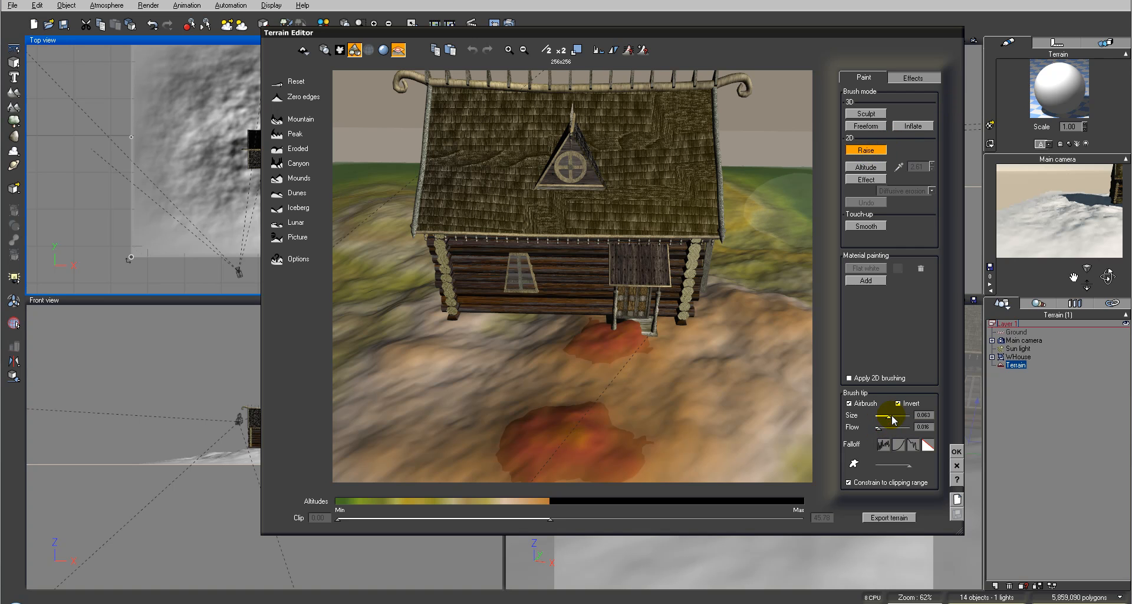
# Set the Raise brush to size 0.063 with a flow of about 0.13 and turn off its Invert option
pyautogui.moveTo(880, 430); pyautogui.dragTo(881, 429)
pyautogui.click(543, 317)
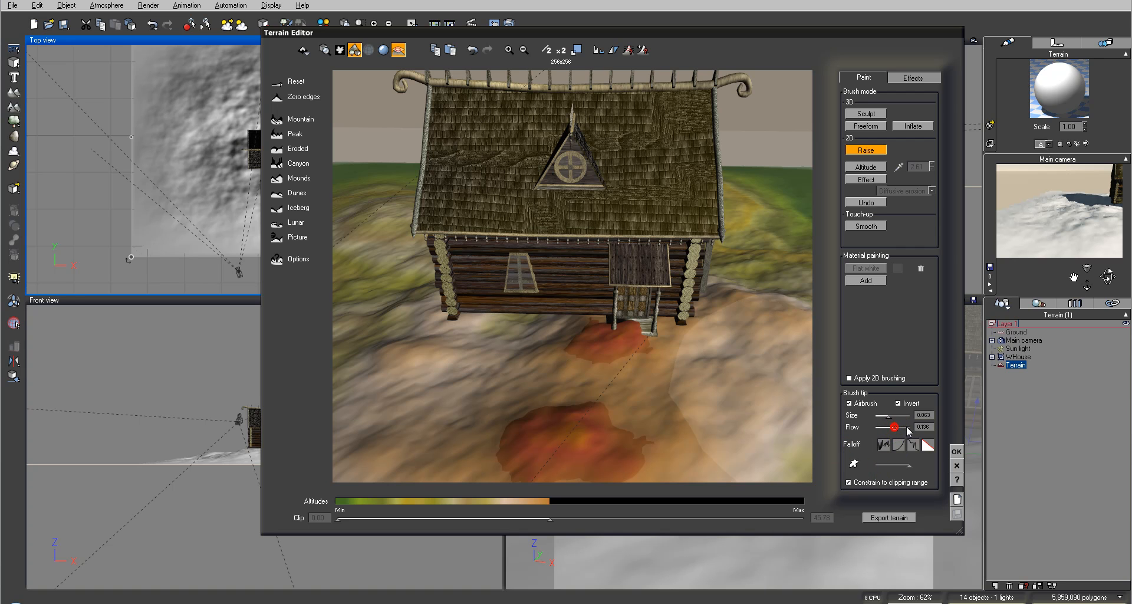
pyautogui.click(500, 328)
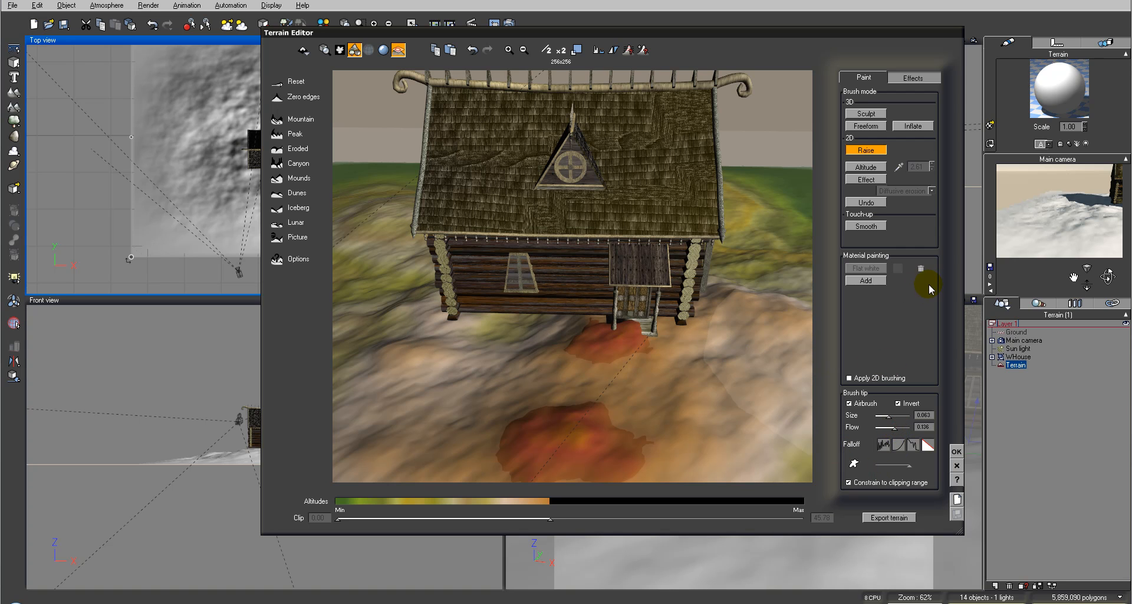
pyautogui.click(898, 403)
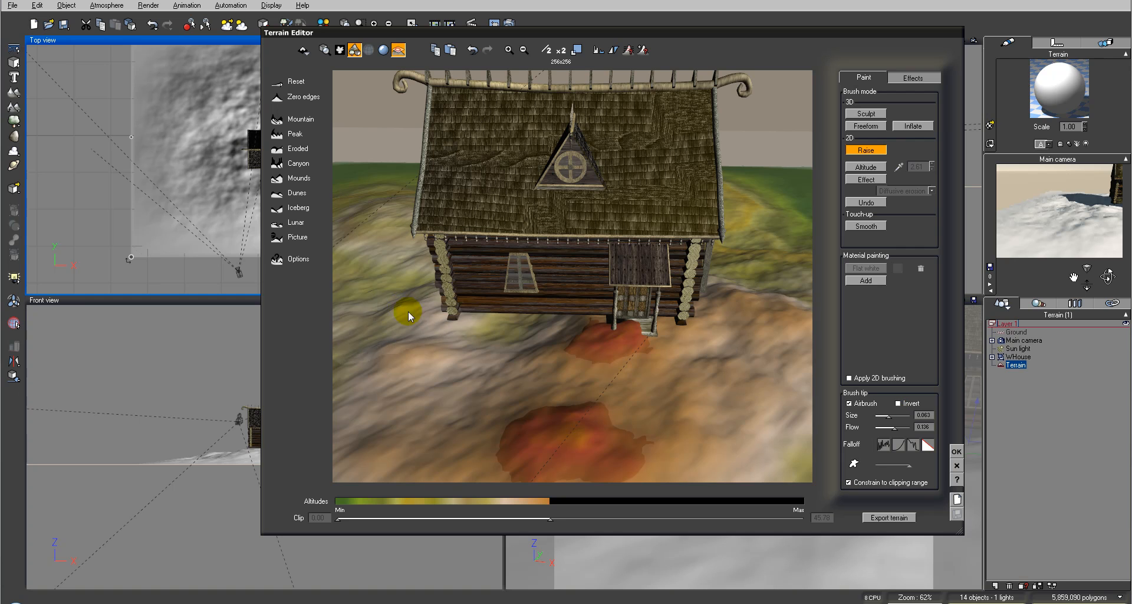
# Raise the sloping ground along the hut's rear wall and towards its porch gable up to the clip altitude
pyautogui.moveTo(495, 324); pyautogui.dragTo(631, 303, button='right')
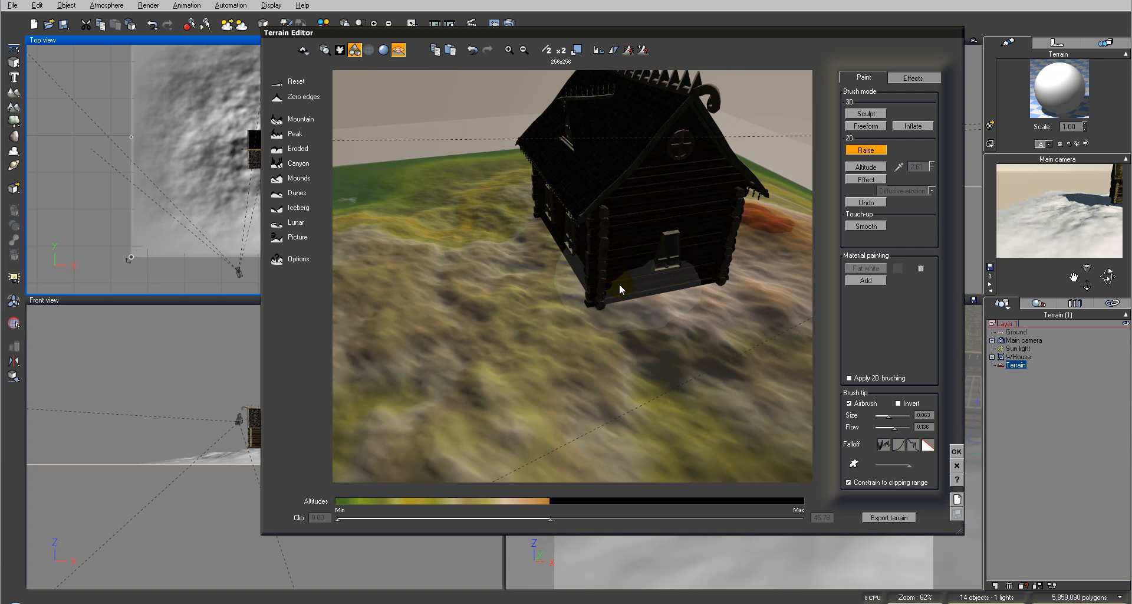
pyautogui.moveTo(594, 301)
pyautogui.mouseDown(button='right')
pyautogui.moveTo(545, 302)
pyautogui.moveTo(645, 291)
pyautogui.moveTo(607, 288)
pyautogui.mouseUp(button='right')
pyautogui.click(926, 448)
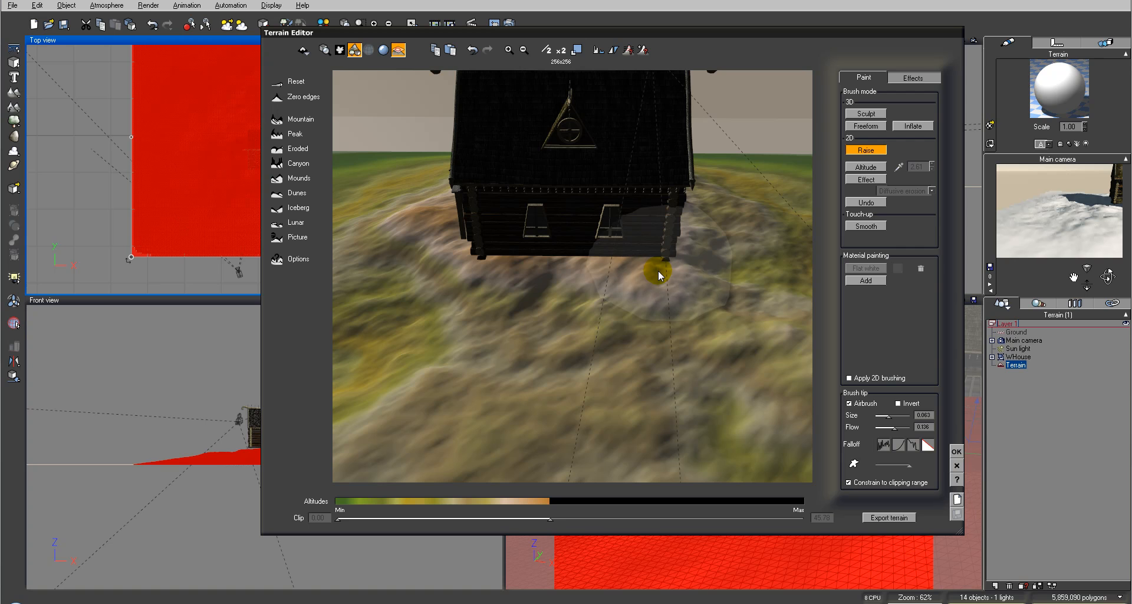
pyautogui.moveTo(528, 267)
pyautogui.mouseDown()
pyautogui.moveTo(525, 253)
pyautogui.moveTo(572, 260)
pyautogui.moveTo(479, 245)
pyautogui.mouseUp()
pyautogui.moveTo(480, 246)
pyautogui.mouseDown(button='right')
pyautogui.moveTo(636, 237)
pyautogui.moveTo(614, 254)
pyautogui.mouseUp(button='right')
pyautogui.moveTo(547, 323)
pyautogui.mouseDown()
pyautogui.moveTo(473, 334)
pyautogui.moveTo(496, 320)
pyautogui.moveTo(472, 316)
pyautogui.moveTo(514, 329)
pyautogui.moveTo(515, 318)
pyautogui.mouseUp()
pyautogui.moveTo(515, 317)
pyautogui.mouseDown(button='right')
pyautogui.moveTo(633, 248)
pyautogui.moveTo(655, 249)
pyautogui.moveTo(642, 271)
pyautogui.mouseUp(button='right')
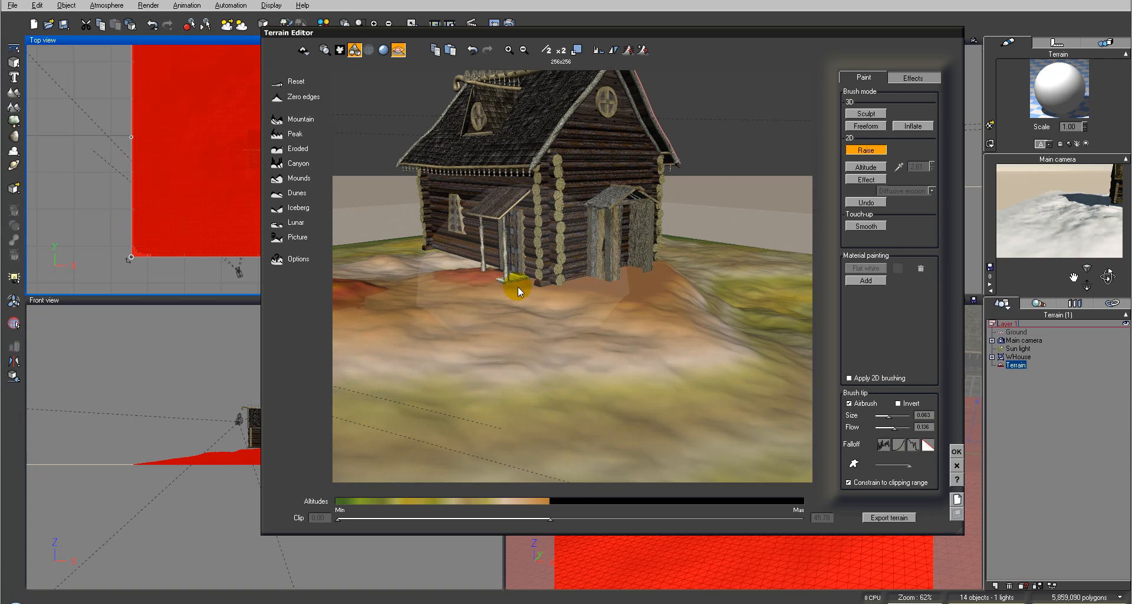
# Raise the ground around the hut's front corner and windowed gable end to extend the level platform
pyautogui.moveTo(488, 282); pyautogui.dragTo(579, 336, button='right')
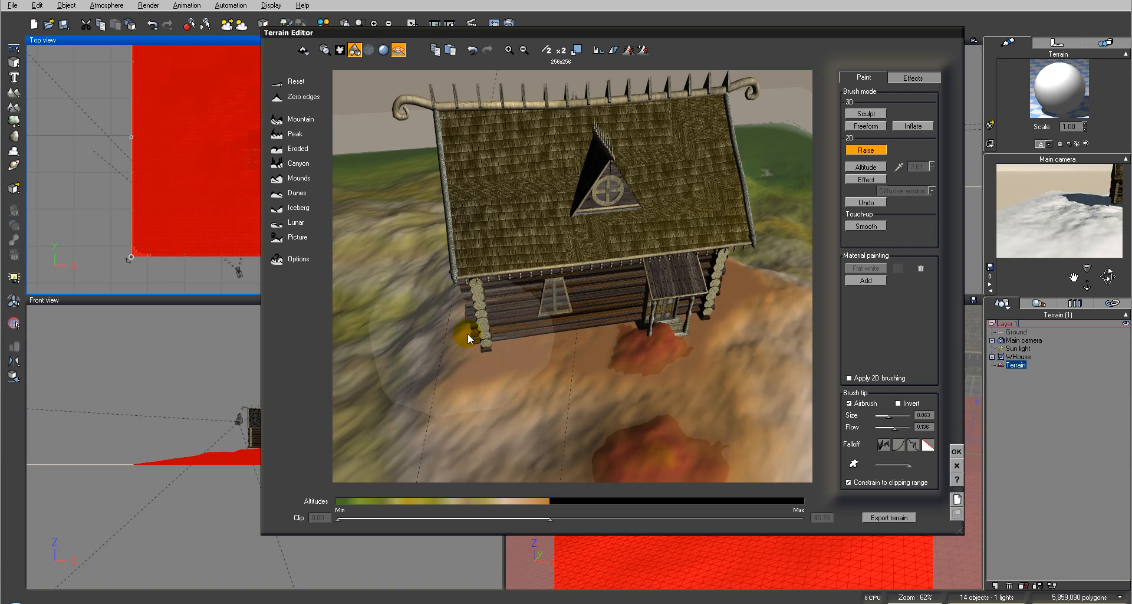
pyautogui.moveTo(522, 342)
pyautogui.mouseDown(button='right')
pyautogui.moveTo(667, 292)
pyautogui.moveTo(653, 306)
pyautogui.mouseUp(button='right')
pyautogui.moveTo(653, 306)
pyautogui.mouseDown()
pyautogui.moveTo(564, 323)
pyautogui.moveTo(584, 317)
pyautogui.moveTo(539, 358)
pyautogui.moveTo(565, 318)
pyautogui.moveTo(586, 332)
pyautogui.moveTo(743, 338)
pyautogui.moveTo(639, 373)
pyautogui.moveTo(540, 275)
pyautogui.mouseUp()
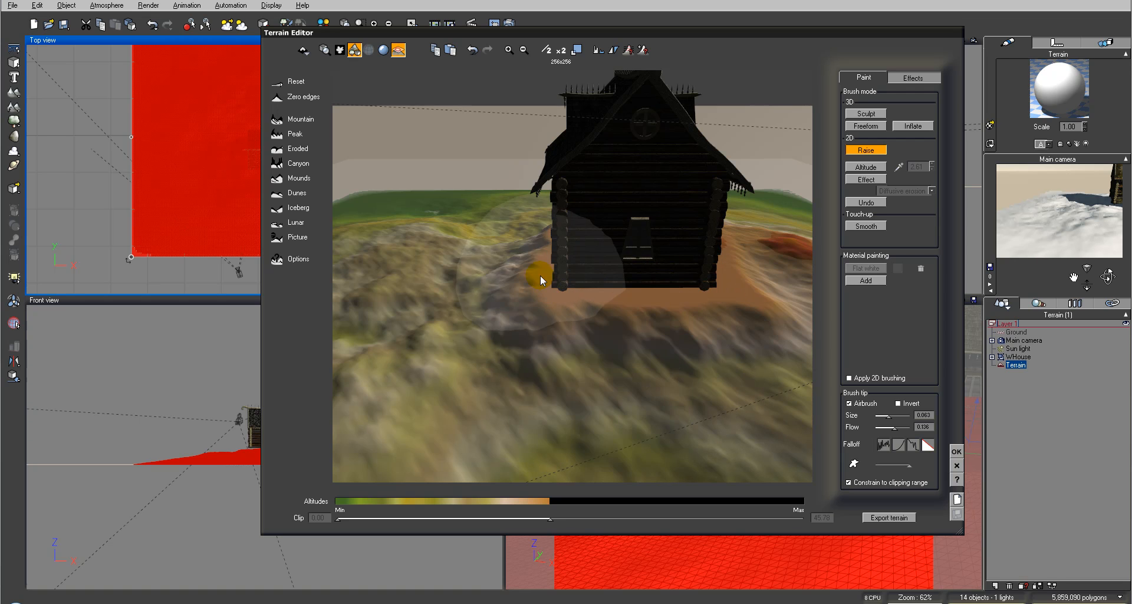
pyautogui.moveTo(540, 276); pyautogui.dragTo(658, 332, button='right')
pyautogui.moveTo(501, 291)
pyautogui.mouseDown()
pyautogui.moveTo(467, 286)
pyautogui.moveTo(443, 256)
pyautogui.moveTo(438, 274)
pyautogui.moveTo(537, 320)
pyautogui.moveTo(647, 322)
pyautogui.mouseUp()
pyautogui.moveTo(487, 286); pyautogui.dragTo(636, 286, button='right')
# Widen the level platform outward in front of the hut's porch gable with further Raise brush strokes
pyautogui.moveTo(560, 362)
pyautogui.mouseDown()
pyautogui.moveTo(575, 370)
pyautogui.moveTo(496, 390)
pyautogui.moveTo(384, 387)
pyautogui.moveTo(374, 403)
pyautogui.mouseUp()
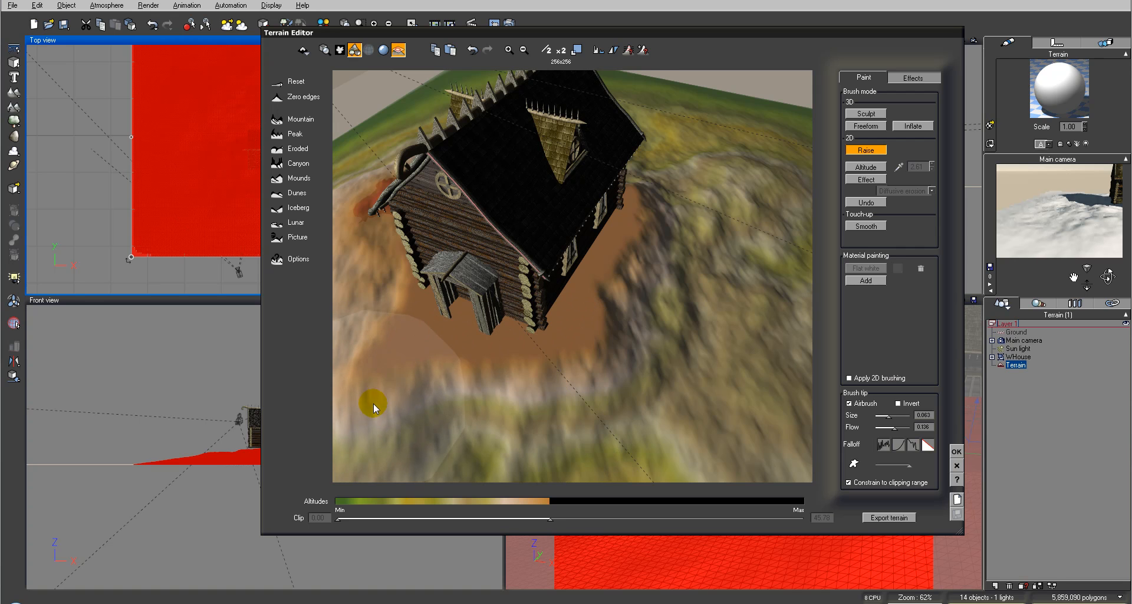
pyautogui.moveTo(417, 339); pyautogui.dragTo(514, 331, button='right')
pyautogui.moveTo(582, 401)
pyautogui.mouseDown()
pyautogui.moveTo(489, 415)
pyautogui.moveTo(457, 406)
pyautogui.moveTo(488, 423)
pyautogui.moveTo(372, 389)
pyautogui.moveTo(392, 386)
pyautogui.mouseUp()
pyautogui.moveTo(392, 386)
pyautogui.mouseDown(button='right')
pyautogui.moveTo(537, 364)
pyautogui.moveTo(548, 351)
pyautogui.mouseUp(button='right')
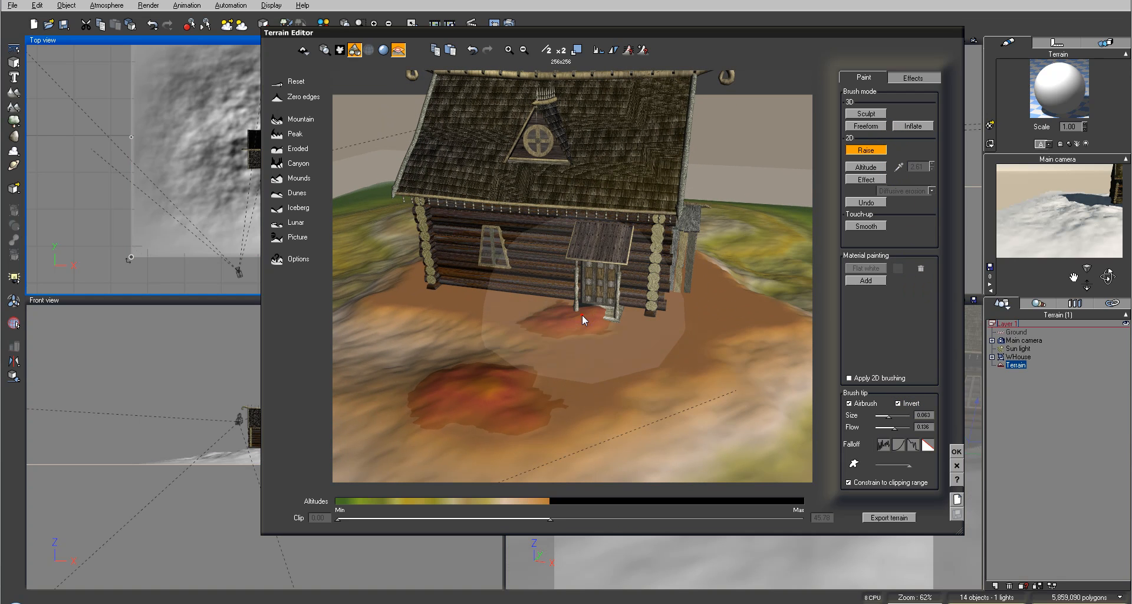
pyautogui.moveTo(585, 309); pyautogui.dragTo(575, 362, button='right')
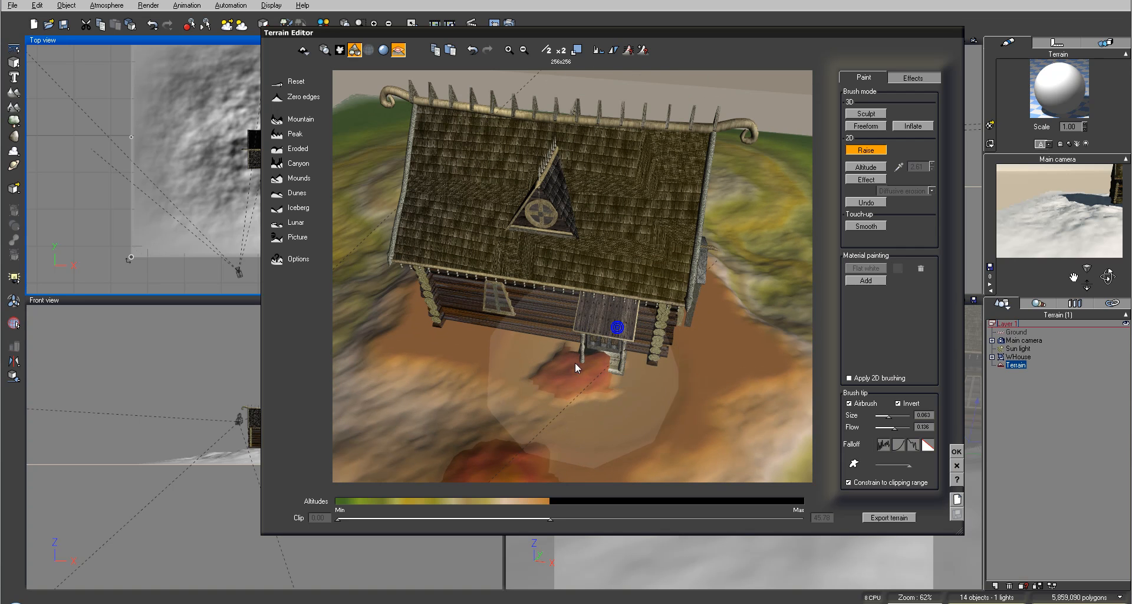
# Restore the clip range to the full altitude span up to 100 and turn off the display of clipped terrain
pyautogui.moveTo(543, 517); pyautogui.dragTo(826, 510)
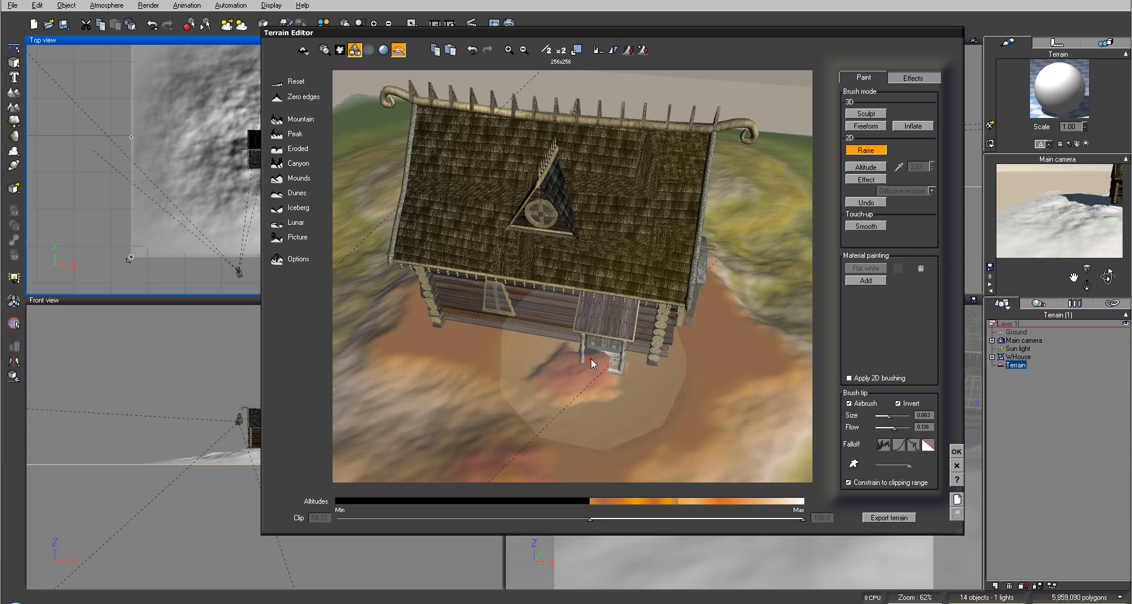
pyautogui.moveTo(568, 380); pyautogui.dragTo(595, 332, button='right')
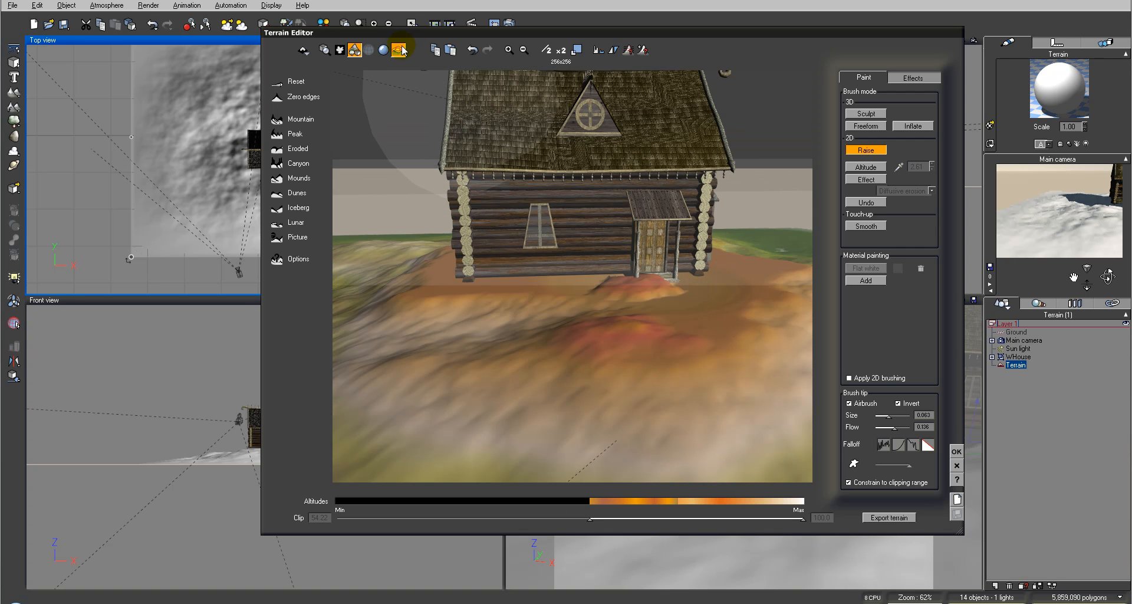
pyautogui.click(401, 50)
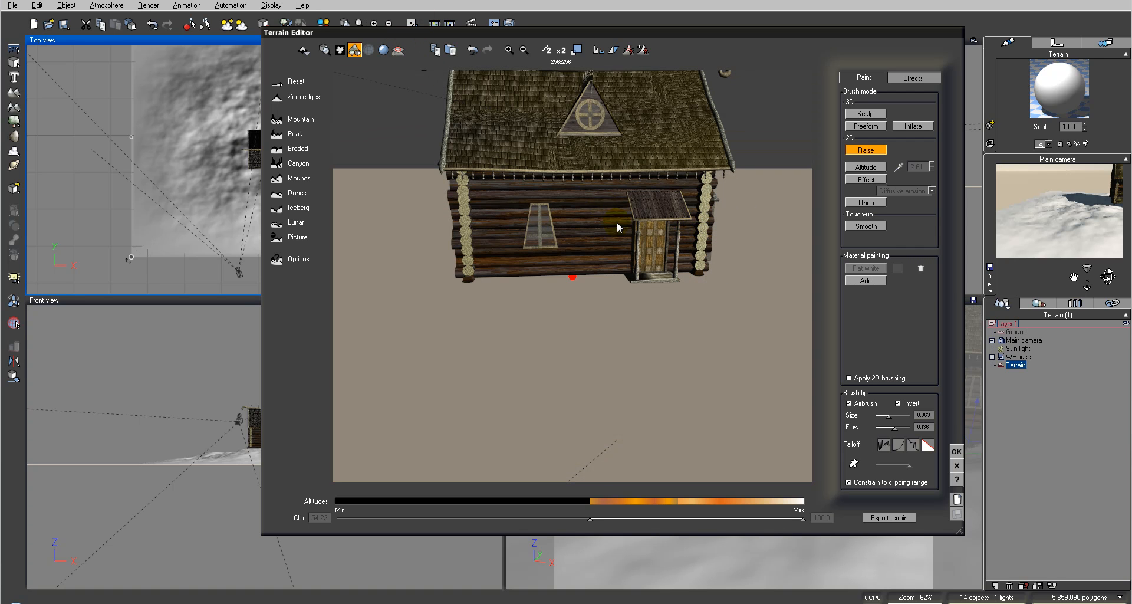
pyautogui.click(588, 518)
pyautogui.moveTo(593, 520); pyautogui.dragTo(341, 529)
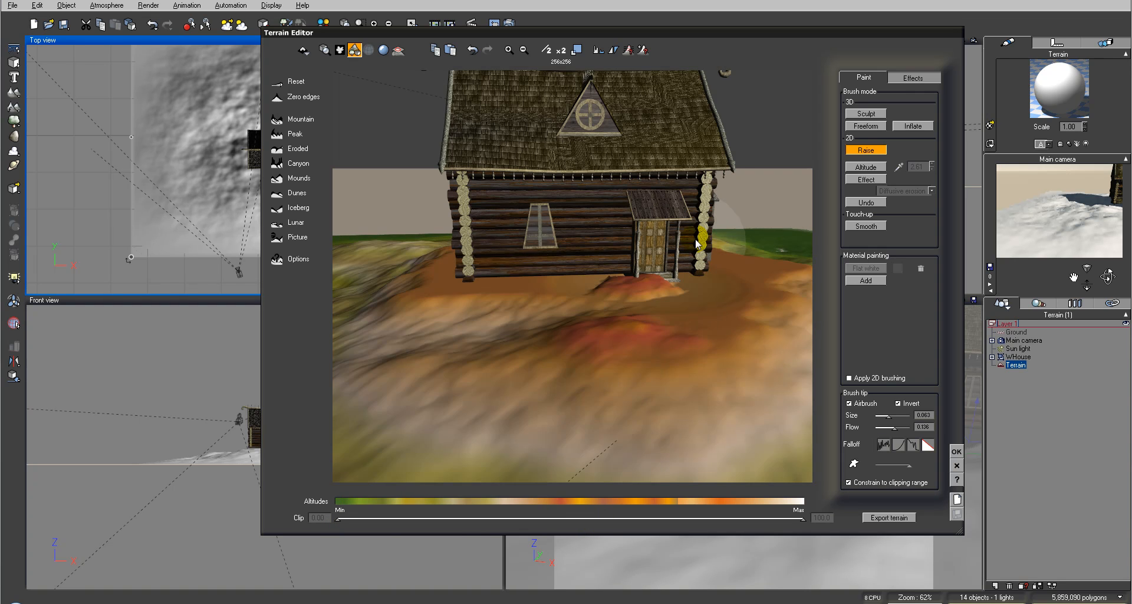
# Lower the bump of ground in front of the hut's main door with brush strokes
pyautogui.moveTo(697, 238); pyautogui.dragTo(677, 316, button='right')
pyautogui.click(626, 344)
pyautogui.moveTo(626, 346); pyautogui.dragTo(642, 345)
# Show clipped terrain again and reduce the maximum clip altitude to about 46 to match the platform level
pyautogui.moveTo(700, 326); pyautogui.dragTo(669, 292, button='right')
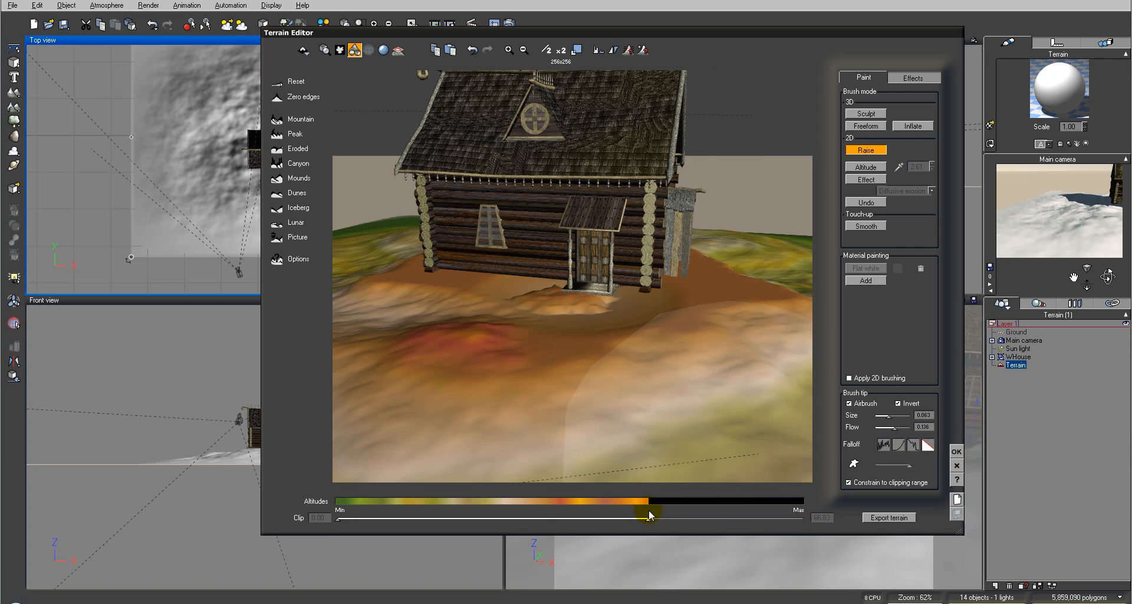
pyautogui.click(397, 51)
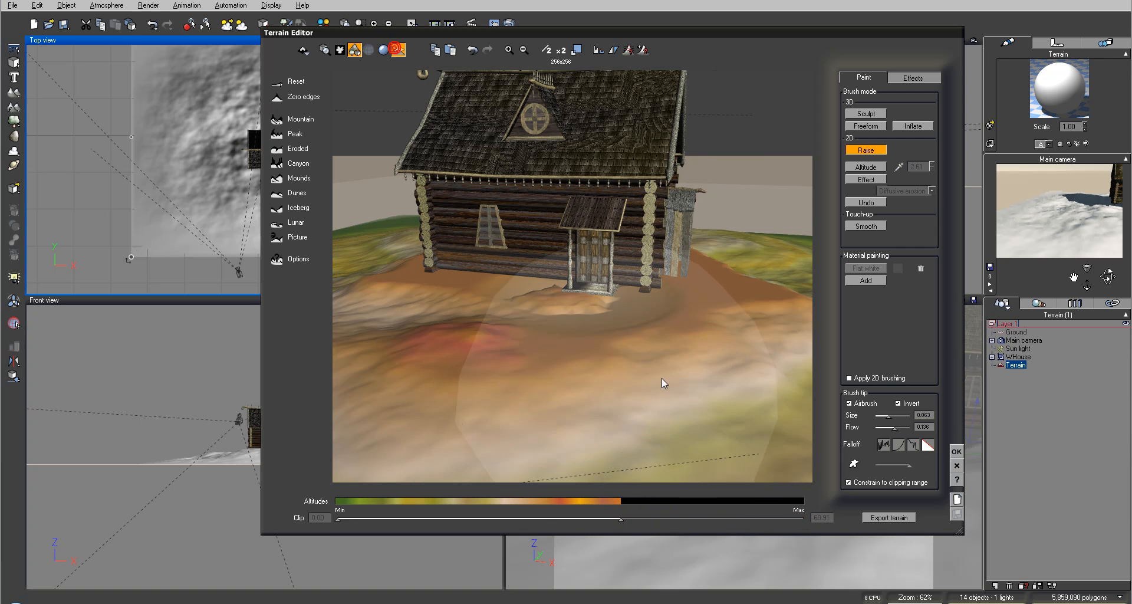
pyautogui.moveTo(621, 522); pyautogui.dragTo(566, 522)
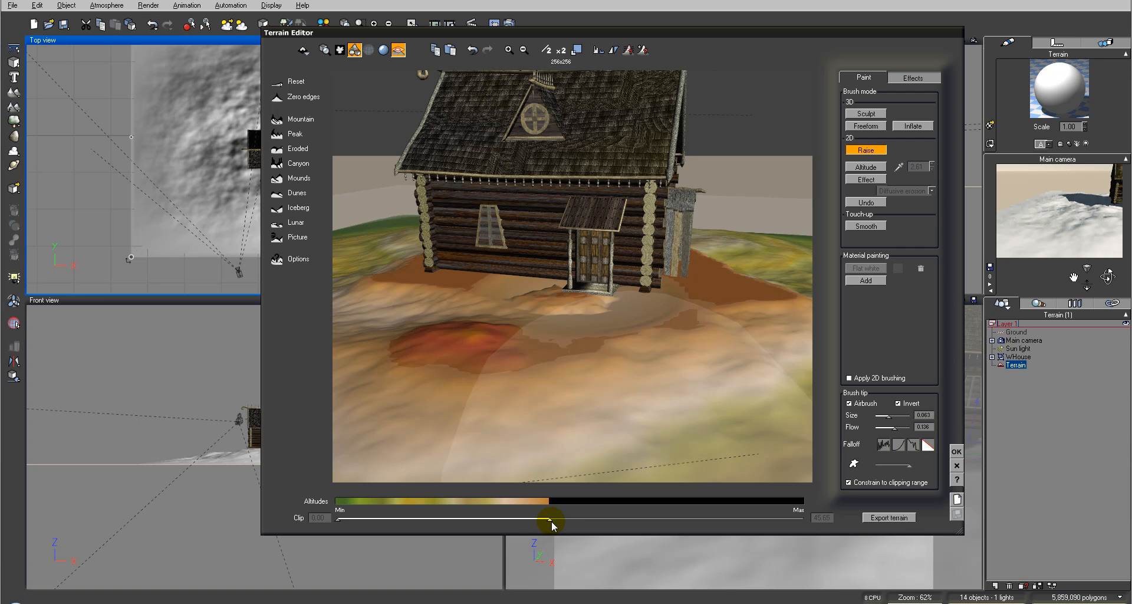
pyautogui.moveTo(617, 334); pyautogui.dragTo(654, 383, button='right')
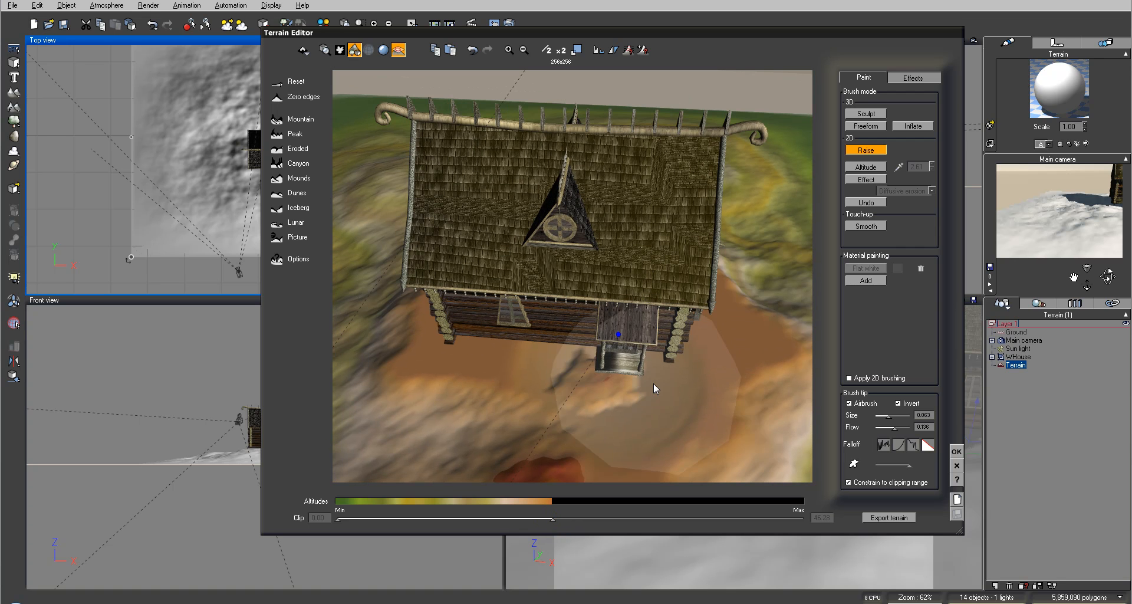
# Turn off the brush's Invert option and fill the ground in front of the main door up to platform level
pyautogui.click(905, 408)
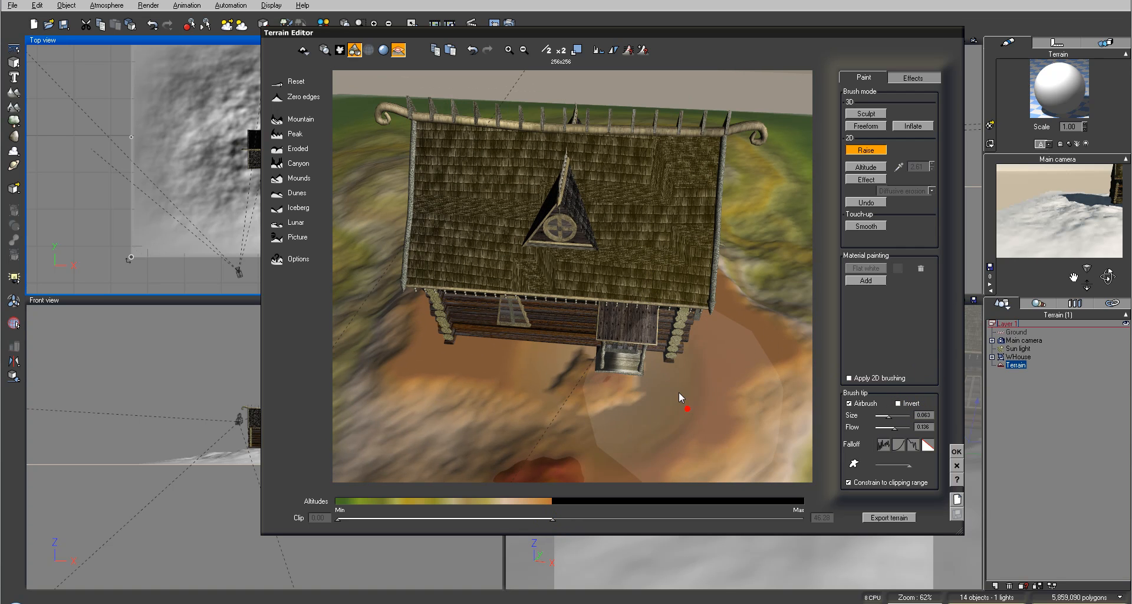
pyautogui.moveTo(650, 367)
pyautogui.mouseDown()
pyautogui.moveTo(600, 342)
pyautogui.moveTo(547, 373)
pyautogui.moveTo(562, 352)
pyautogui.moveTo(627, 394)
pyautogui.moveTo(664, 370)
pyautogui.mouseUp()
pyautogui.moveTo(664, 370)
pyautogui.mouseDown(button='right')
pyautogui.moveTo(571, 316)
pyautogui.moveTo(565, 360)
pyautogui.mouseUp(button='right')
# Check the levelled ground on all sides of the hut and restore the maximum clip altitude to 100
pyautogui.moveTo(476, 304); pyautogui.dragTo(605, 319, button='right')
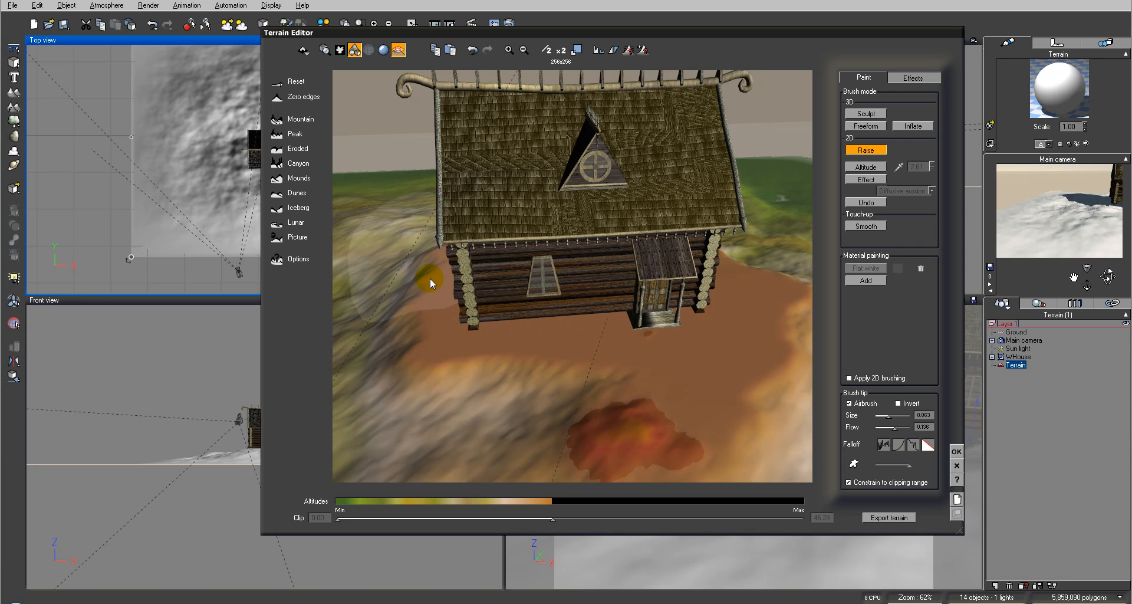
pyautogui.moveTo(437, 279); pyautogui.dragTo(685, 299, button='right')
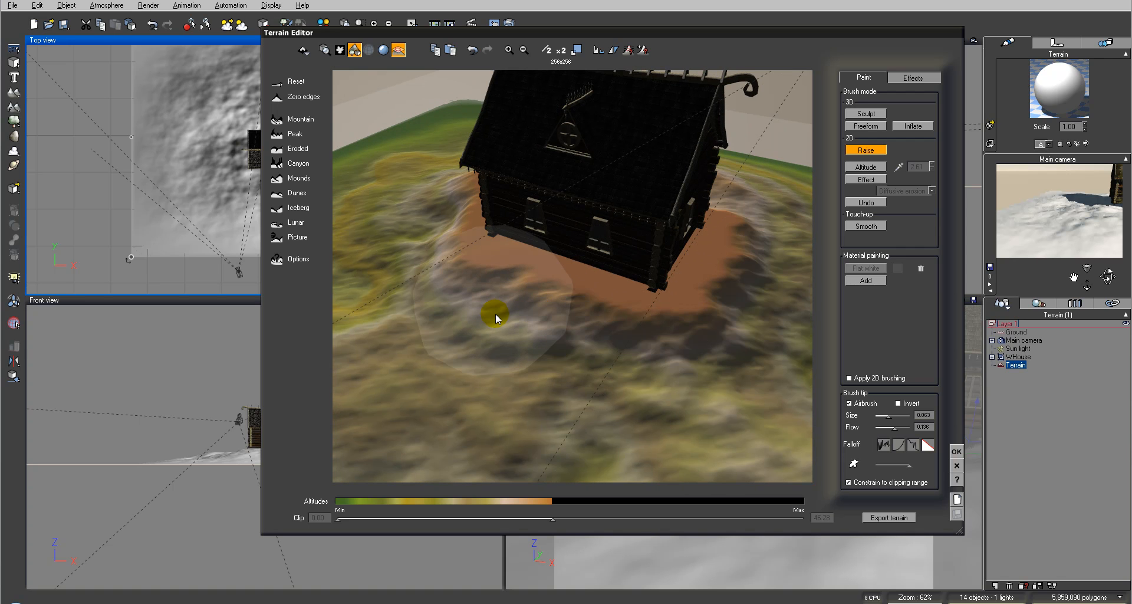
pyautogui.moveTo(642, 350)
pyautogui.mouseDown(button='right')
pyautogui.moveTo(597, 261)
pyautogui.moveTo(754, 256)
pyautogui.moveTo(823, 326)
pyautogui.mouseUp(button='right')
pyautogui.moveTo(552, 518); pyautogui.dragTo(804, 518)
pyautogui.moveTo(488, 313); pyautogui.dragTo(638, 331, button='right')
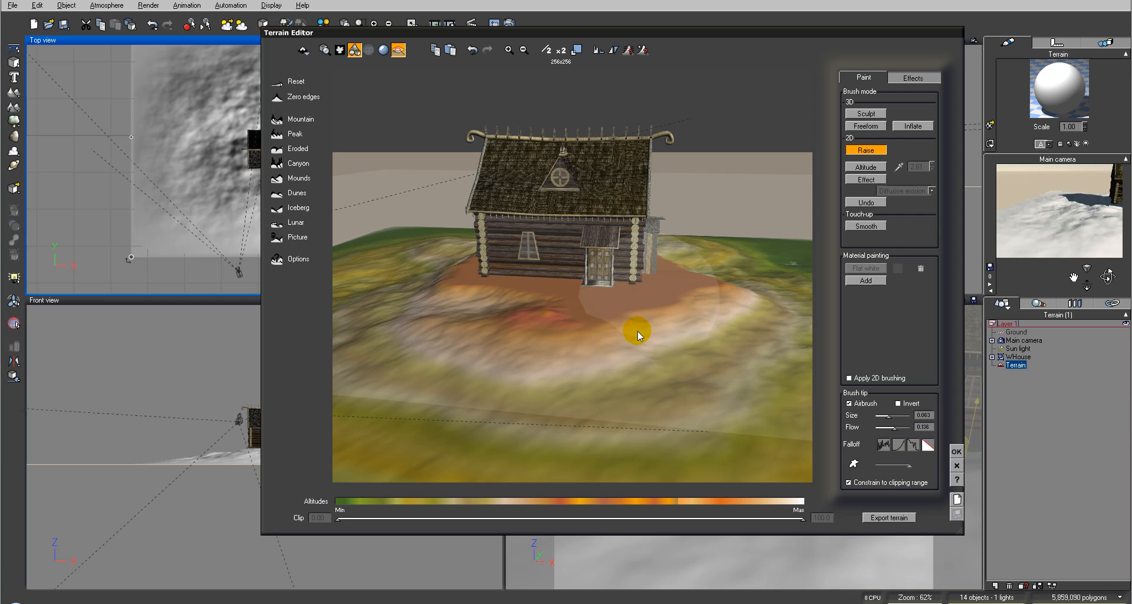
pyautogui.click(876, 281)
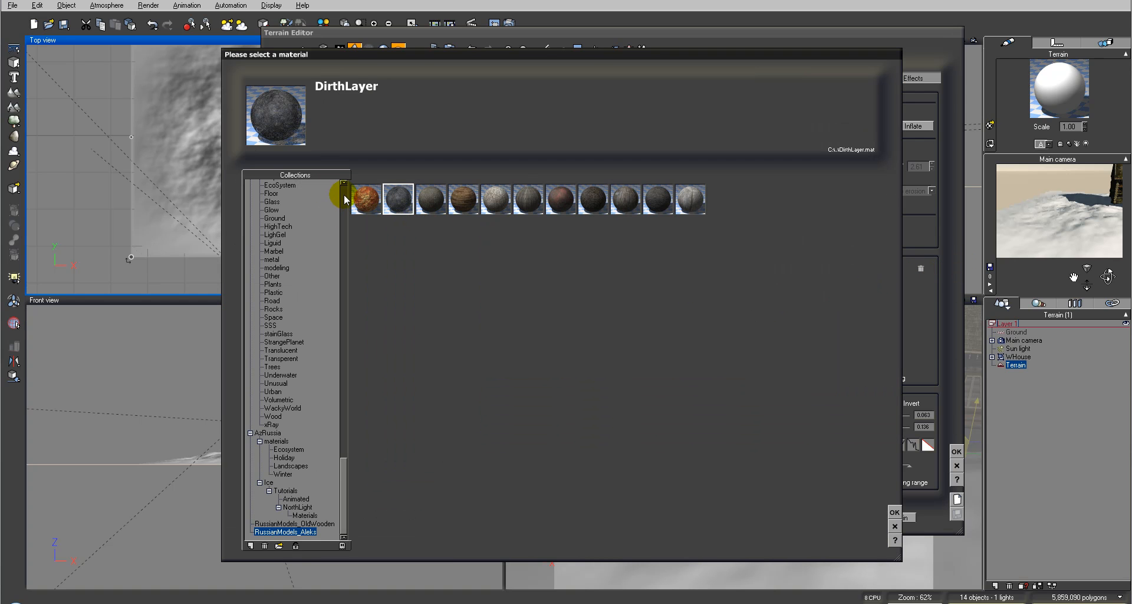
pyautogui.scroll(3, 341, 246)
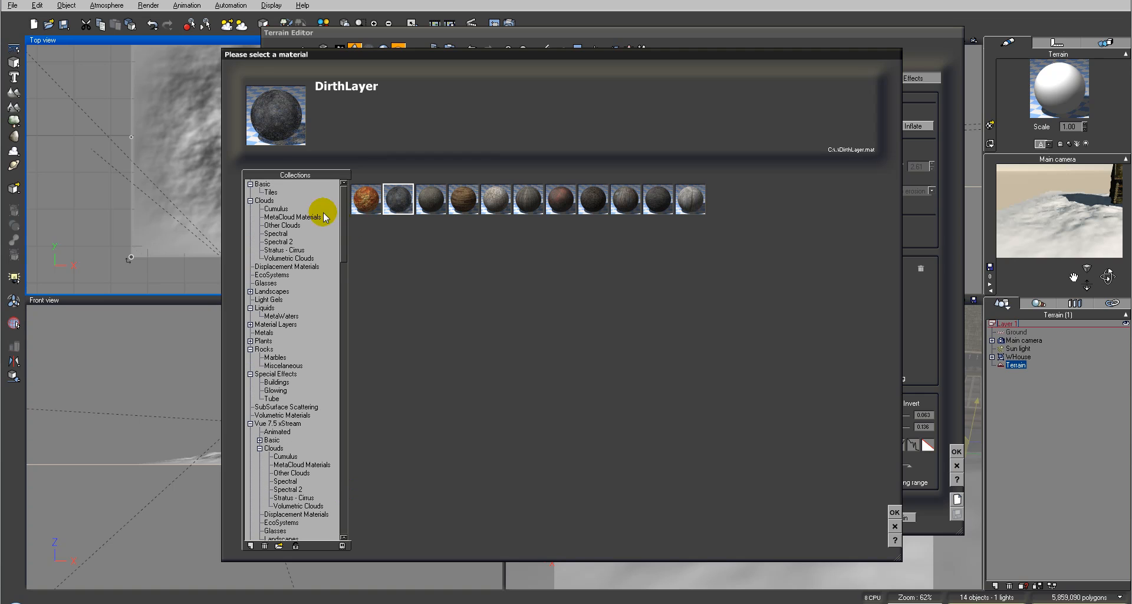
pyautogui.click(269, 192)
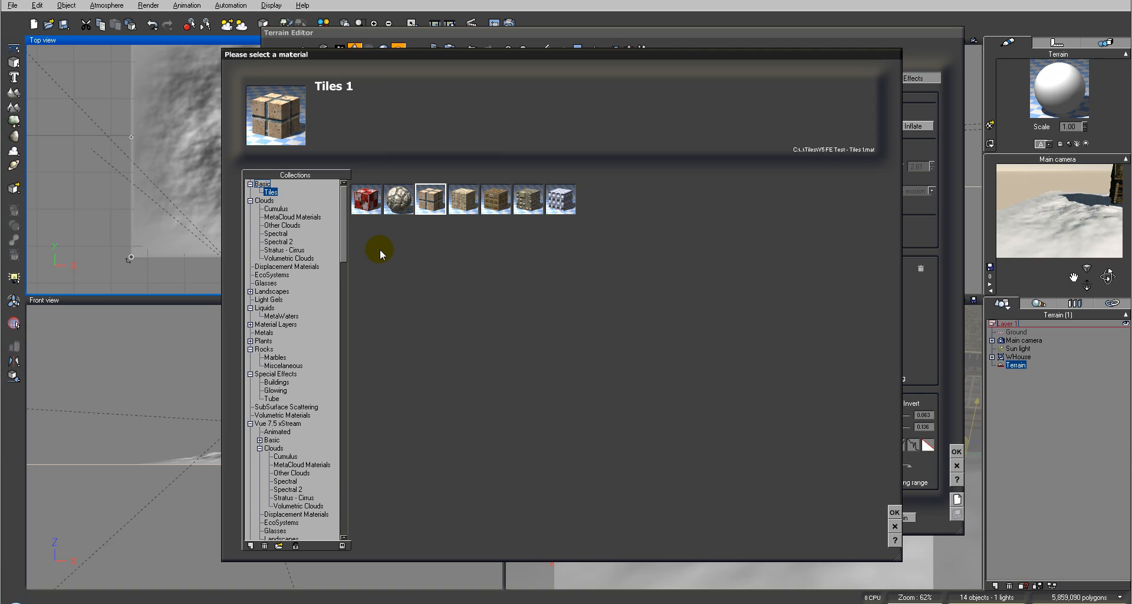
pyautogui.click(894, 512)
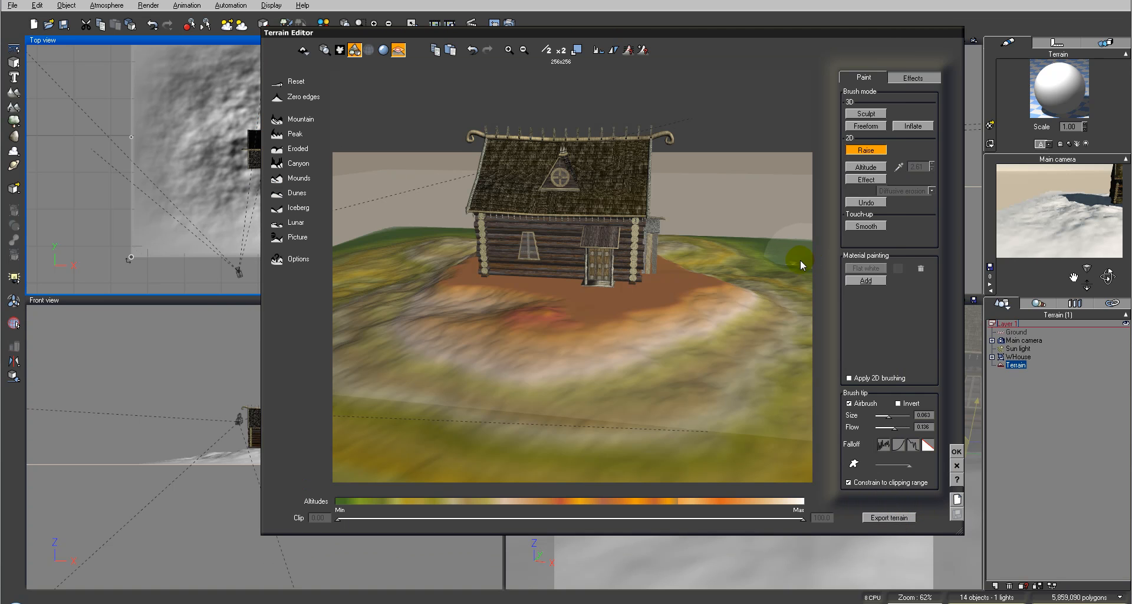
# Turn off the display of clipped terrain and apply the terrain edits to the scene
pyautogui.moveTo(632, 278); pyautogui.dragTo(419, 13, button='right')
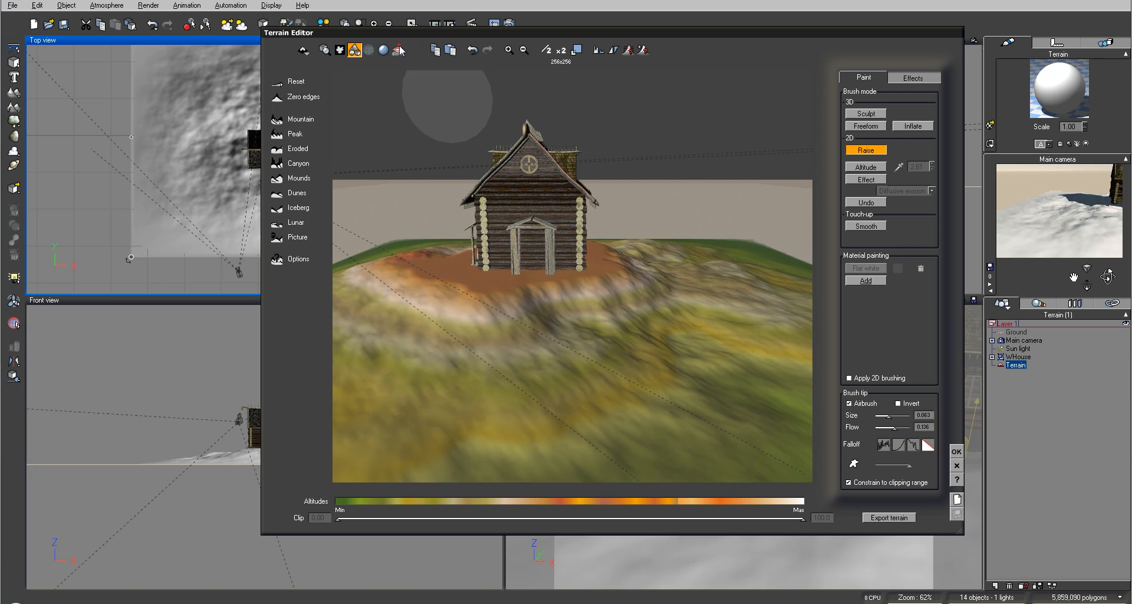
pyautogui.click(957, 451)
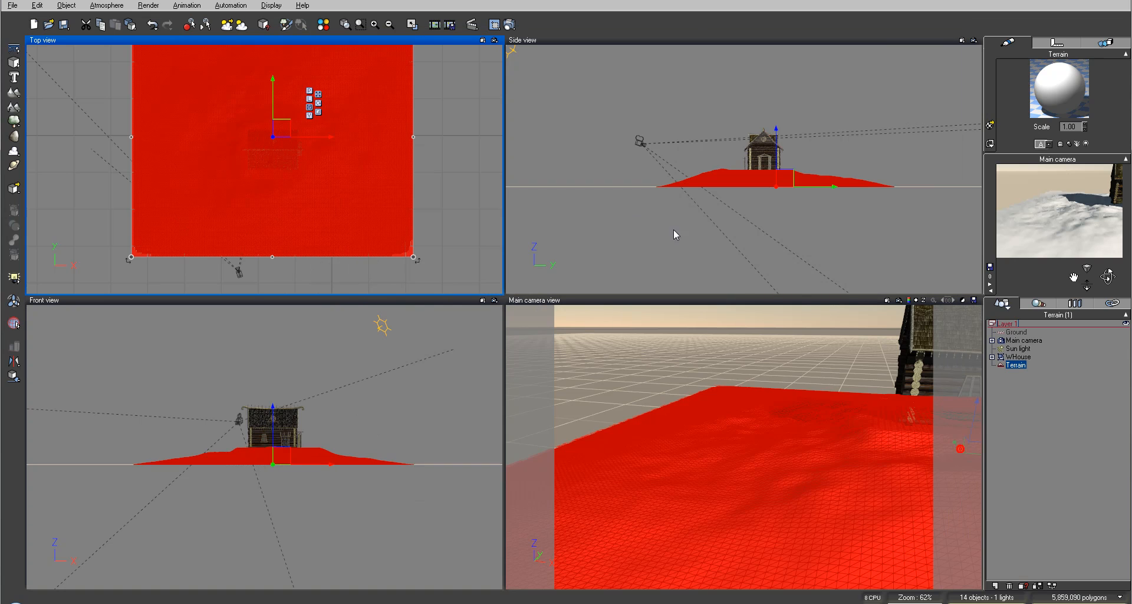
# Move the main camera around to the hut's door side and turn it to face the hut
pyautogui.click(1034, 342)
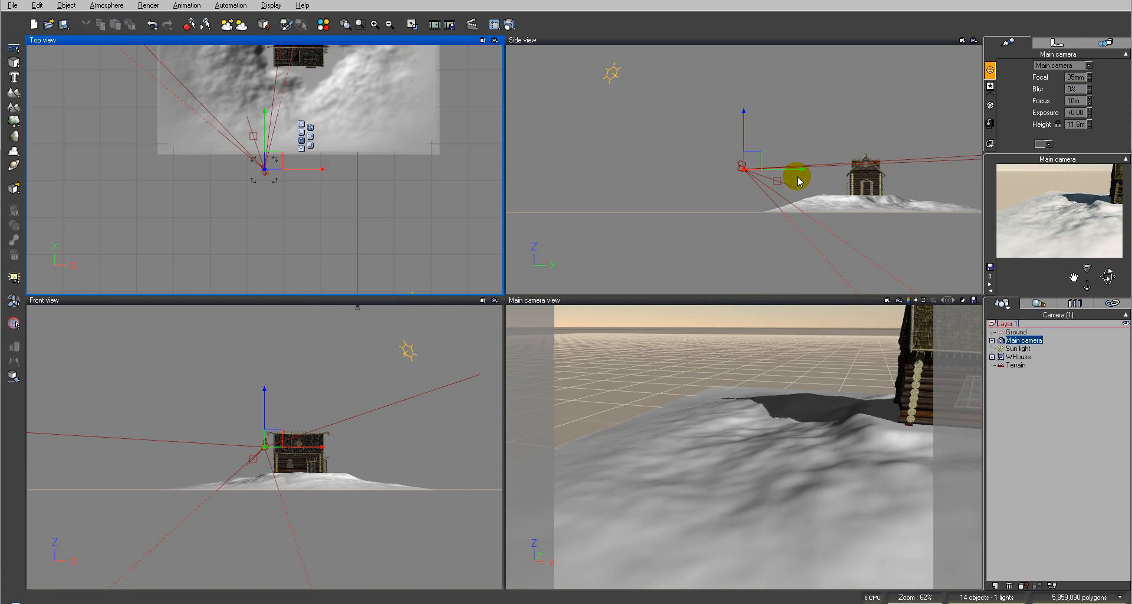
pyautogui.moveTo(276, 165); pyautogui.dragTo(259, 205)
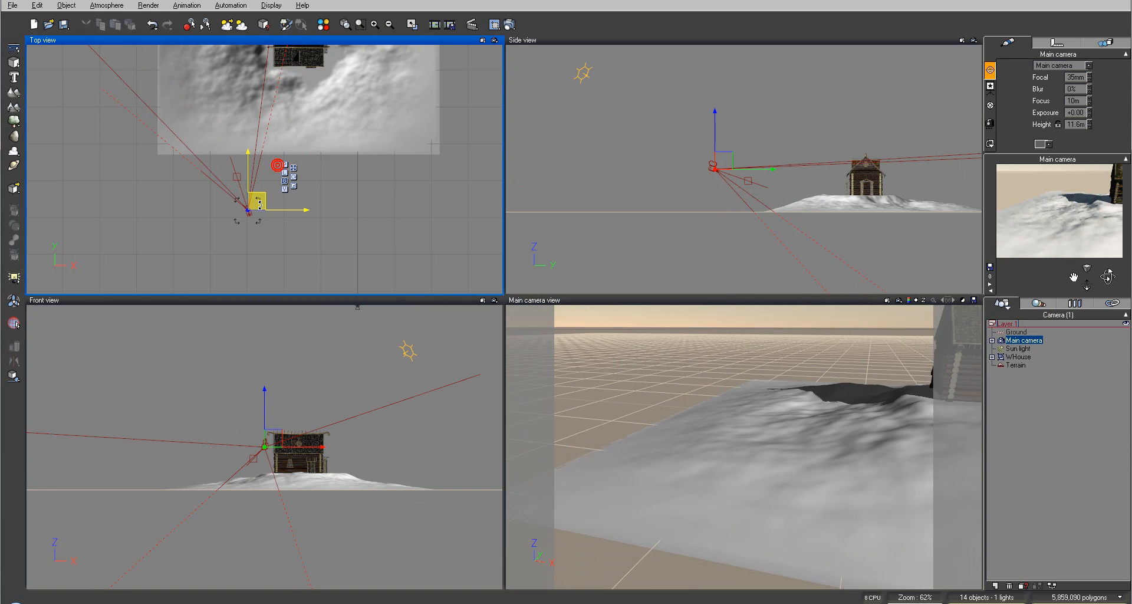
pyautogui.moveTo(337, 164); pyautogui.dragTo(394, 202, button='right')
pyautogui.scroll(-5, 395, 191)
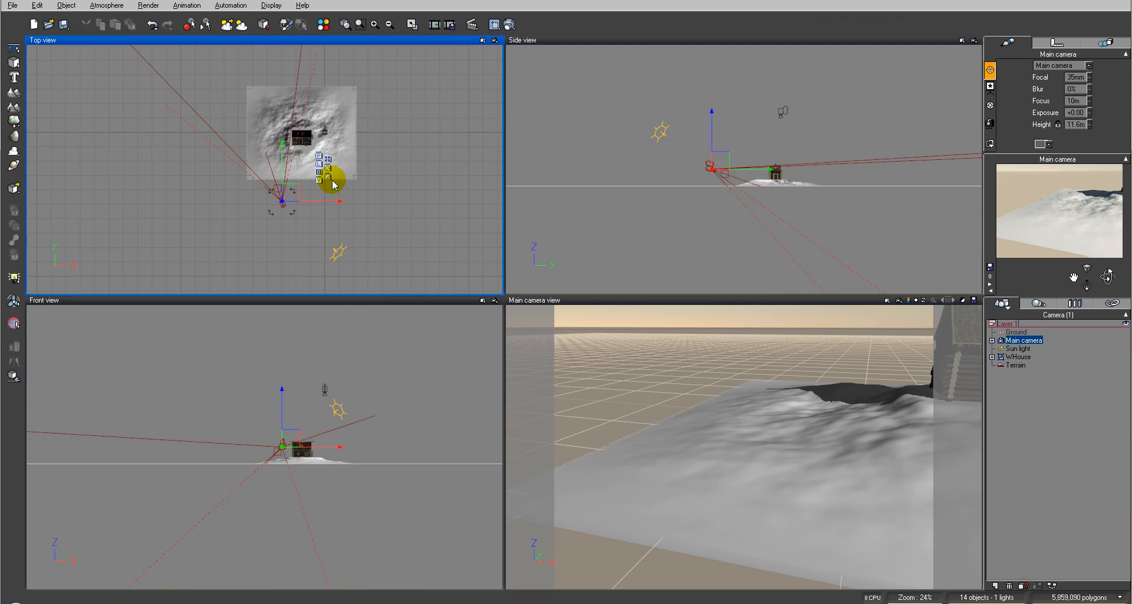
pyautogui.moveTo(291, 192); pyautogui.dragTo(368, 189)
pyautogui.moveTo(1108, 277); pyautogui.dragTo(1018, 285)
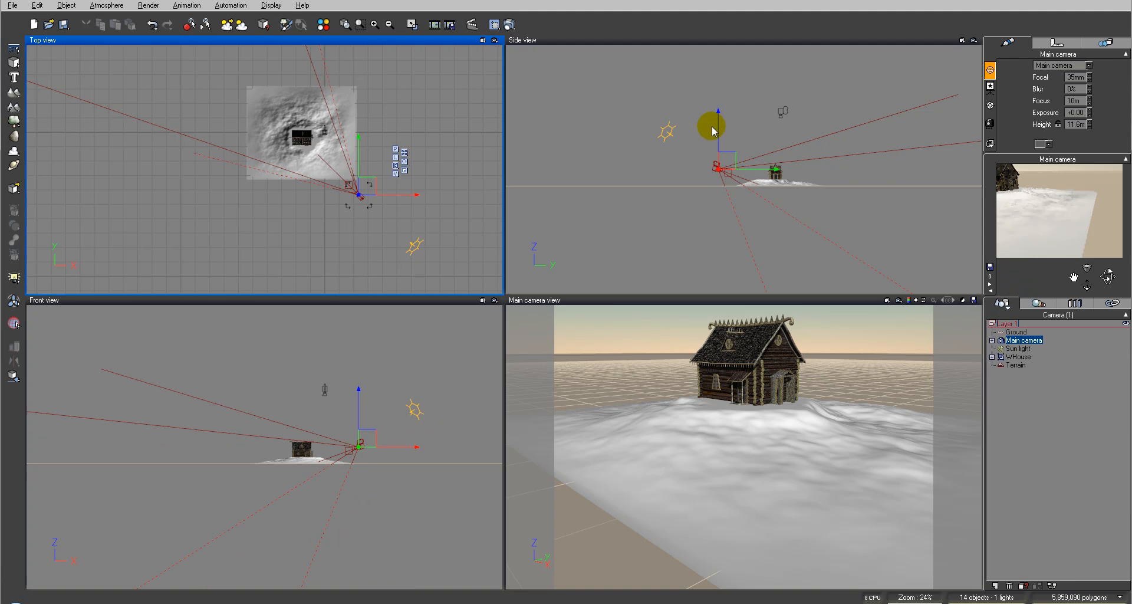
# Bring the main camera closer to the hut, adjust its height, and aim it so the hut and surrounding terrain fill the frame
pyautogui.moveTo(733, 162)
pyautogui.mouseDown()
pyautogui.moveTo(773, 154)
pyautogui.moveTo(753, 159)
pyautogui.mouseUp()
pyautogui.moveTo(385, 161); pyautogui.dragTo(358, 169)
pyautogui.moveTo(1110, 278); pyautogui.dragTo(1108, 276)
pyautogui.moveTo(746, 153); pyautogui.dragTo(746, 158)
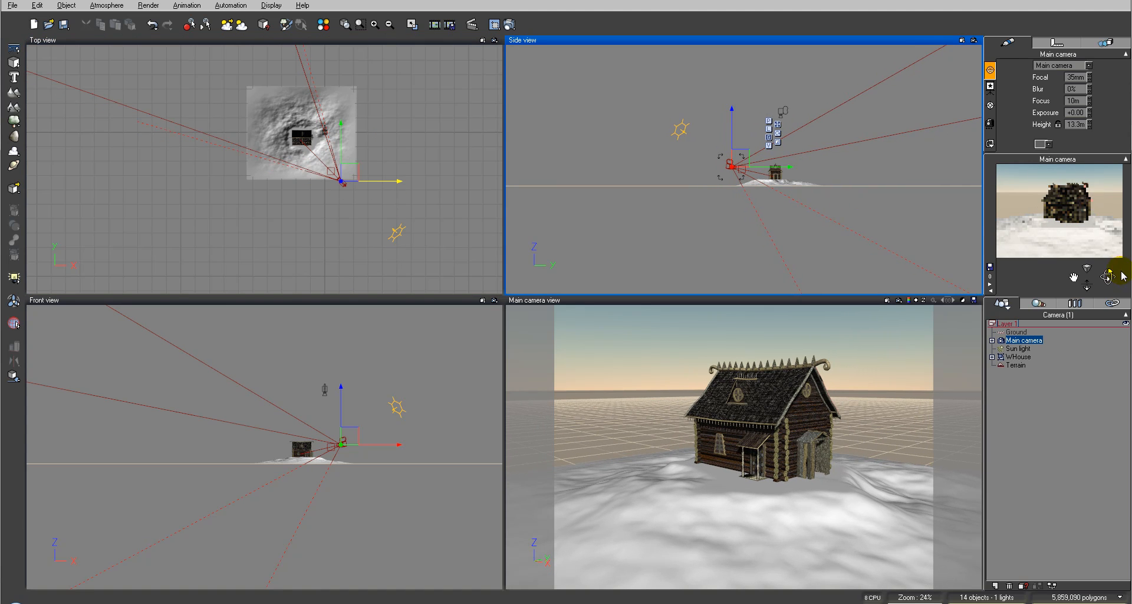
pyautogui.moveTo(1108, 275); pyautogui.dragTo(553, 433)
# Replace the terrain's material with Grass Field from the SuperPack Ground collection in the Advanced Material Editor
pyautogui.click(1015, 365)
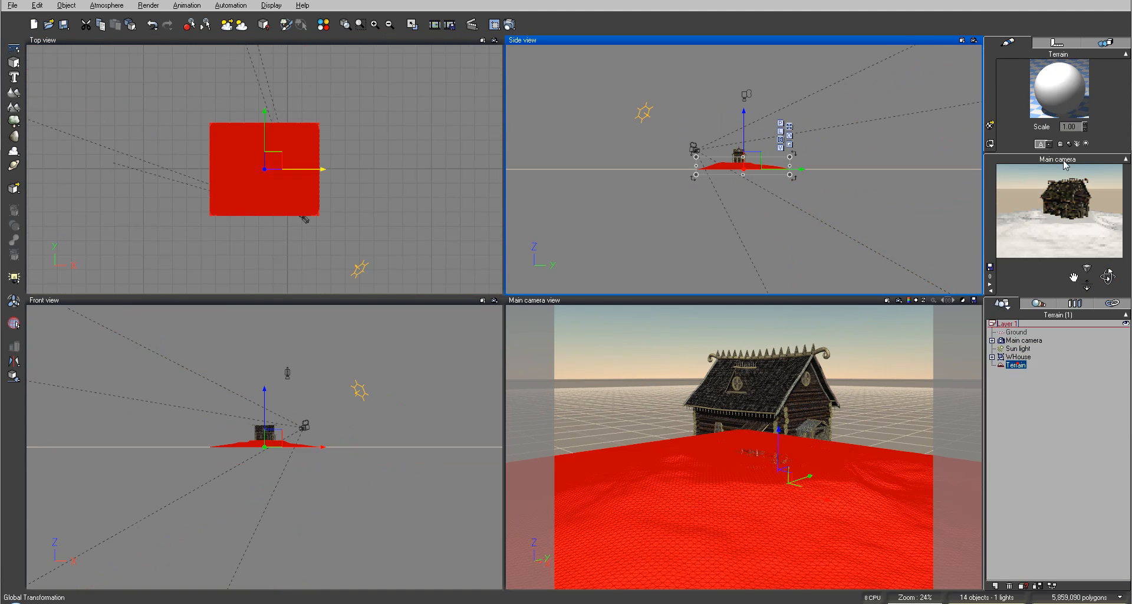
pyautogui.doubleClick(1057, 105)
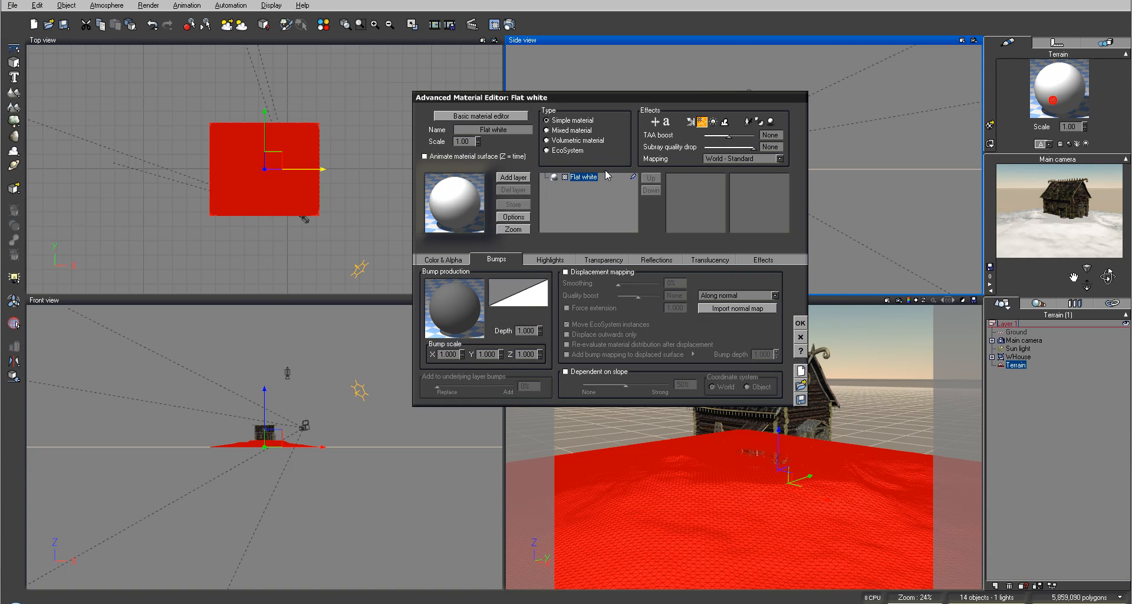
pyautogui.doubleClick(473, 201)
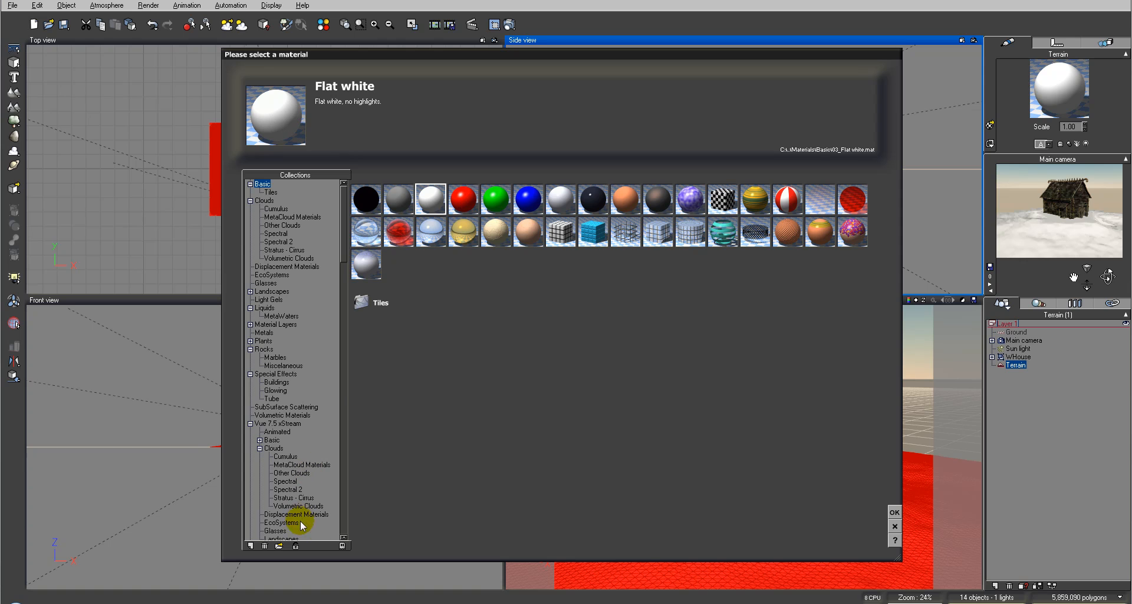
pyautogui.moveTo(346, 239); pyautogui.dragTo(346, 484)
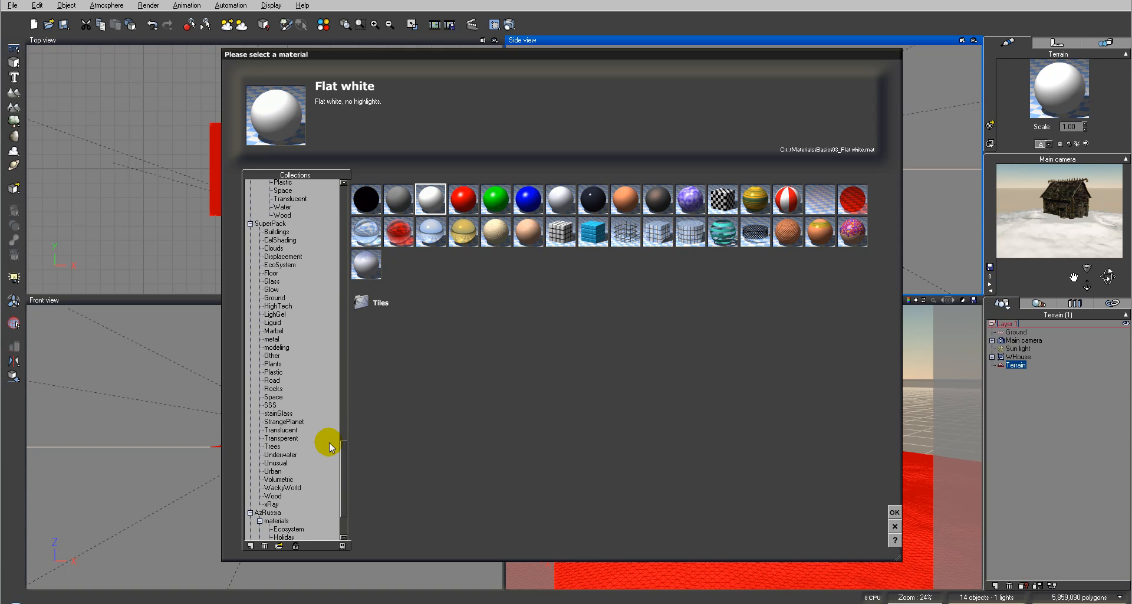
pyautogui.click(274, 299)
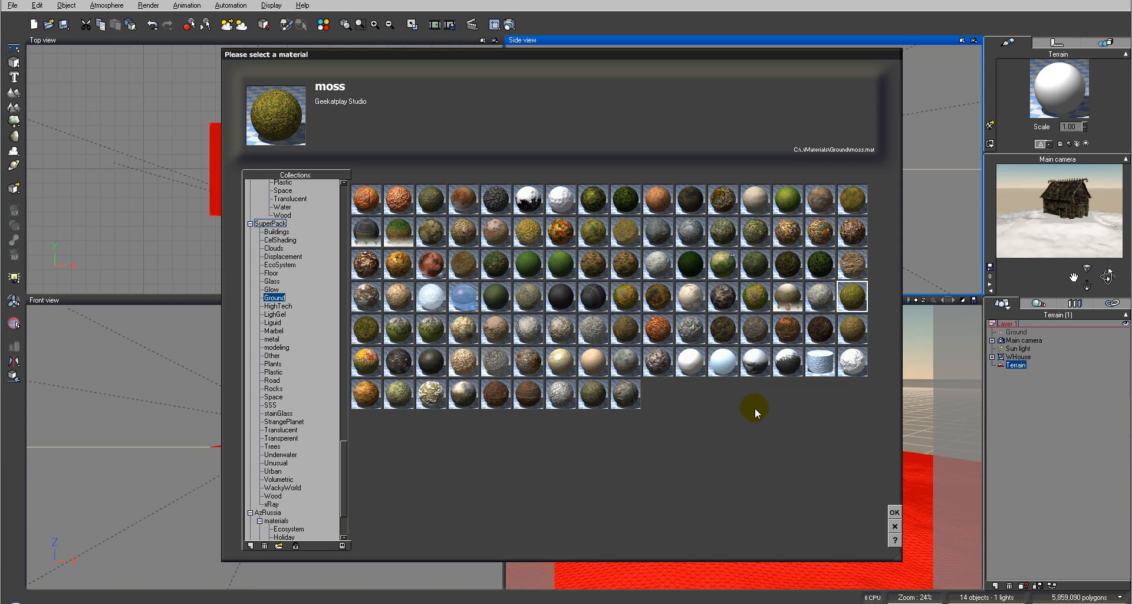
pyautogui.click(592, 263)
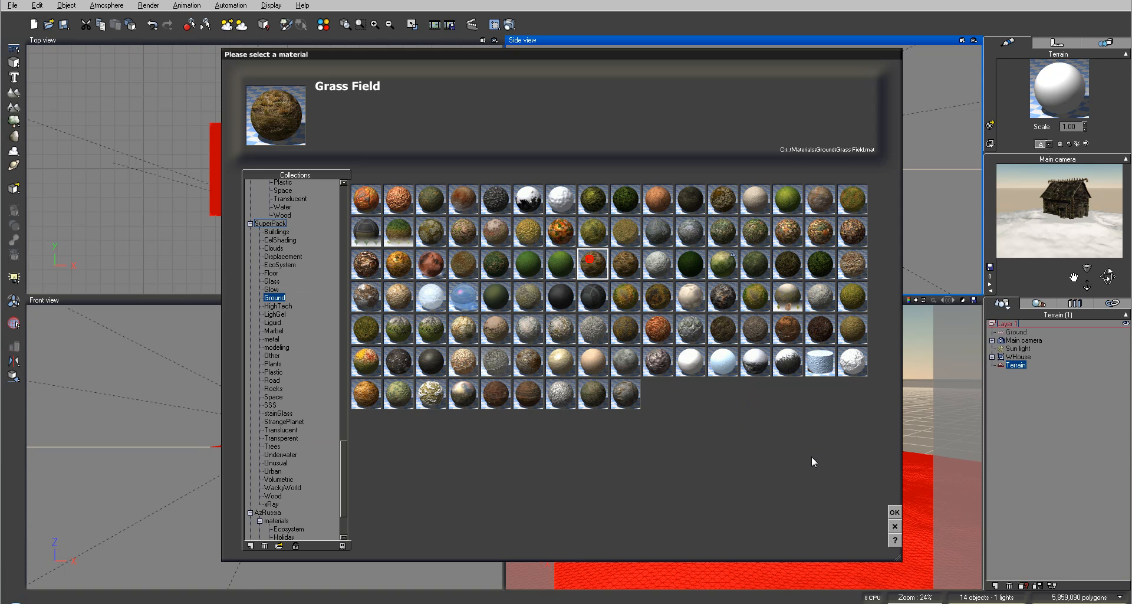
pyautogui.click(892, 512)
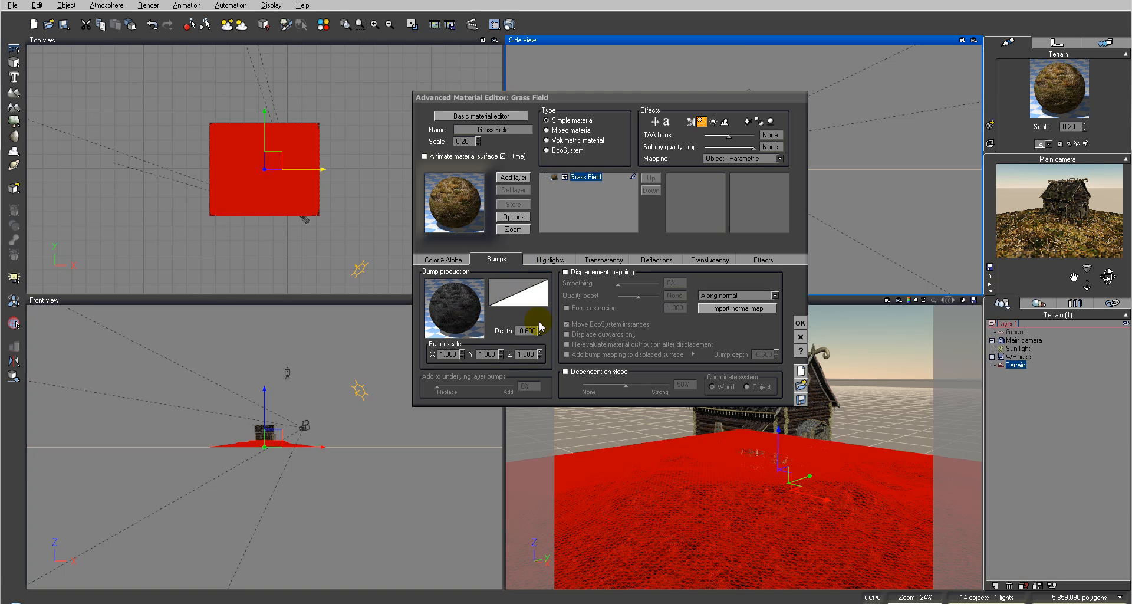
# Examine the projected texture map nodes behind the Grass Field material's colour and bump in the Function Editor
pyautogui.rightClick(451, 299)
pyautogui.click(467, 306)
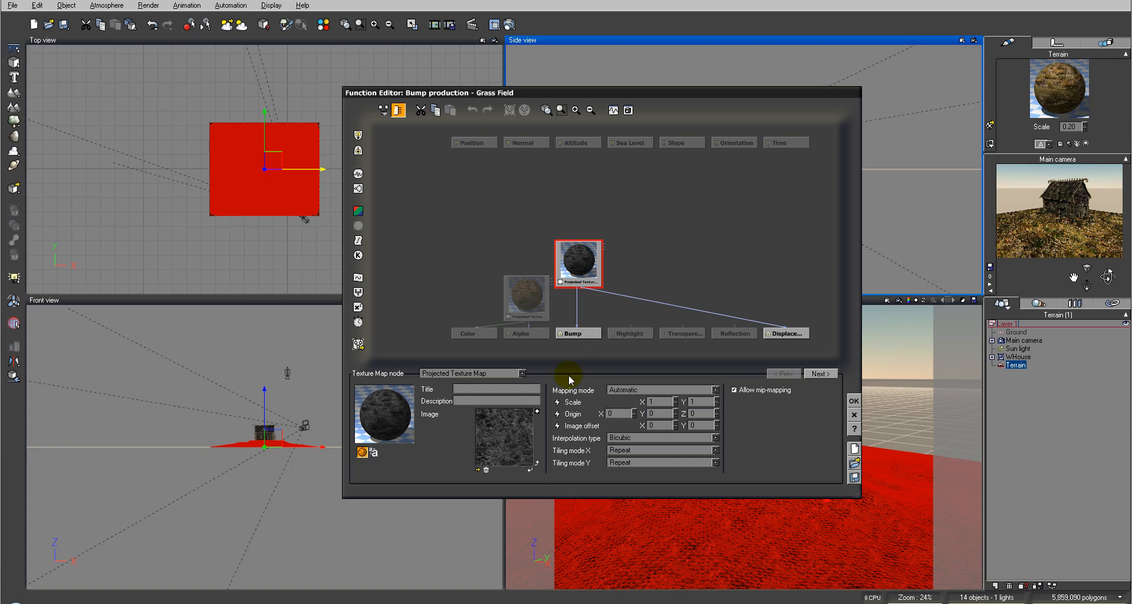
pyautogui.moveTo(538, 264); pyautogui.dragTo(505, 250)
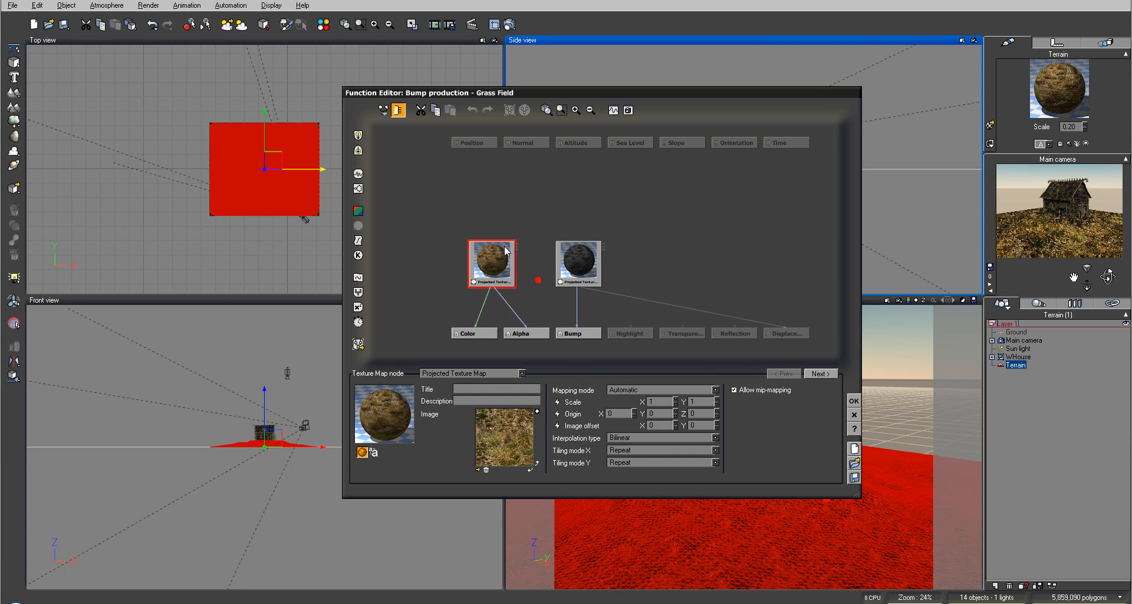
pyautogui.click(603, 260)
pyautogui.click(853, 401)
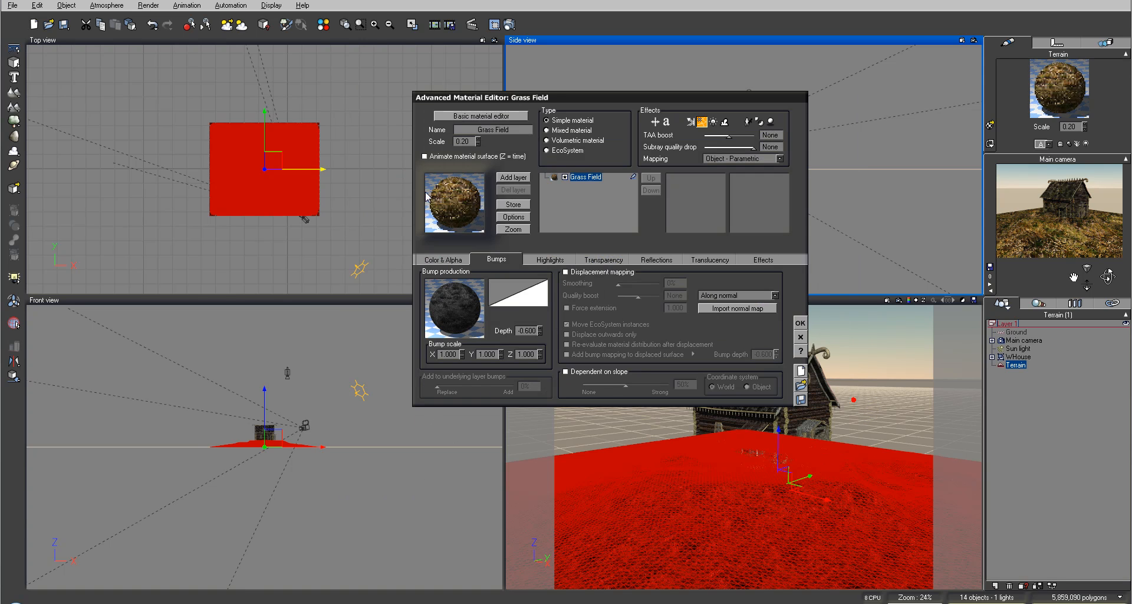
# Set the Grass Field bump depth to -0.350 and render a test image of the scene
pyautogui.click(526, 331)
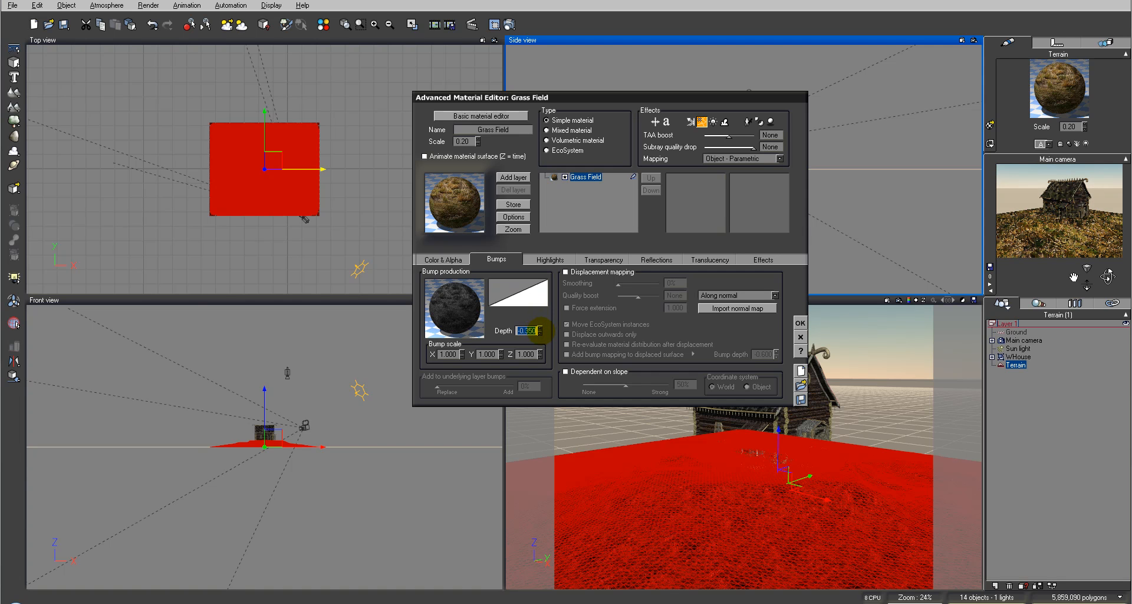
pyautogui.click(510, 24)
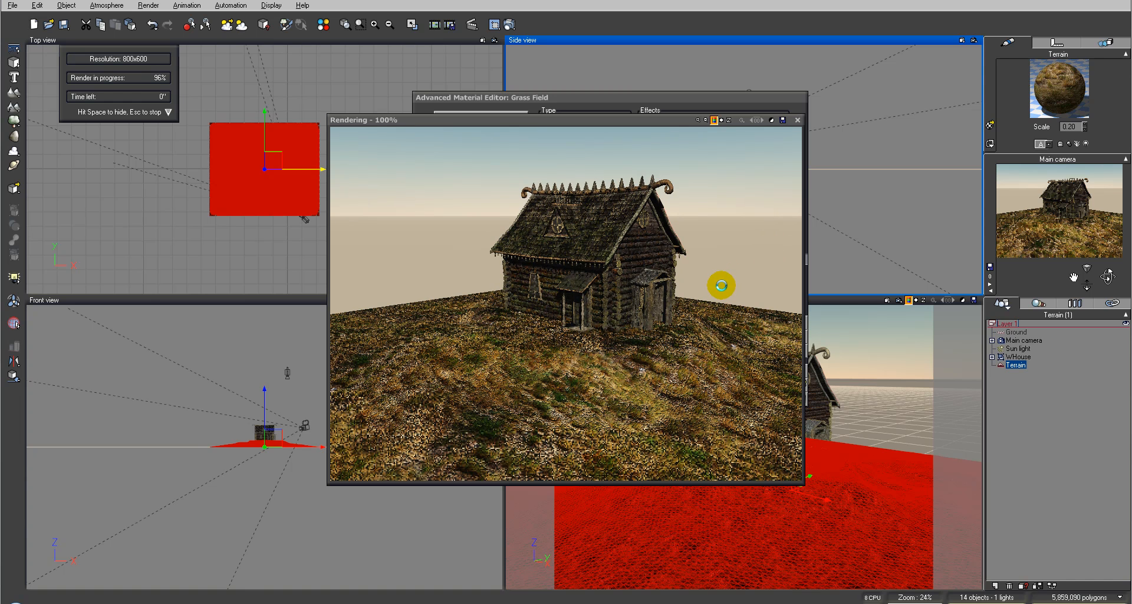
pyautogui.click(797, 120)
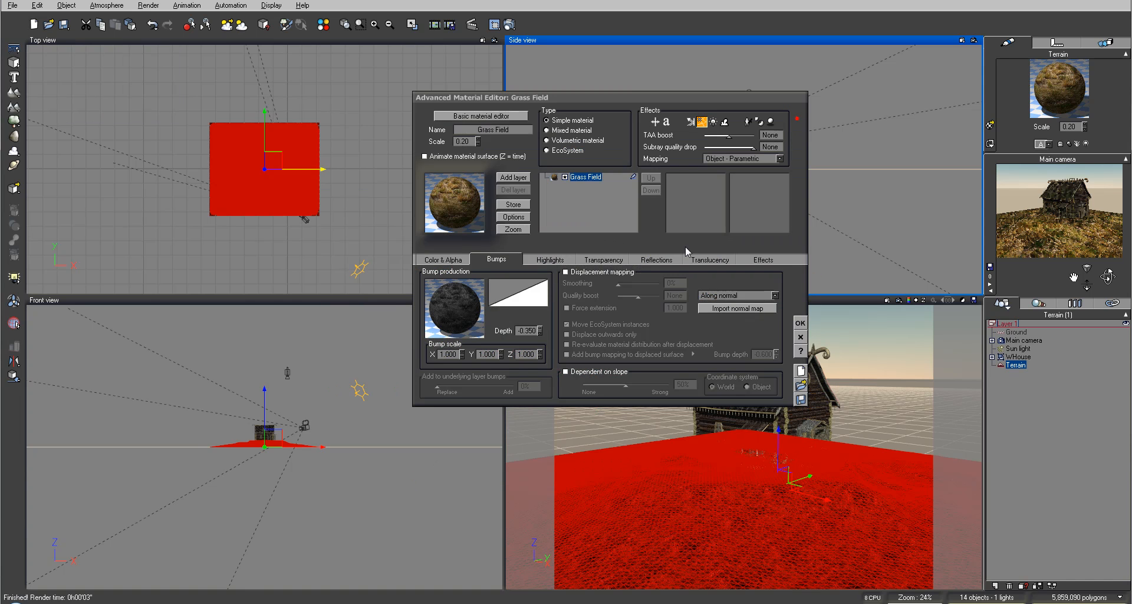
# Add the Melted Rocks material from the Ground collection as a layer above Grass Field
pyautogui.click(515, 176)
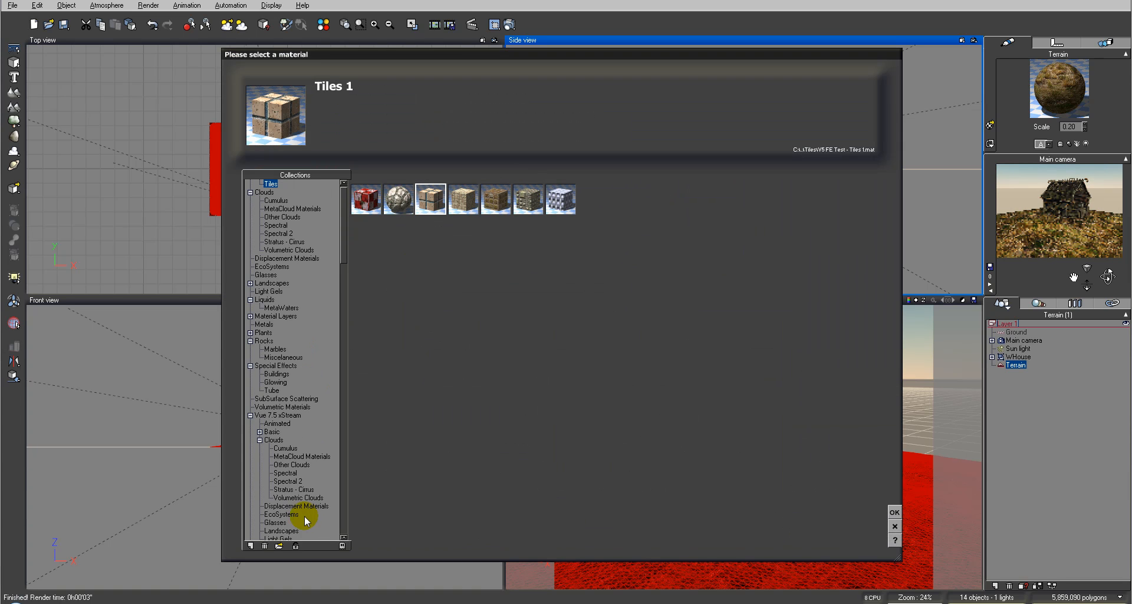
pyautogui.moveTo(346, 235); pyautogui.dragTo(360, 506)
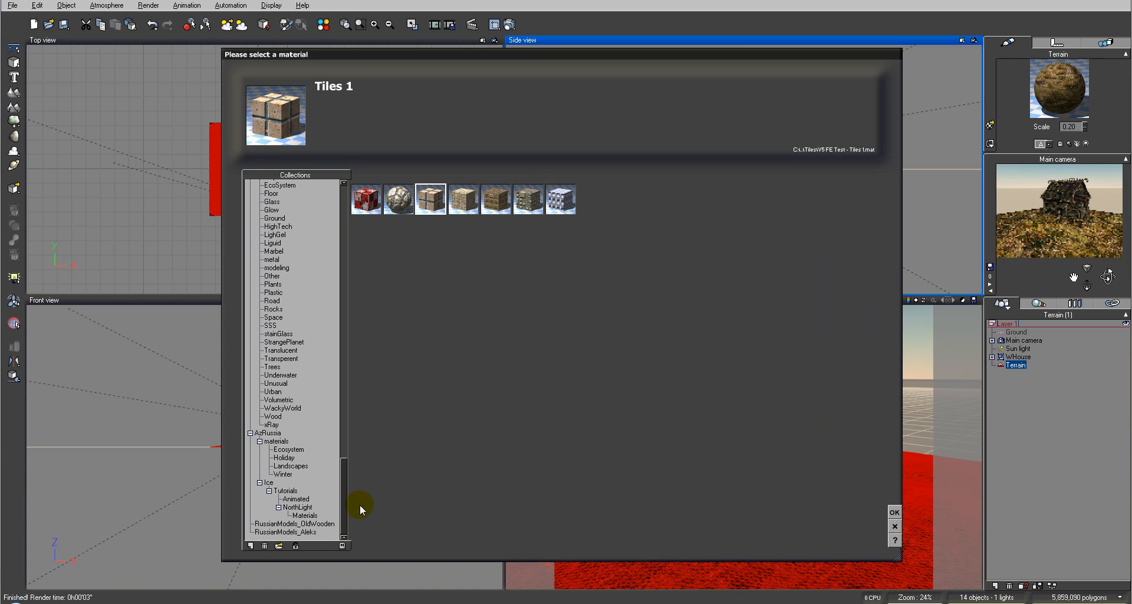
pyautogui.click(275, 218)
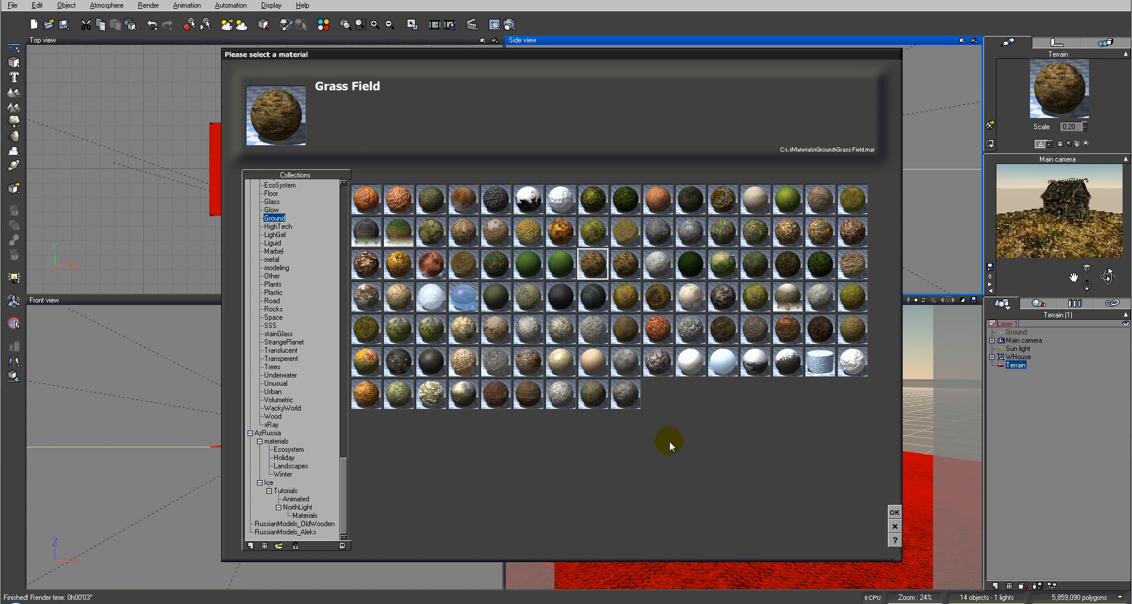
pyautogui.click(723, 297)
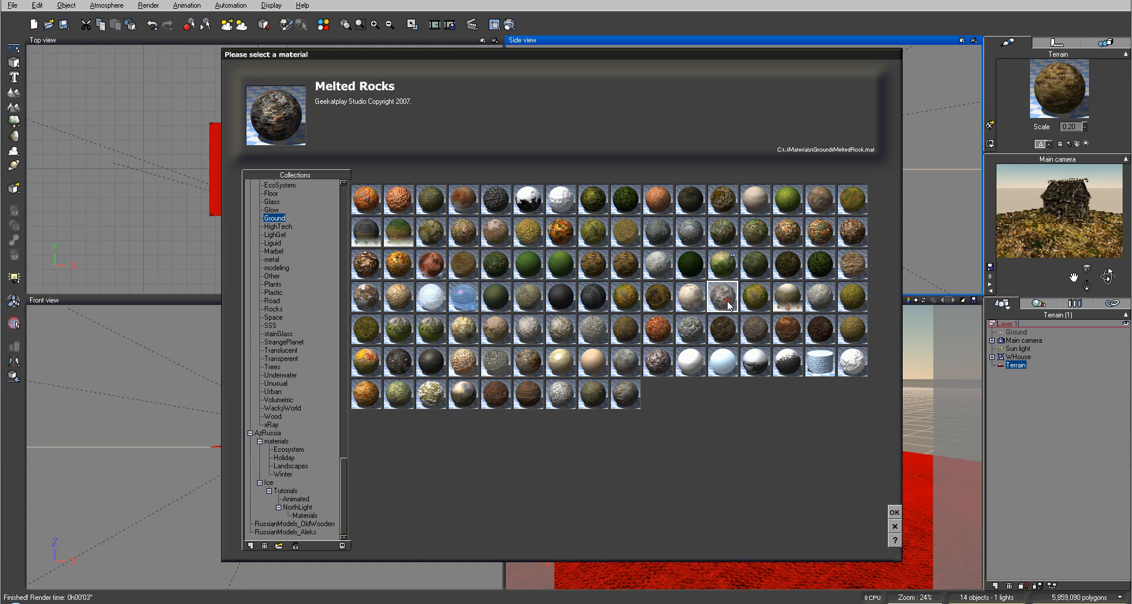
pyautogui.click(895, 513)
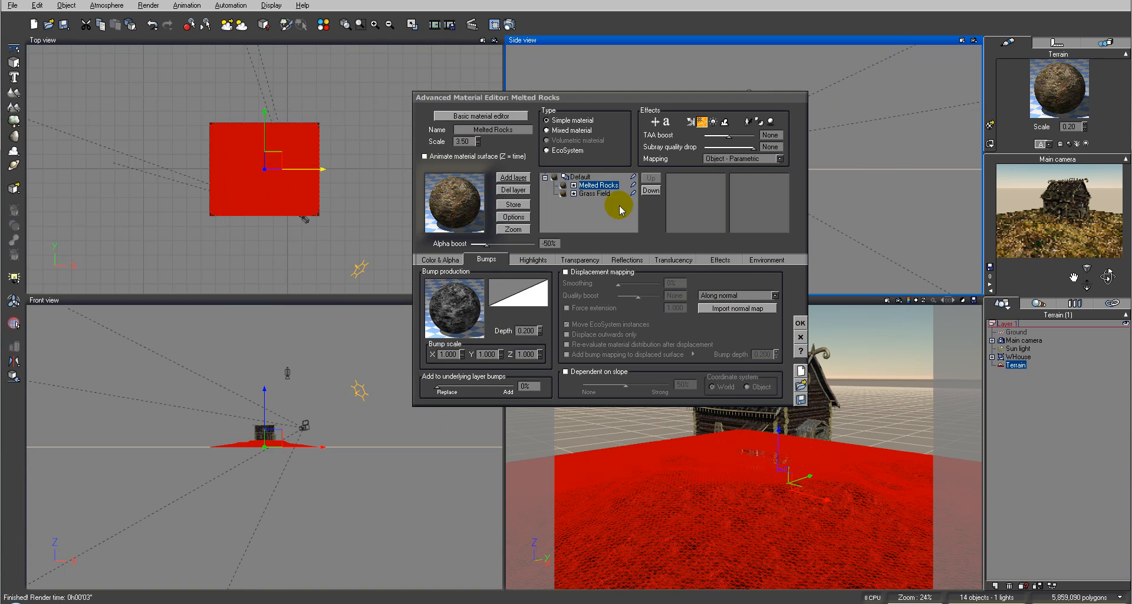
# With Melted Rocks temporarily highlighted, limit it to altitudes 0.21 to 1.00, with alpha boost -21% and bottom fuzziness 16%
pyautogui.click(755, 261)
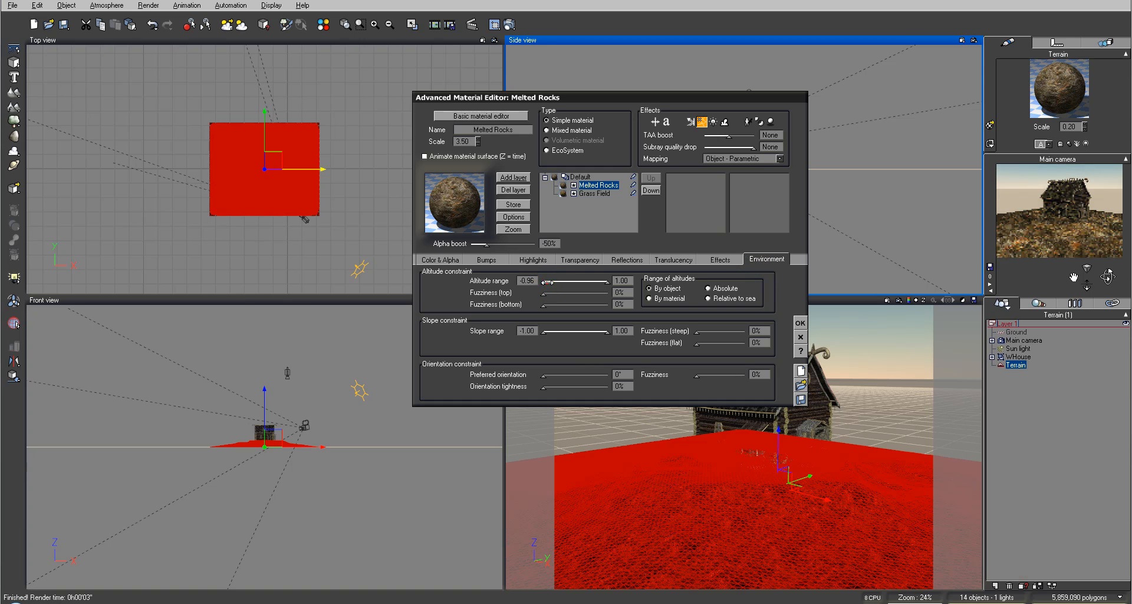
pyautogui.click(635, 184)
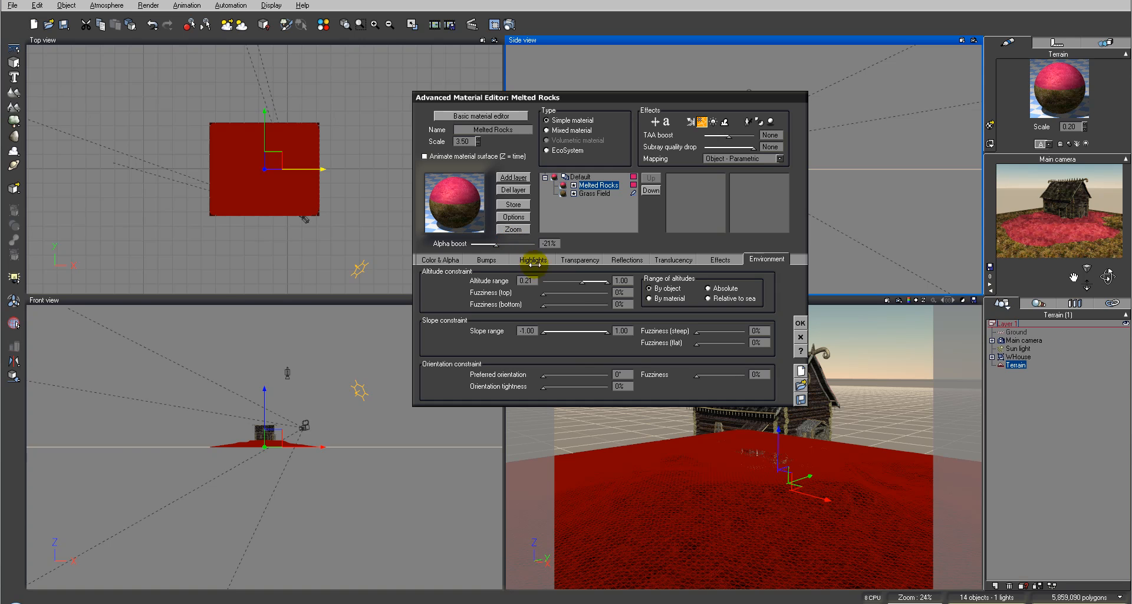
pyautogui.click(1085, 253)
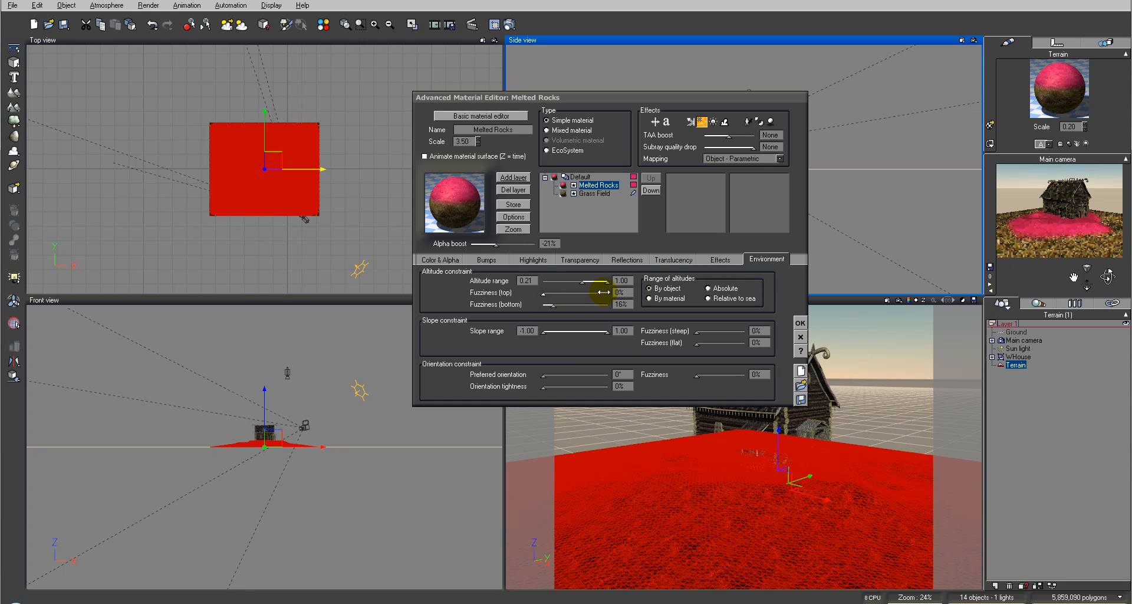
pyautogui.click(599, 186)
pyautogui.click(633, 185)
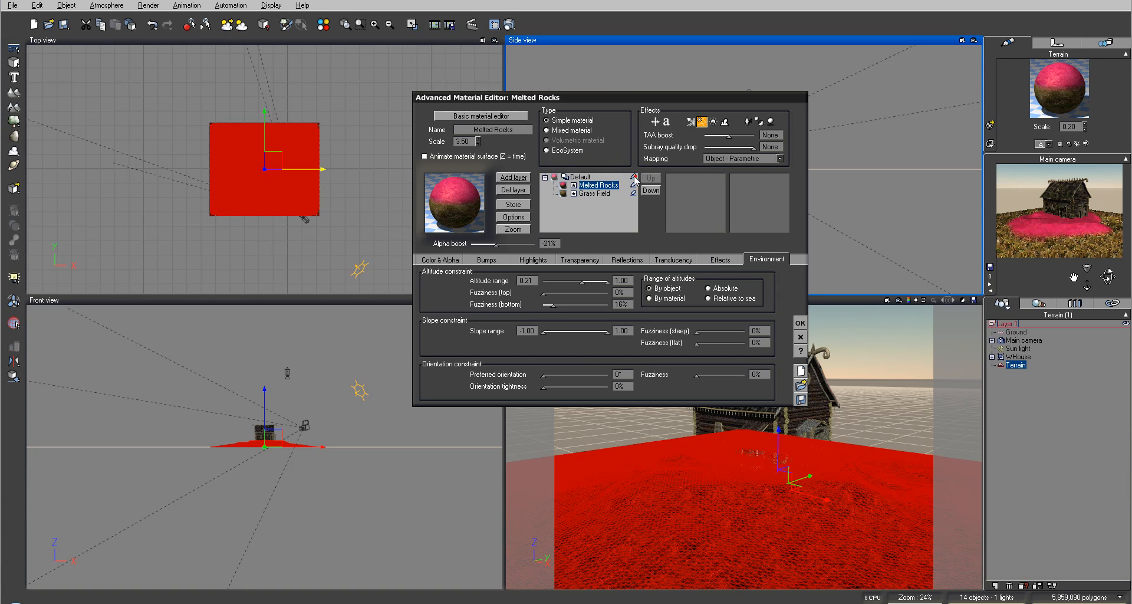
# Adjust the Melted Rocks layer's scale and render a test image of the rocky ground around the hut
pyautogui.moveTo(480, 139); pyautogui.dragTo(485, 162)
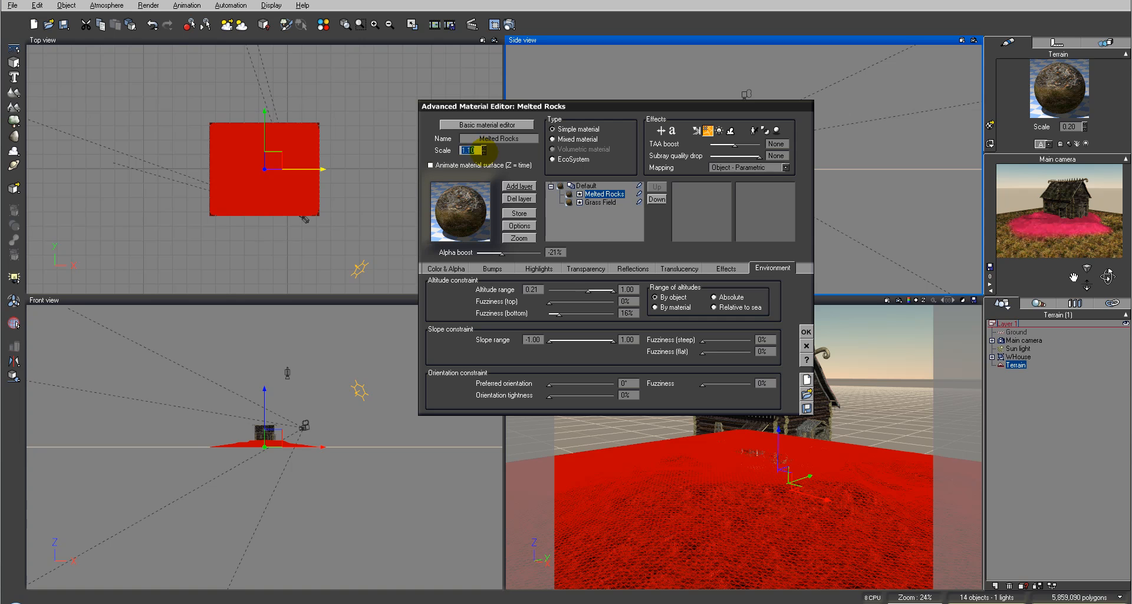
pyautogui.click(508, 23)
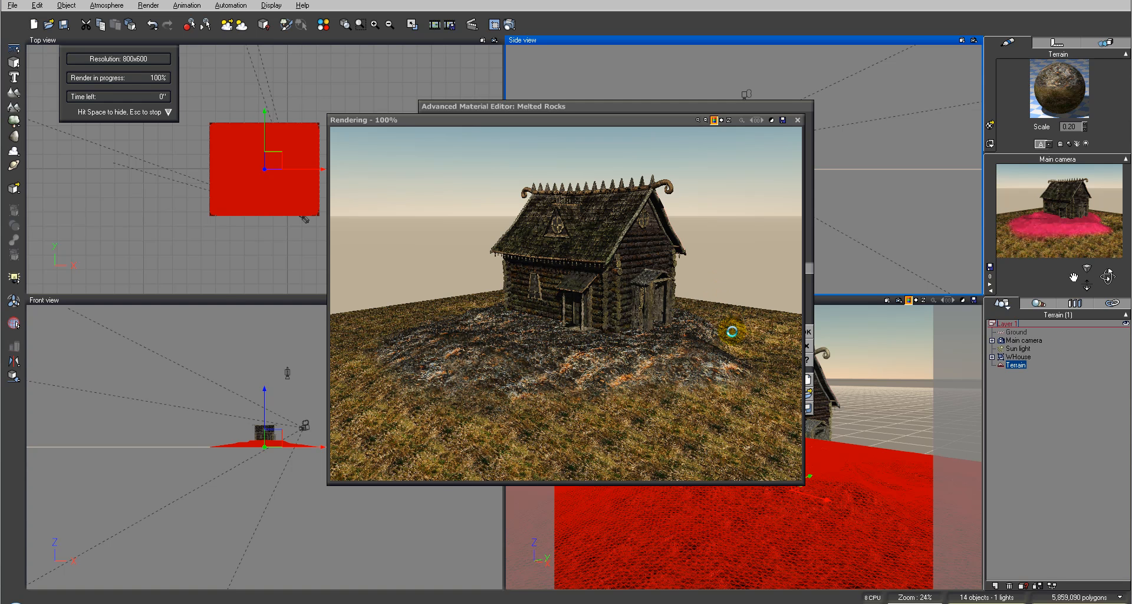
pyautogui.click(797, 120)
# Set the Grass Field layer's scale to 0.70, check it with a test render, and accept the terrain material
pyautogui.click(600, 202)
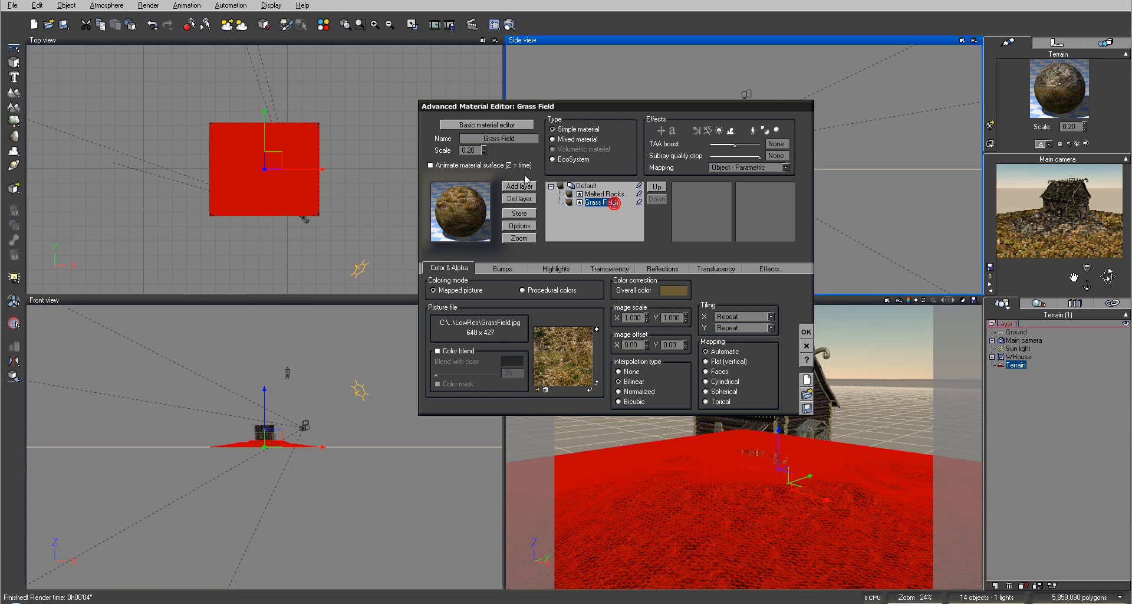
pyautogui.click(476, 151)
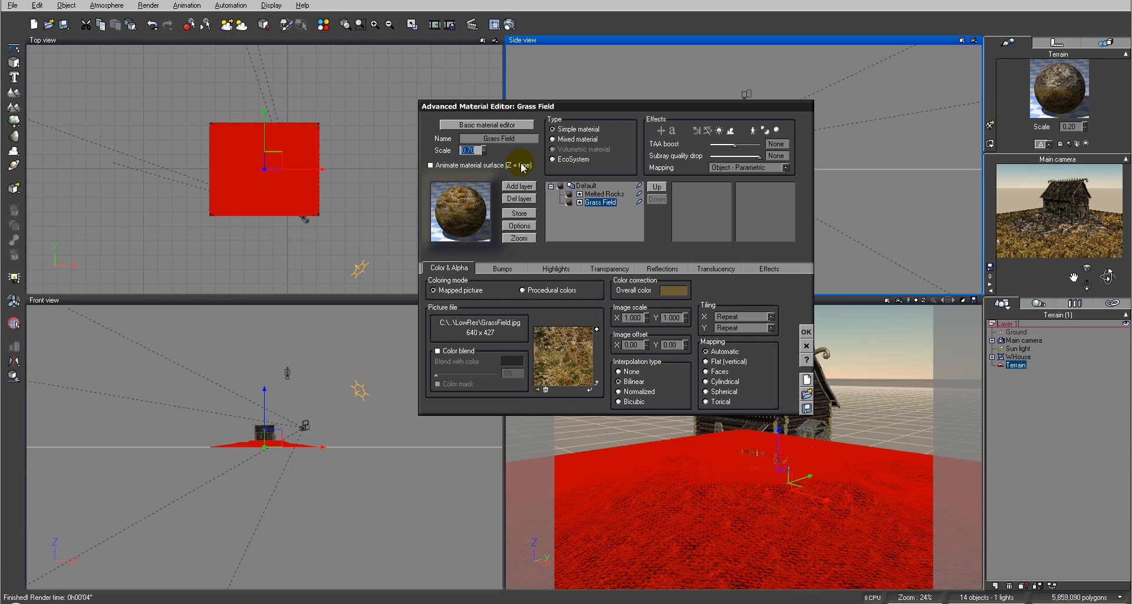
pyautogui.click(509, 24)
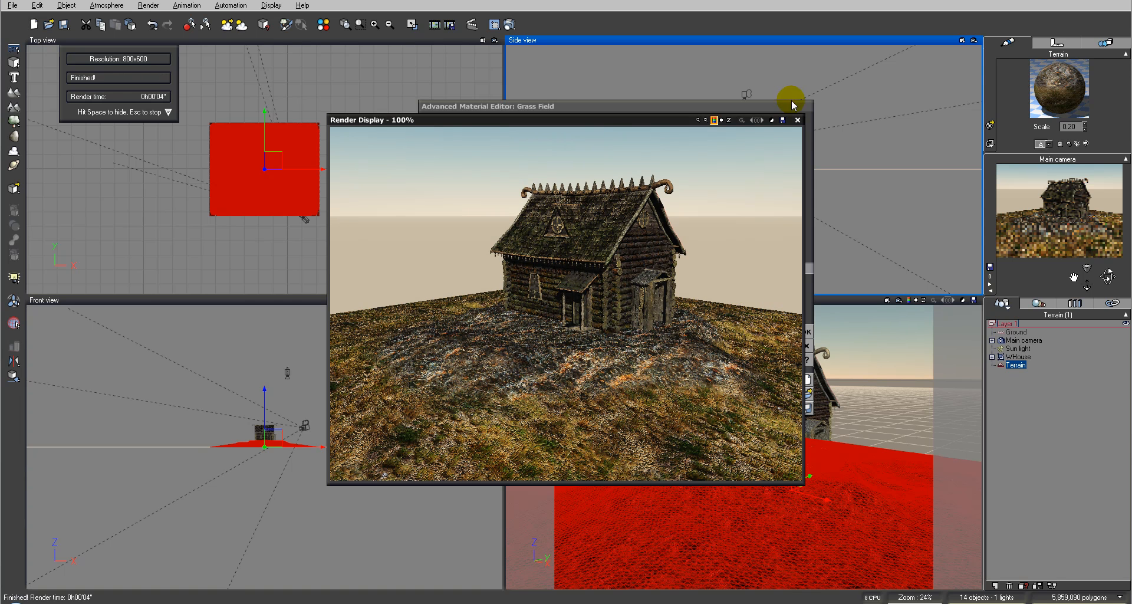
pyautogui.click(797, 120)
pyautogui.click(806, 332)
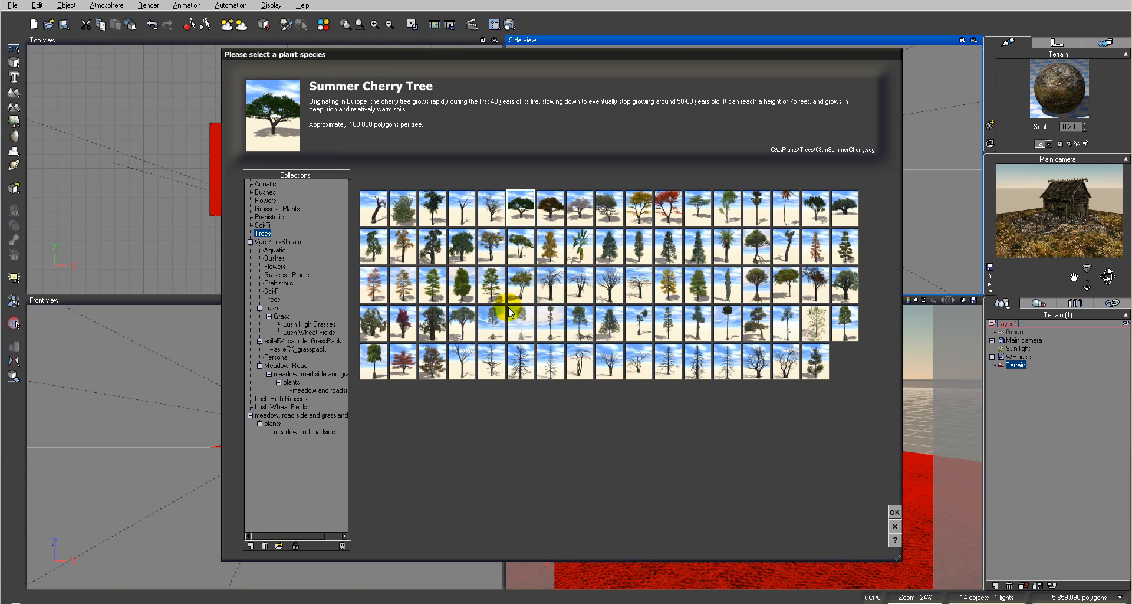
# Add a Blue Spruce from the Trees plant collection to the scene
pyautogui.click(611, 252)
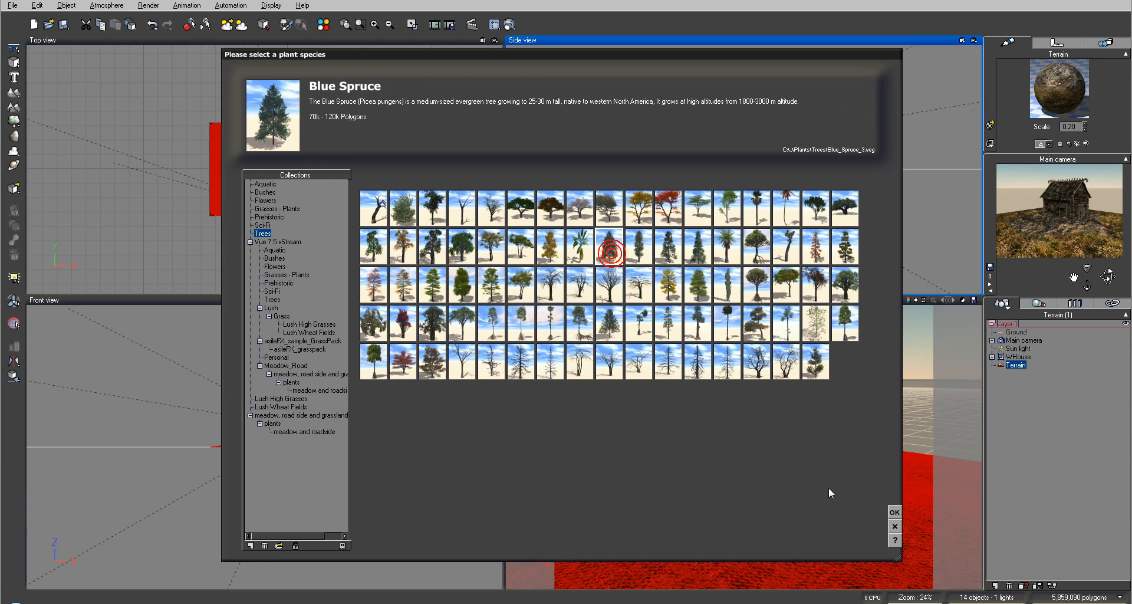
pyautogui.click(894, 512)
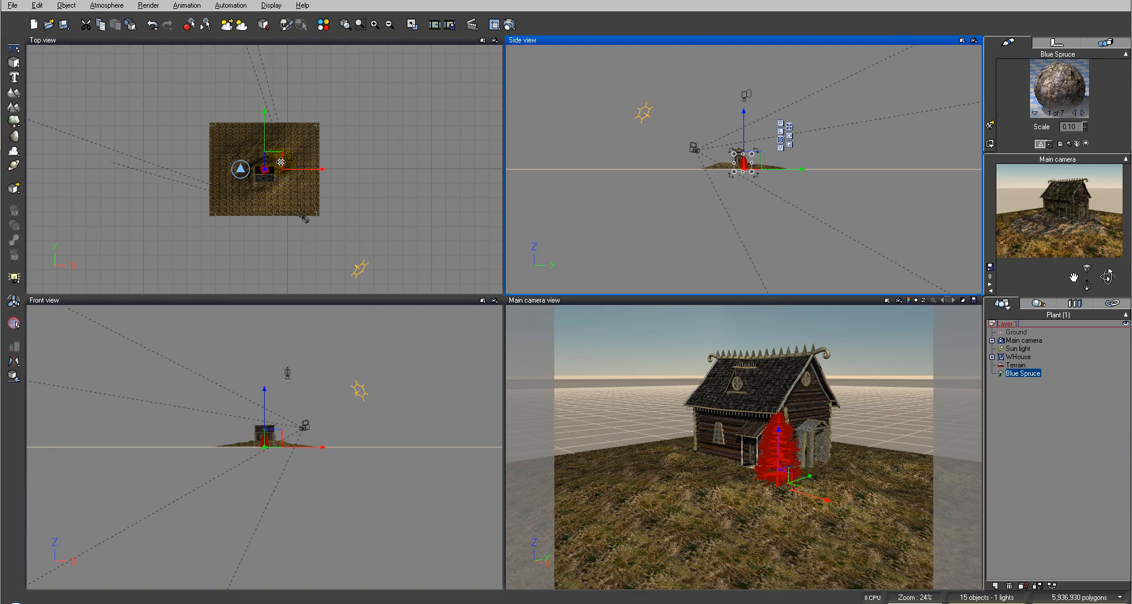
# Move the Blue Spruce out of the hut to the open ground beside its gable wall
pyautogui.scroll(5, 776, 196)
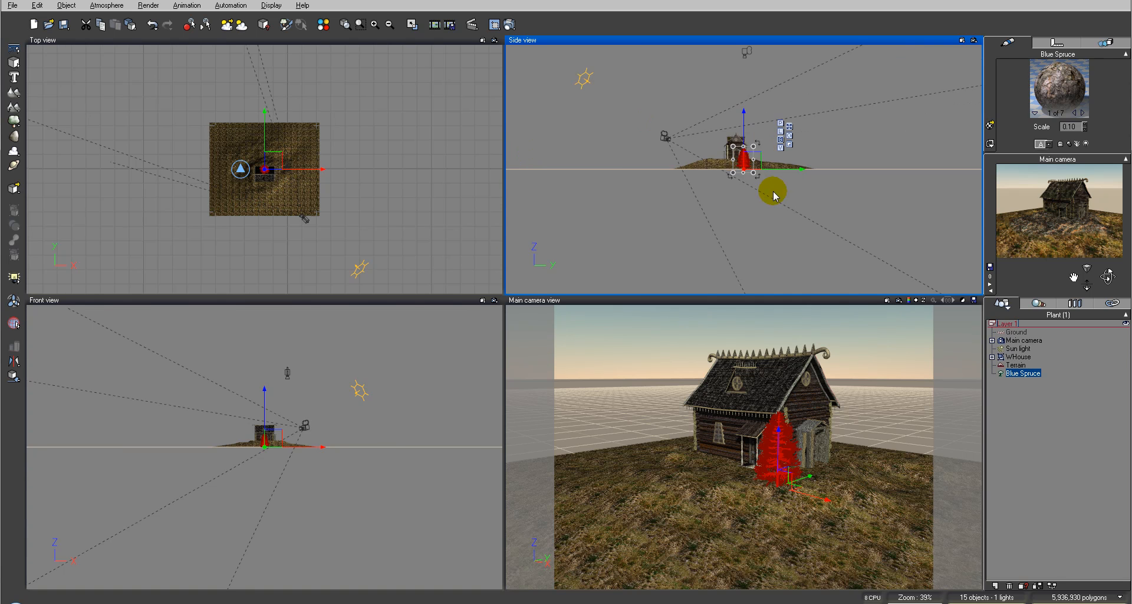
pyautogui.moveTo(755, 164); pyautogui.dragTo(800, 147)
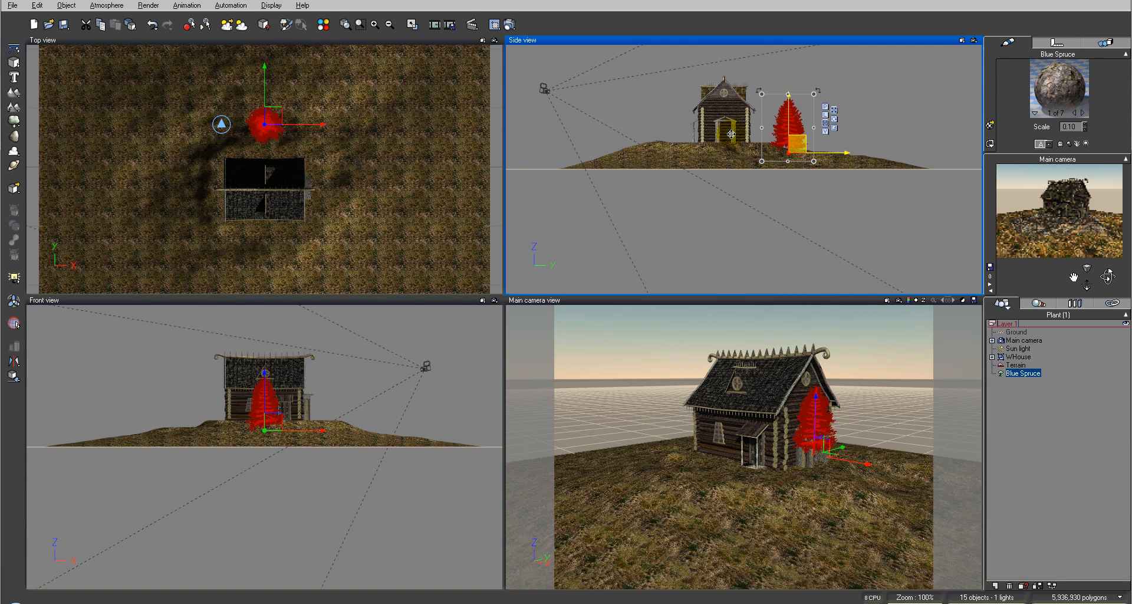
pyautogui.moveTo(289, 126); pyautogui.dragTo(158, 192)
pyautogui.click(11, 384)
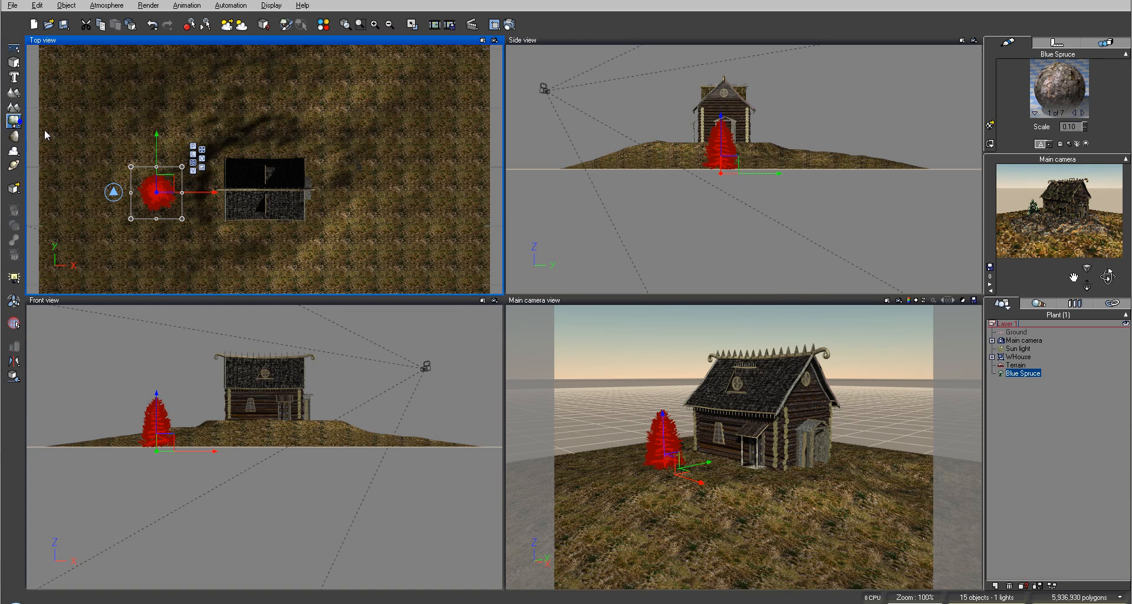
# Add an HD Larch Tree - Autumn from the Trees collection and place it just behind the Blue Spruce
pyautogui.click(13, 121)
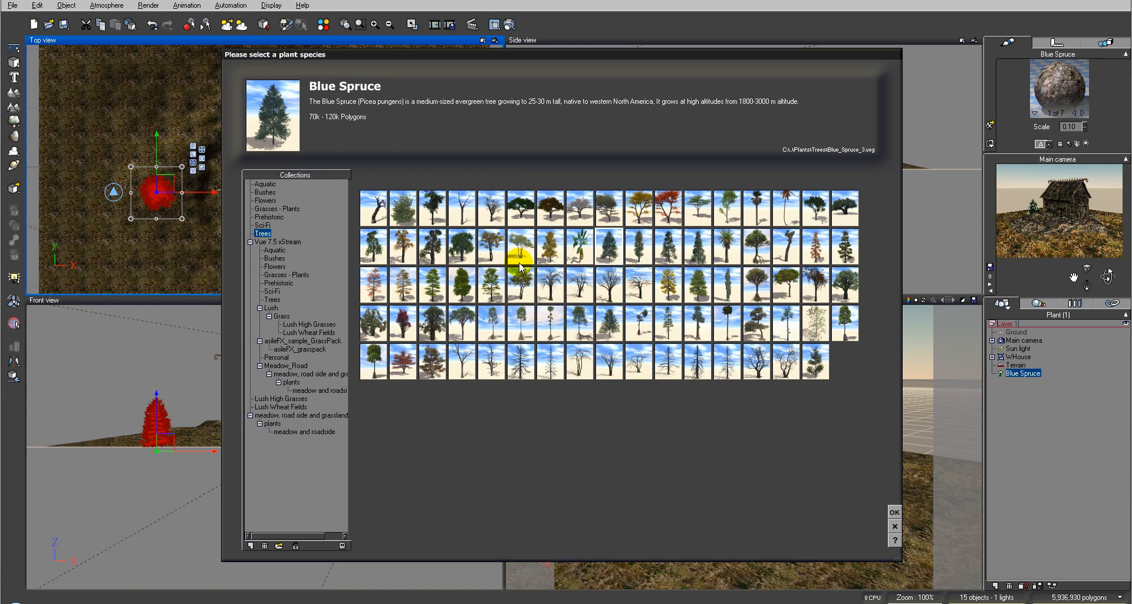
pyautogui.click(375, 280)
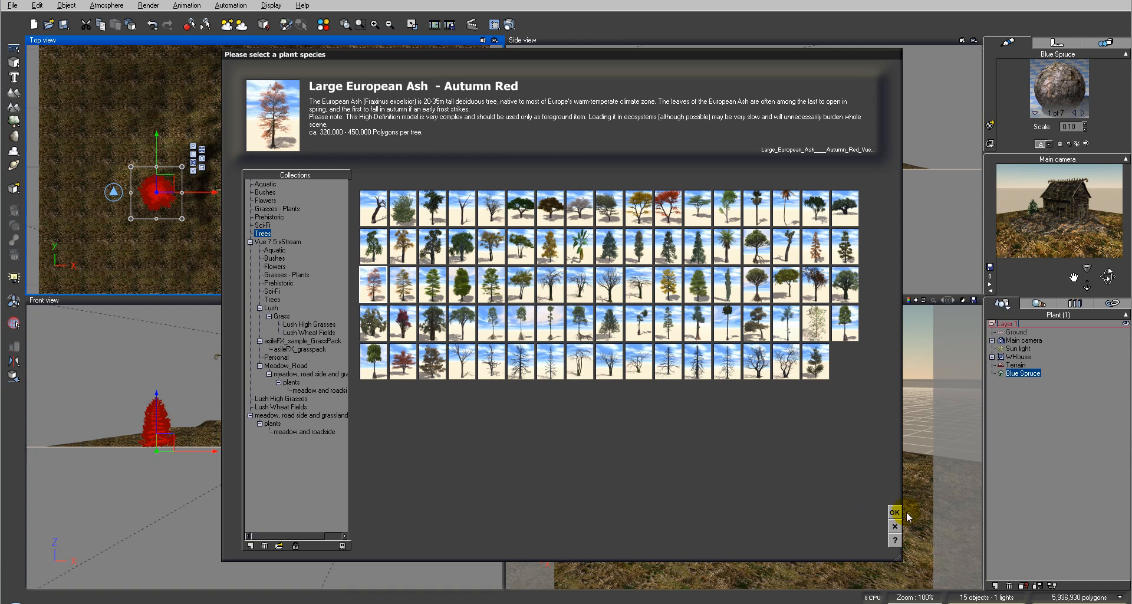
pyautogui.click(816, 245)
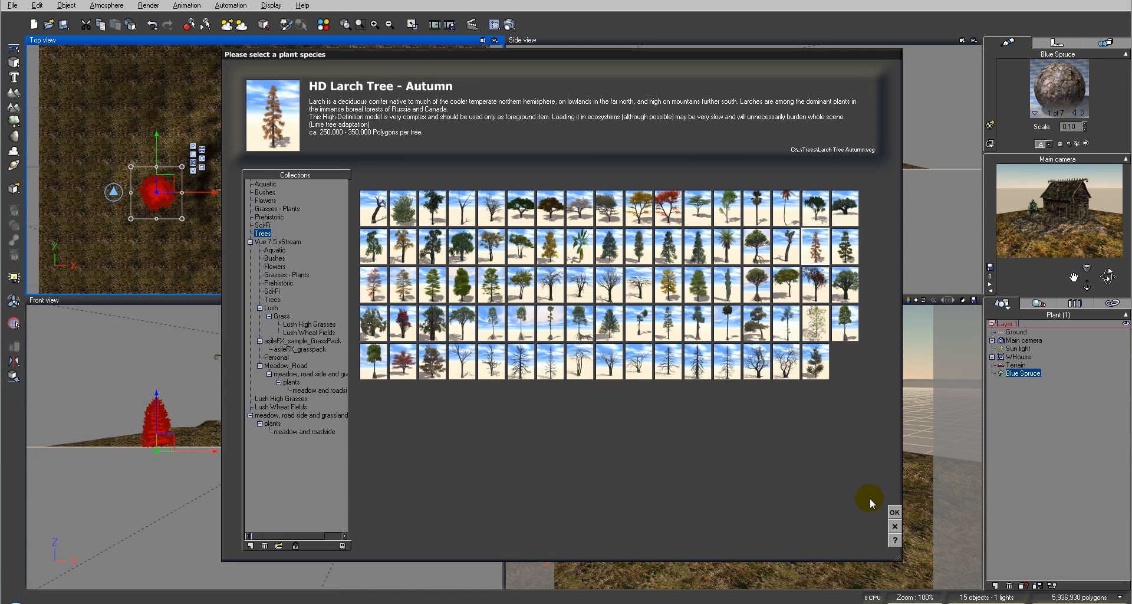
pyautogui.click(893, 511)
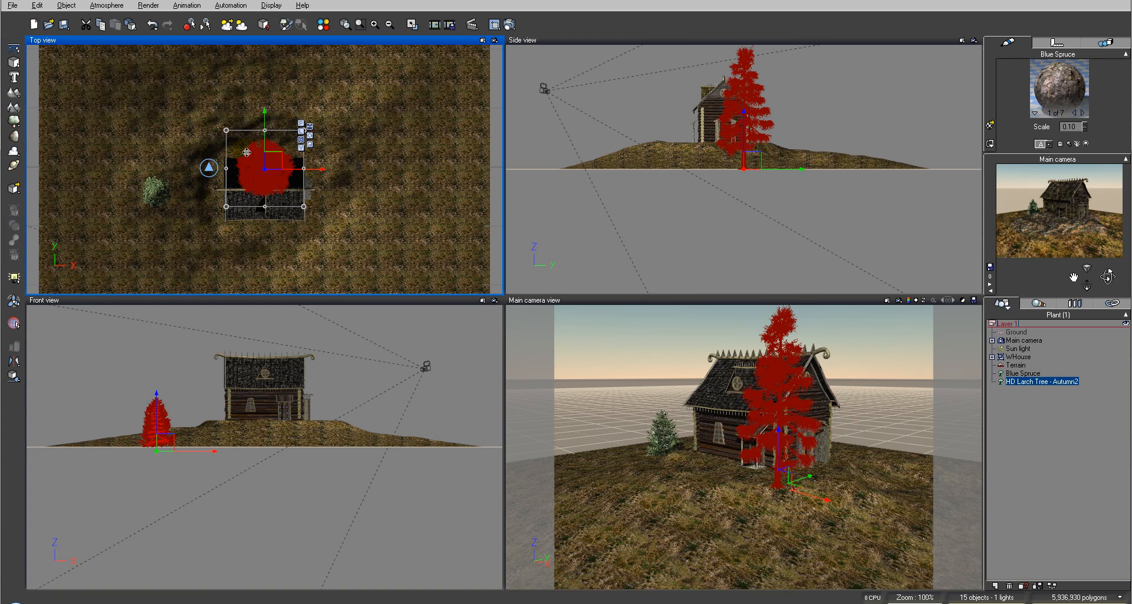
pyautogui.moveTo(267, 166); pyautogui.dragTo(142, 139)
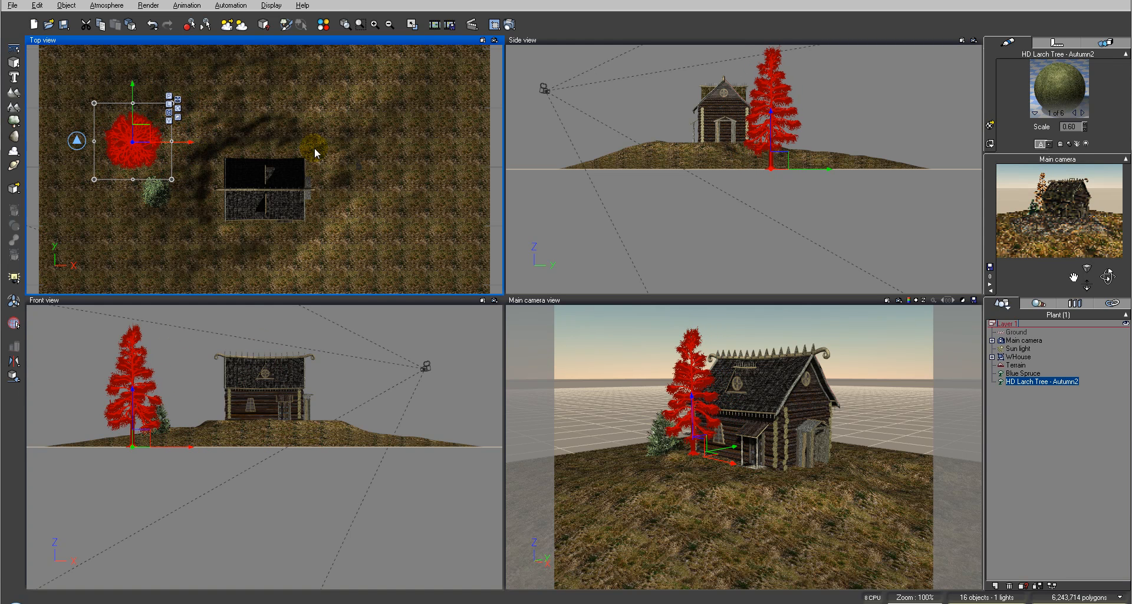
# Add a second standard terrain and stretch it into a long strip behind the hut's terrain
pyautogui.moveTo(322, 186); pyautogui.dragTo(368, 157, button='right')
pyautogui.scroll(-5, 368, 157)
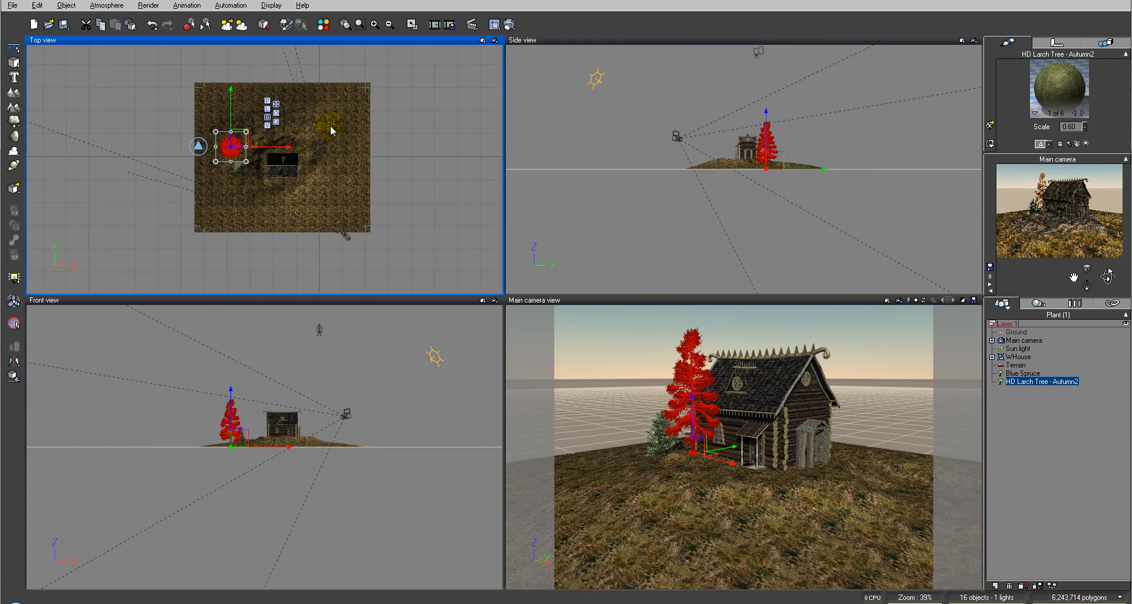
pyautogui.click(14, 92)
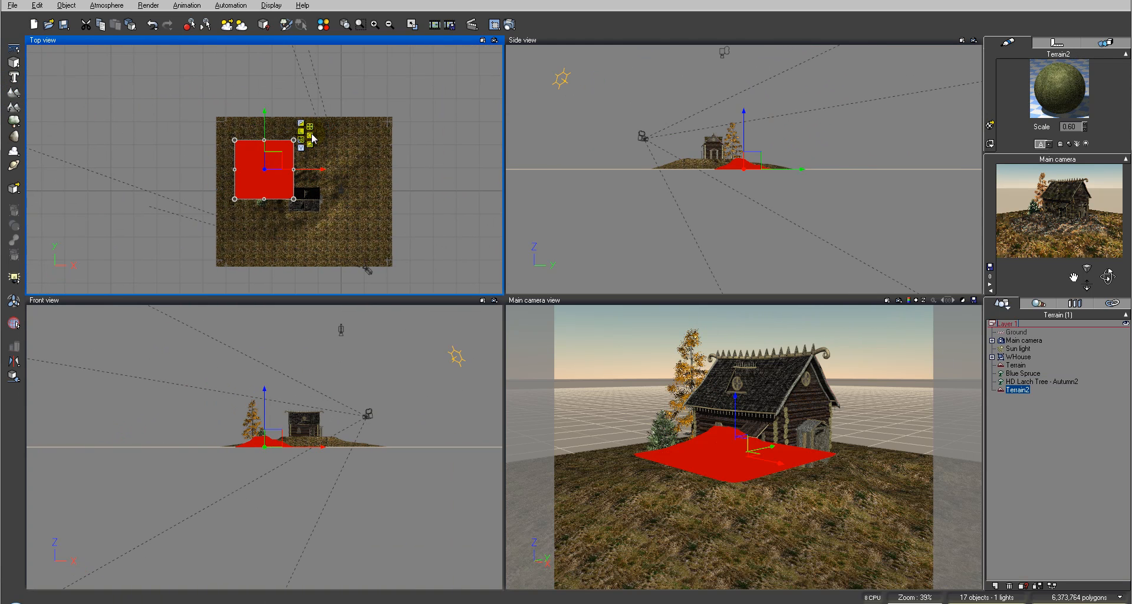
pyautogui.moveTo(304, 172); pyautogui.dragTo(343, 83)
pyautogui.moveTo(207, 85); pyautogui.dragTo(106, 85)
pyautogui.moveTo(238, 76); pyautogui.dragTo(220, 86)
pyautogui.scroll(3, 266, 119)
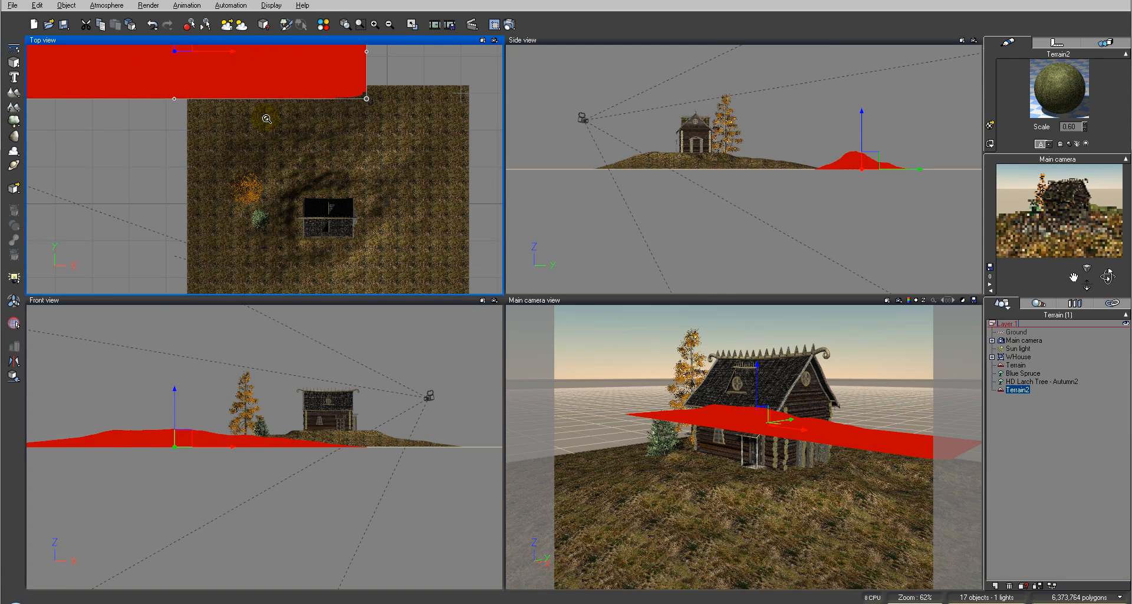
# Rotate the new terrain to a diagonal, enlarge it and shift it closer behind the hut
pyautogui.moveTo(370, 103); pyautogui.dragTo(369, 17)
pyautogui.moveTo(365, 185); pyautogui.dragTo(352, 210)
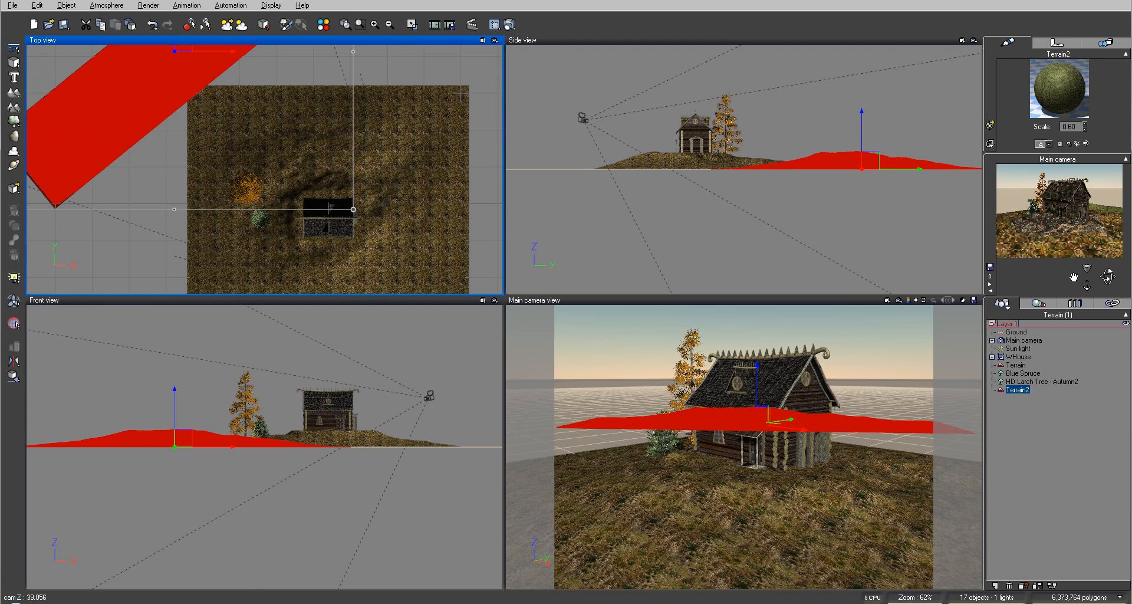
pyautogui.scroll(-6, 413, 106)
pyautogui.moveTo(241, 114); pyautogui.dragTo(252, 153)
pyautogui.moveTo(171, 93); pyautogui.dragTo(76, 52)
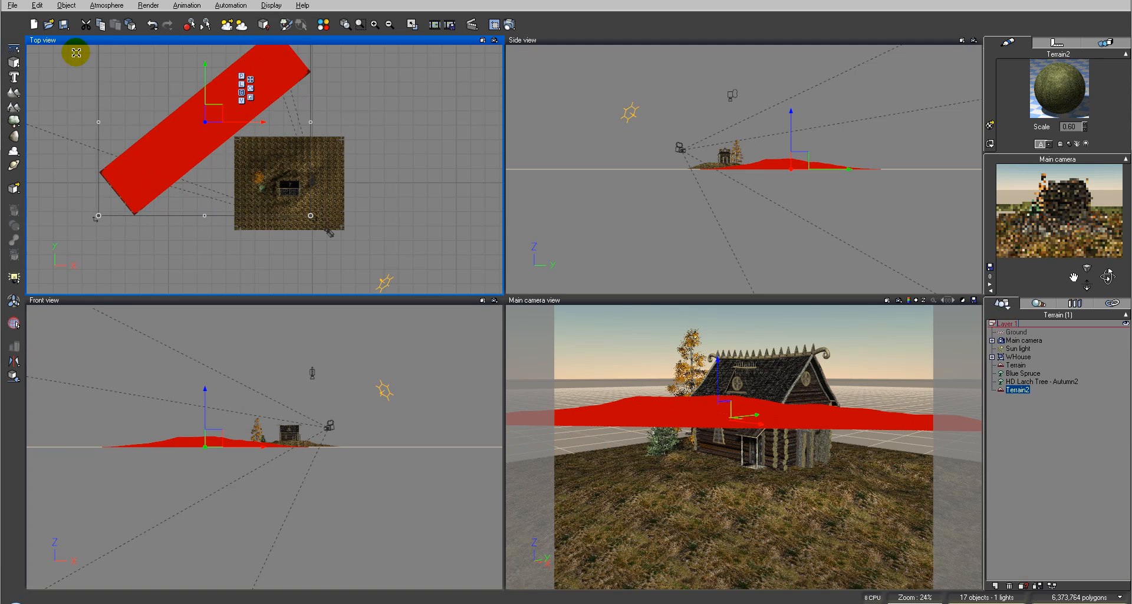
pyautogui.moveTo(219, 110); pyautogui.dragTo(247, 115)
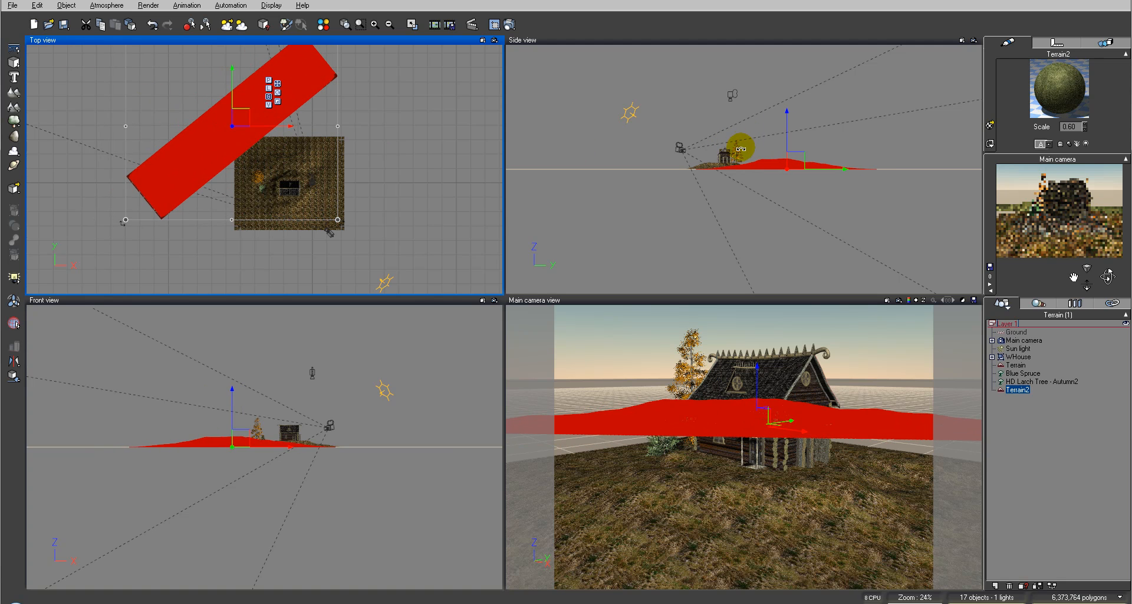
# Widen the second terrain considerably and set it diagonally behind the hut's terrain as a background hill
pyautogui.moveTo(345, 225); pyautogui.dragTo(255, 262)
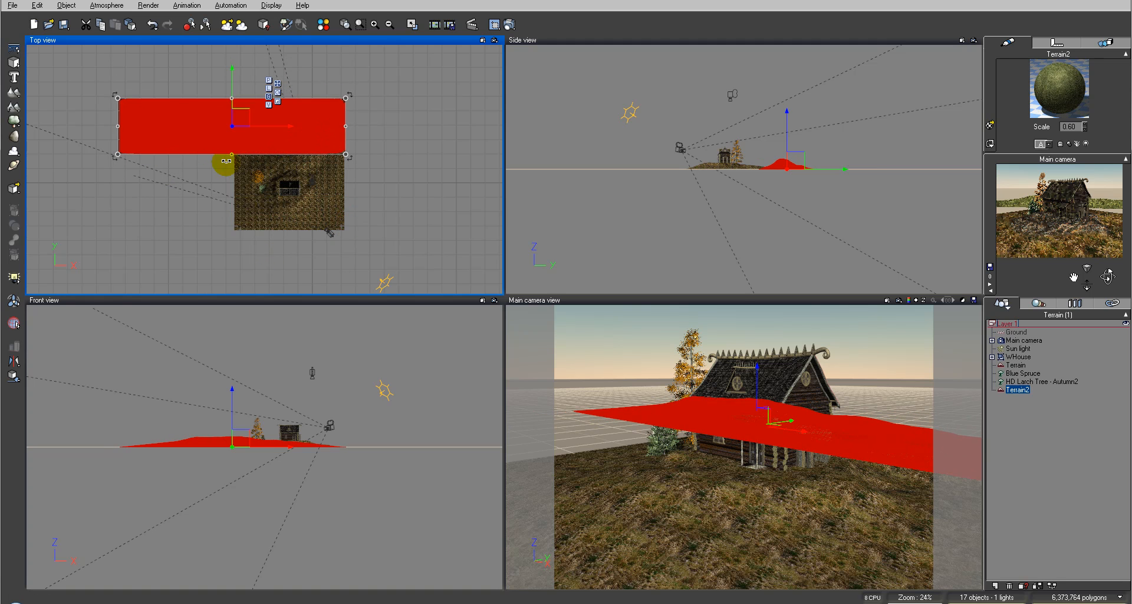
pyautogui.moveTo(227, 157); pyautogui.dragTo(230, 227)
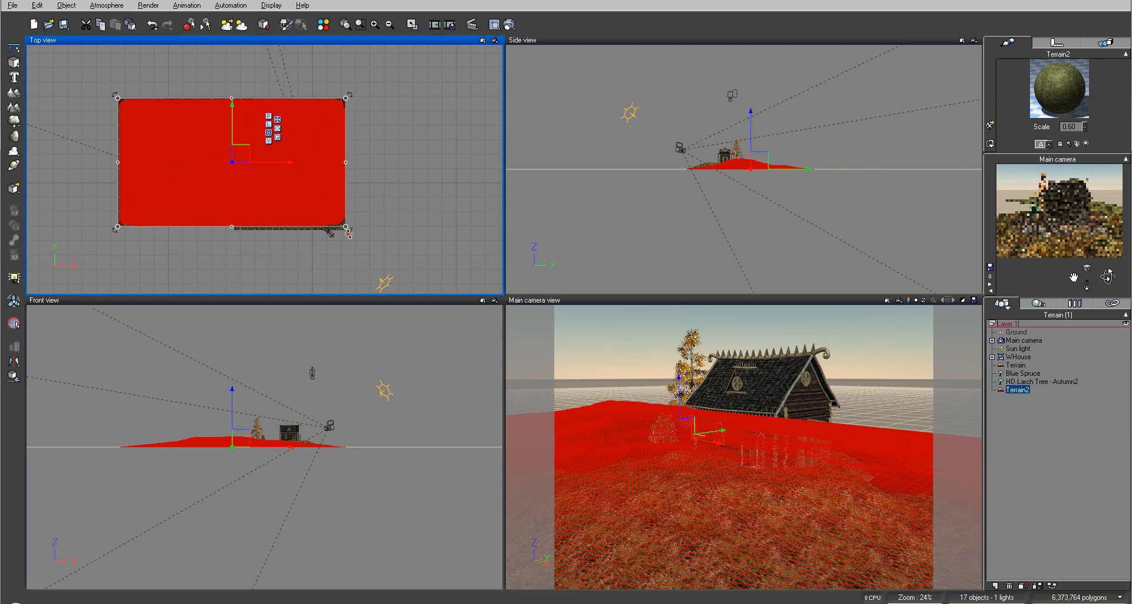
pyautogui.moveTo(348, 234); pyautogui.dragTo(356, 125)
pyautogui.moveTo(243, 151); pyautogui.dragTo(215, 98)
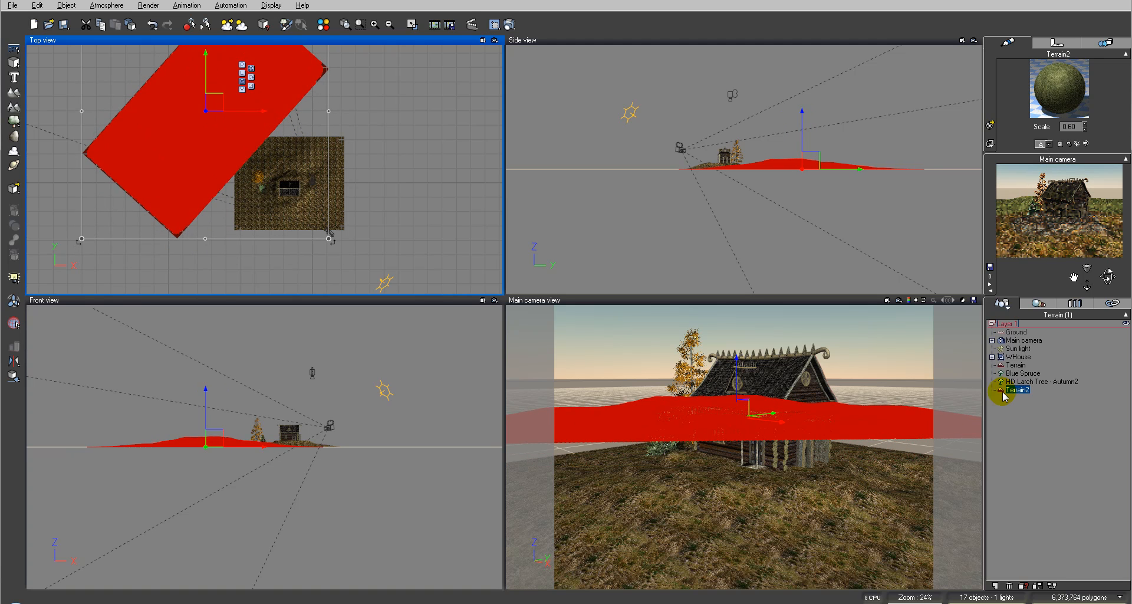
# Assign the Grass Field material from the Ground collection to the infinite ground plane
pyautogui.click(1015, 332)
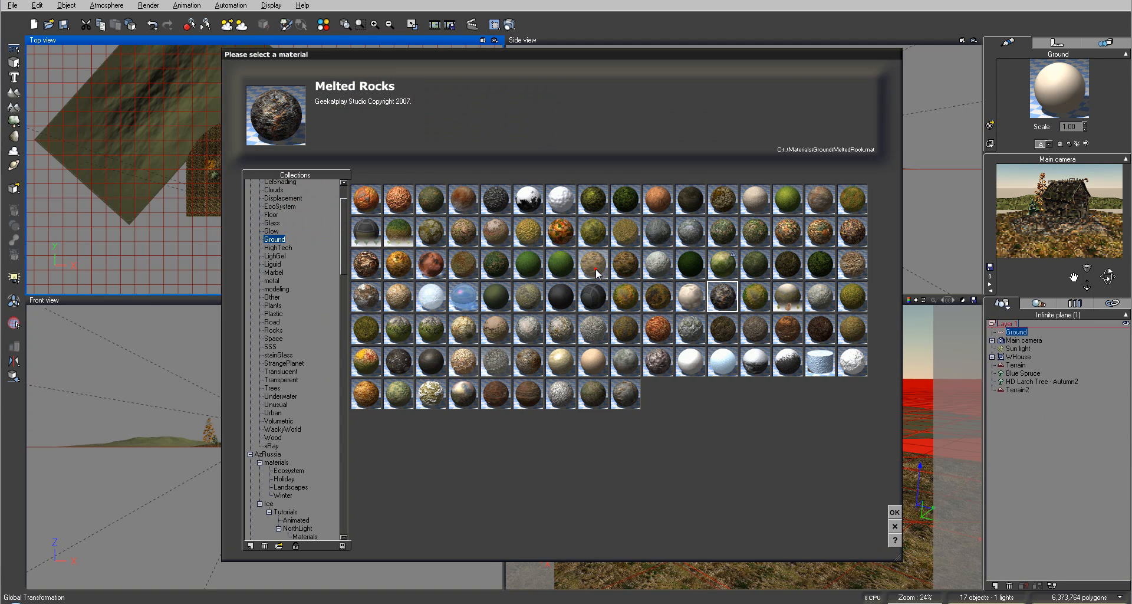
pyautogui.click(592, 263)
pyautogui.click(894, 511)
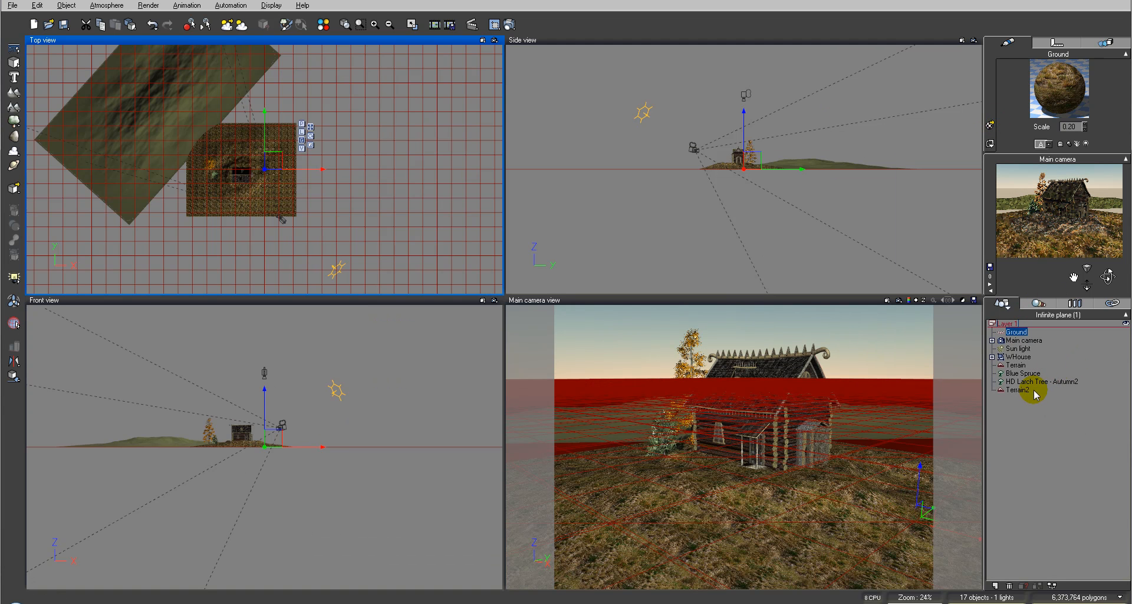
# Replace the material of Terrain2 with Grass Field from the Ground collection
pyautogui.click(1016, 389)
pyautogui.doubleClick(1044, 94)
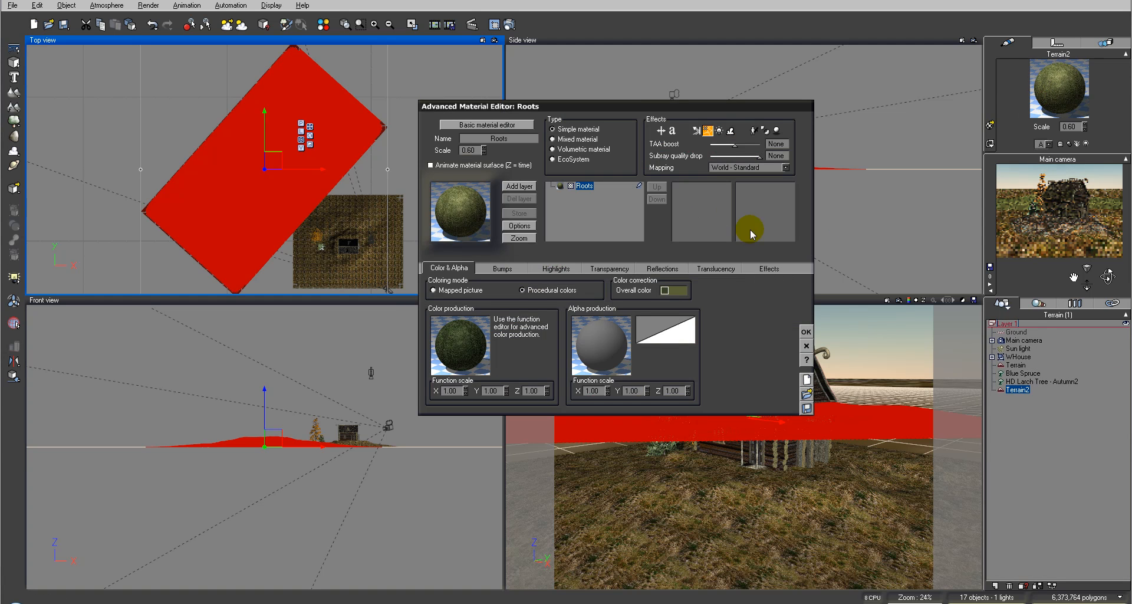
pyautogui.click(806, 346)
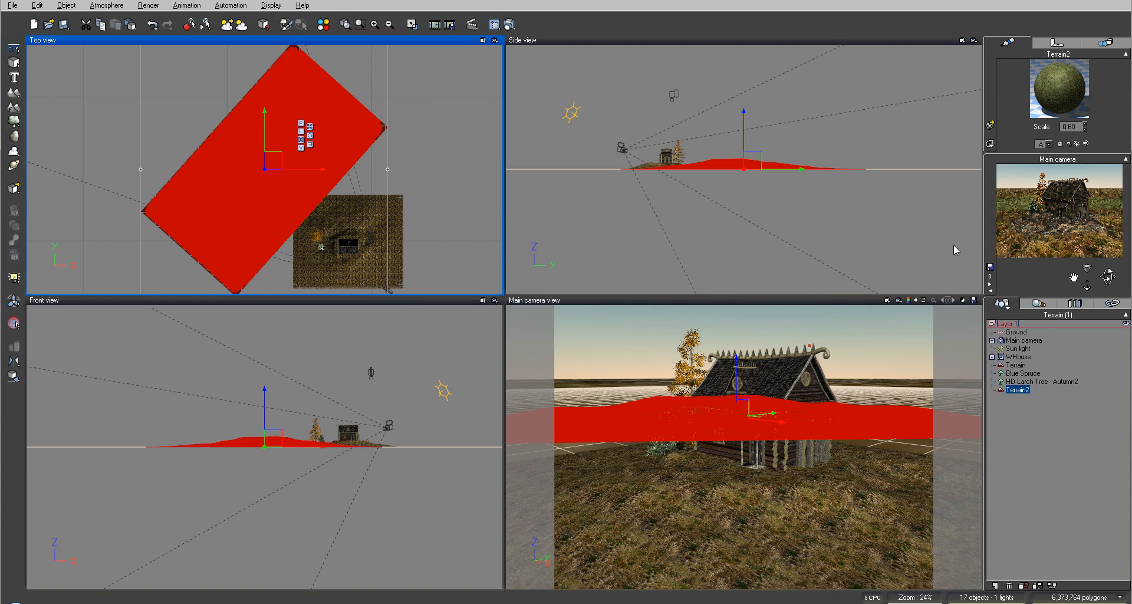
pyautogui.click(993, 125)
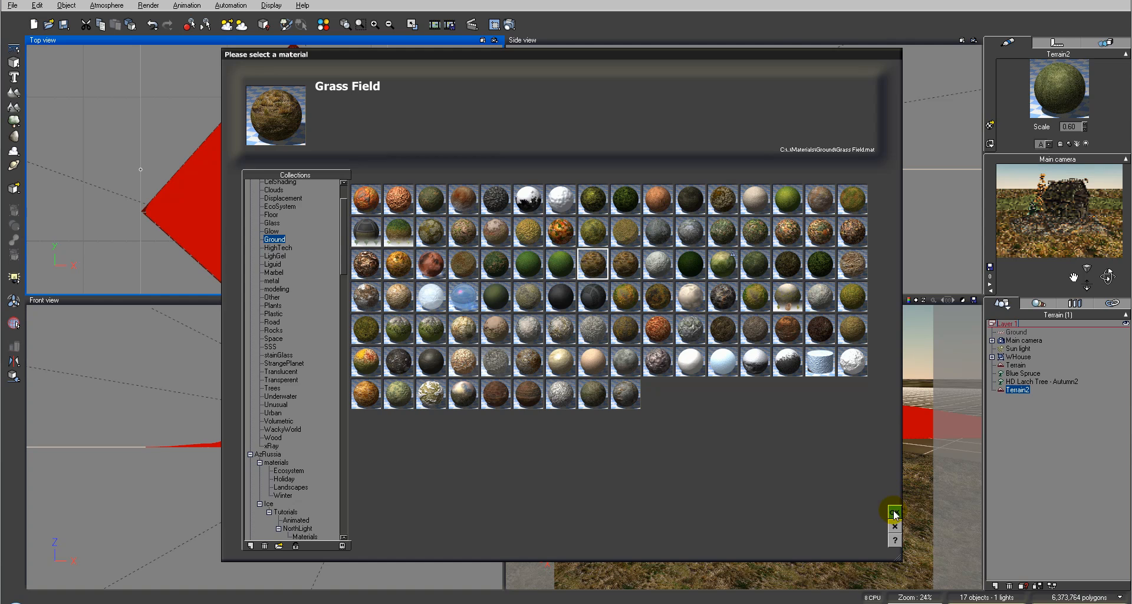
pyautogui.click(893, 512)
# Convert Terrain2's Grass Field material to an EcoSystem and add HD Larch Tree - Summer to its population
pyautogui.doubleClick(692, 161)
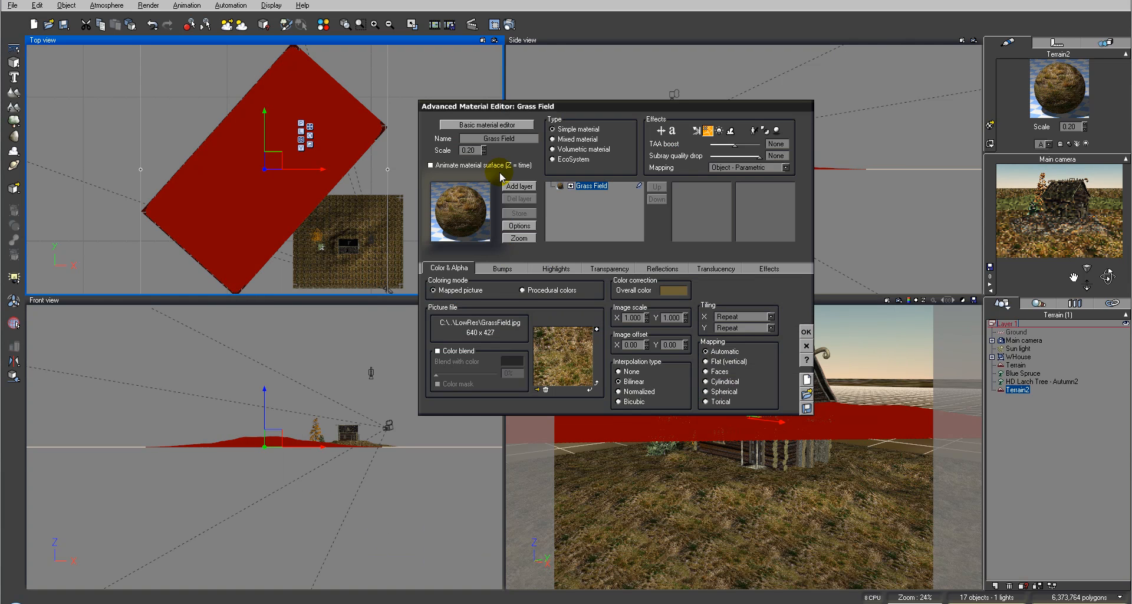
pyautogui.click(601, 193)
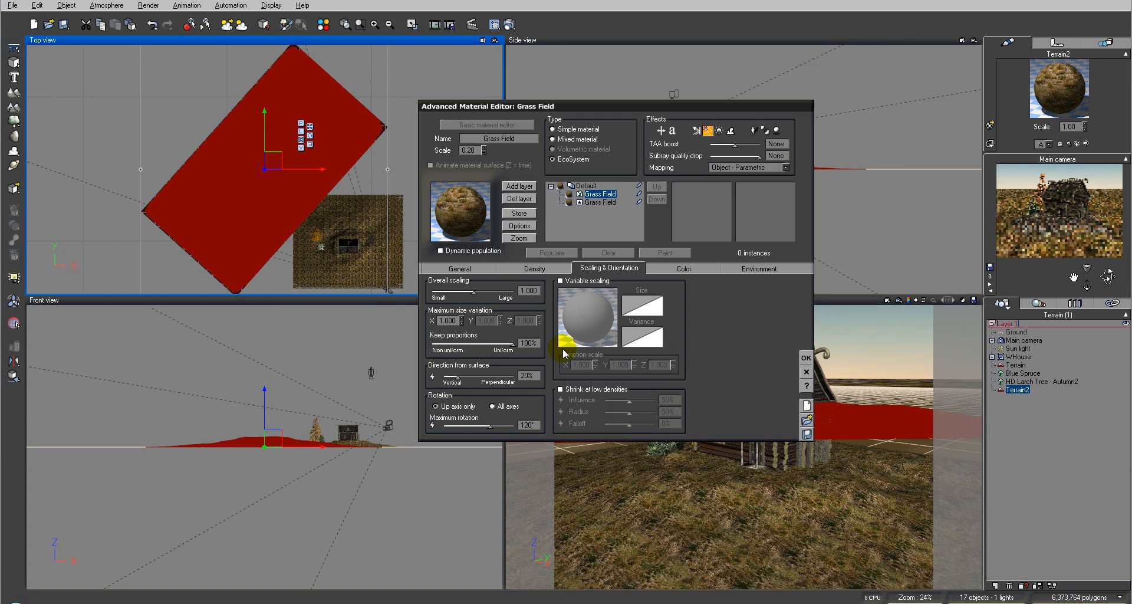
pyautogui.click(449, 270)
pyautogui.click(561, 432)
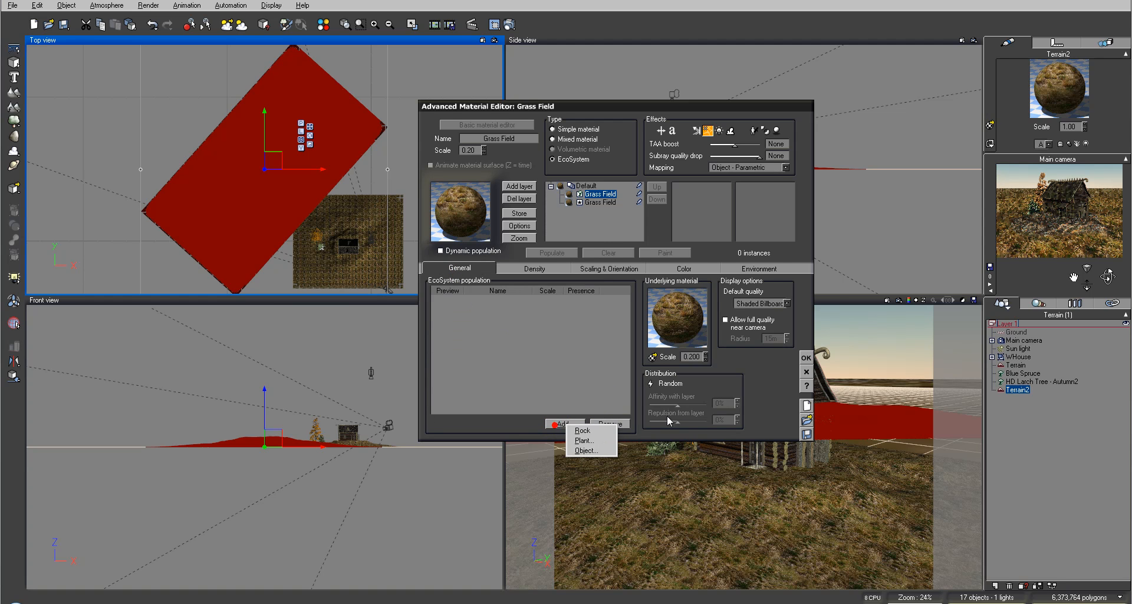
pyautogui.click(581, 435)
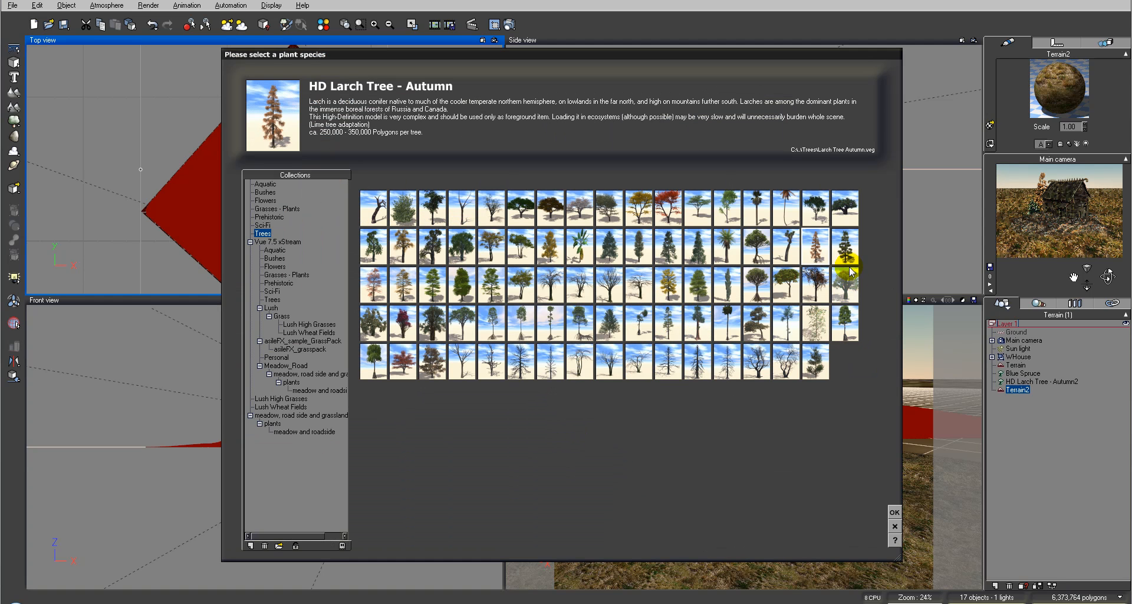
pyautogui.click(845, 247)
pyautogui.click(896, 511)
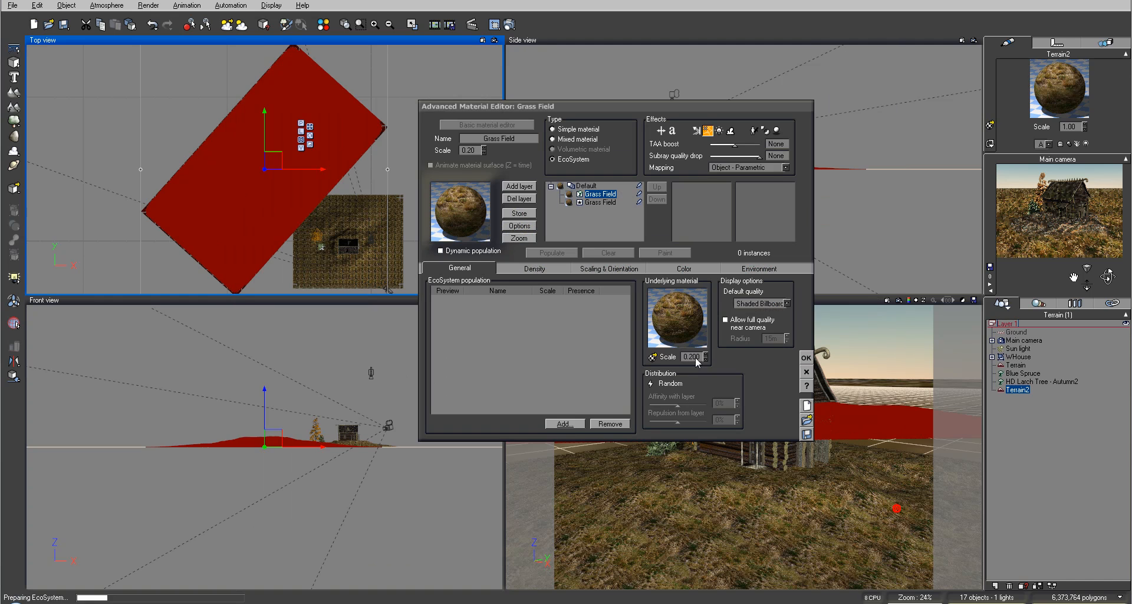
# Add HD Larch Tree - Autumn and Scots Pine to the EcoSystem population
pyautogui.click(567, 423)
pyautogui.click(617, 442)
pyautogui.click(813, 243)
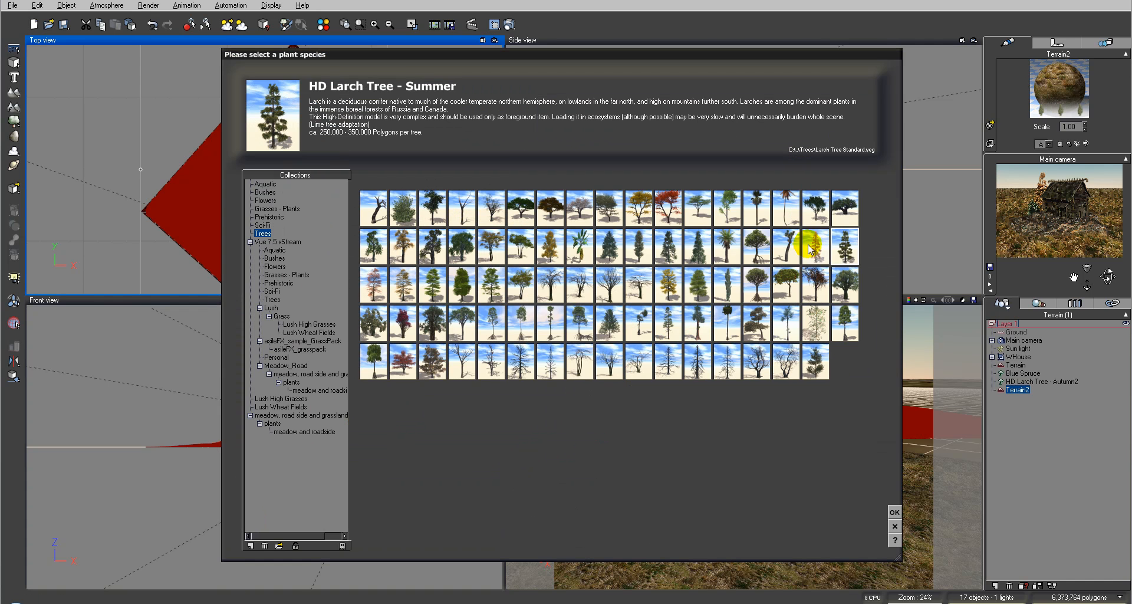
pyautogui.click(899, 513)
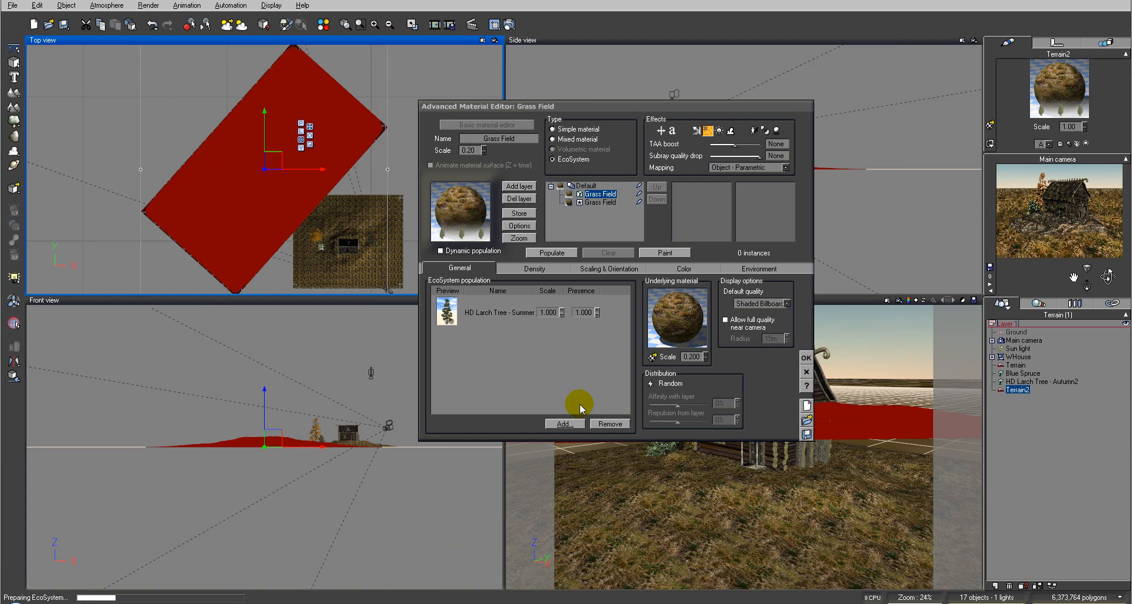
pyautogui.click(575, 422)
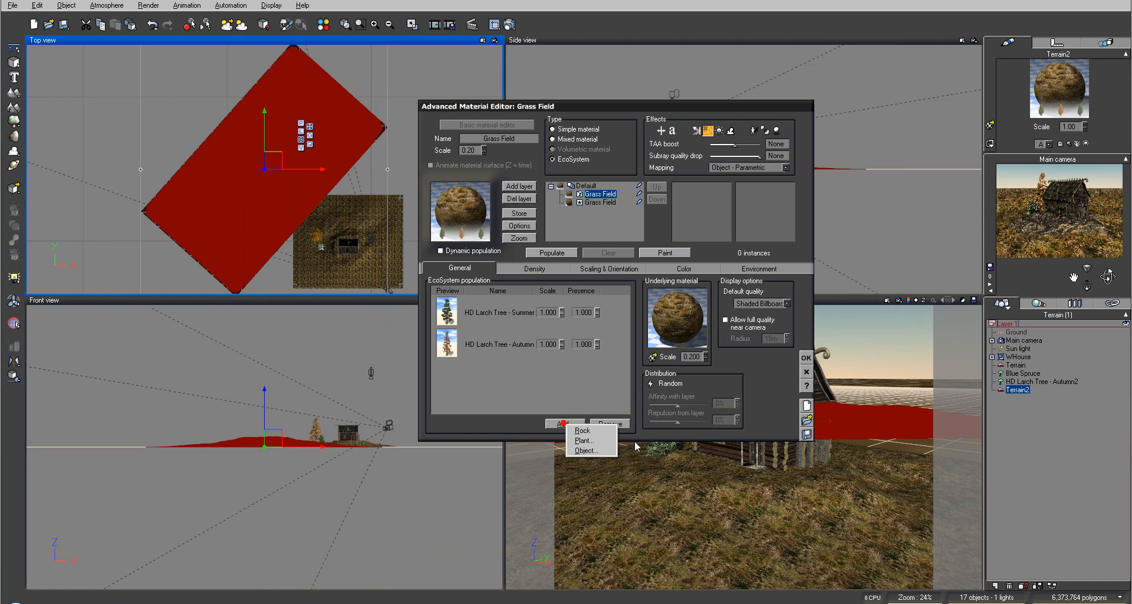
pyautogui.click(596, 441)
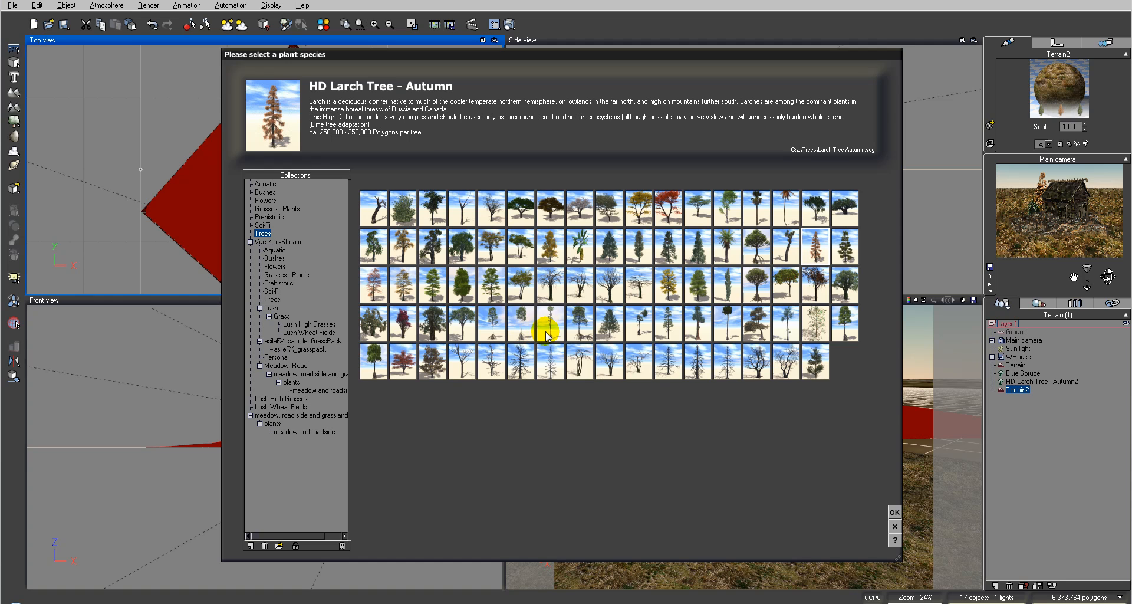
pyautogui.click(690, 326)
pyautogui.click(894, 512)
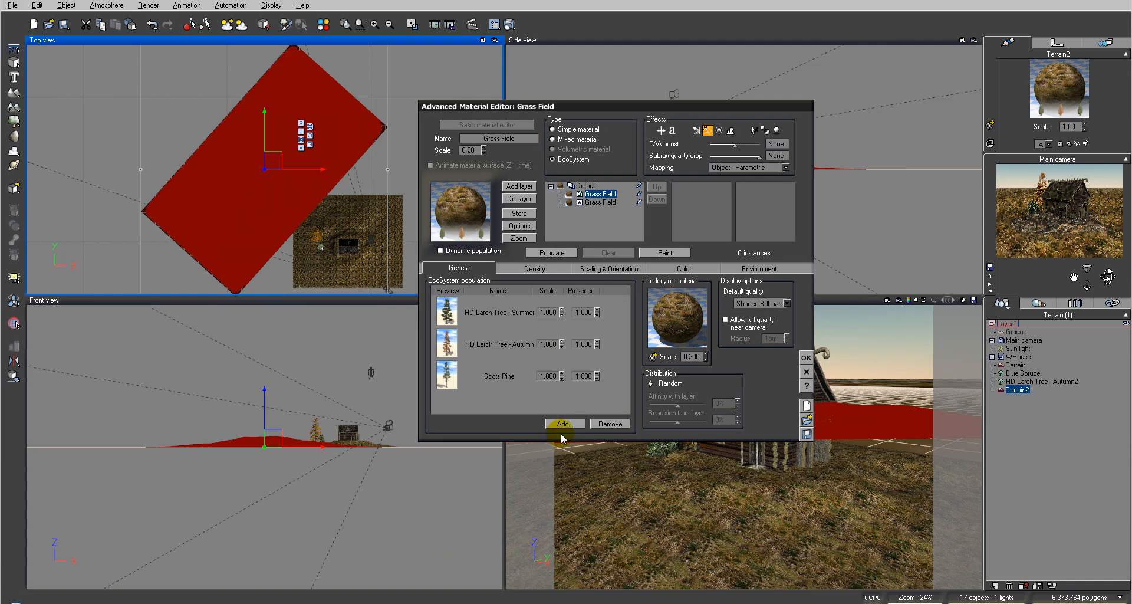
# Add Alder - Autumn as another plant species in the EcoSystem population
pyautogui.click(564, 423)
pyautogui.click(584, 439)
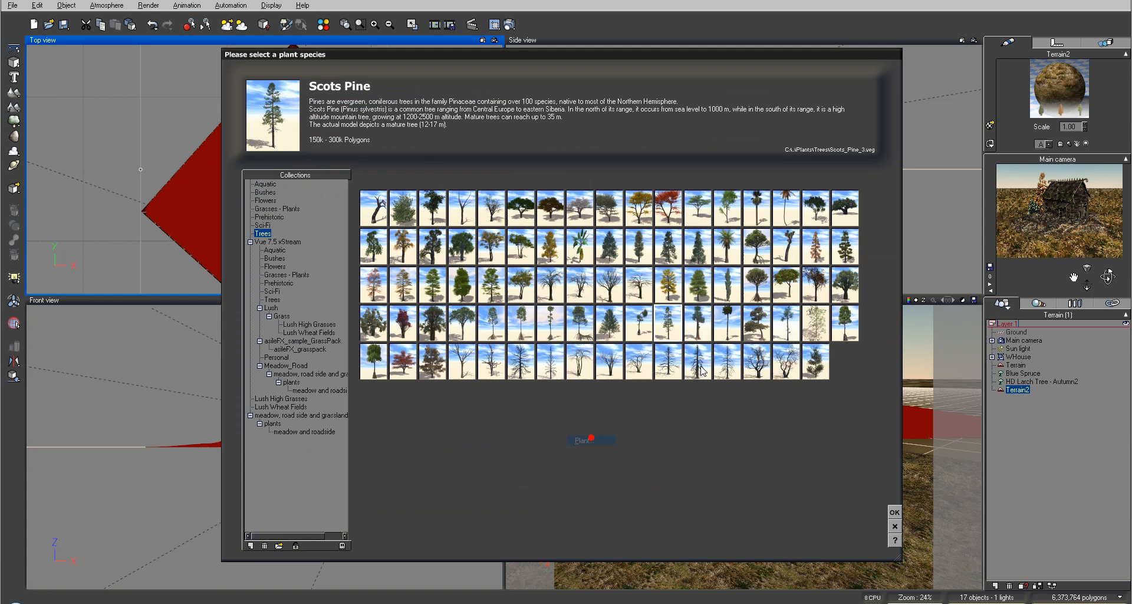
pyautogui.click(491, 246)
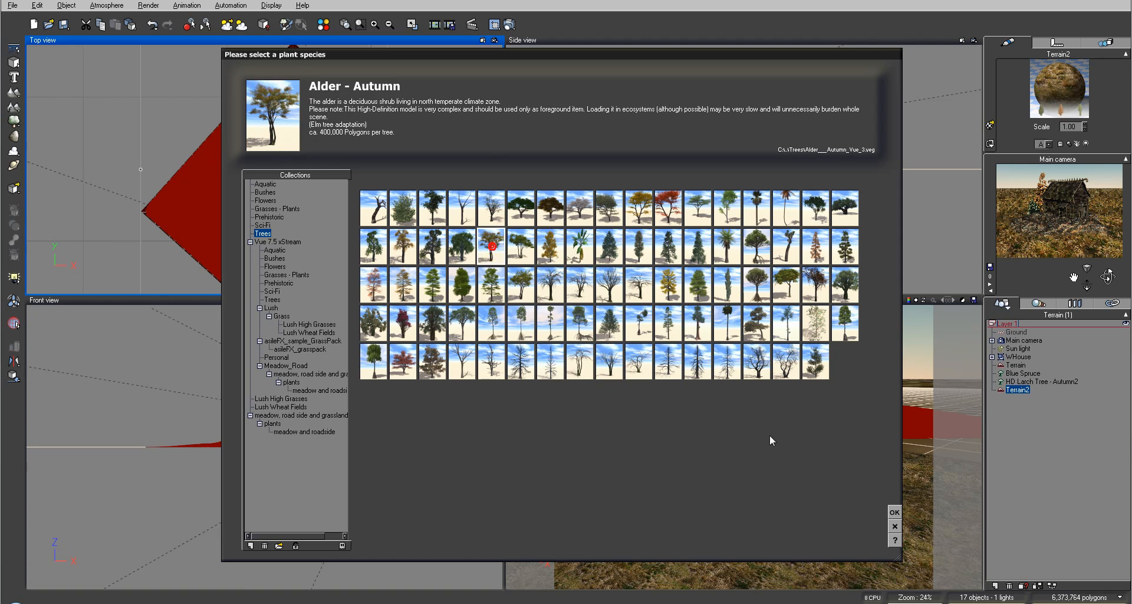
pyautogui.click(891, 510)
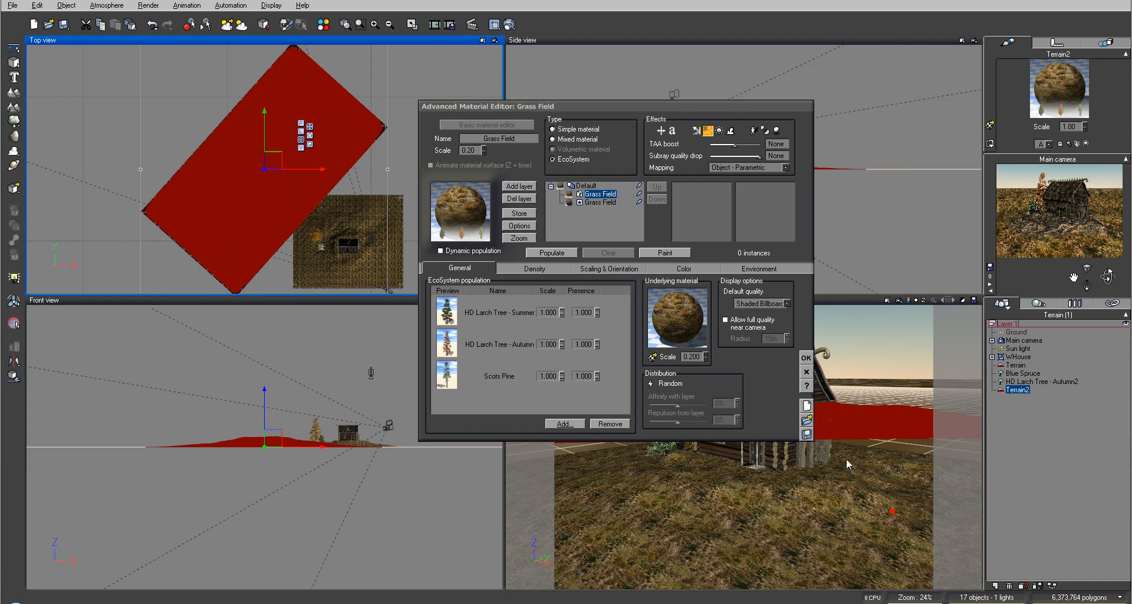
# Populate Terrain2 with the EcoSystem's tree species, accept the material and deselect the terrain
pyautogui.click(566, 255)
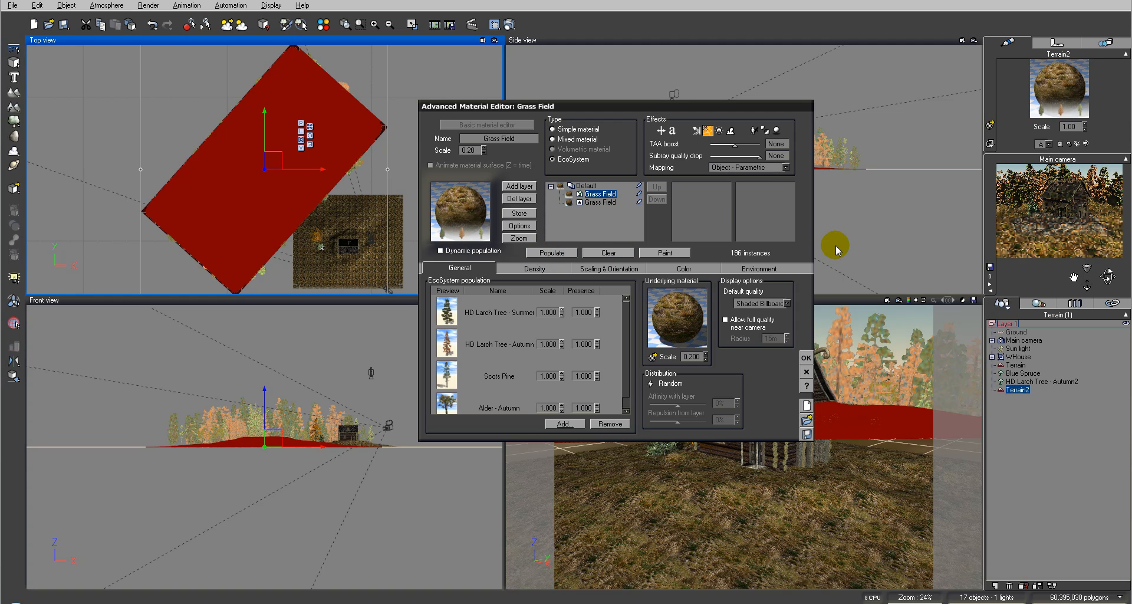
pyautogui.click(806, 358)
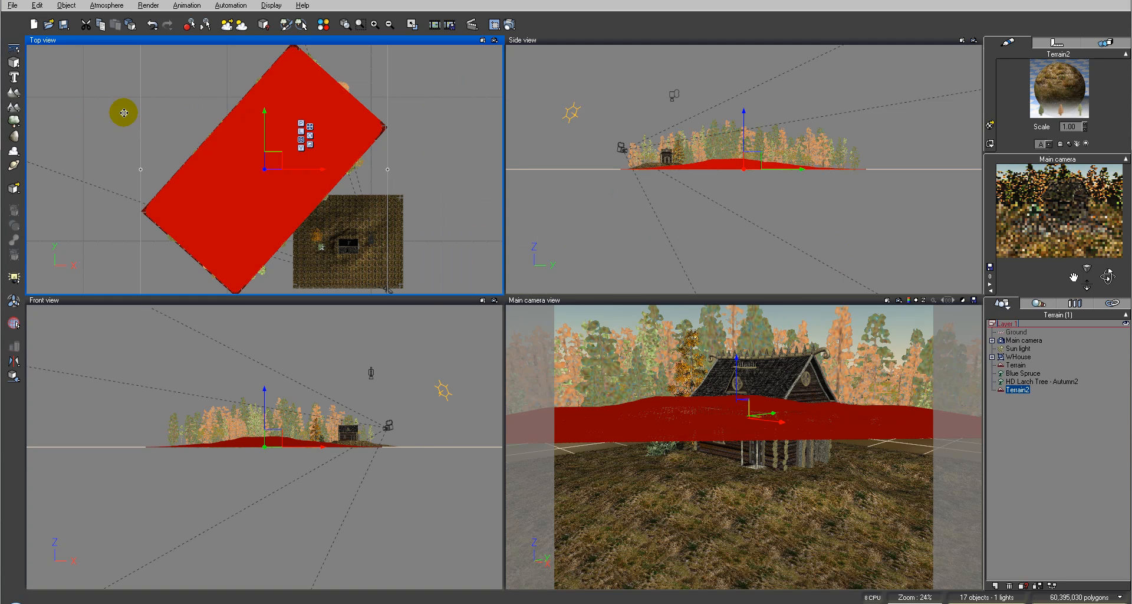
pyautogui.moveTo(356, 195); pyautogui.dragTo(349, 90, button='right')
pyautogui.click(419, 169)
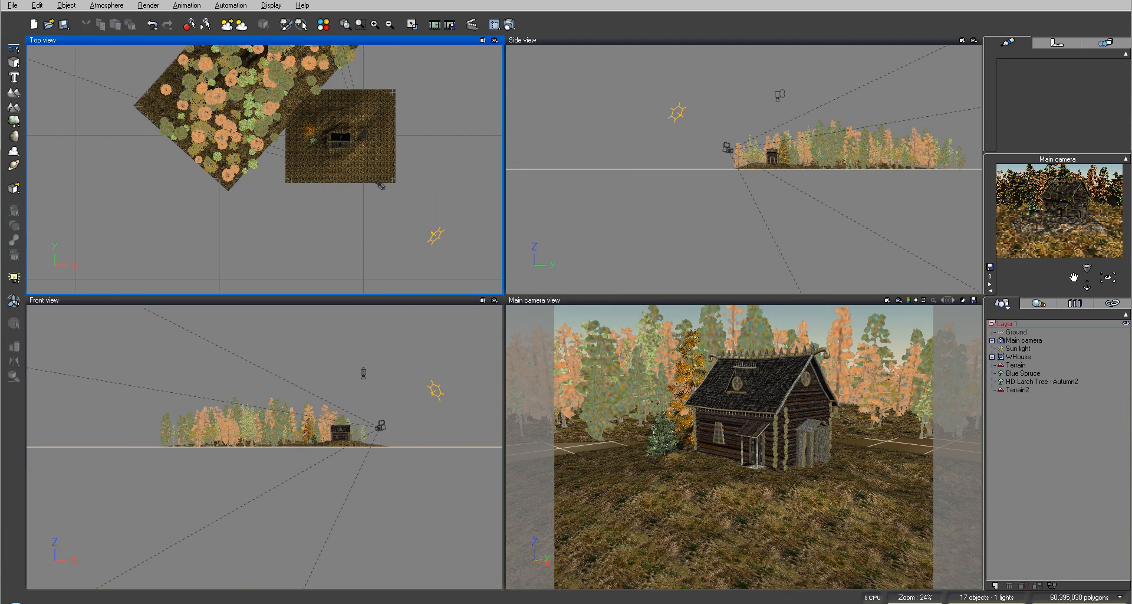
# Add an Alder - Autumn tree and place it on the front terrain, between the log hut and the terrain's near edge
pyautogui.click(379, 160)
pyautogui.scroll(3, 409, 159)
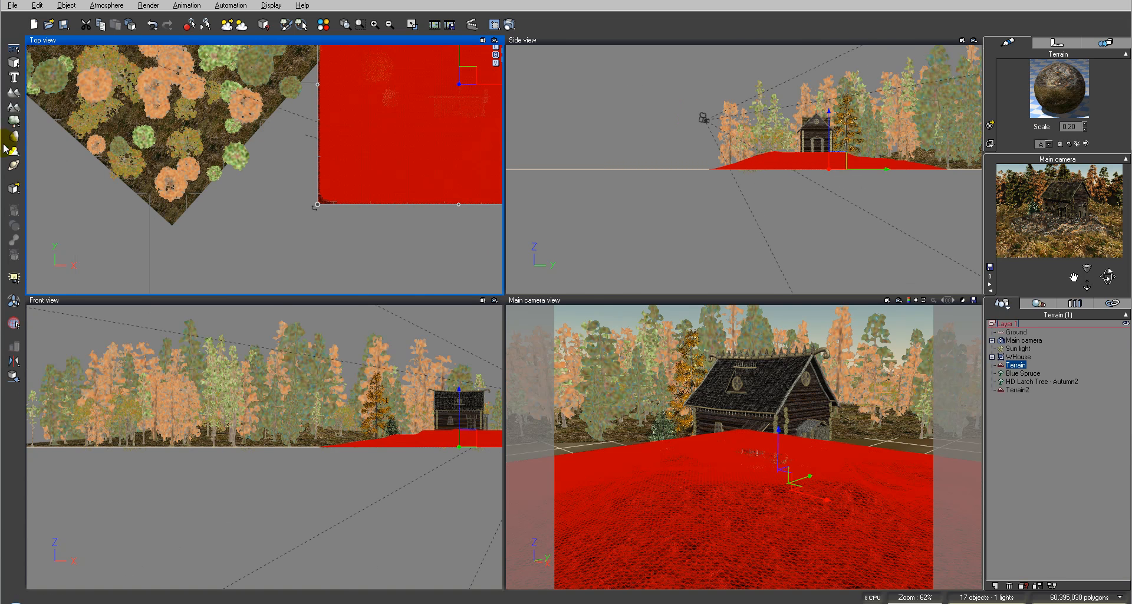
pyautogui.click(14, 122)
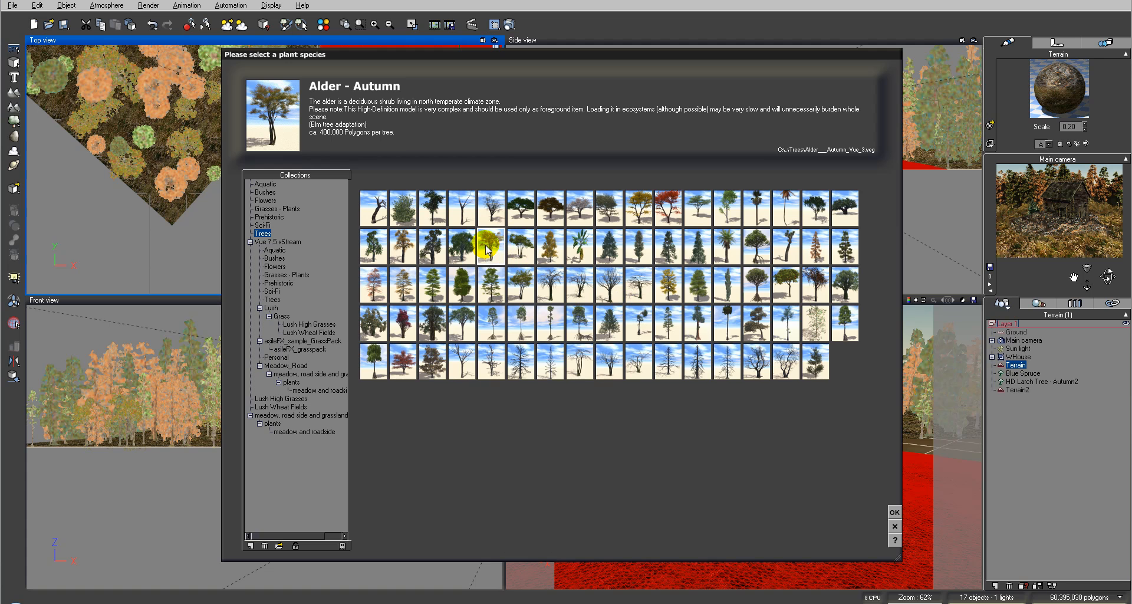
pyautogui.click(894, 525)
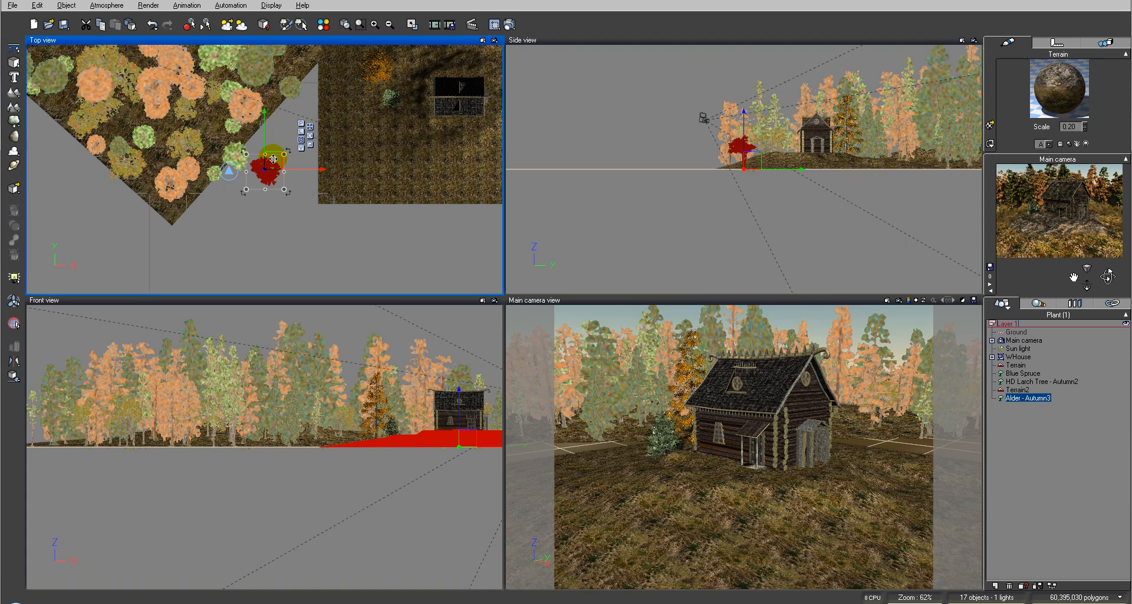
pyautogui.moveTo(331, 162); pyautogui.dragTo(472, 167)
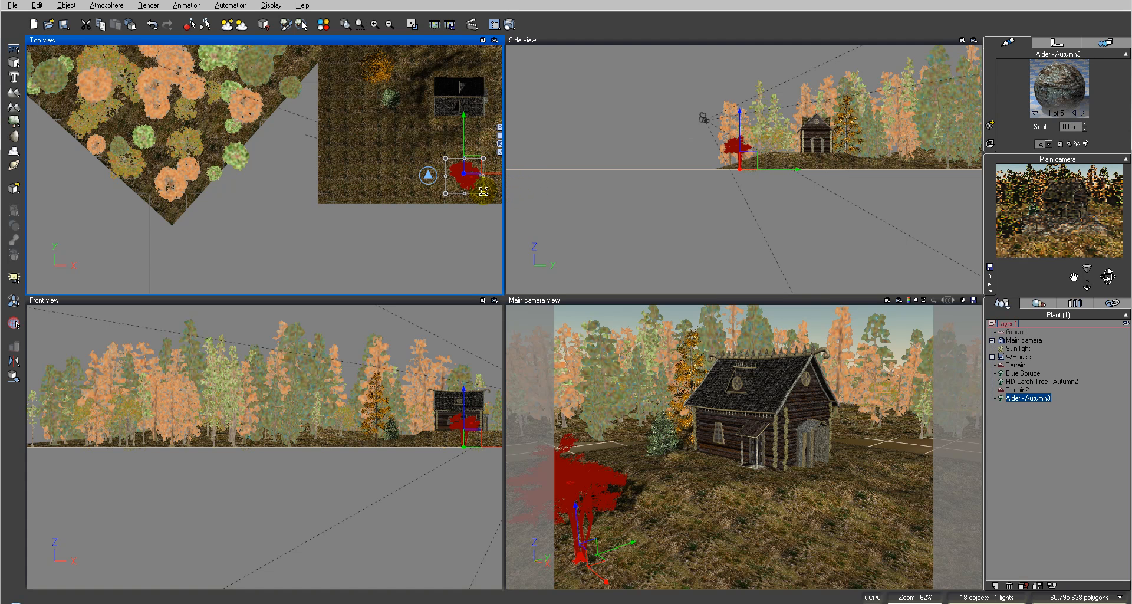
pyautogui.moveTo(481, 202); pyautogui.dragTo(347, 211, button='right')
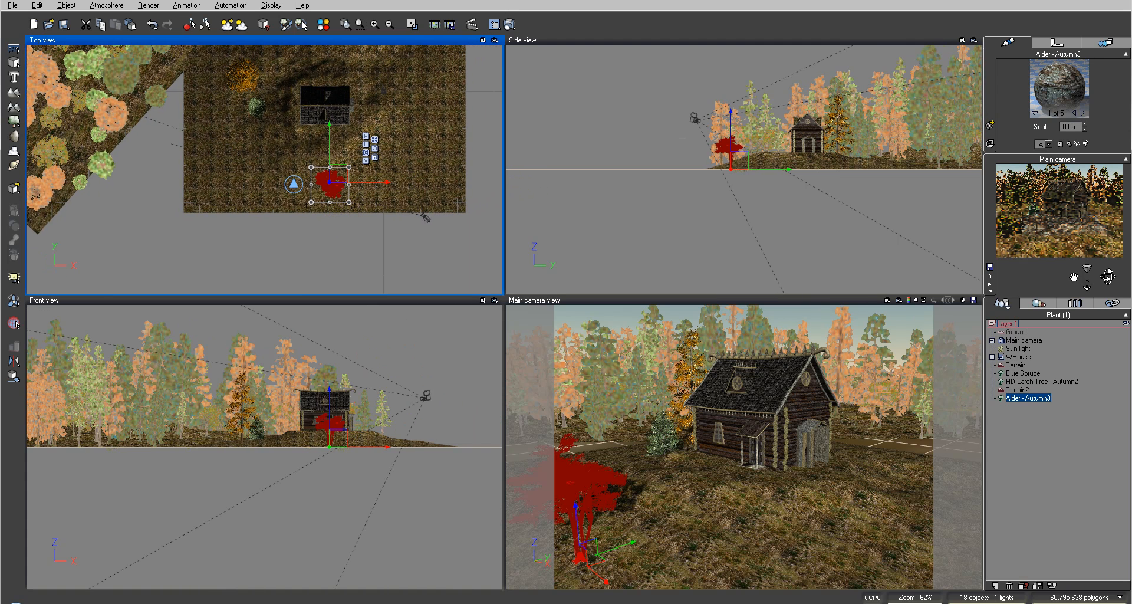
# Shift the atmosphere's light balance toward ambient light, to 10%
pyautogui.click(107, 6)
pyautogui.click(98, 55)
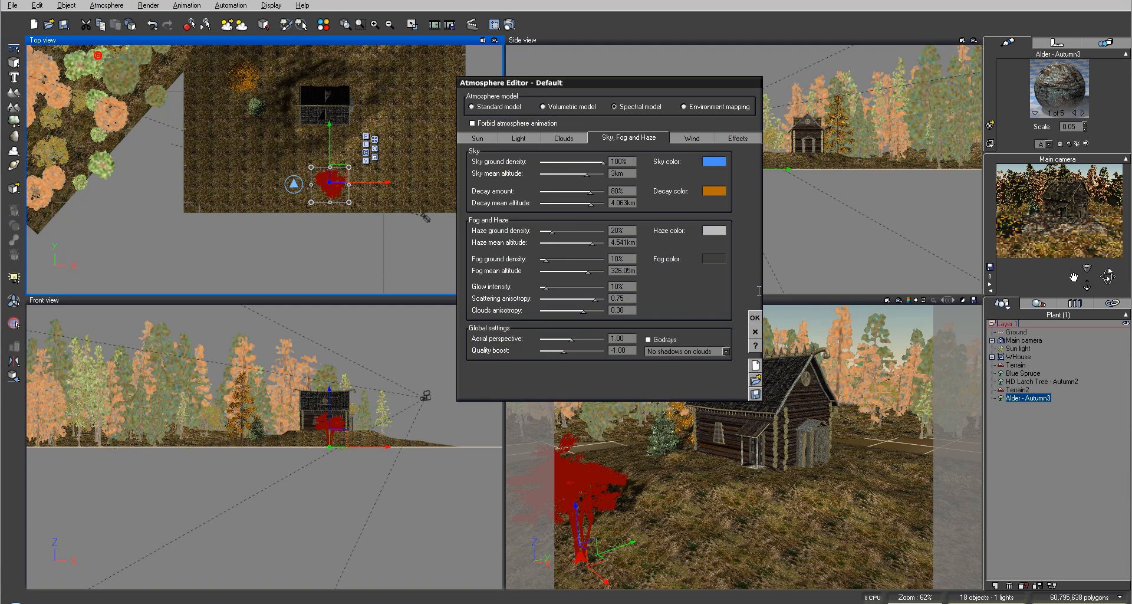
pyautogui.click(519, 137)
pyautogui.moveTo(583, 279); pyautogui.dragTo(535, 279)
# Change the ambient light color to a dark blue-grey and switch the lighting model to Global radiosity
pyautogui.rightClick(702, 293)
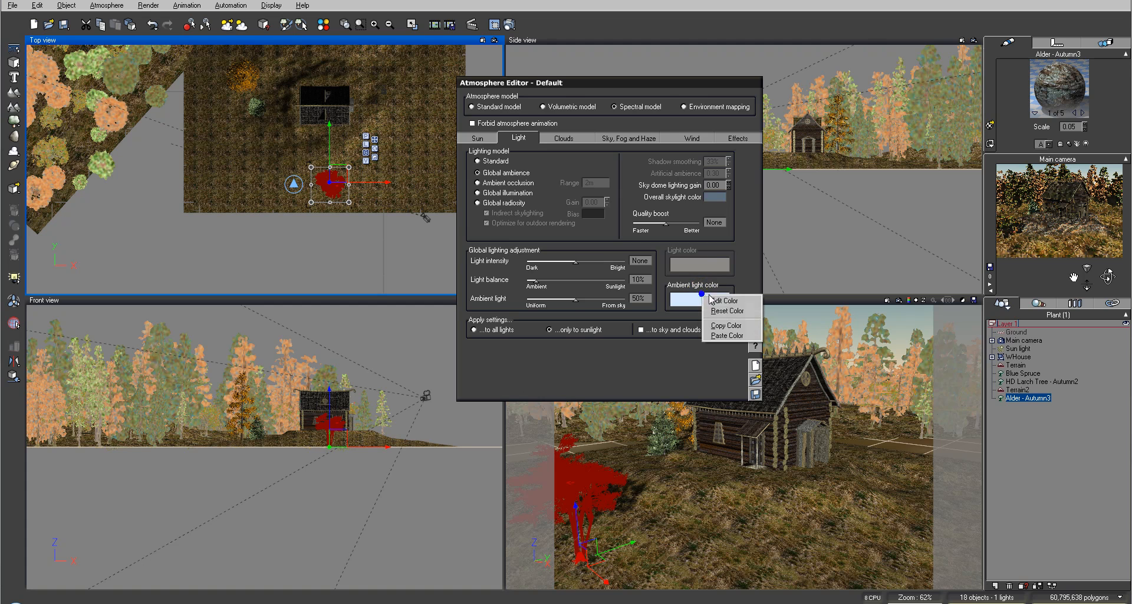
pyautogui.click(711, 300)
pyautogui.click(730, 203)
pyautogui.click(741, 250)
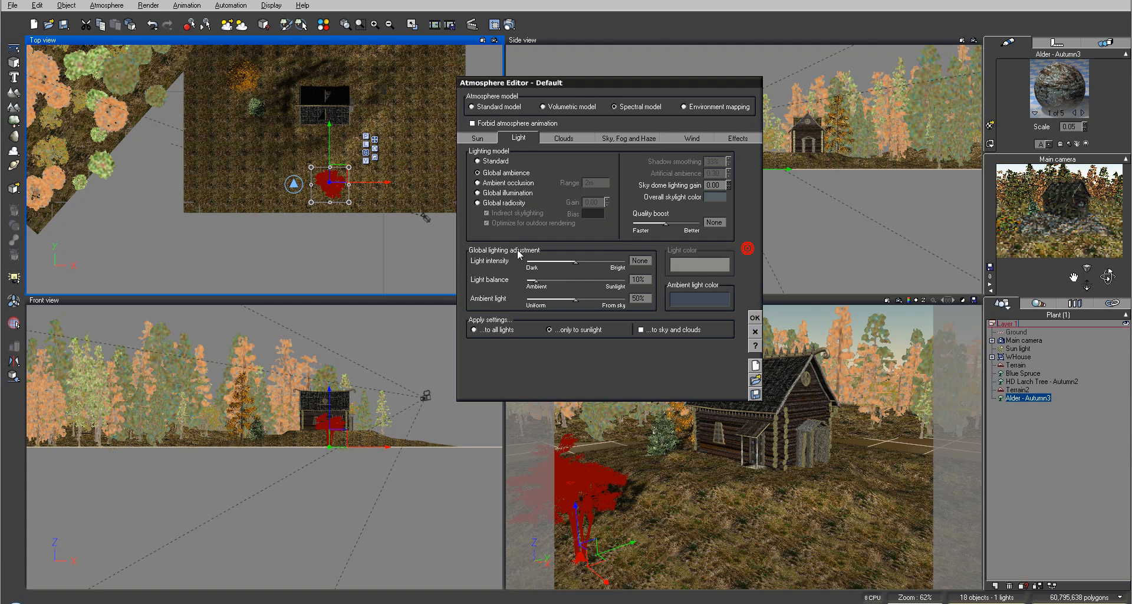
pyautogui.click(516, 203)
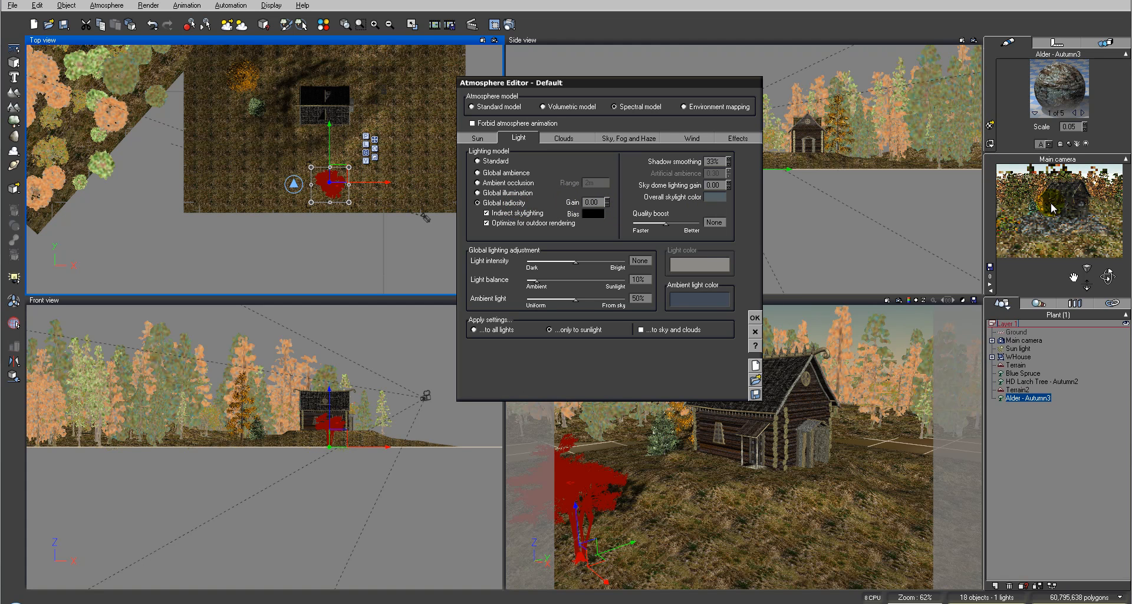
# Add a Dark Cumulus cloud layer from the Spectral 2 collection to the atmosphere
pyautogui.click(579, 140)
pyautogui.click(576, 164)
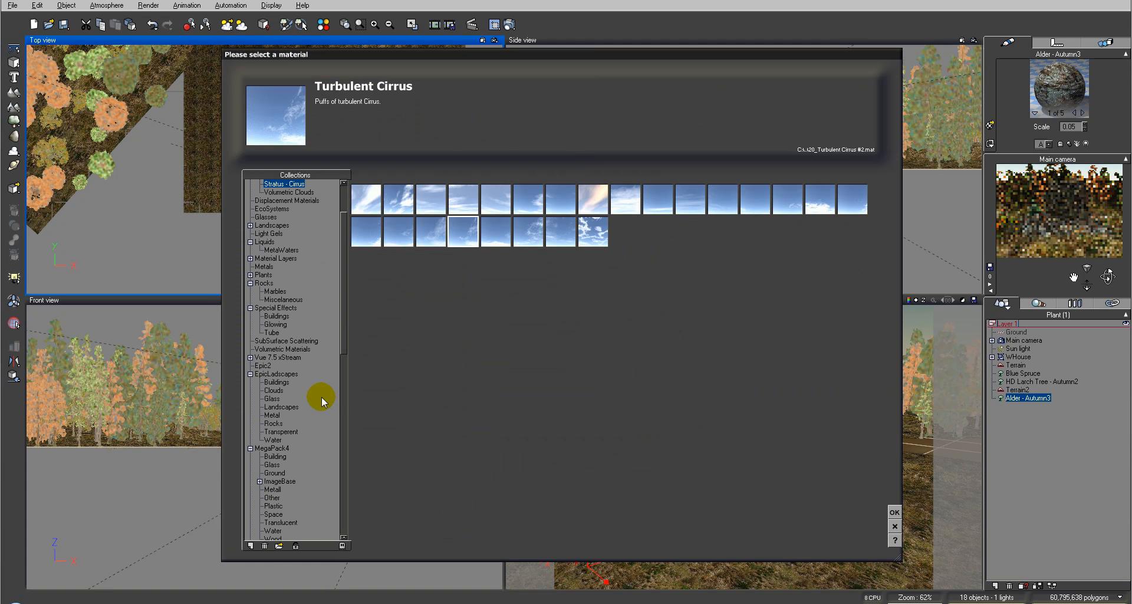
pyautogui.click(346, 334)
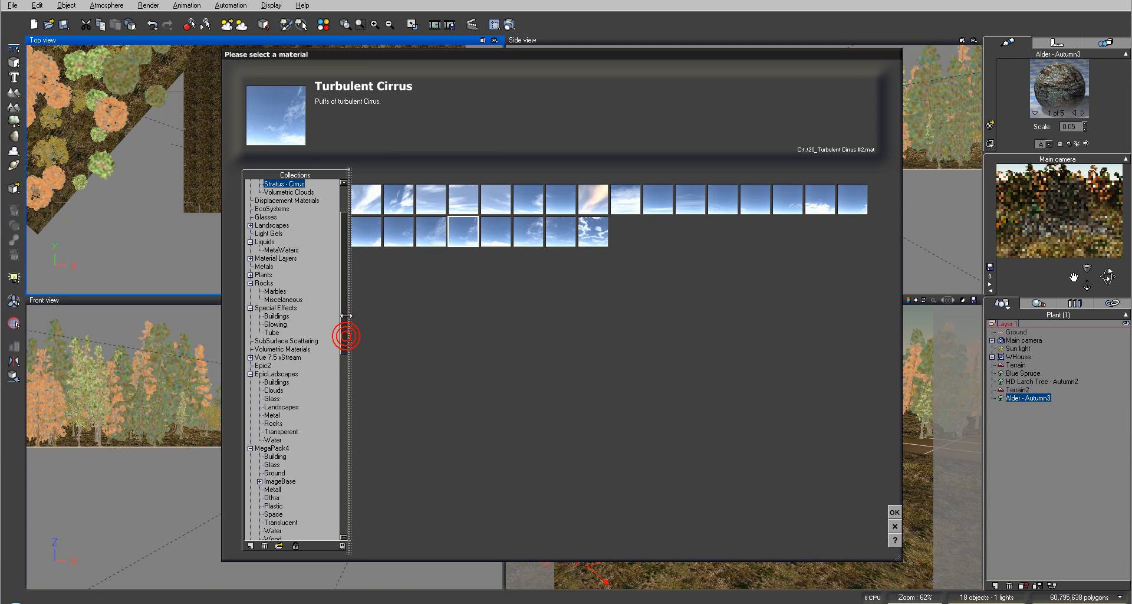
pyautogui.moveTo(342, 324); pyautogui.dragTo(343, 299)
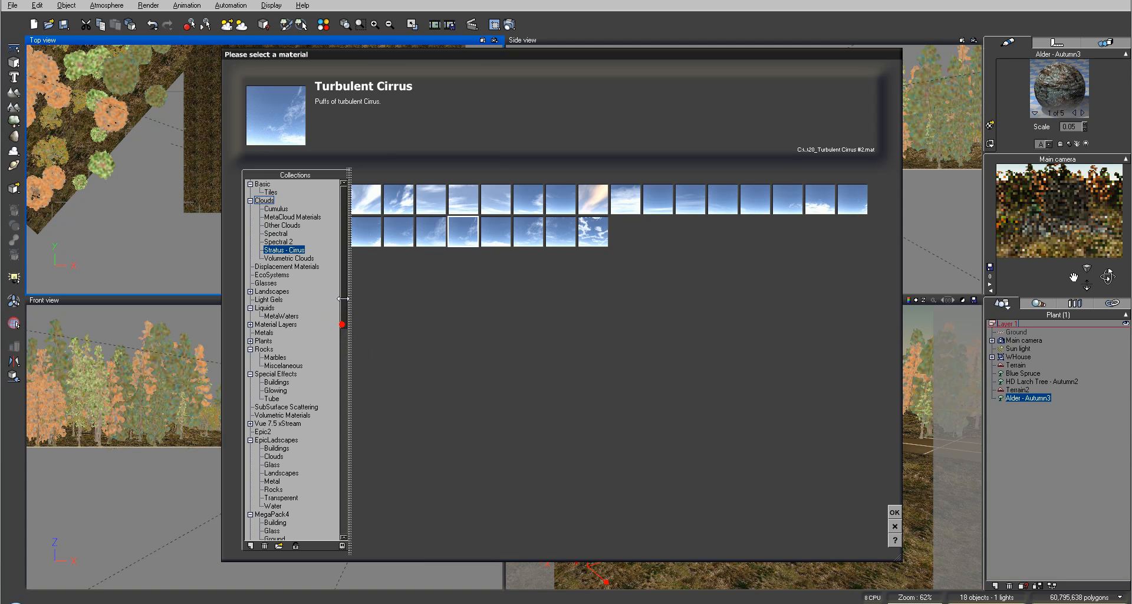
pyautogui.click(278, 242)
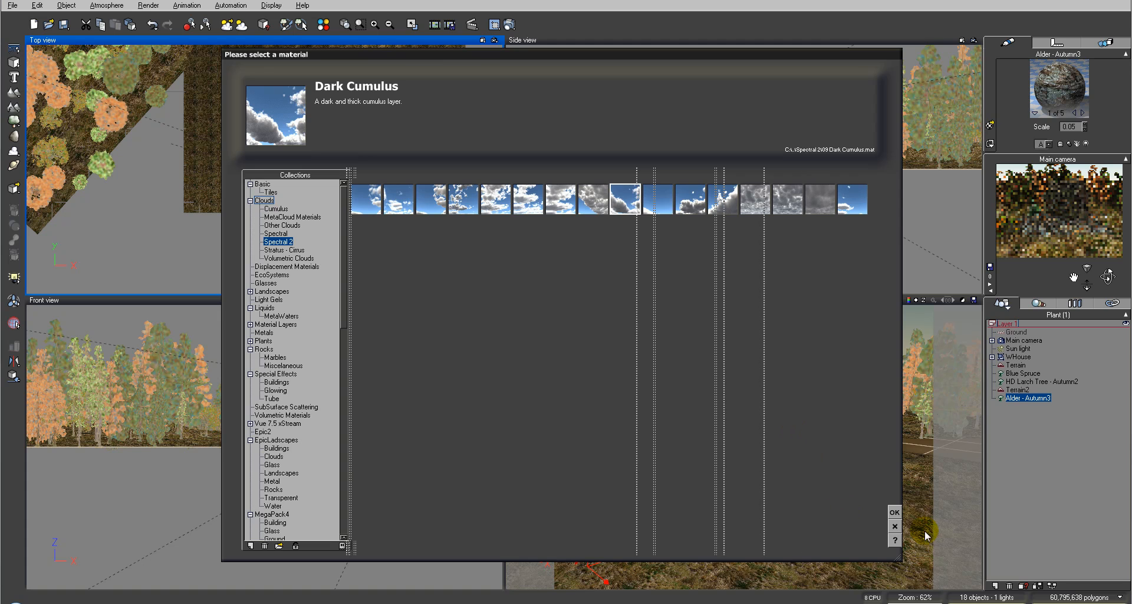
pyautogui.click(894, 512)
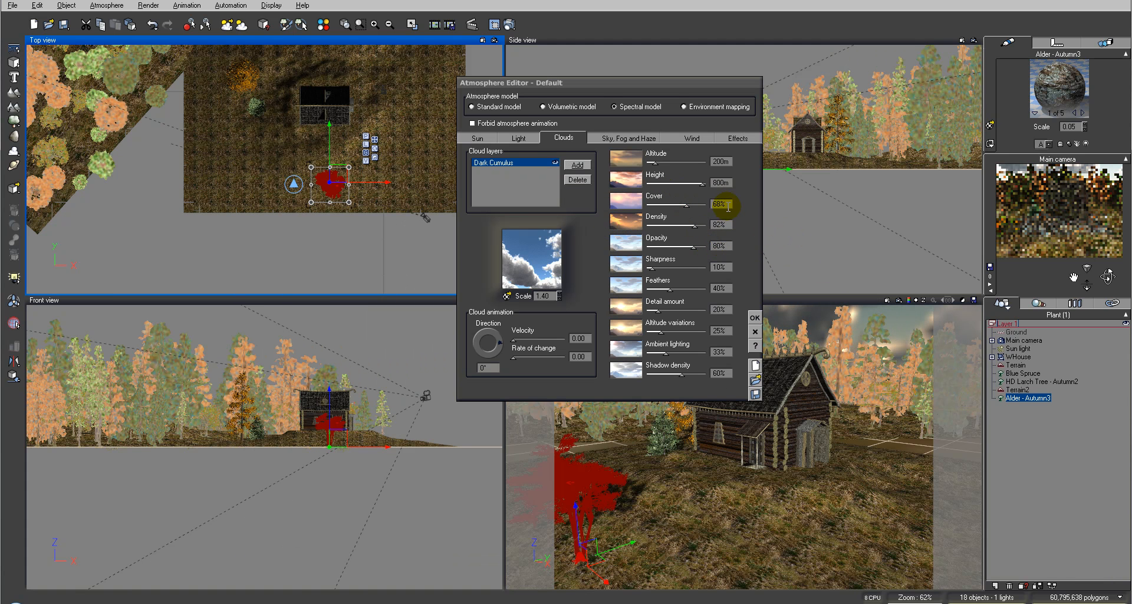
# Set glow intensity to 29%, aerial perspective 10.00, fog density 45%, haze density 59%, sky density 80% and altitude 3.886 km, decay 87% and altitude 2.03 km
pyautogui.click(613, 138)
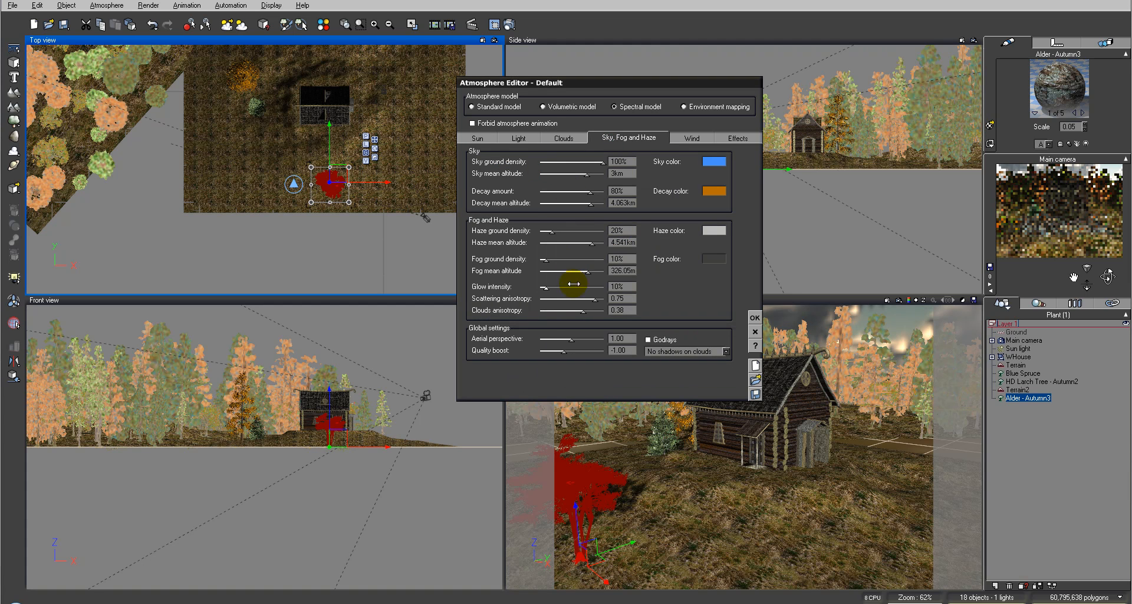
pyautogui.moveTo(592, 299); pyautogui.dragTo(593, 298)
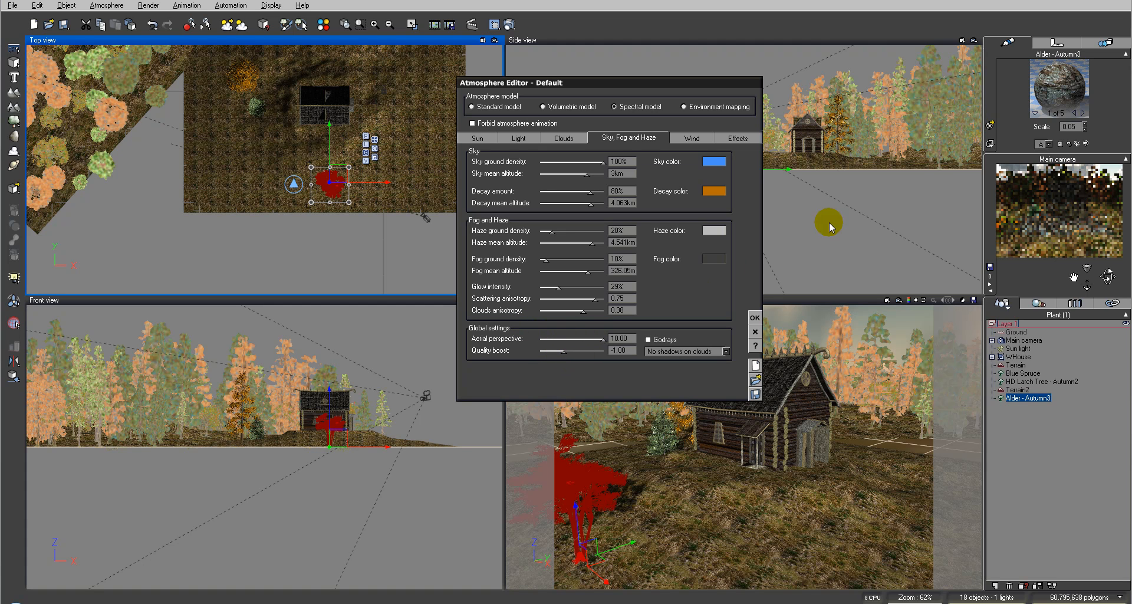
pyautogui.moveTo(561, 260); pyautogui.dragTo(584, 259)
pyautogui.moveTo(602, 162); pyautogui.dragTo(595, 191)
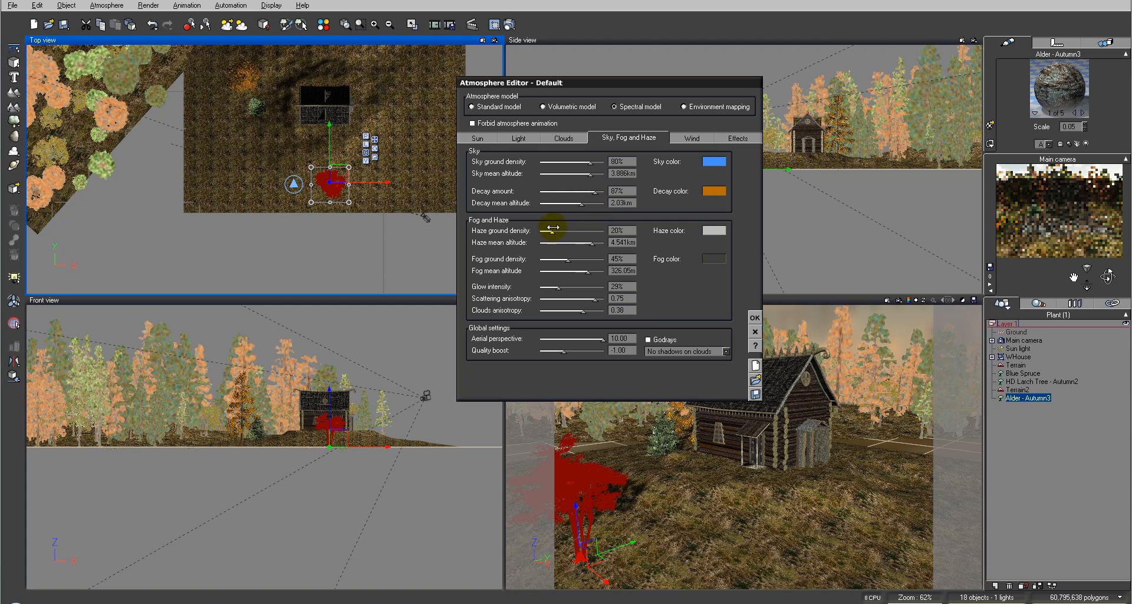
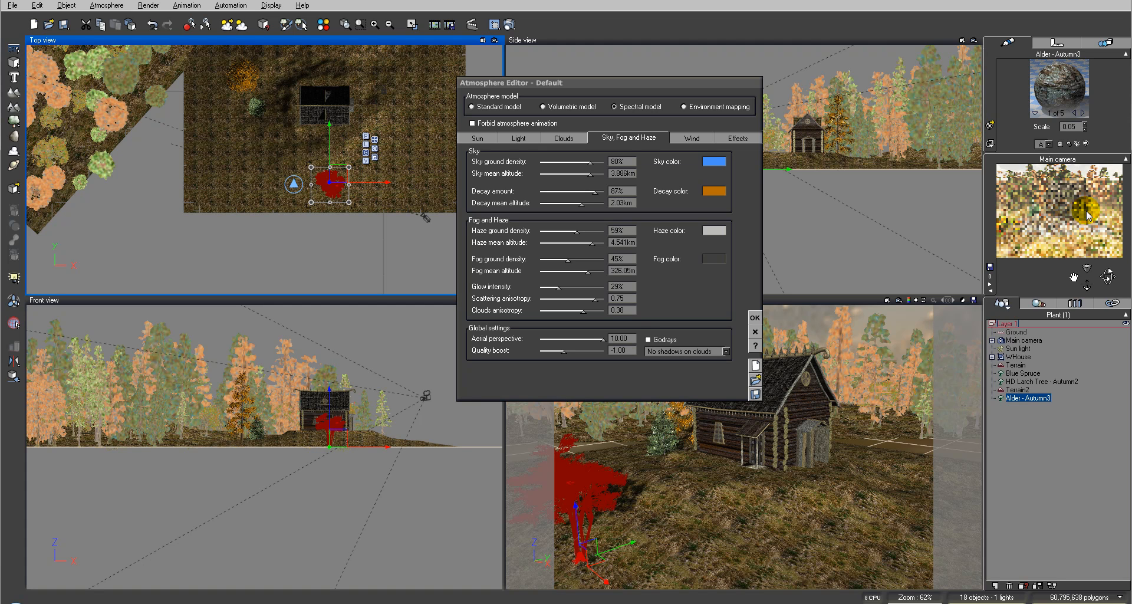
# Change the haze color to a dark grey with red, green and blue at 79
pyautogui.rightClick(715, 231)
pyautogui.click(741, 241)
pyautogui.moveTo(719, 147); pyautogui.dragTo(719, 191)
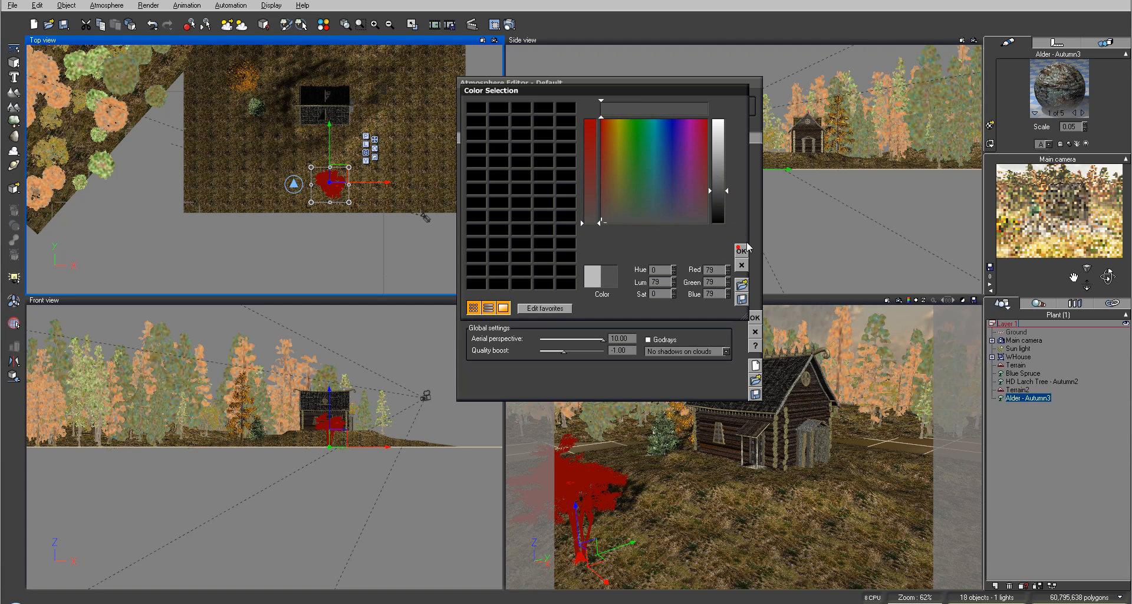
pyautogui.click(742, 250)
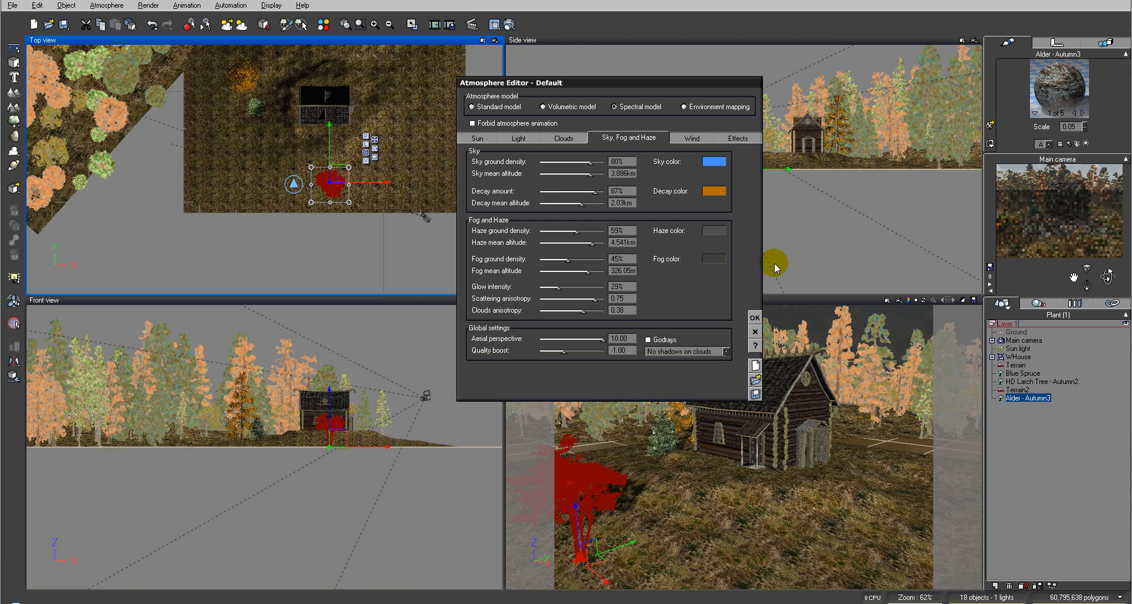
# Set the haze ground density to 47% and the scattering anisotropy to 0.71, and accept the atmosphere settings
pyautogui.moveTo(581, 229); pyautogui.dragTo(583, 230)
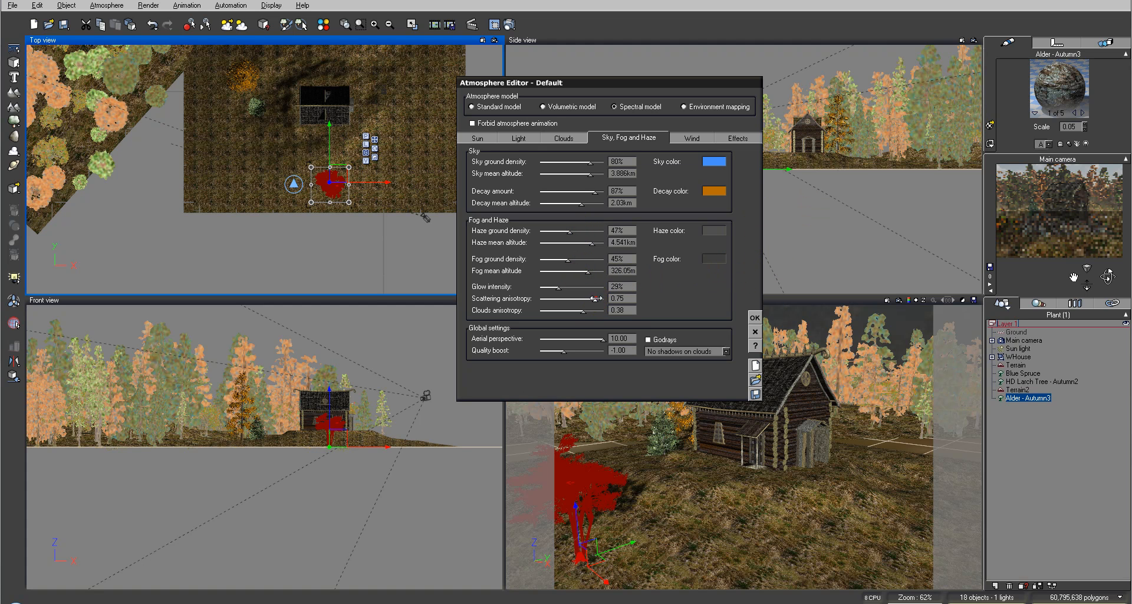
pyautogui.moveTo(596, 299); pyautogui.dragTo(594, 298)
pyautogui.click(744, 317)
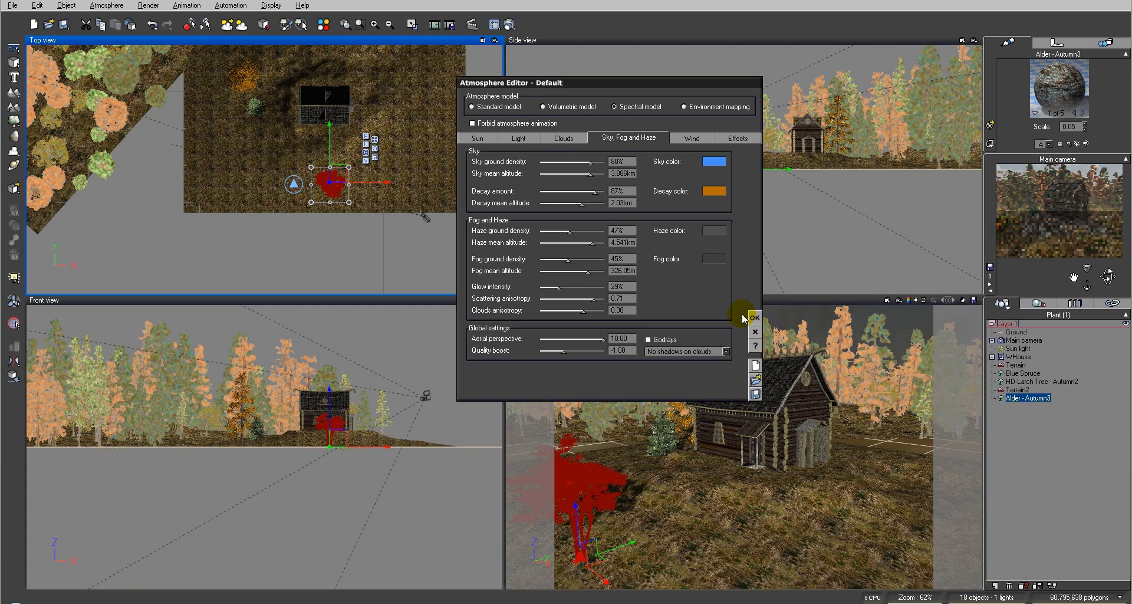
pyautogui.click(753, 317)
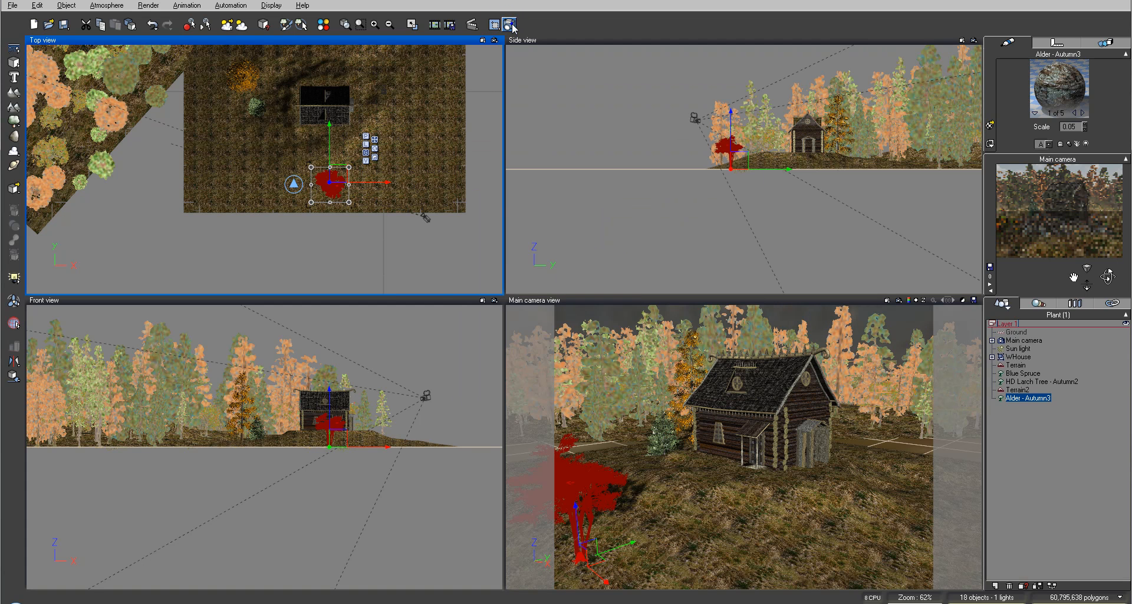
# Start rendering the main camera view to screen with the Final quality preset at 800x600
pyautogui.click(509, 25)
pyautogui.click(430, 119)
pyautogui.click(402, 127)
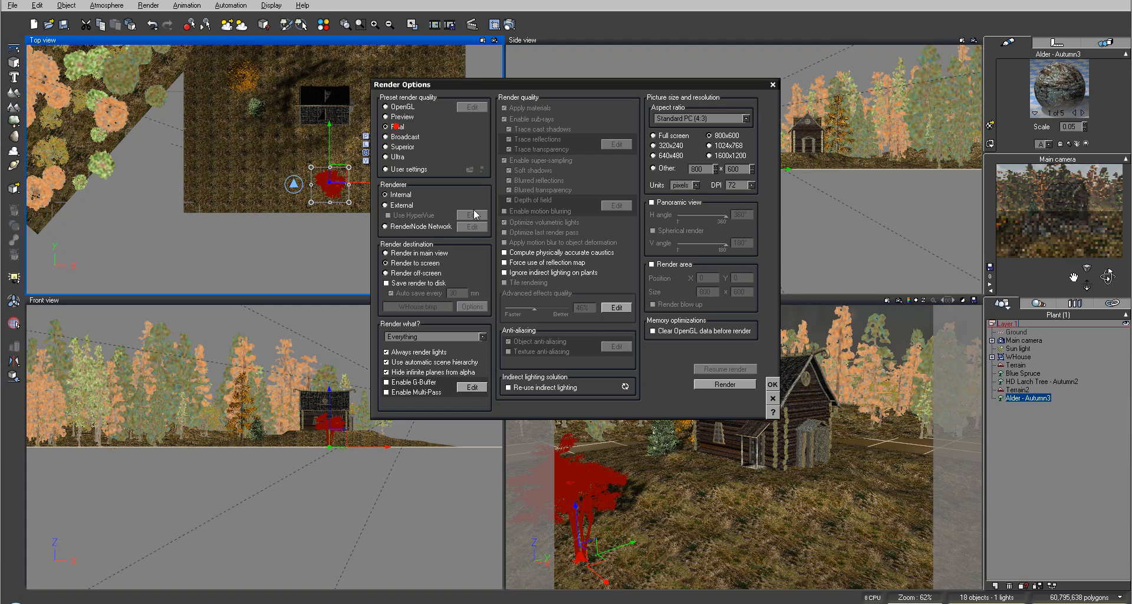
pyautogui.click(725, 383)
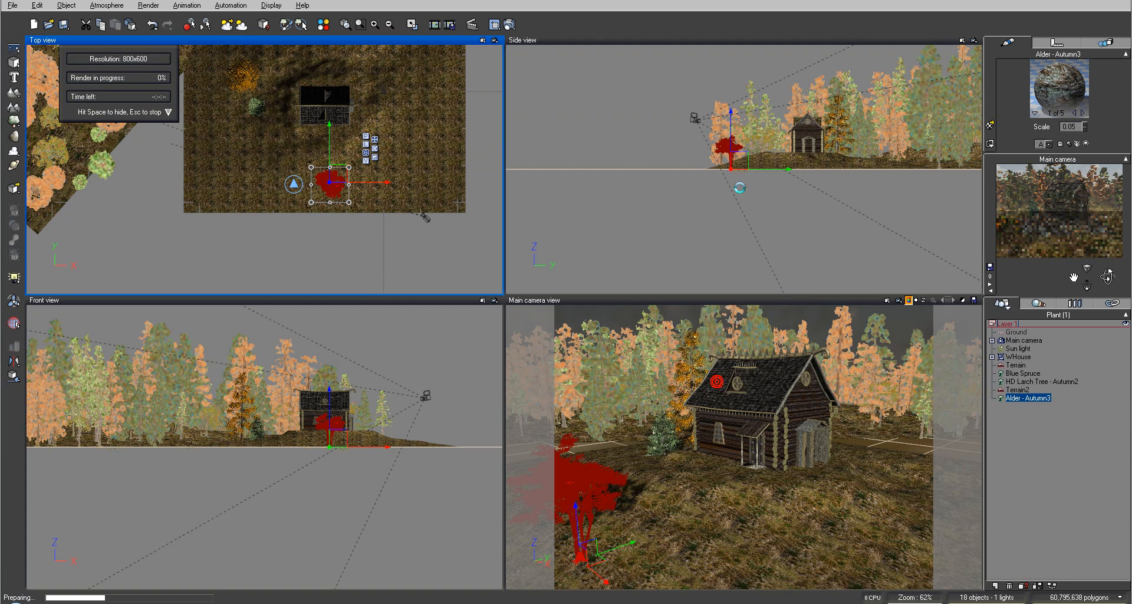